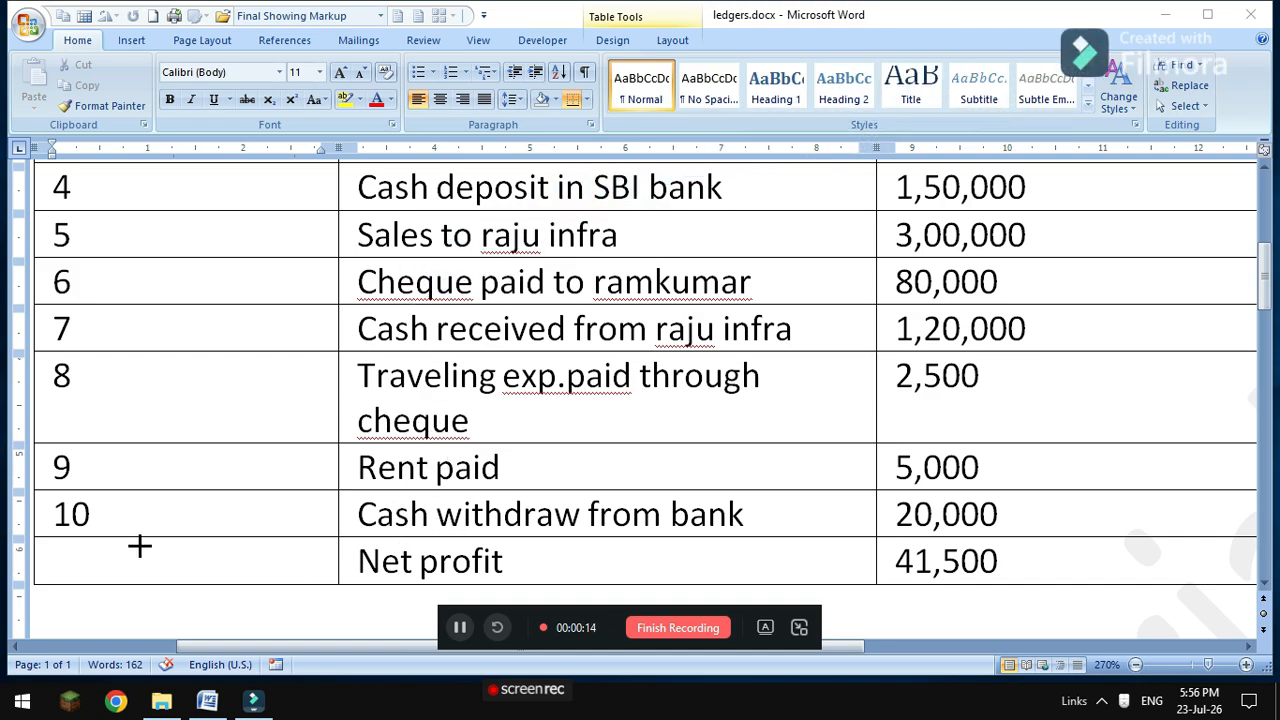
Review the ledgers.docx problem sheet, then launch TallyPrime from a Start menu search for 'ta'.
scroll(610, 468, "up", 3)
scroll(612, 470, "down", 2)
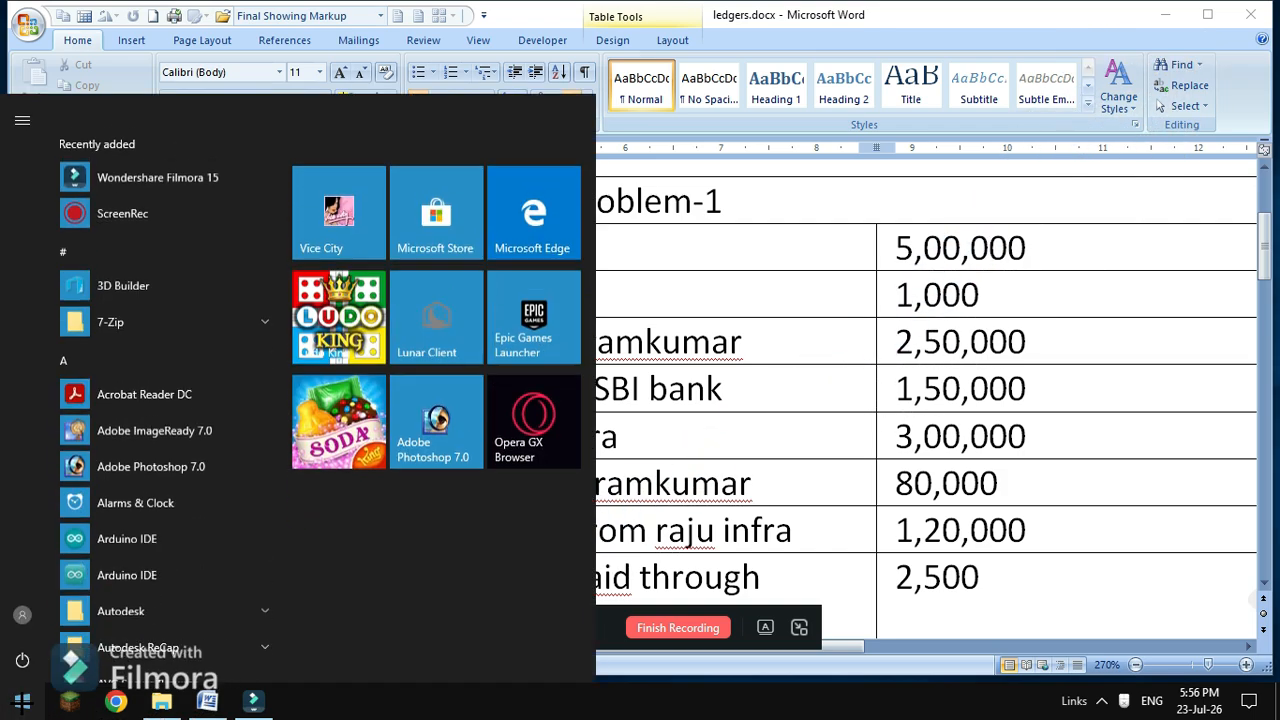
left_click(22, 700)
type("ta")
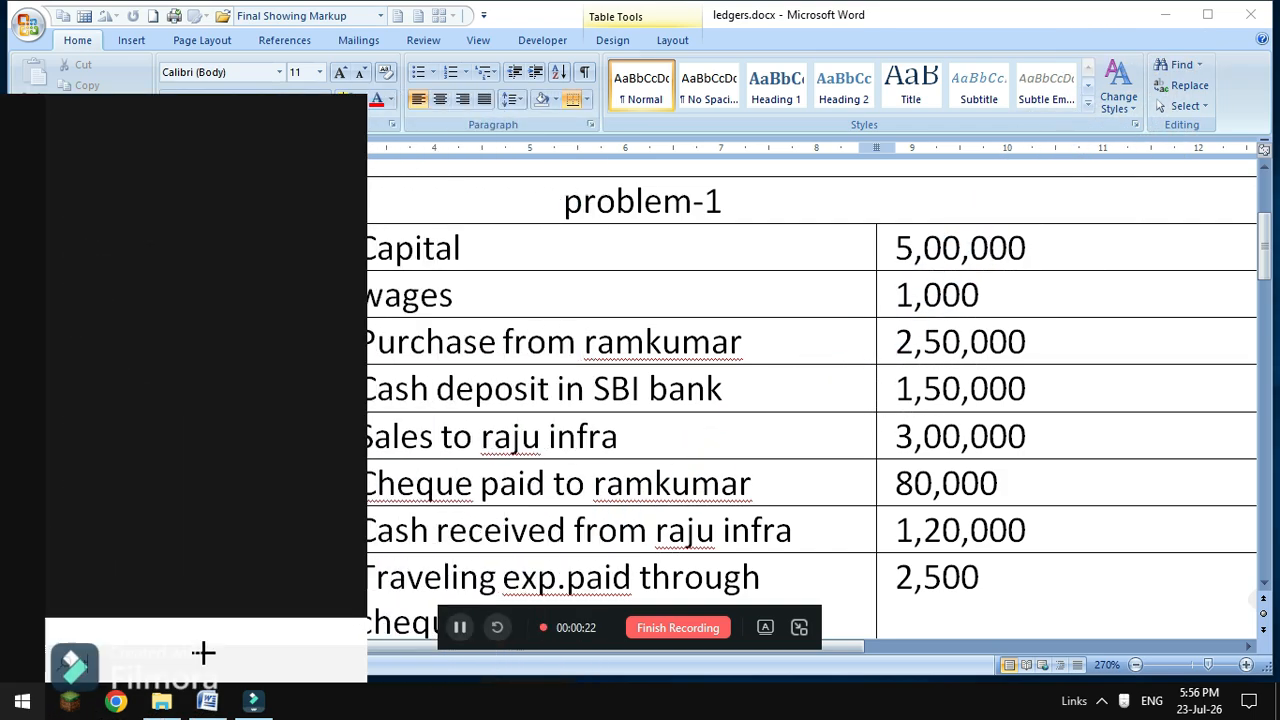
left_click(140, 160)
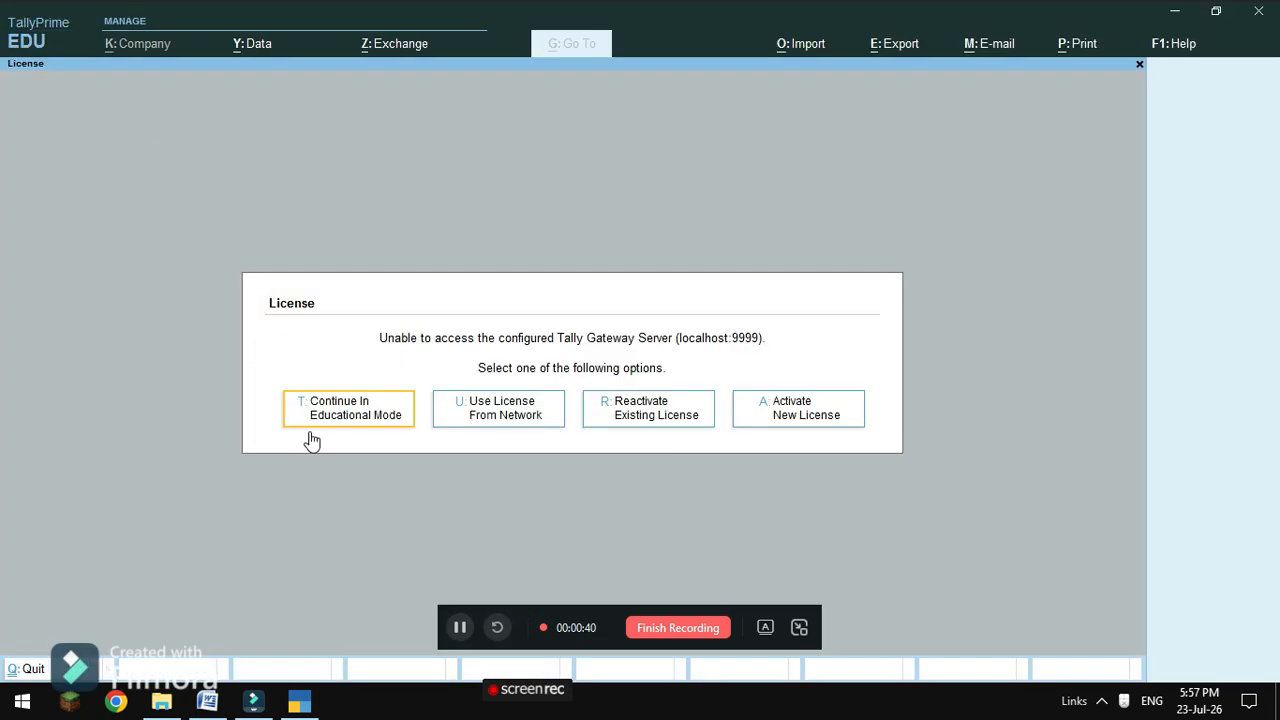
Continue in Educational Mode and wait for the Select Company list.
left_click(372, 412)
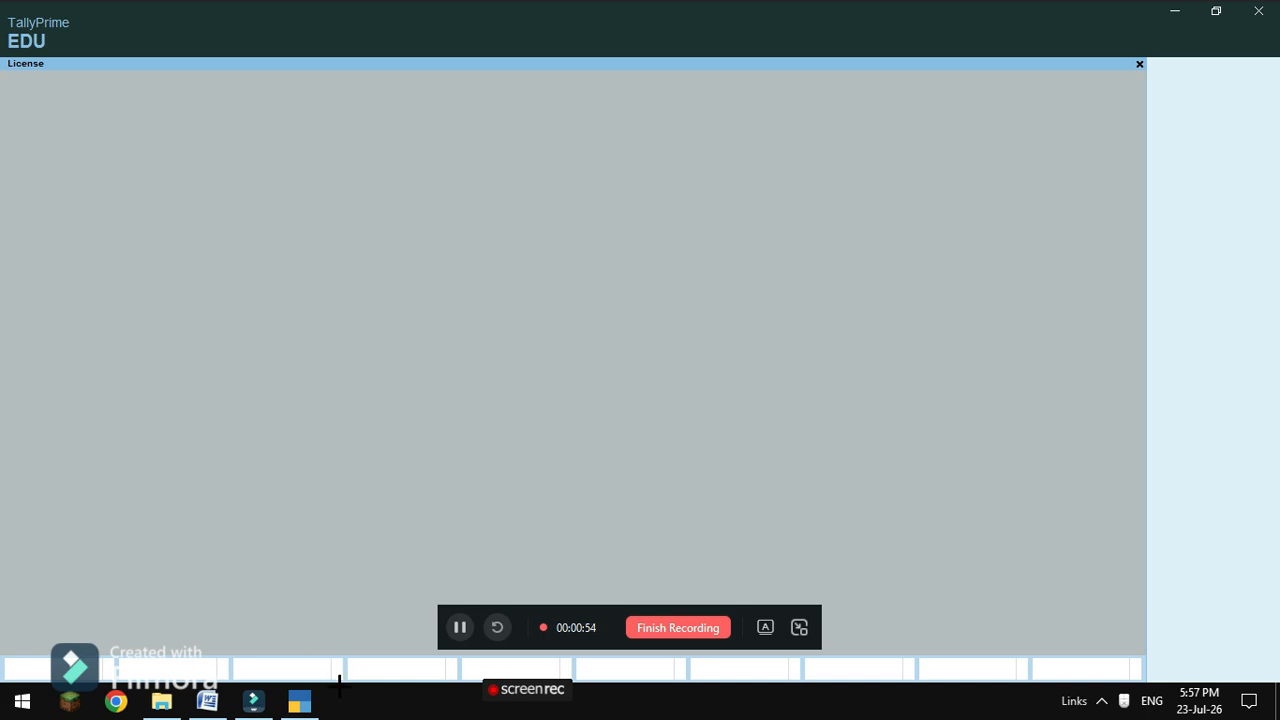
mouse_move(300, 700)
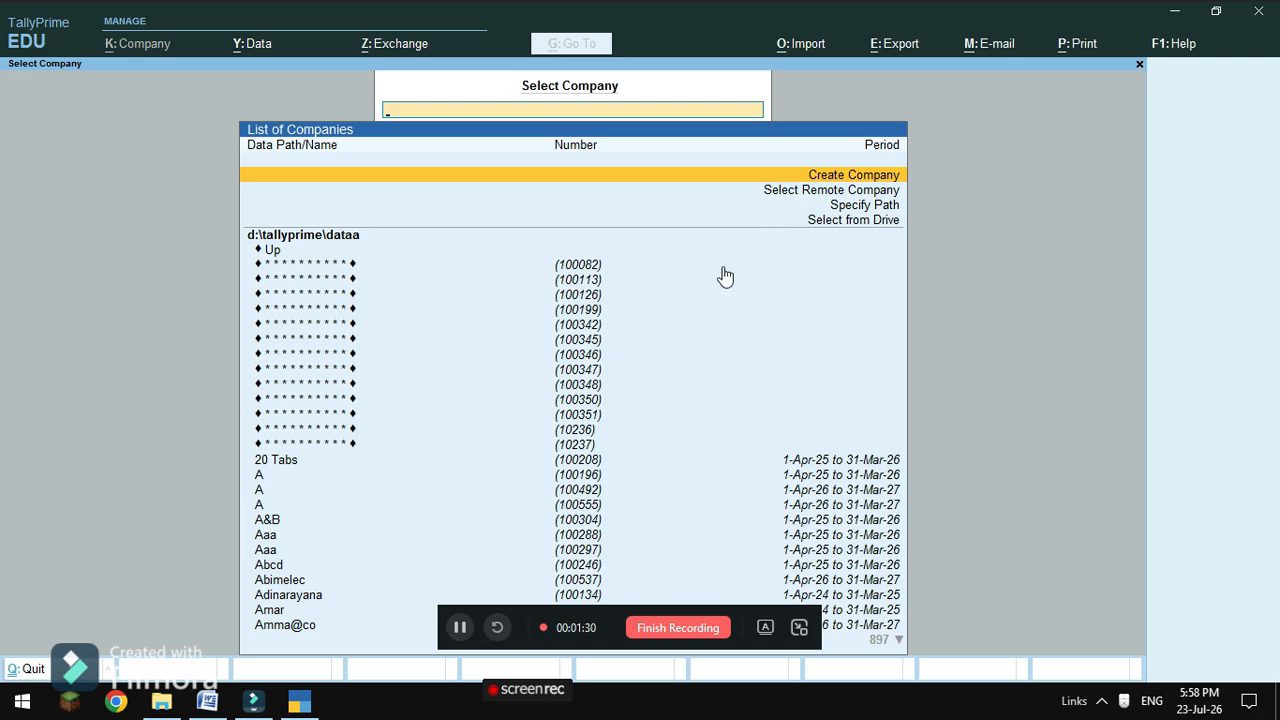
Glance at the problem sheet in Word, then return to TallyPrime's Company Creation screen.
left_click(205, 703)
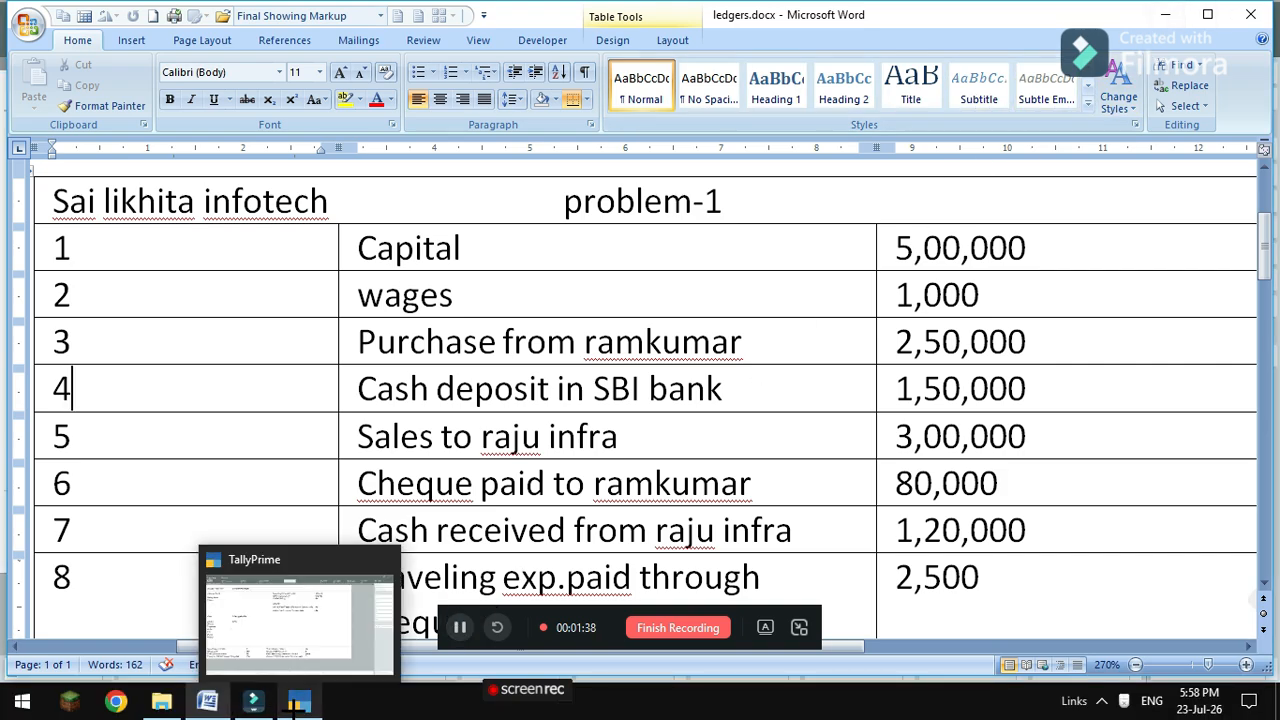
left_click(253, 703)
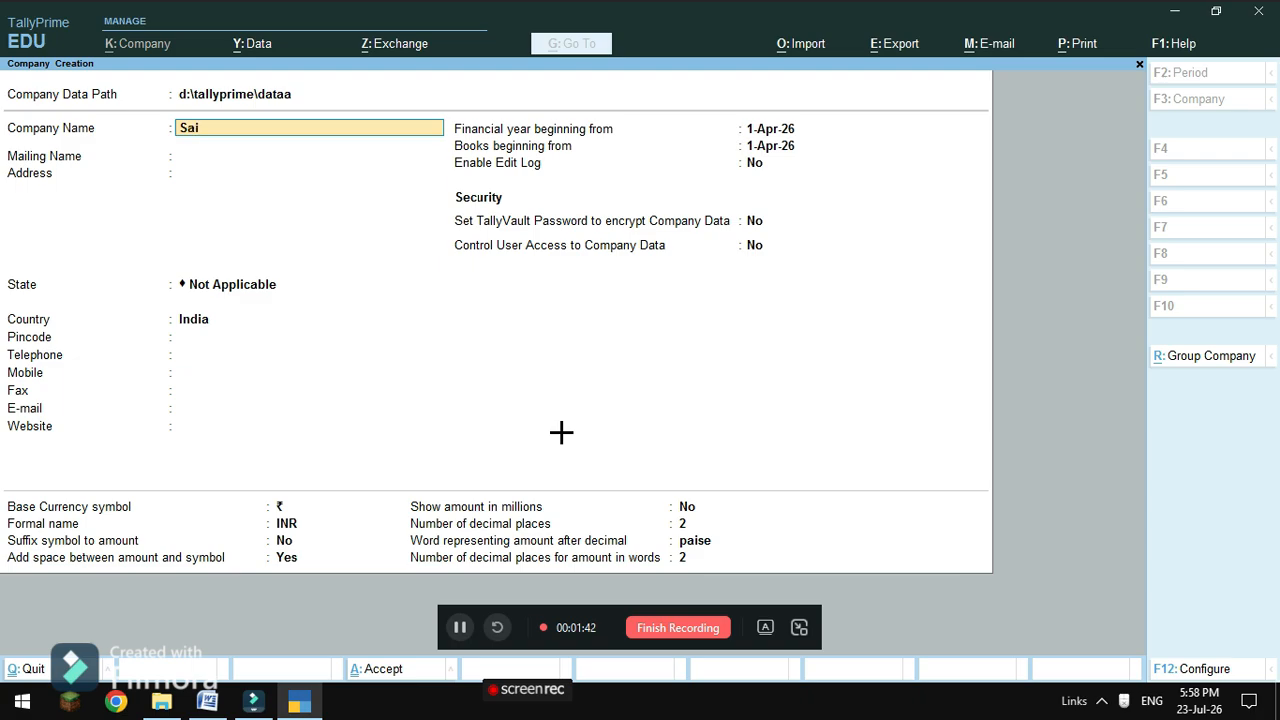
Name the company 'Sai Likhita Infotech', keeping the same mailing name.
key("BackSpace")
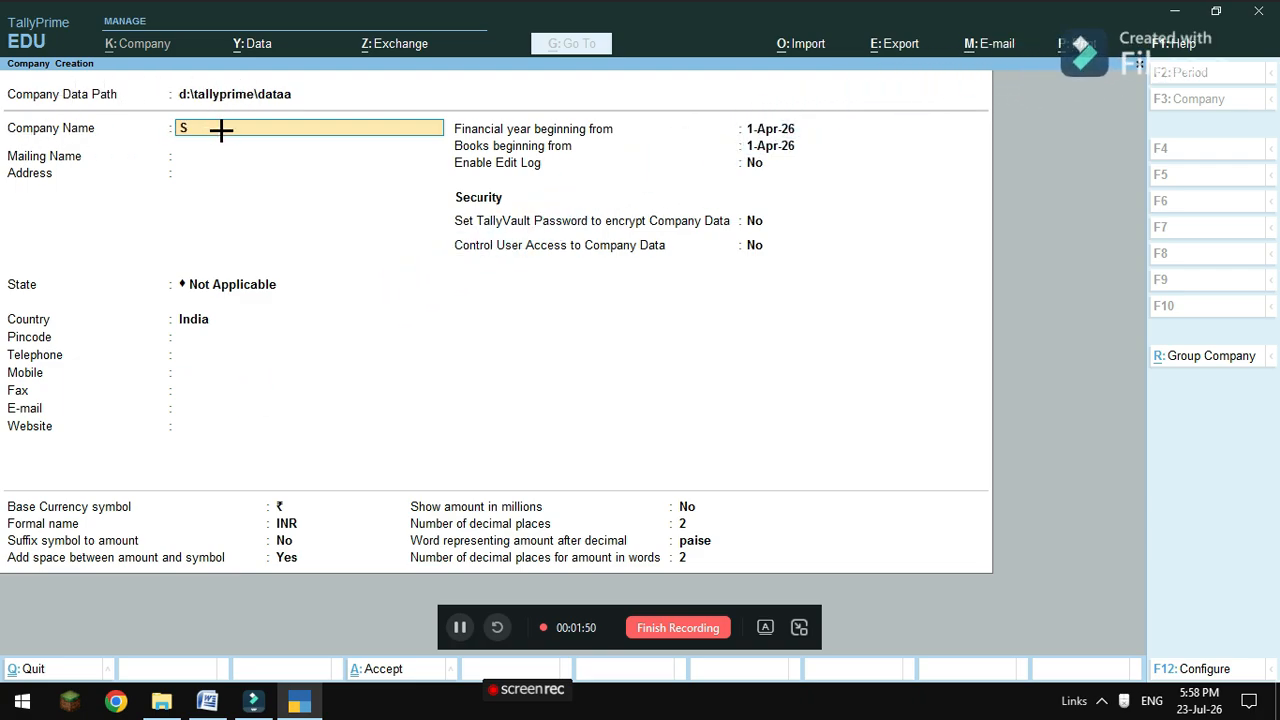
type("i Likhita Infotech")
key("Return")
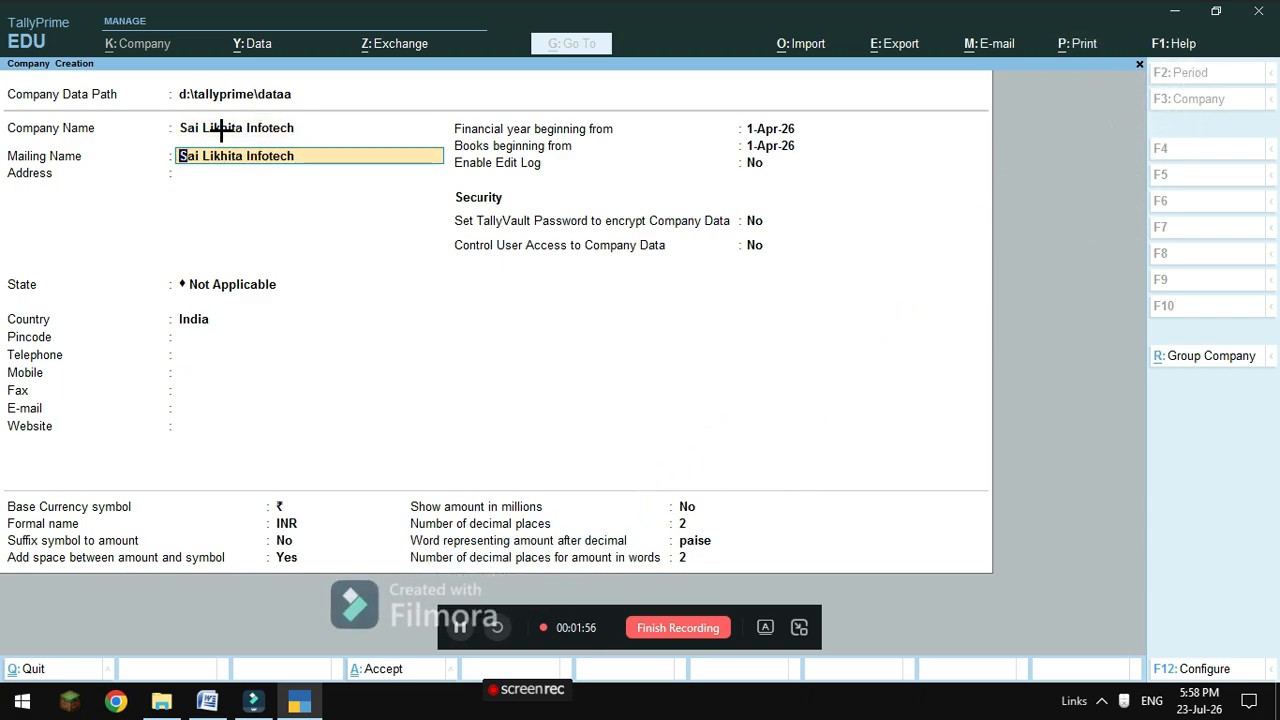
key("Return")
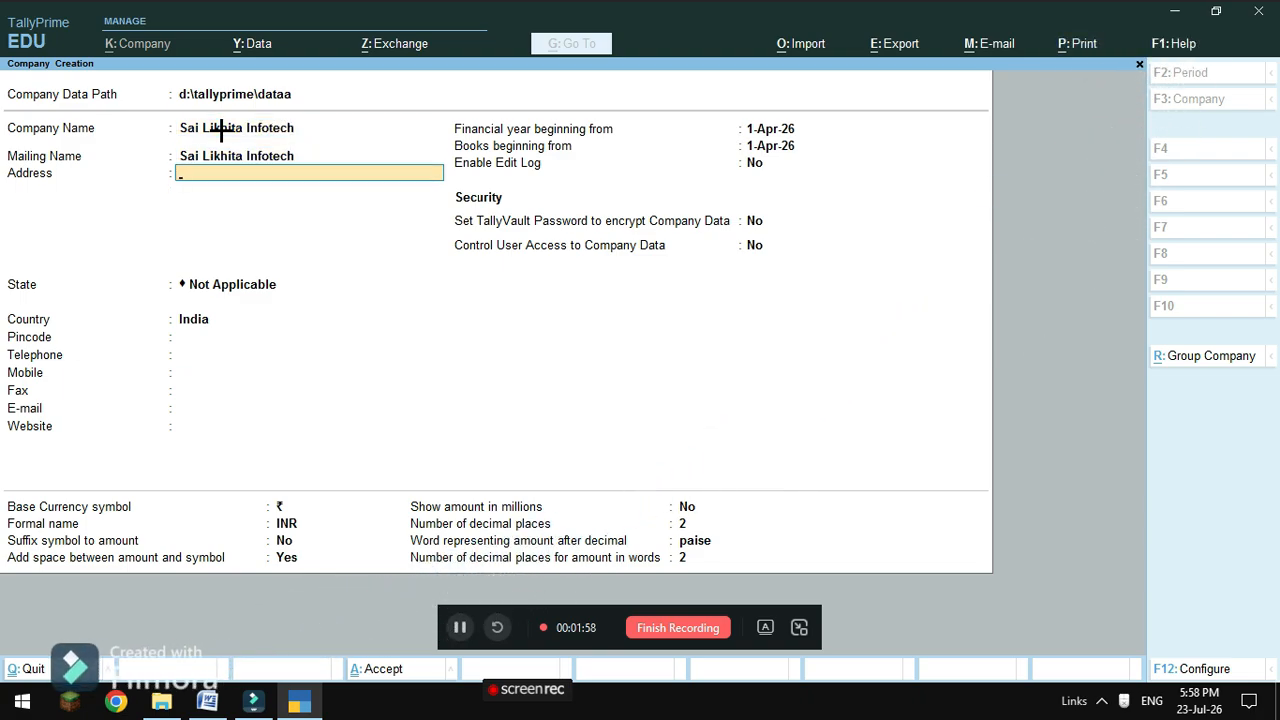
Enter the company's two-line street and town address.
type("Vizag Road")
key("Return")
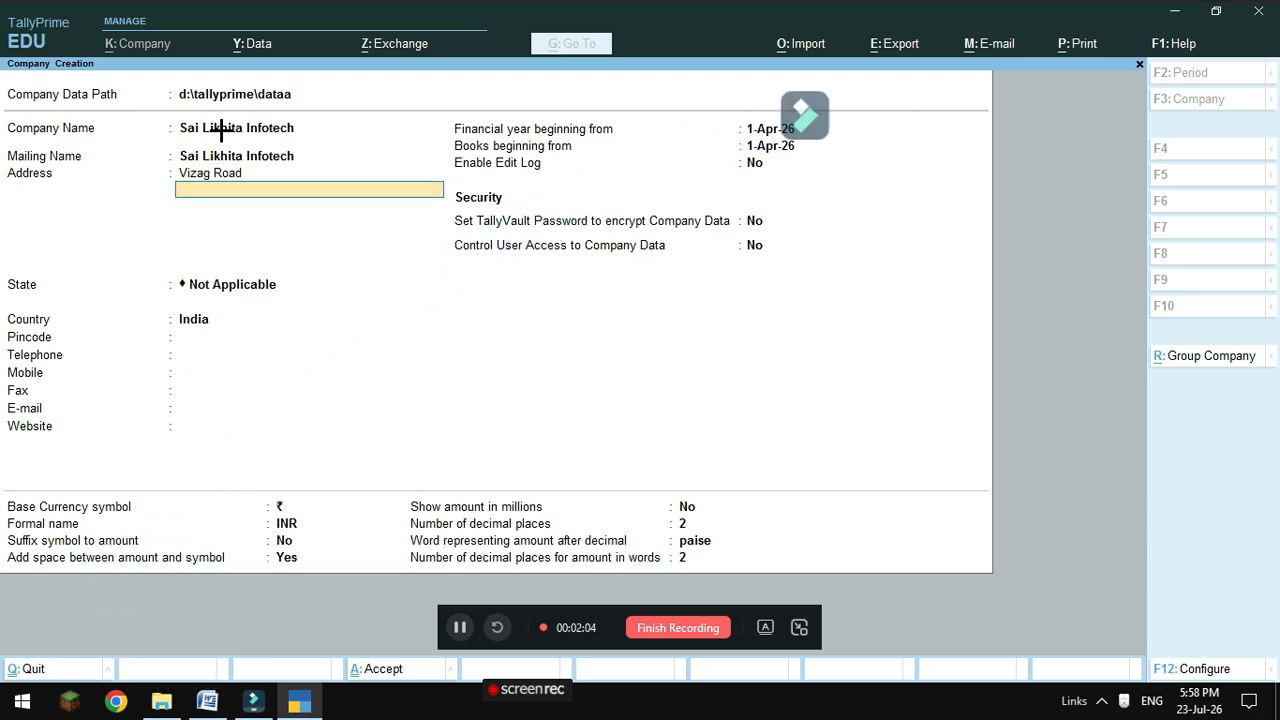
type("Viianag")
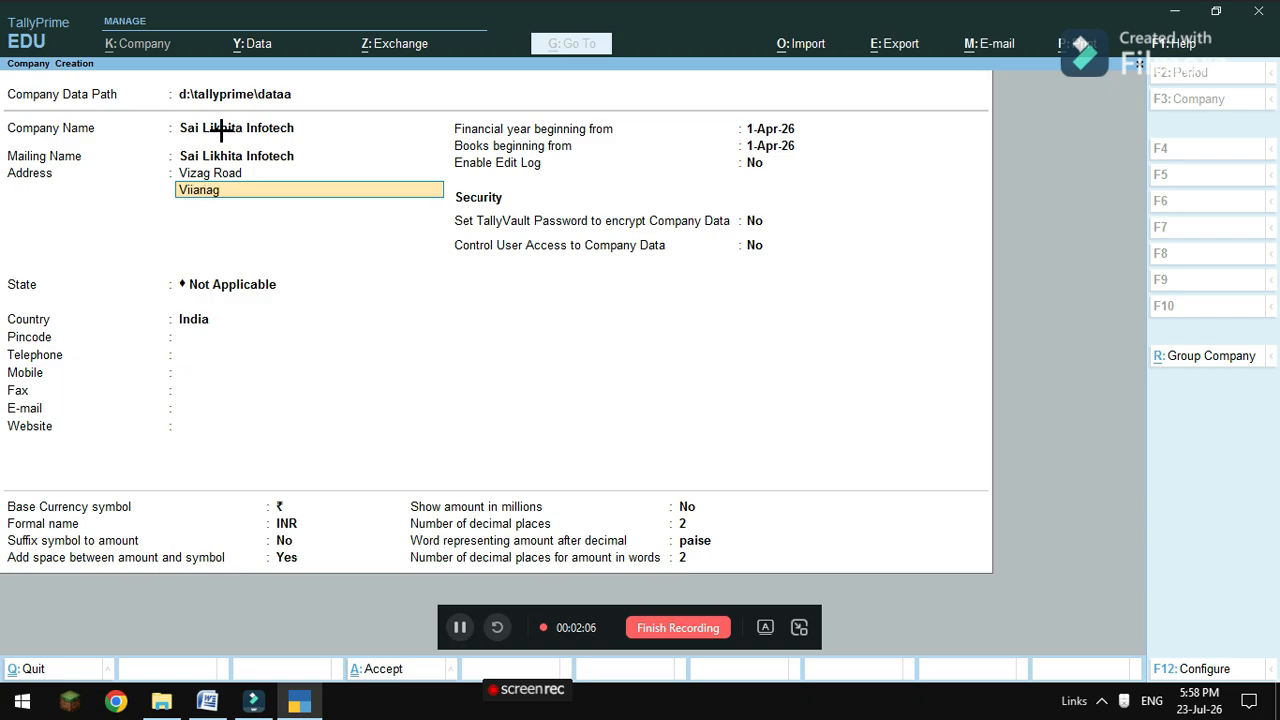
type("aram")
key("BackSpace")
key("BackSpace")
key("BackSpace")
type("zianag")
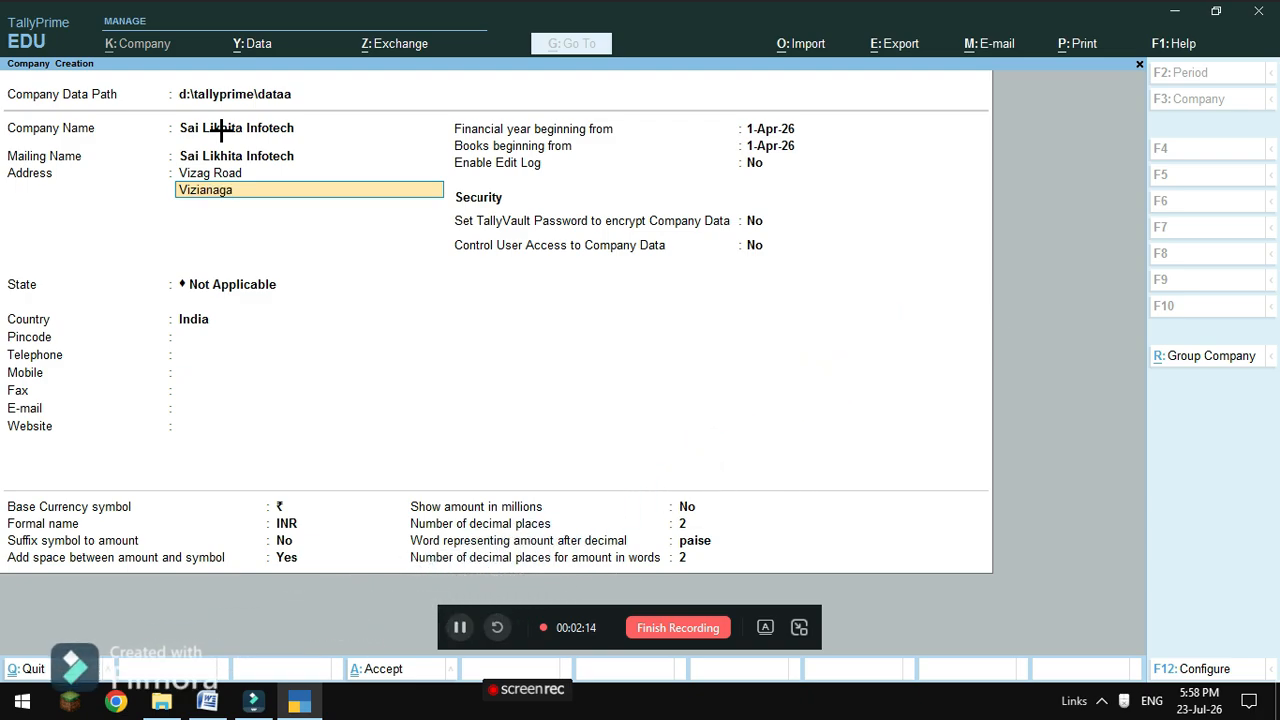
type("aram")
Set the state to Andhra Pradesh and enter the company's pincode.
key("Return")
key("Return")
key("Down")
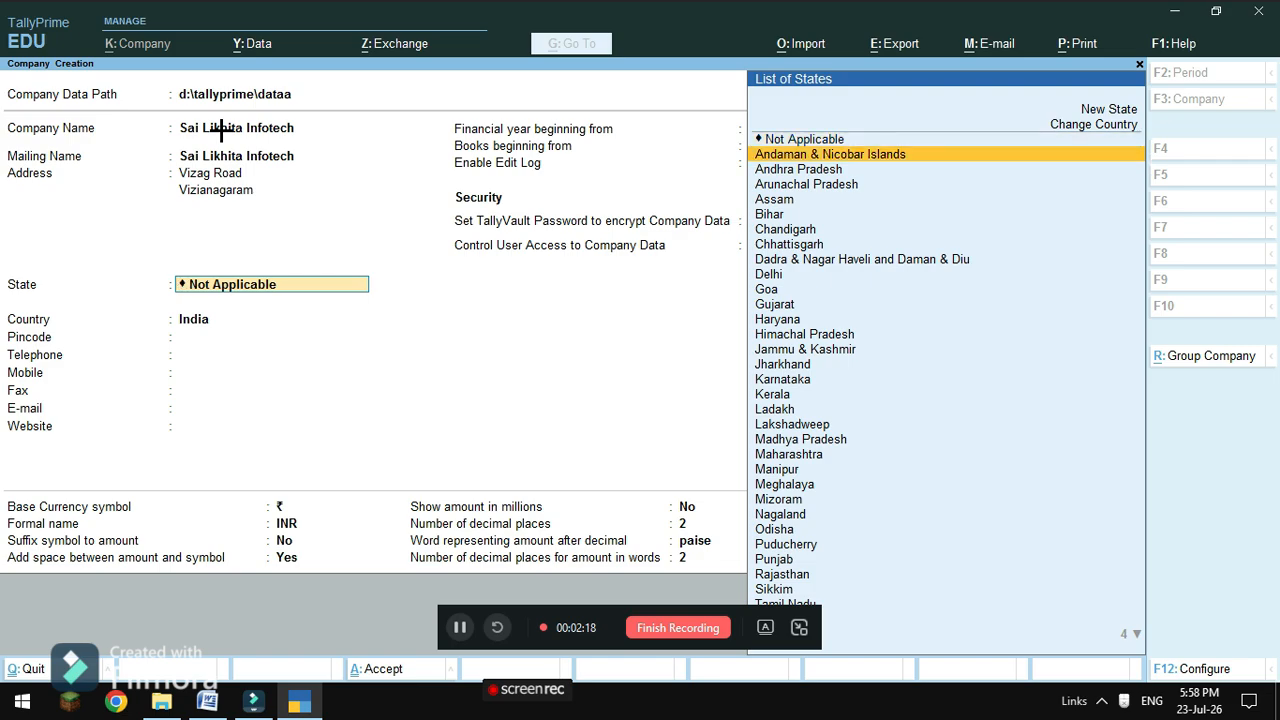
key("Down")
key("Return")
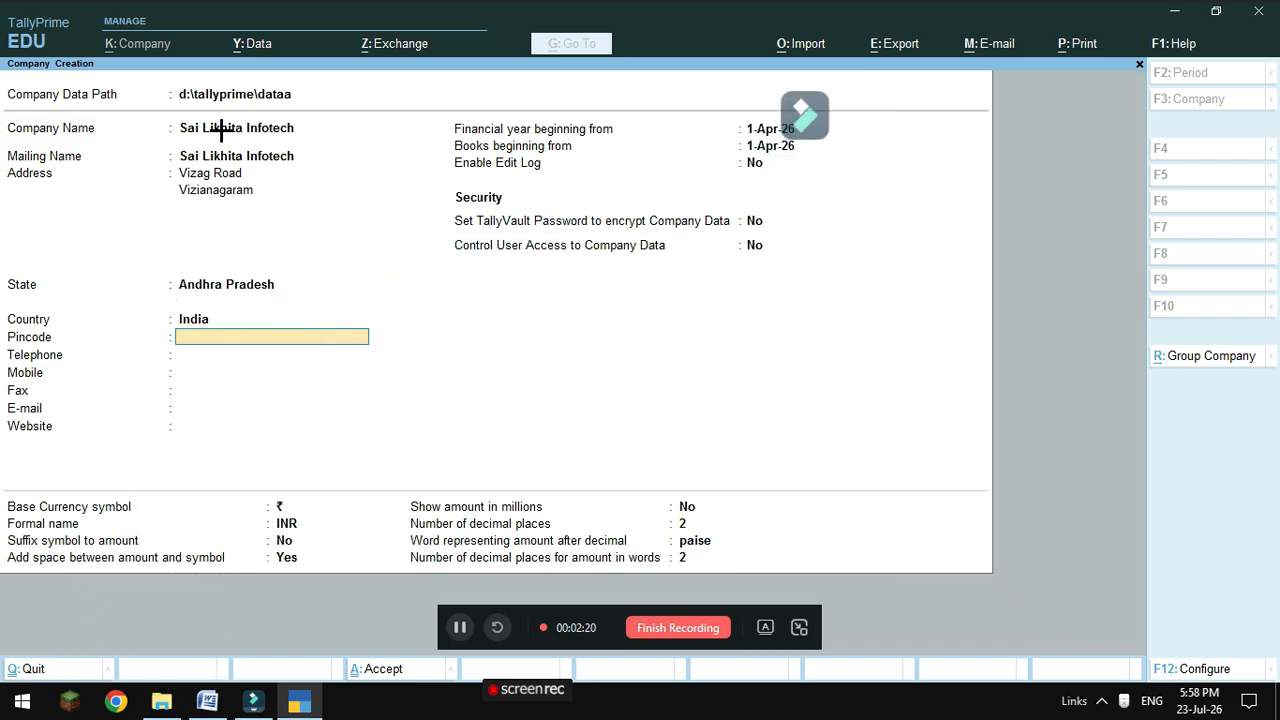
type("535")
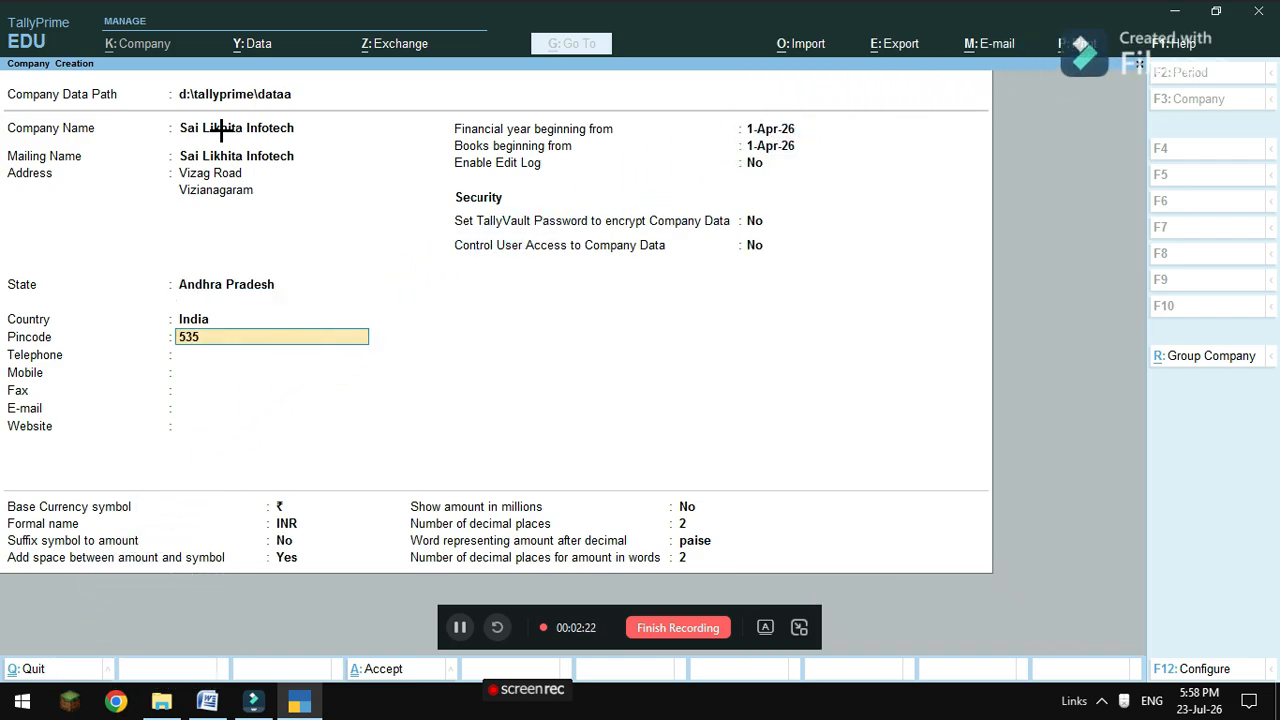
type("221")
key("Return")
Fill in the company's telephone, mobile, fax and e-mail contact fields.
type("251051")
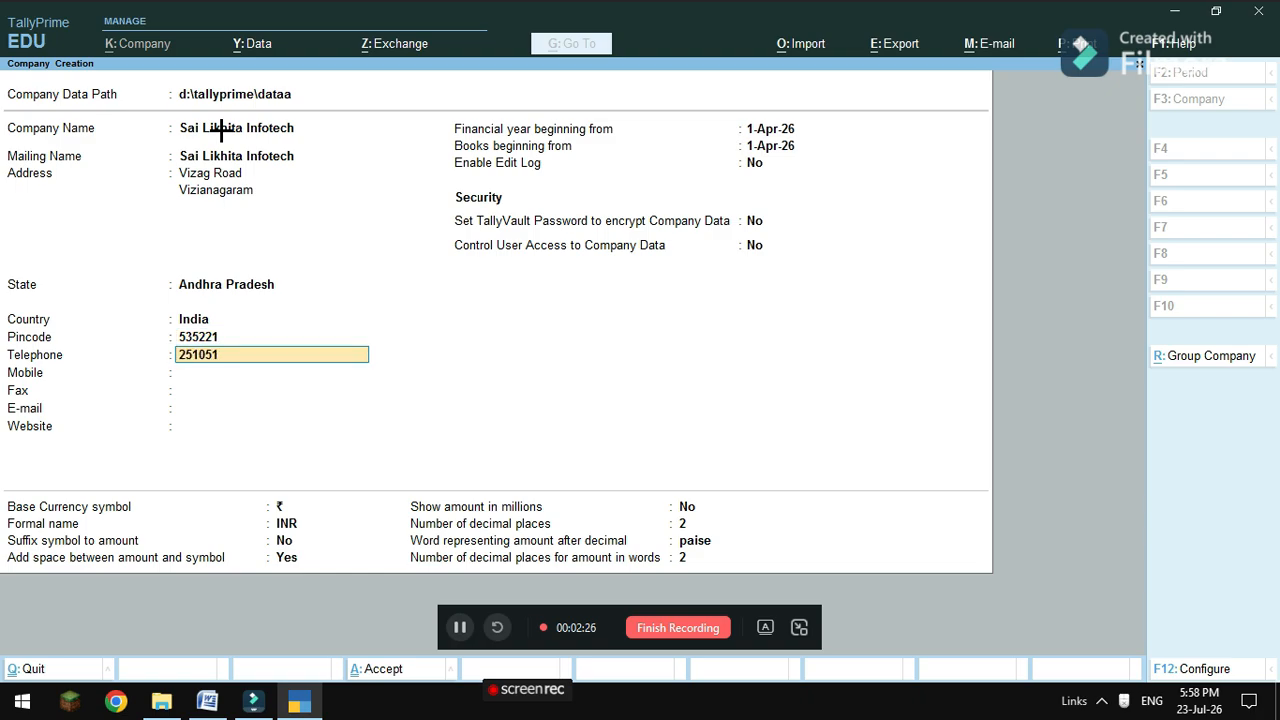
key("Return")
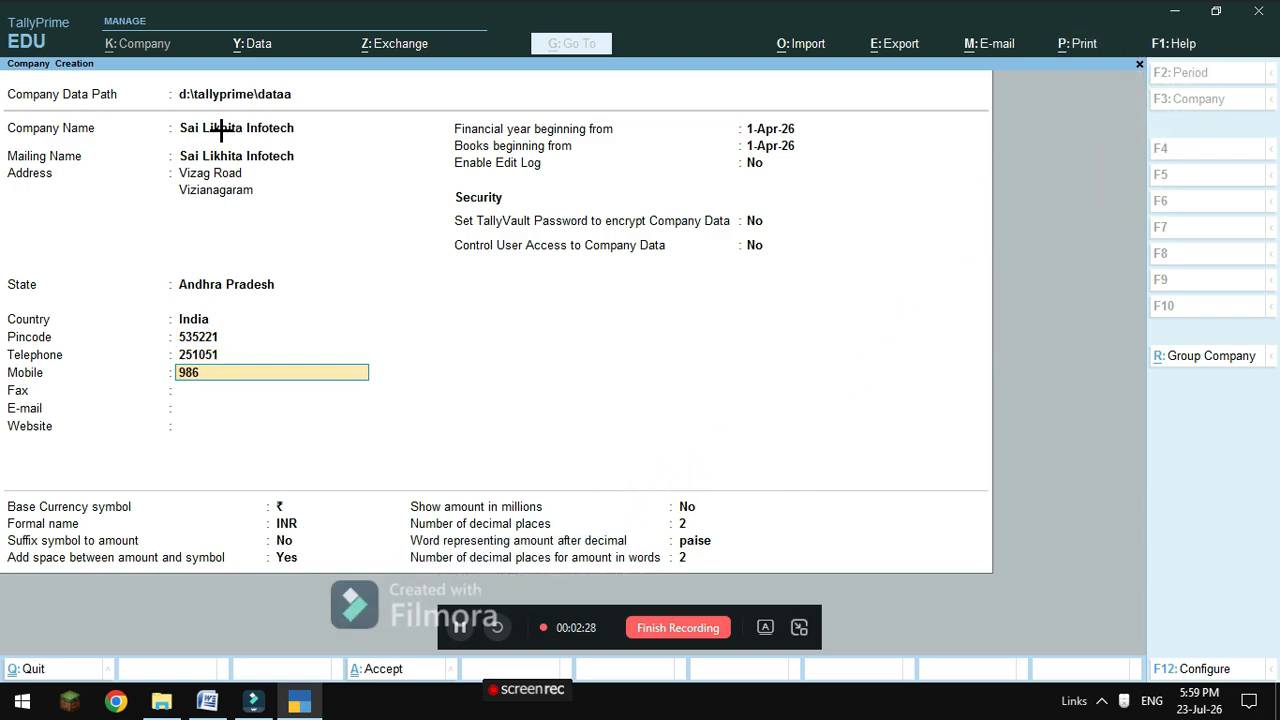
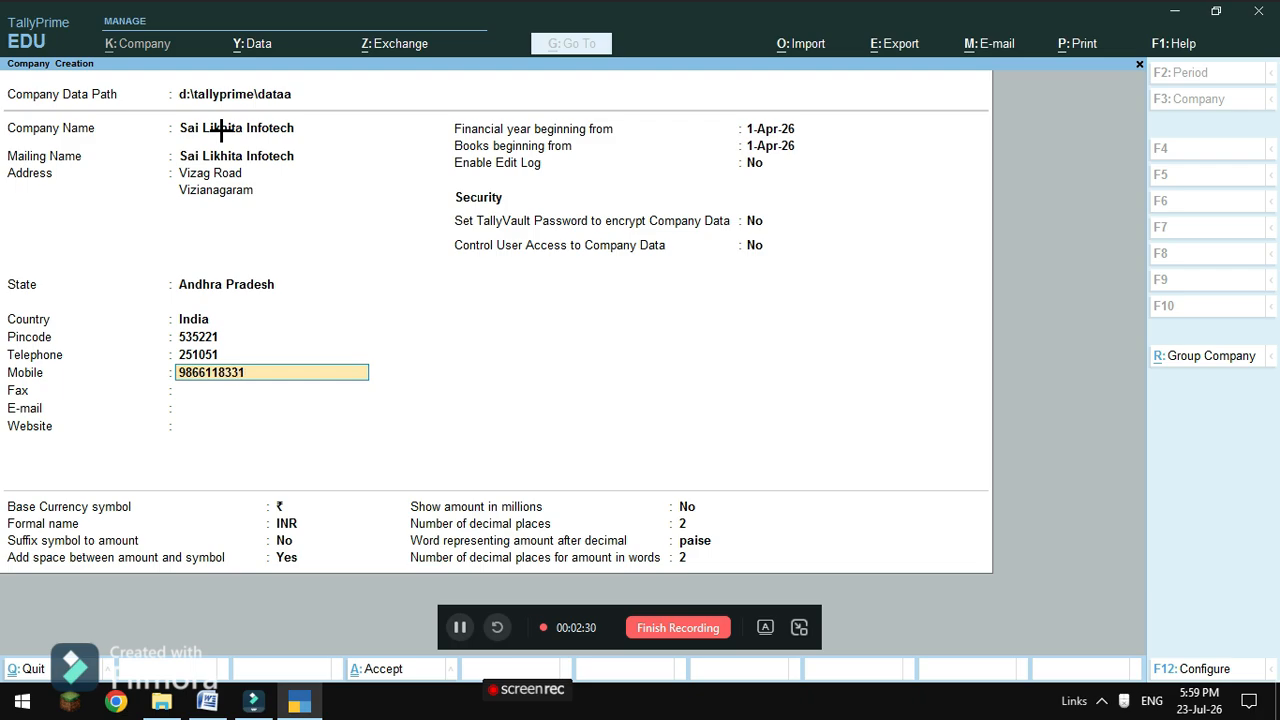
key("Return")
type("251051")
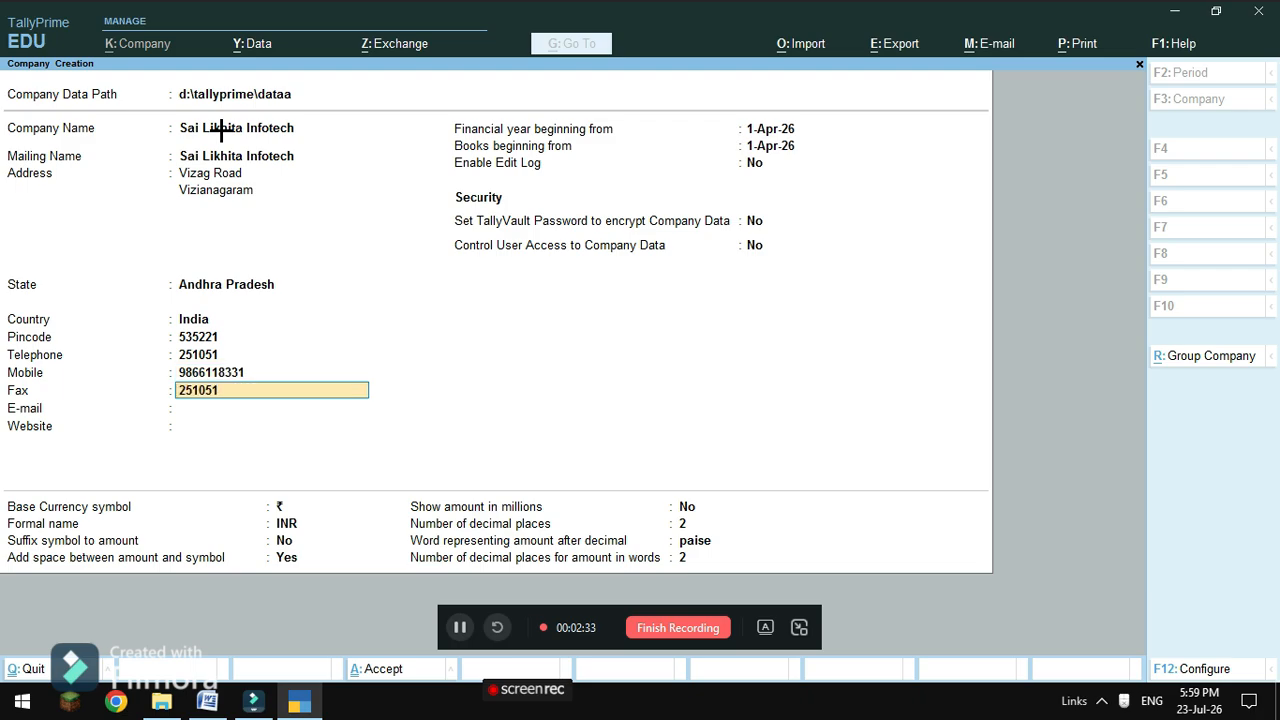
key("Return")
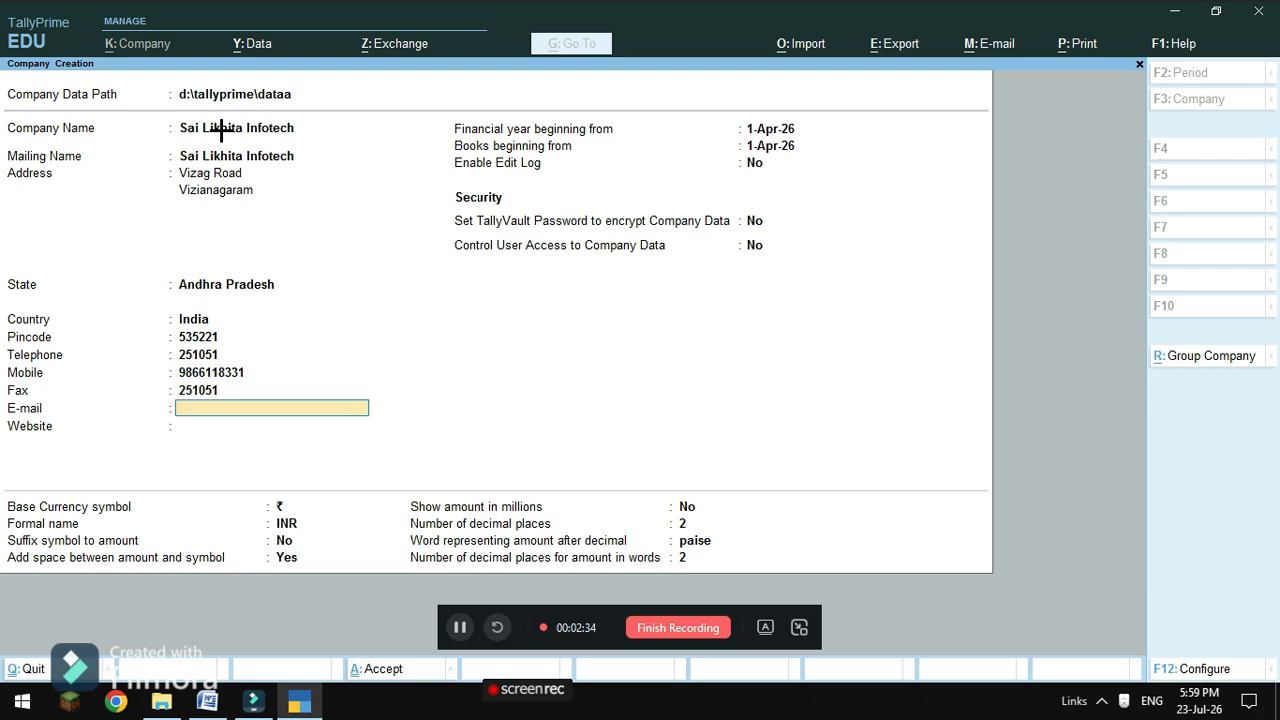
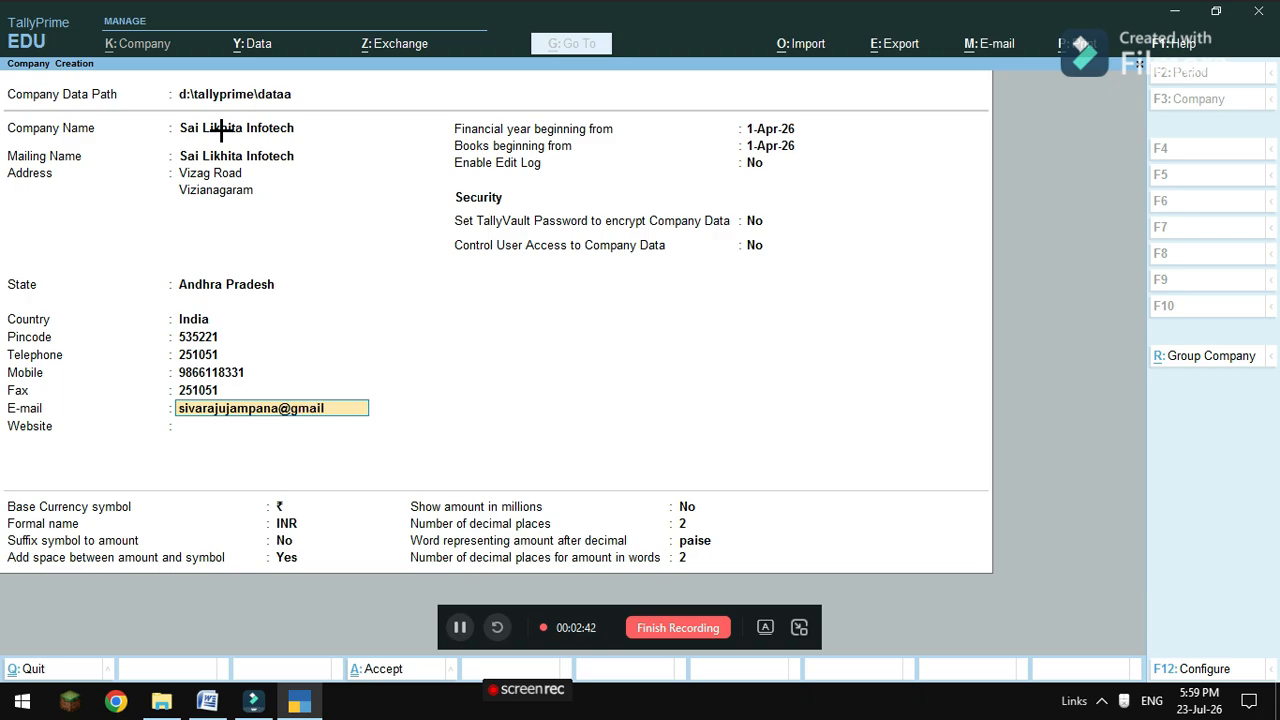
key("Return")
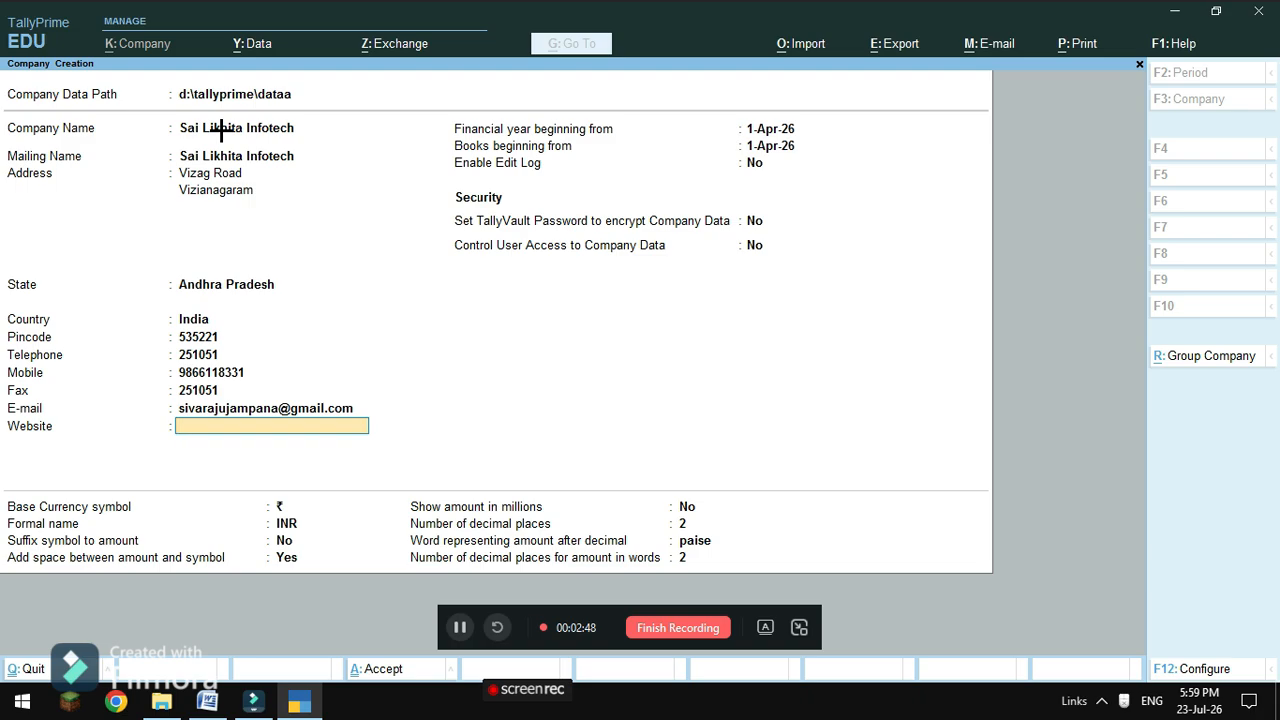
Enter the company's website address, correcting typos along the way.
type("w")
key("BackSpace")
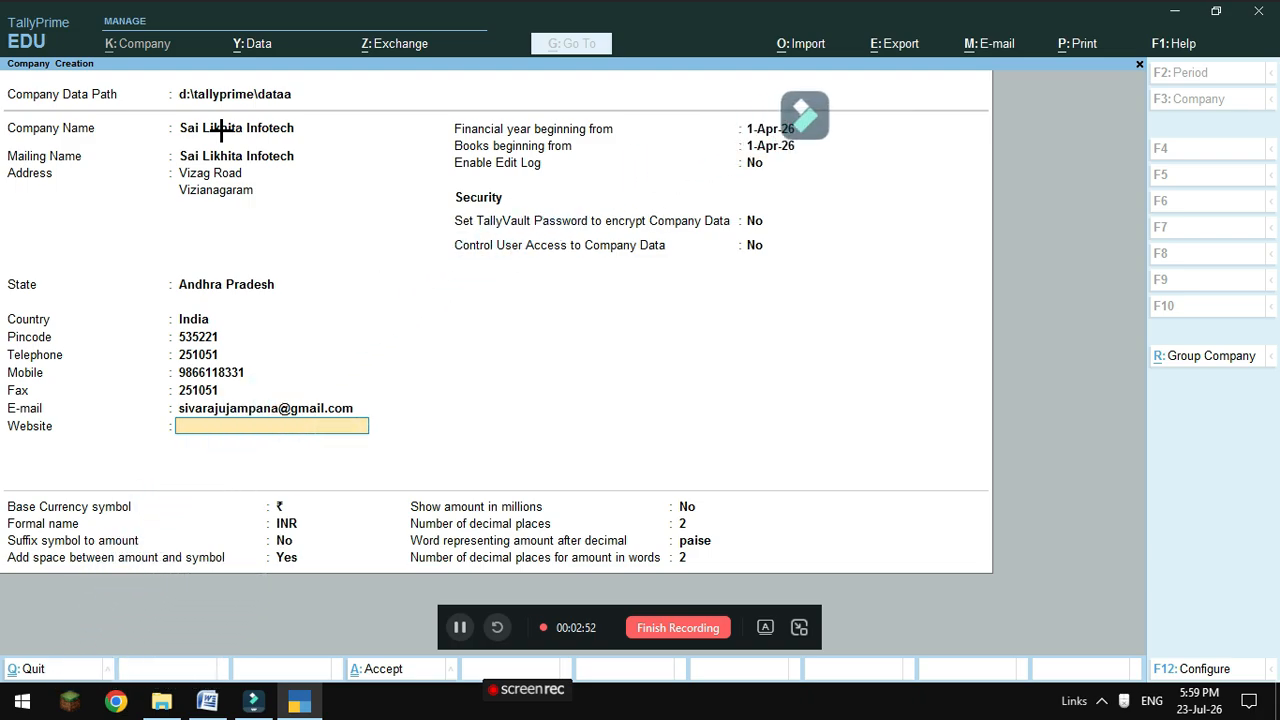
type("ww")
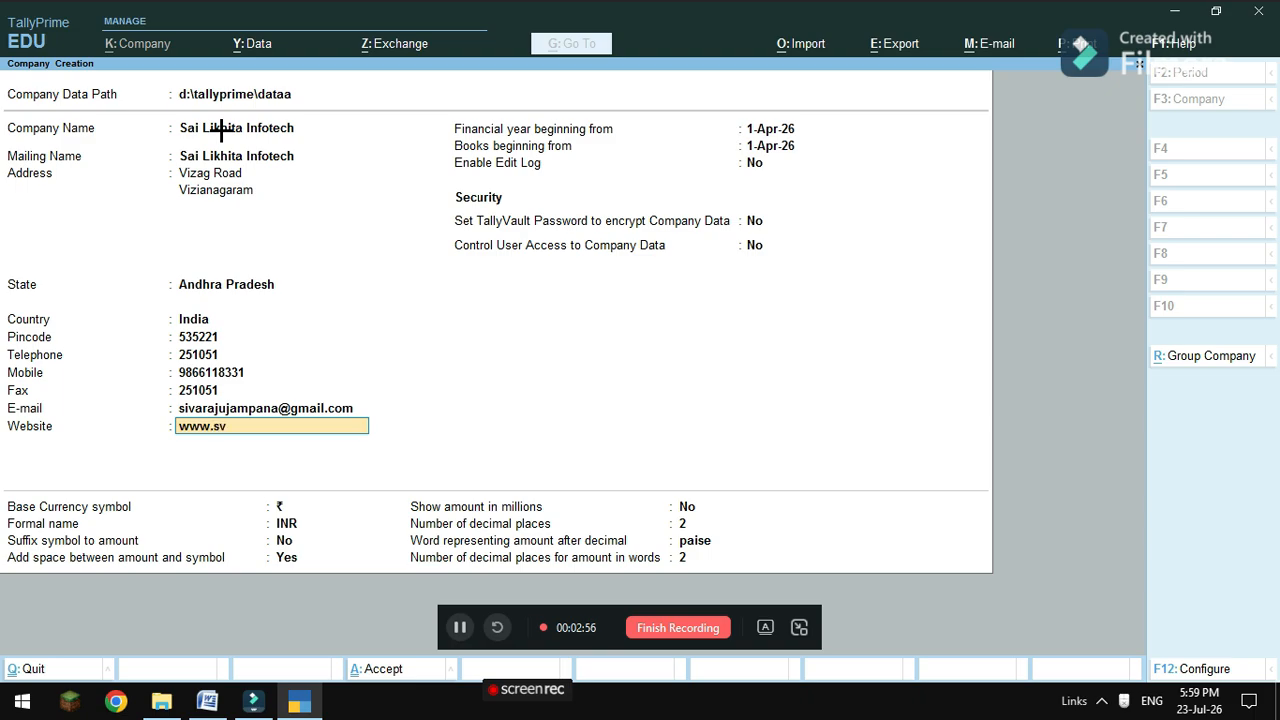
type("w.sivarajau")
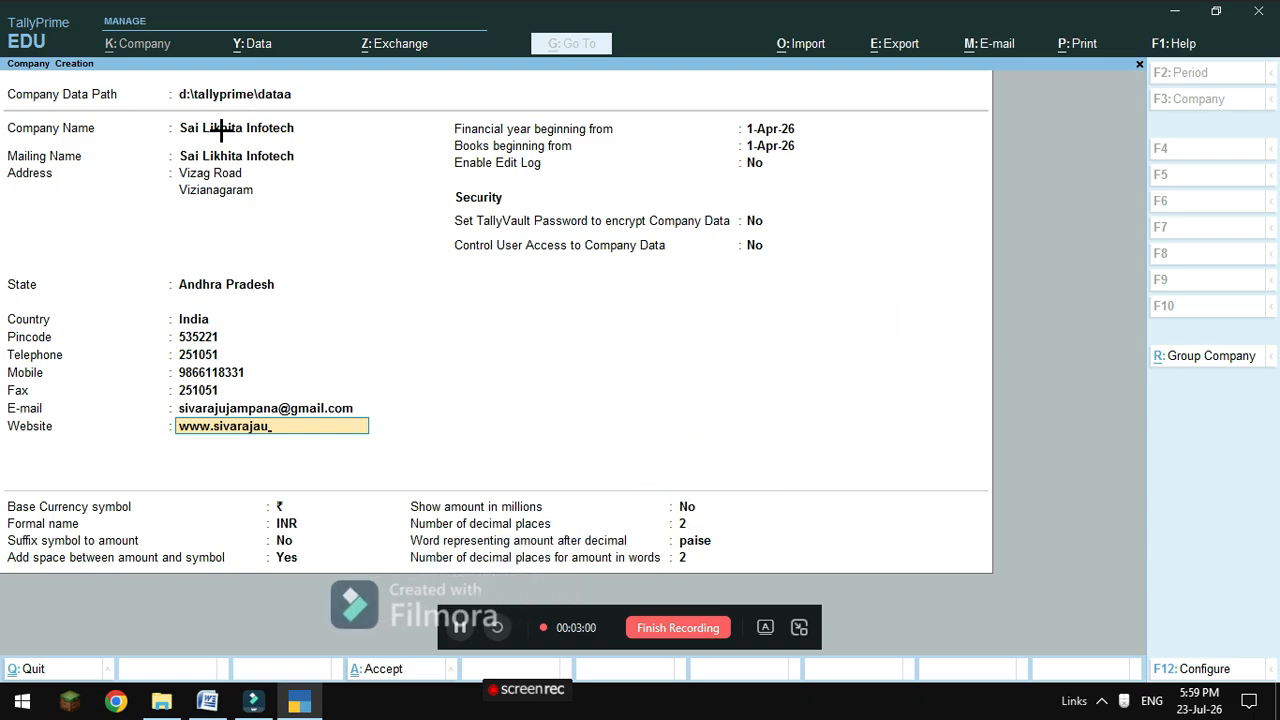
key("BackSpace")
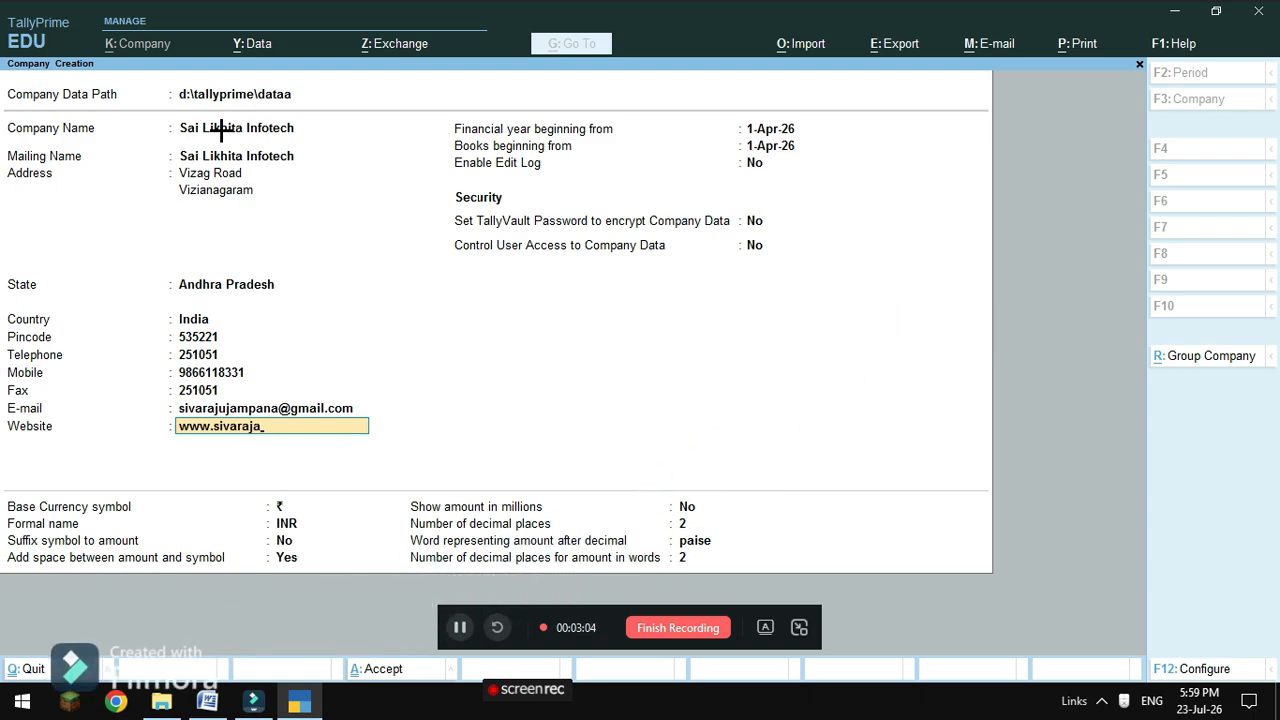
type(".com")
key("Return")
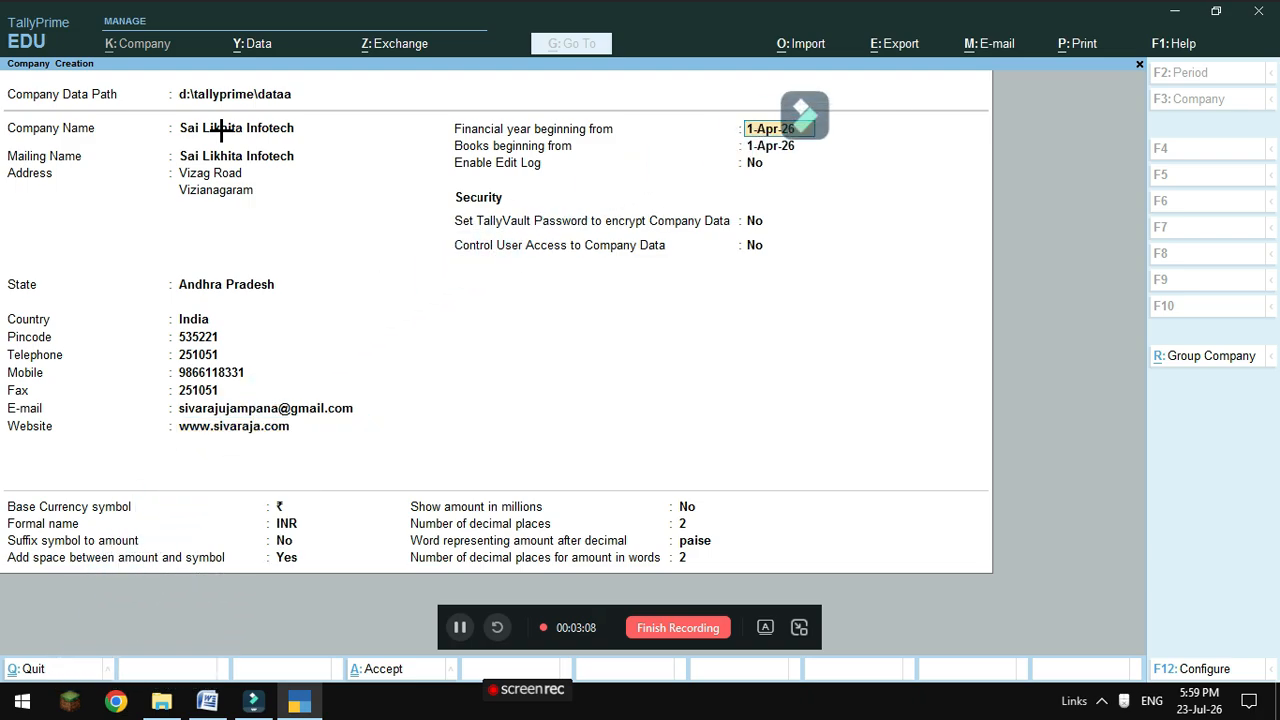
Start the financial year on 1-Apr-2026 and accept the books date, security and currency defaults.
type("0")
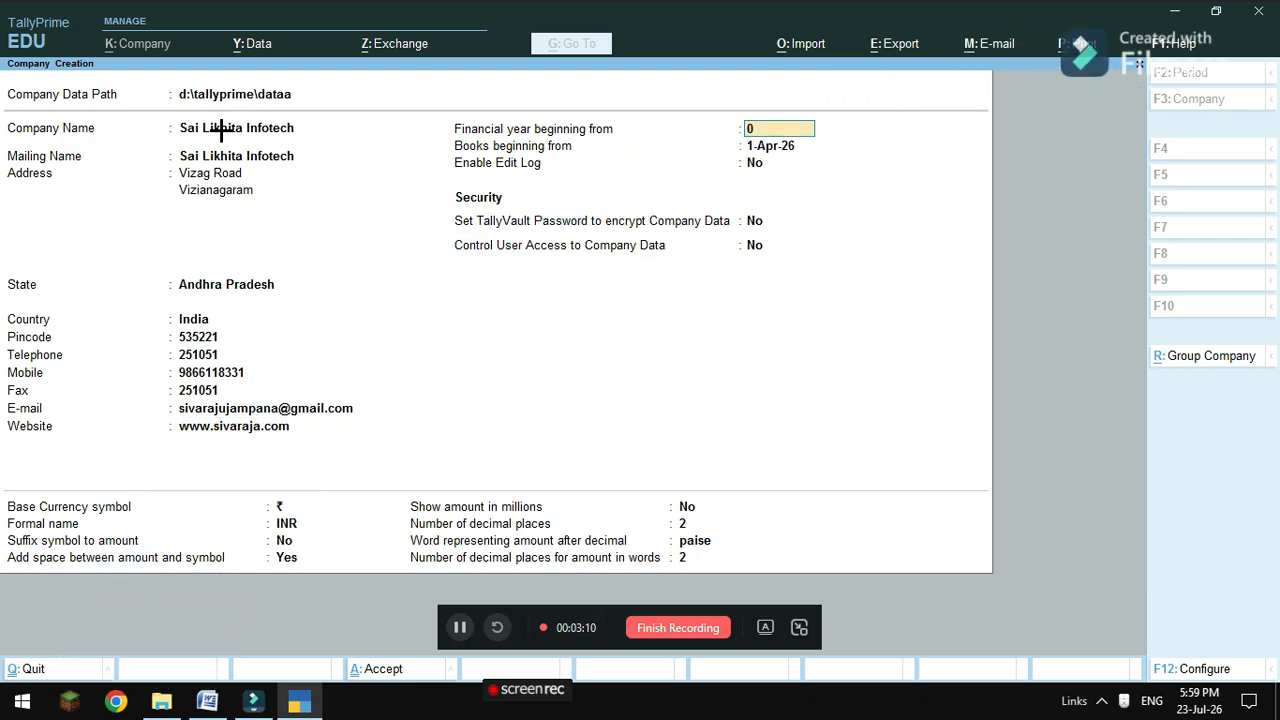
type("104")
key("BackSpace")
key("BackSpace")
key("BackSpace")
type("01-04-2026")
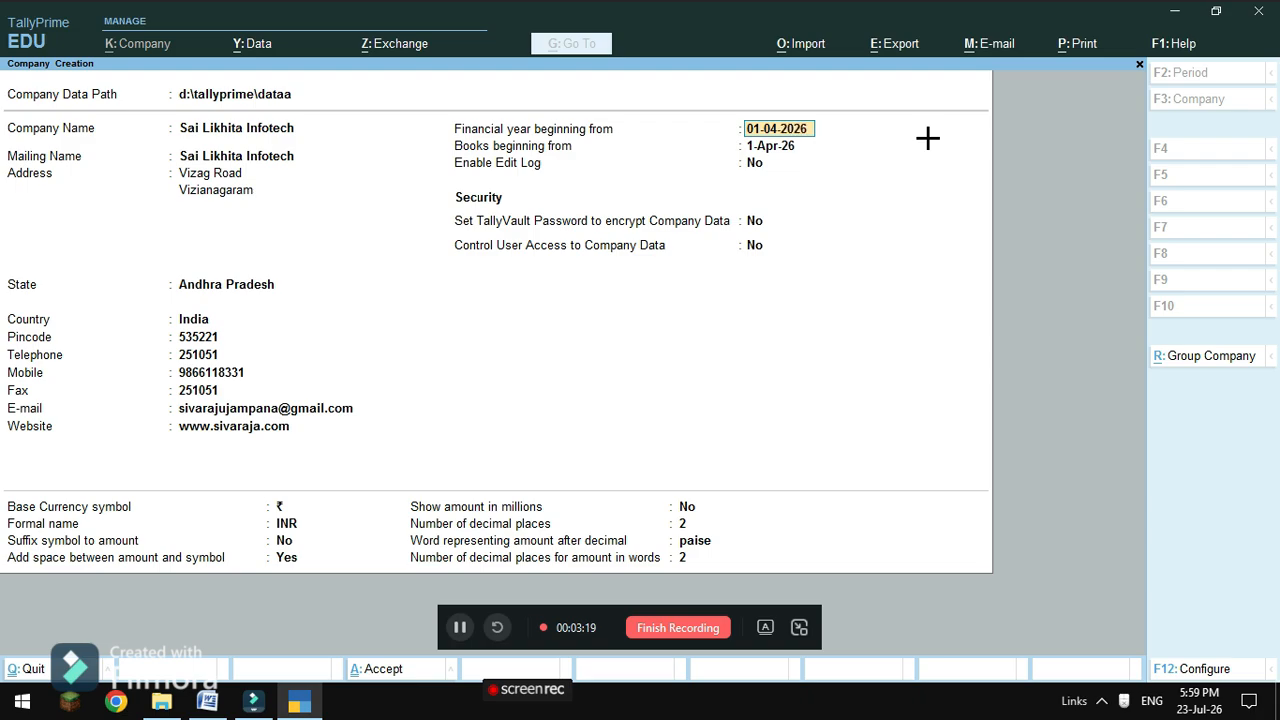
key("Return")
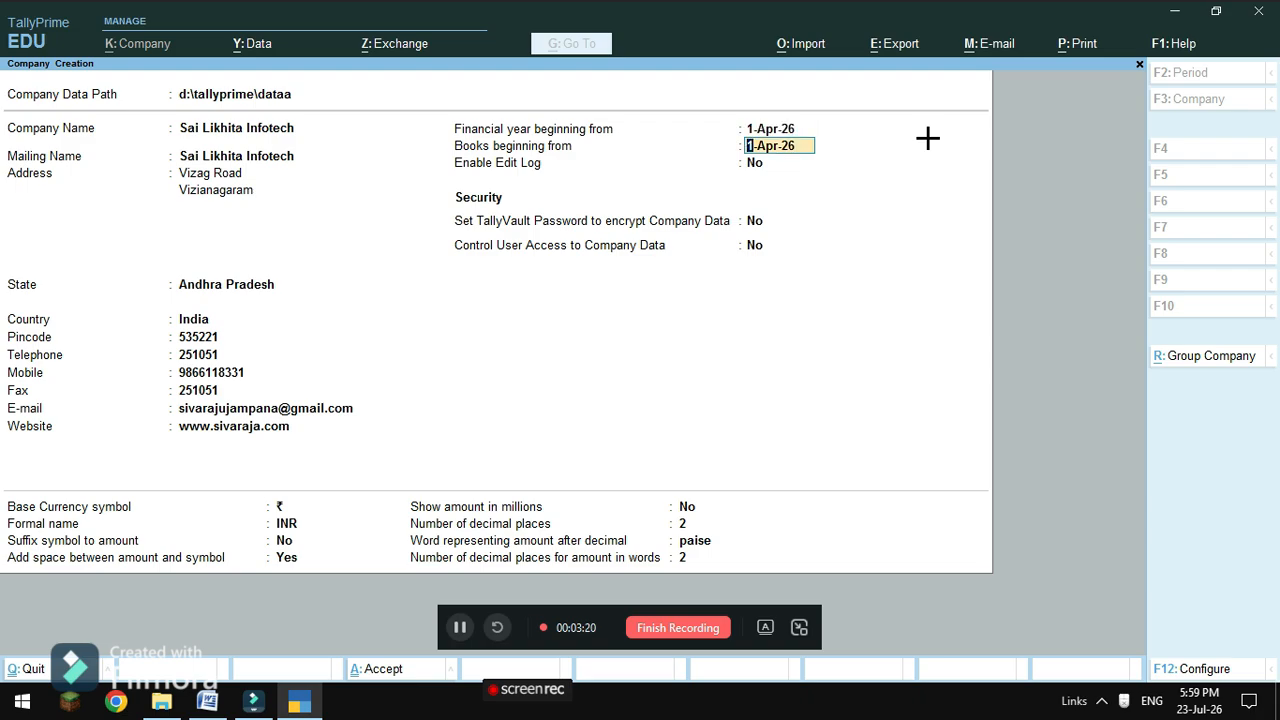
key("Return")
key("Return")
key("Return")
key("Return")
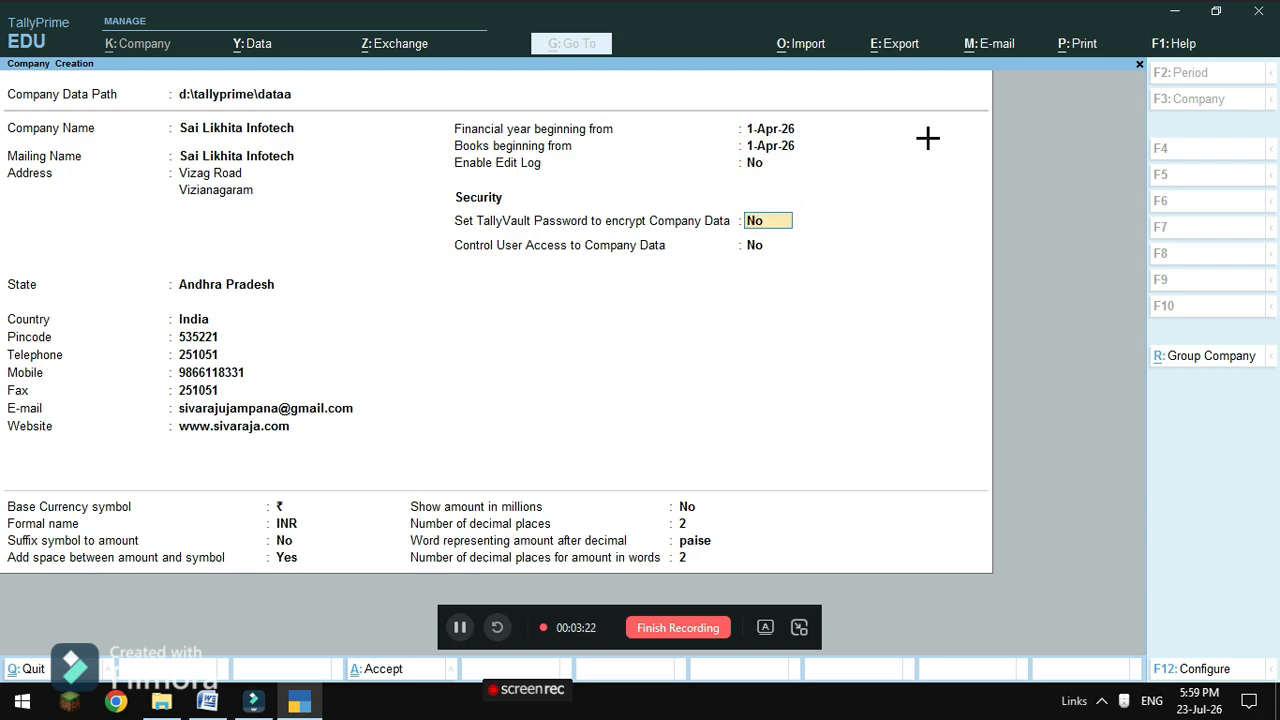
key("Return")
key("Return")
key("Return")
key("Return")
key("Return")
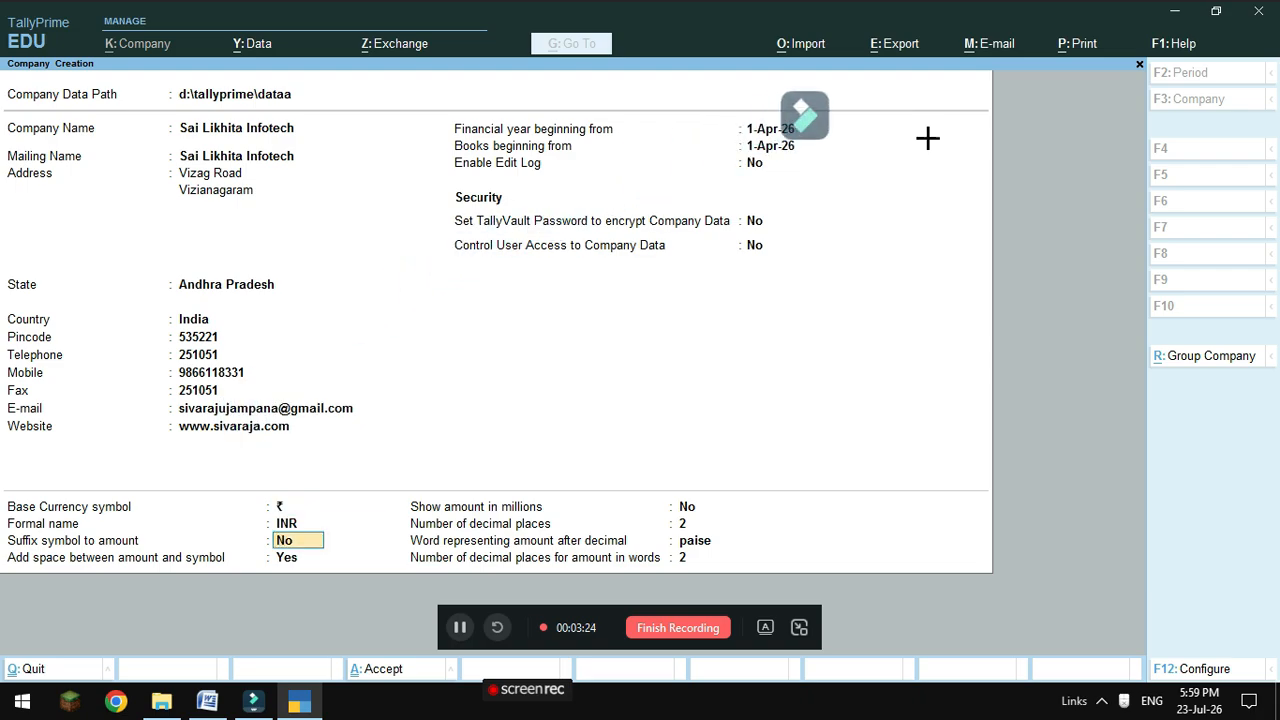
key("Return")
key("Return")
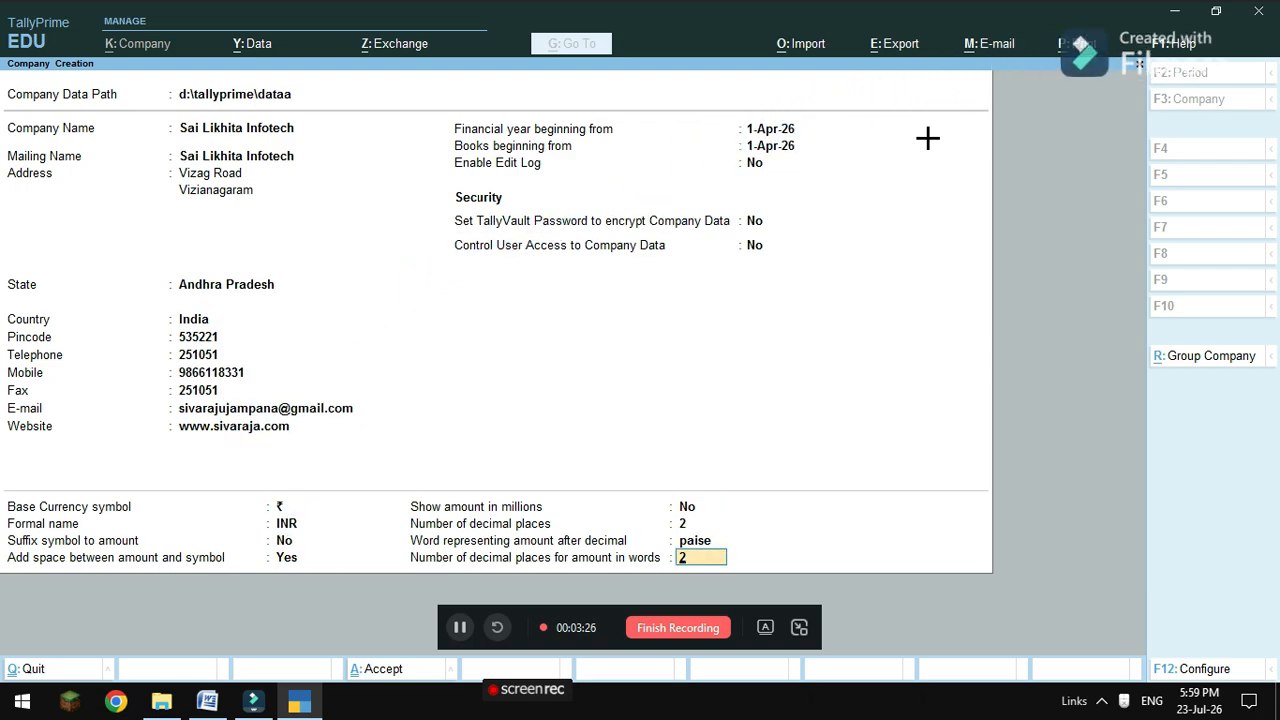
key("Return")
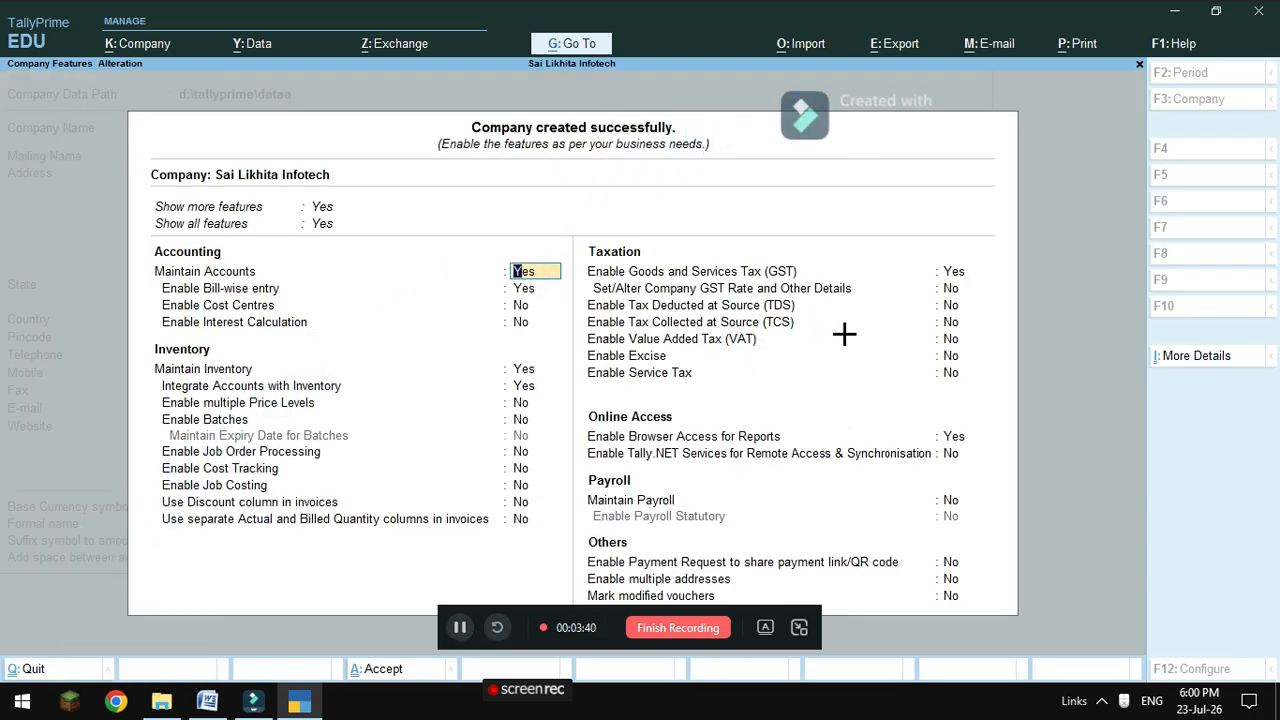
Set GST to No in Company Features and save the features.
key("Return")
key("Return")
key("Return")
key("Return")
key("Return")
key("Return")
key("Return")
key("Return")
key("Return")
key("Return")
key("Return")
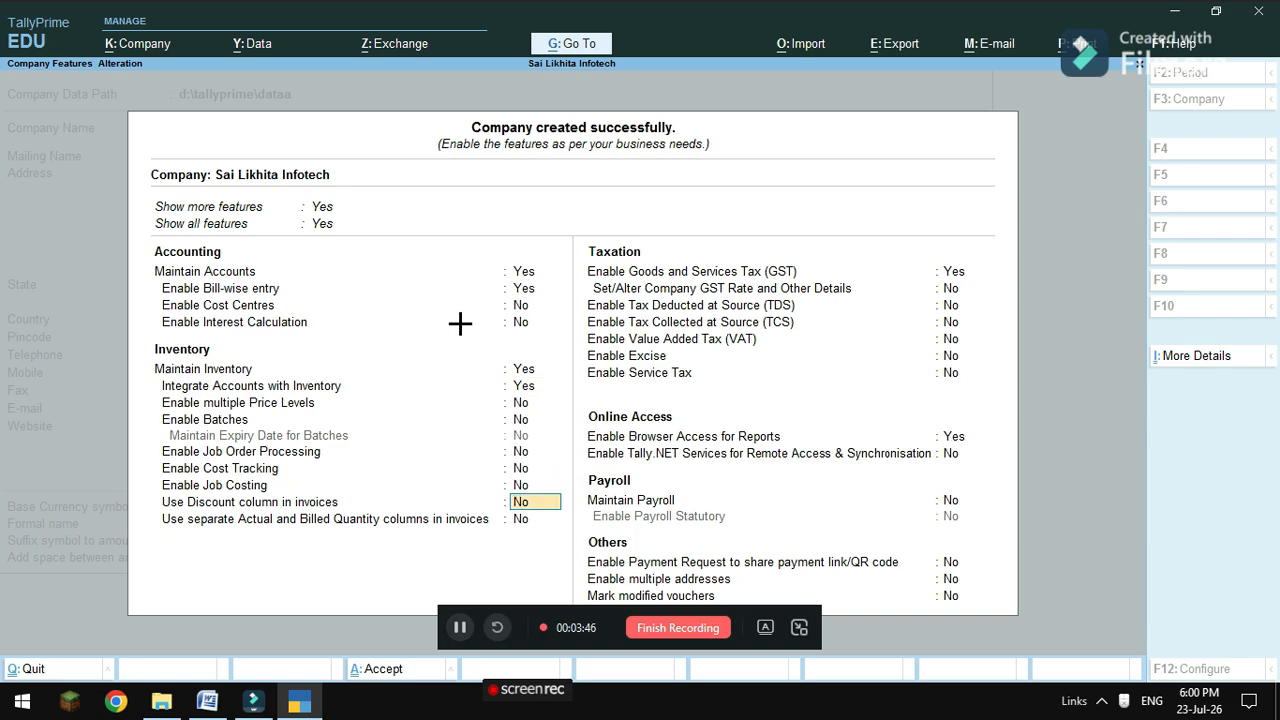
key("Return")
key("Return")
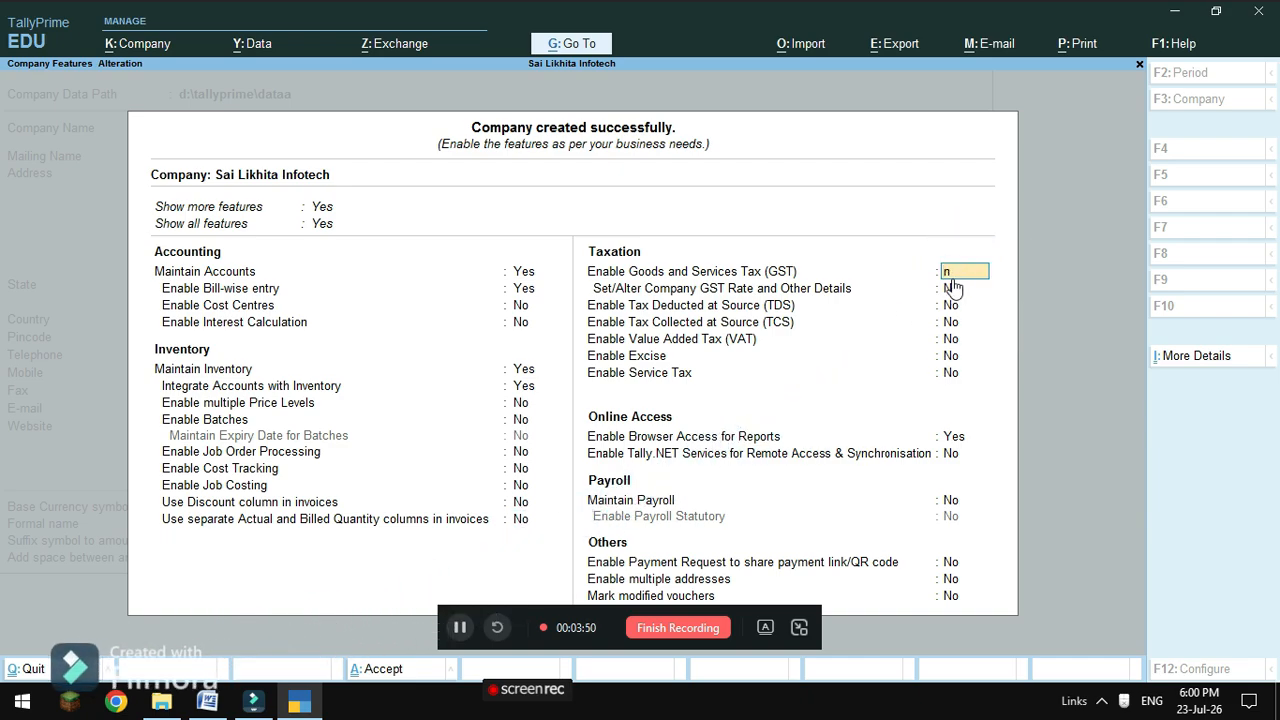
key("Return")
key("Return")
key("Return")
key("Return")
key("Return")
key("Return")
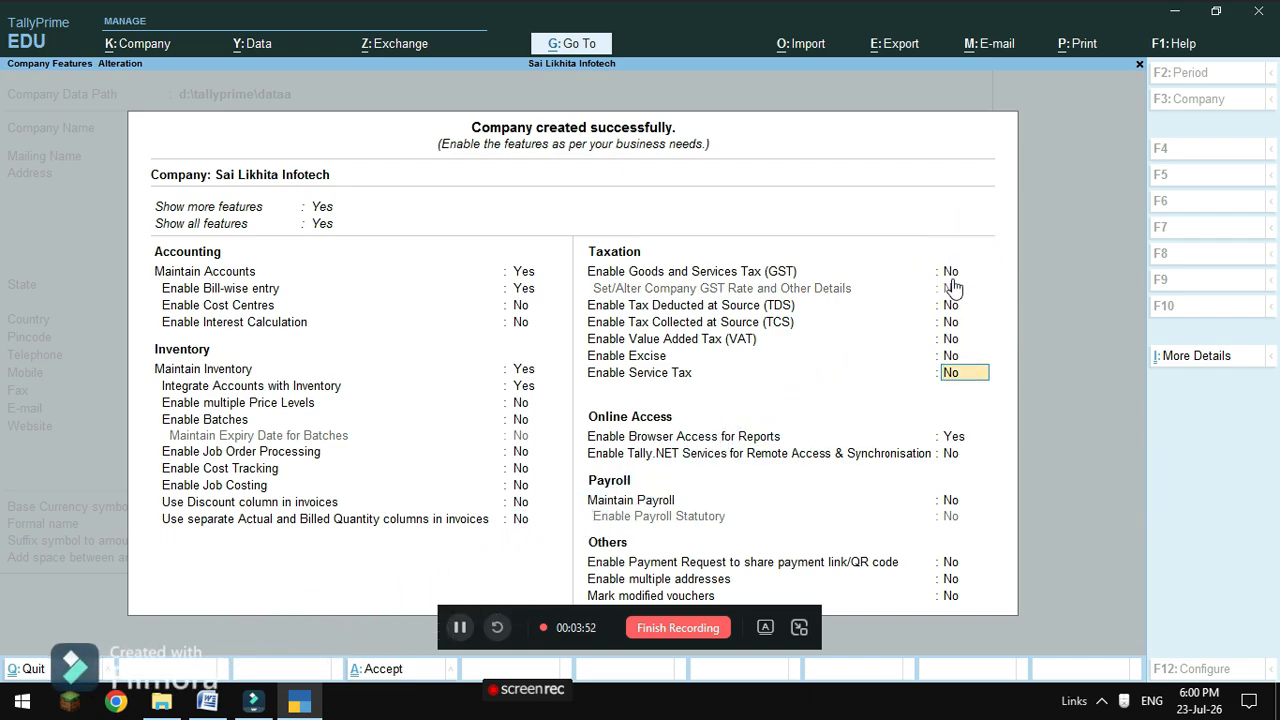
key("Return")
key("Return")
key("Return")
key("Return")
key("Return")
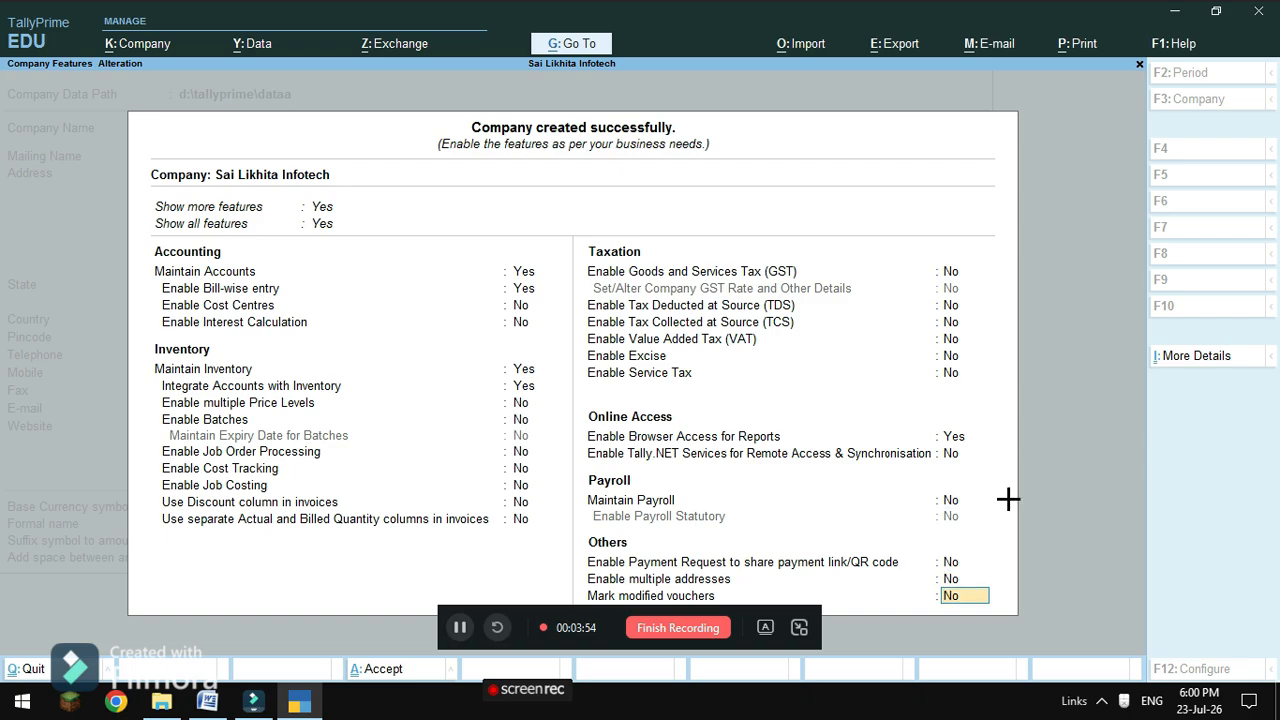
key("Return")
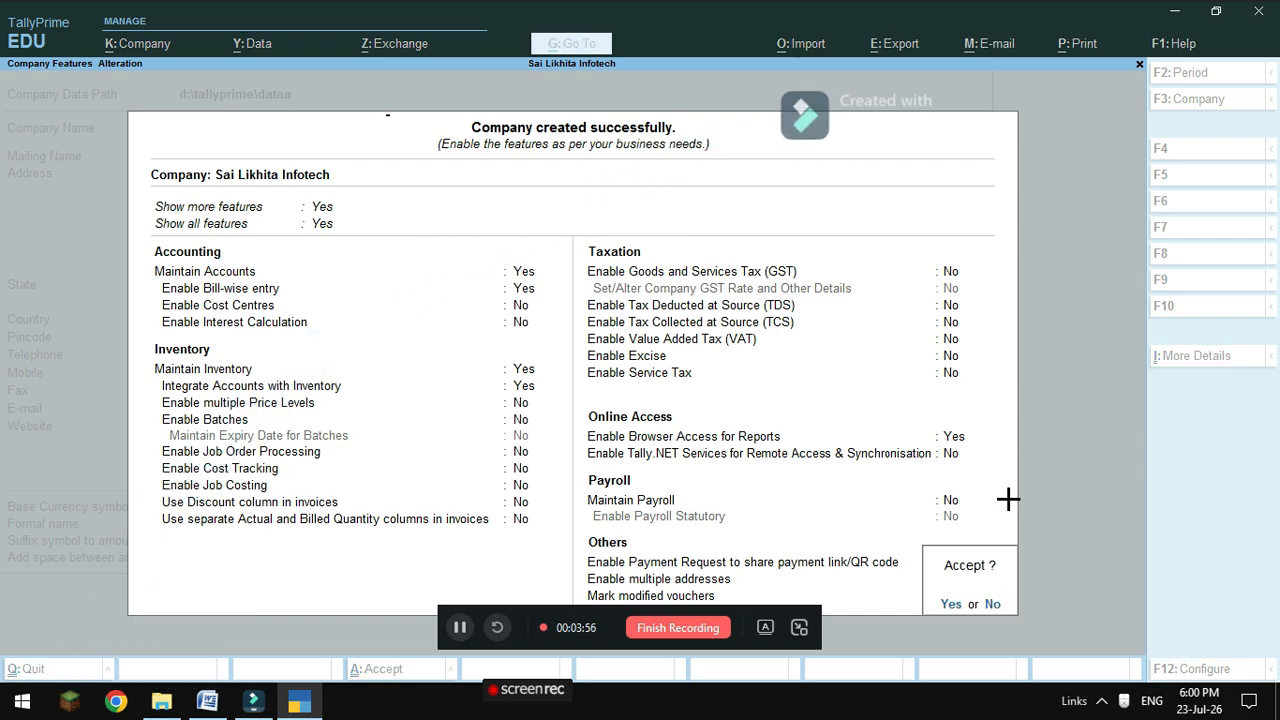
key("Return")
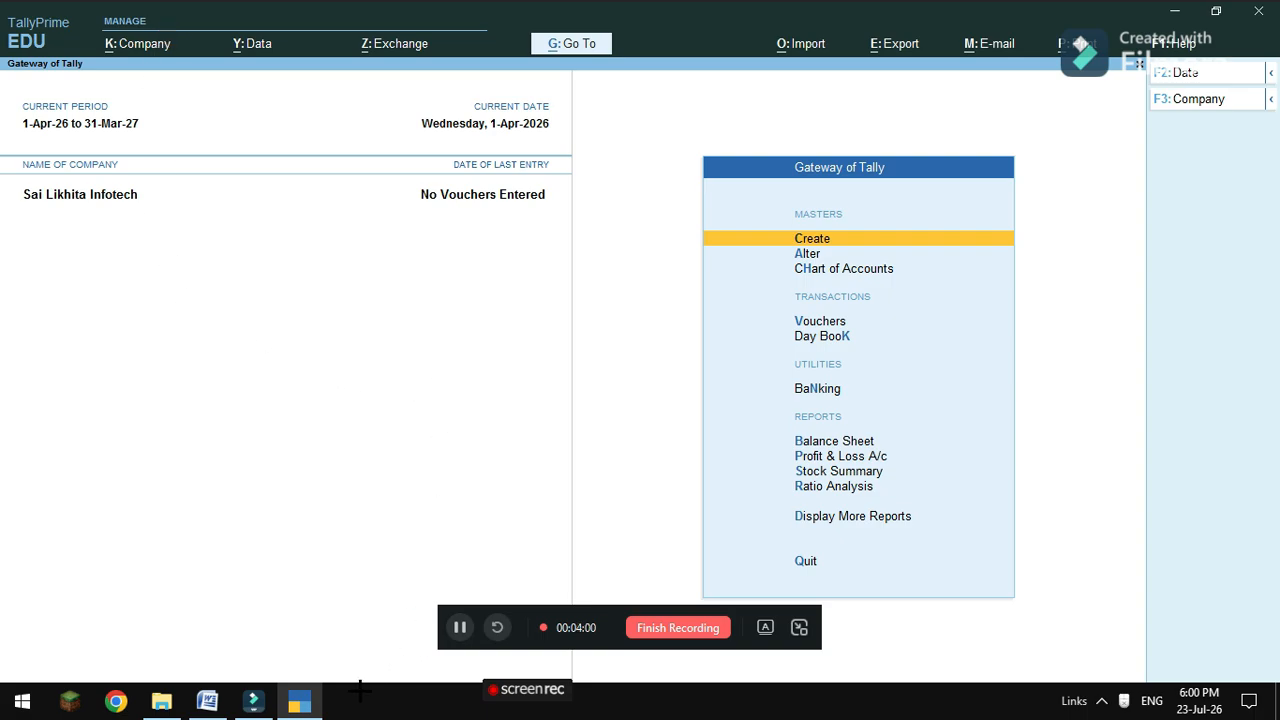
Check the problem sheet, then return to TallyPrime and open voucher entry from the Gateway.
left_click(207, 701)
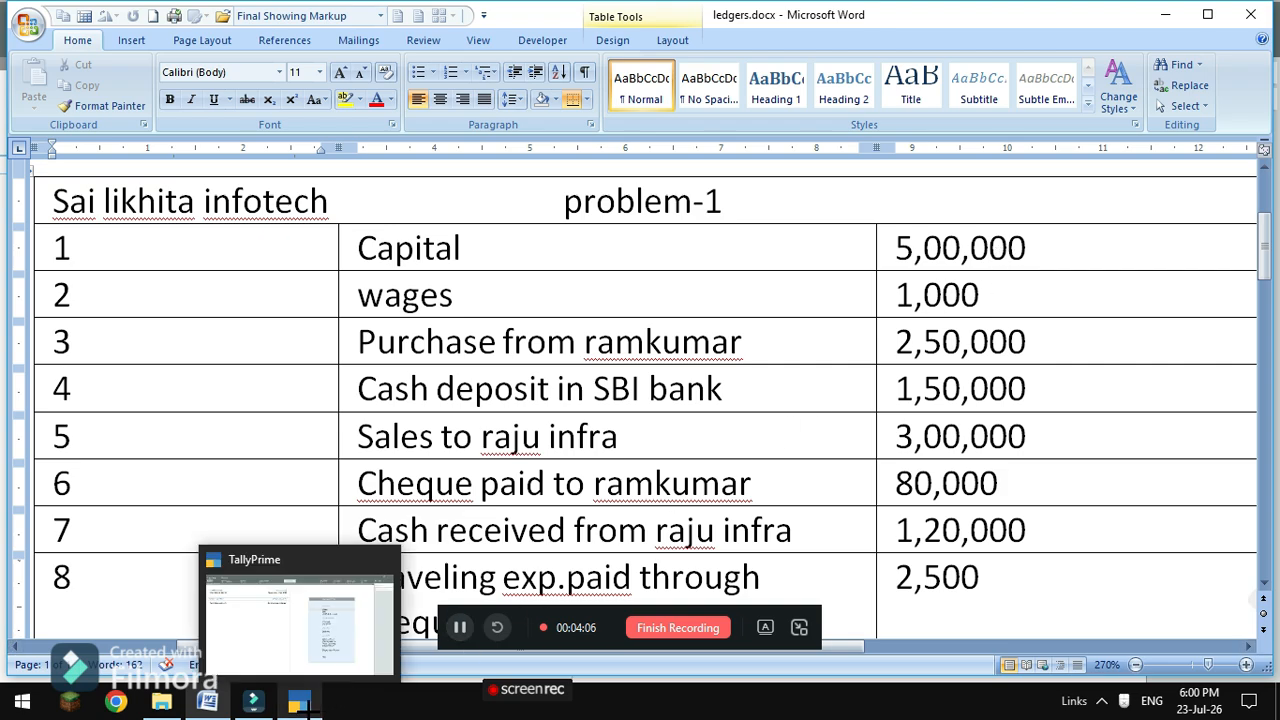
left_click(299, 701)
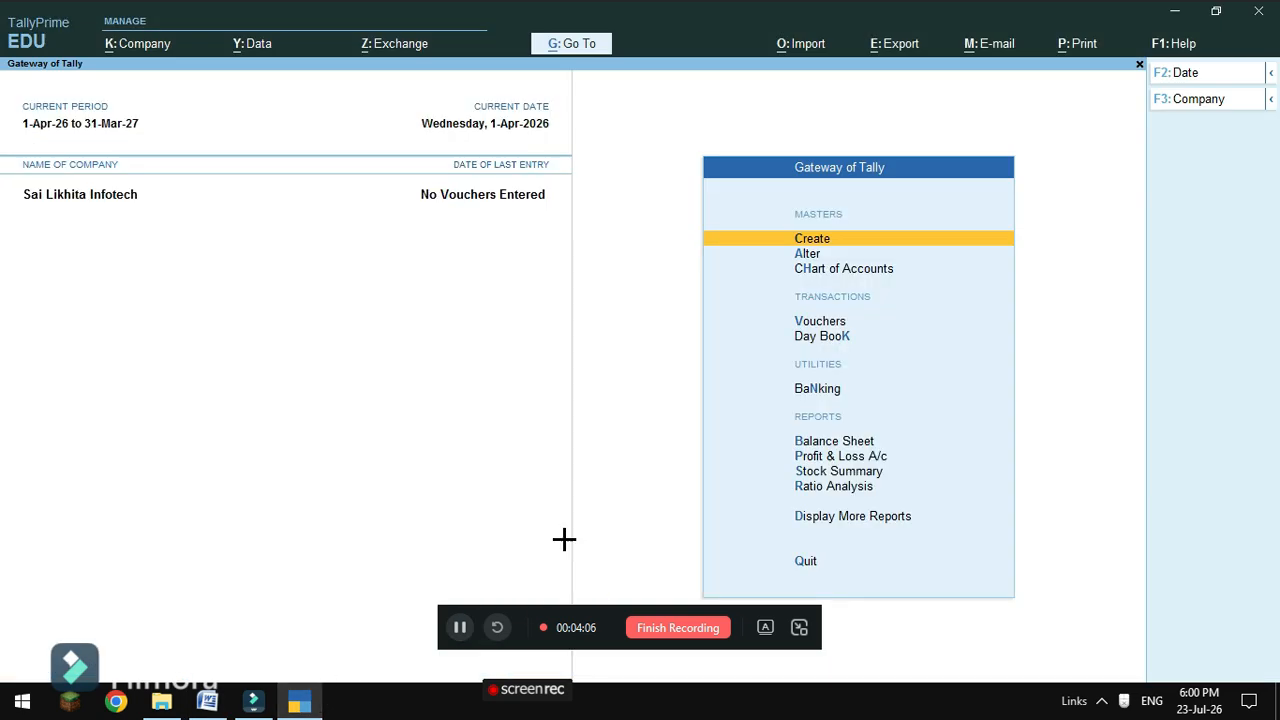
left_click(817, 327)
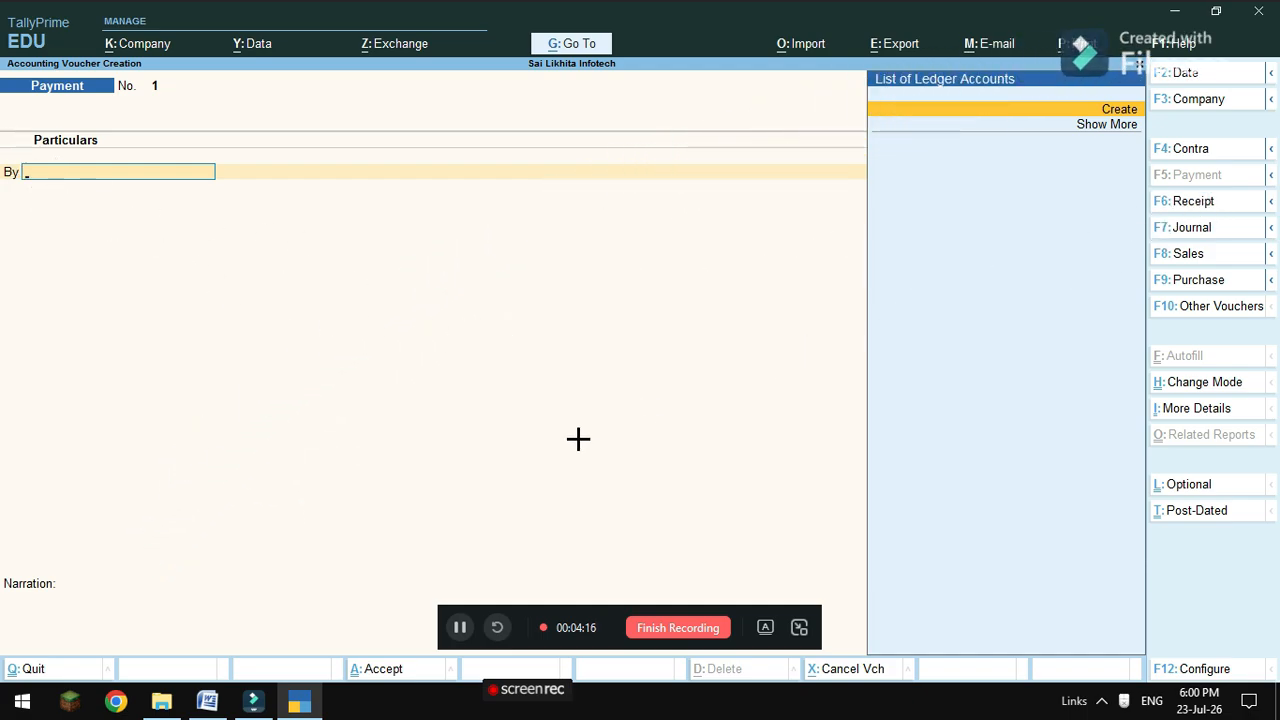
Switch to a Receipt voucher and create a Capital ledger under Capital Account.
key("F6")
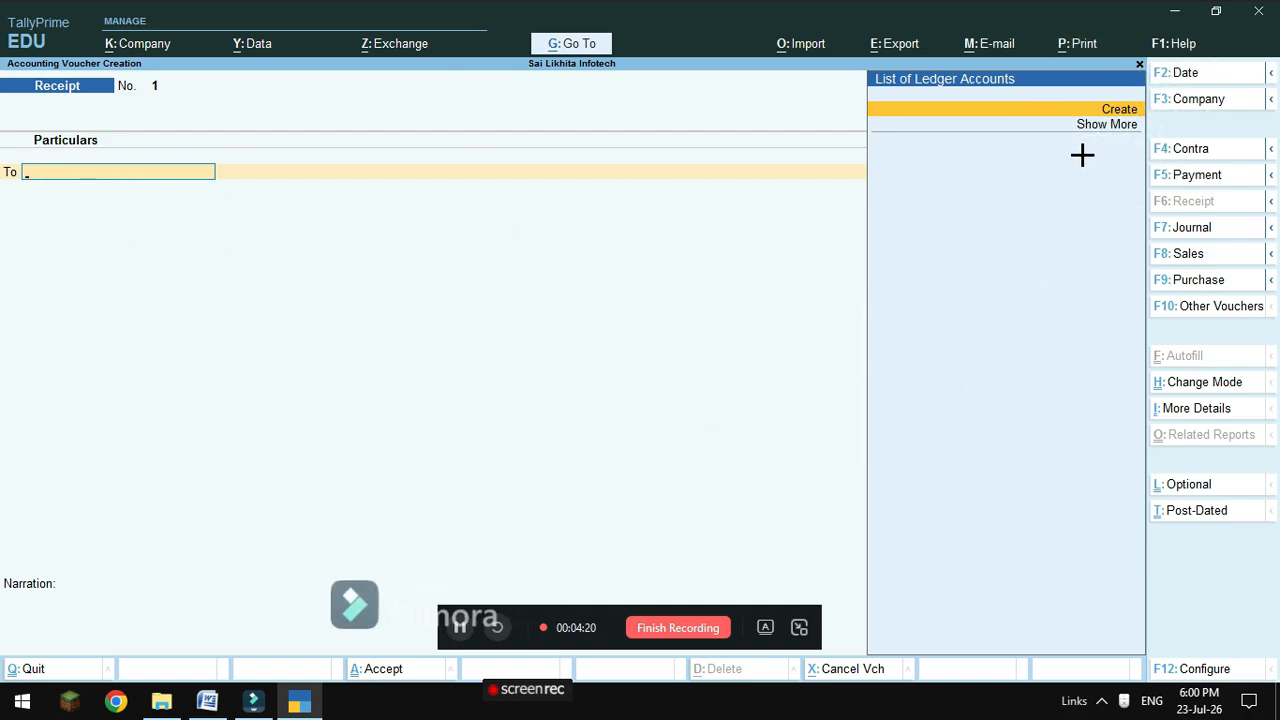
left_click(1119, 110)
type("Capital")
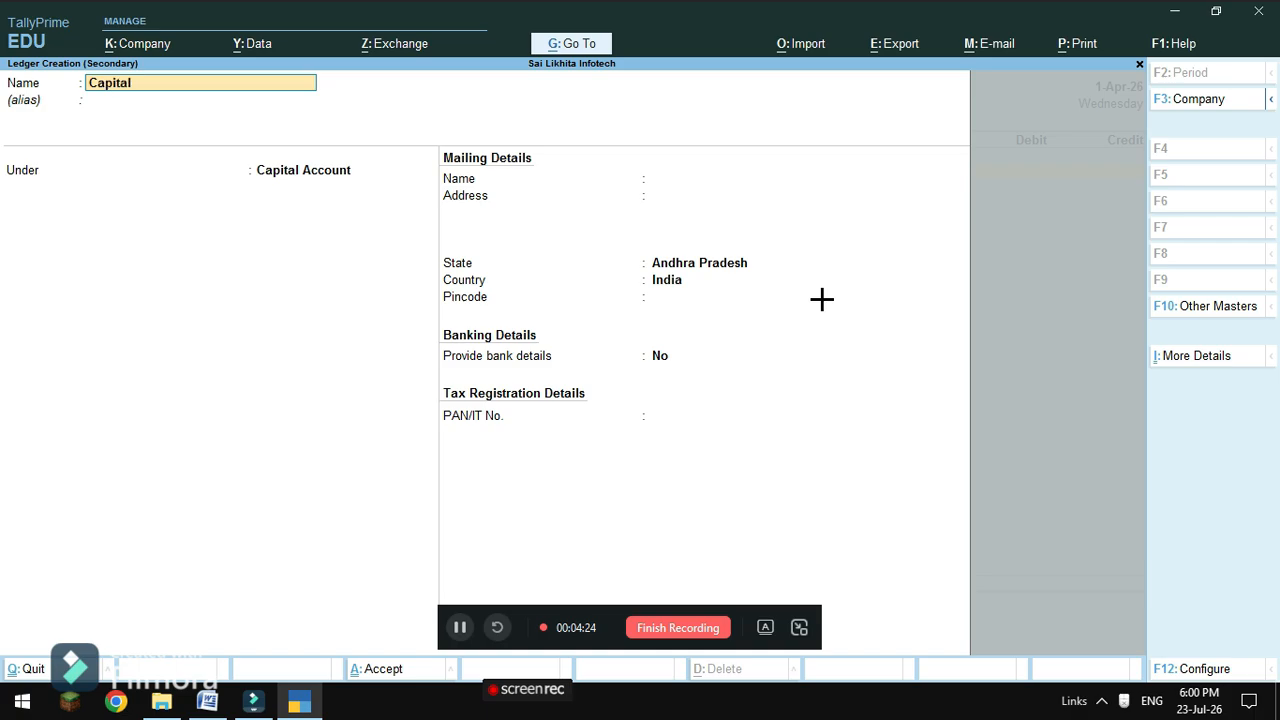
key("Return")
key("Return")
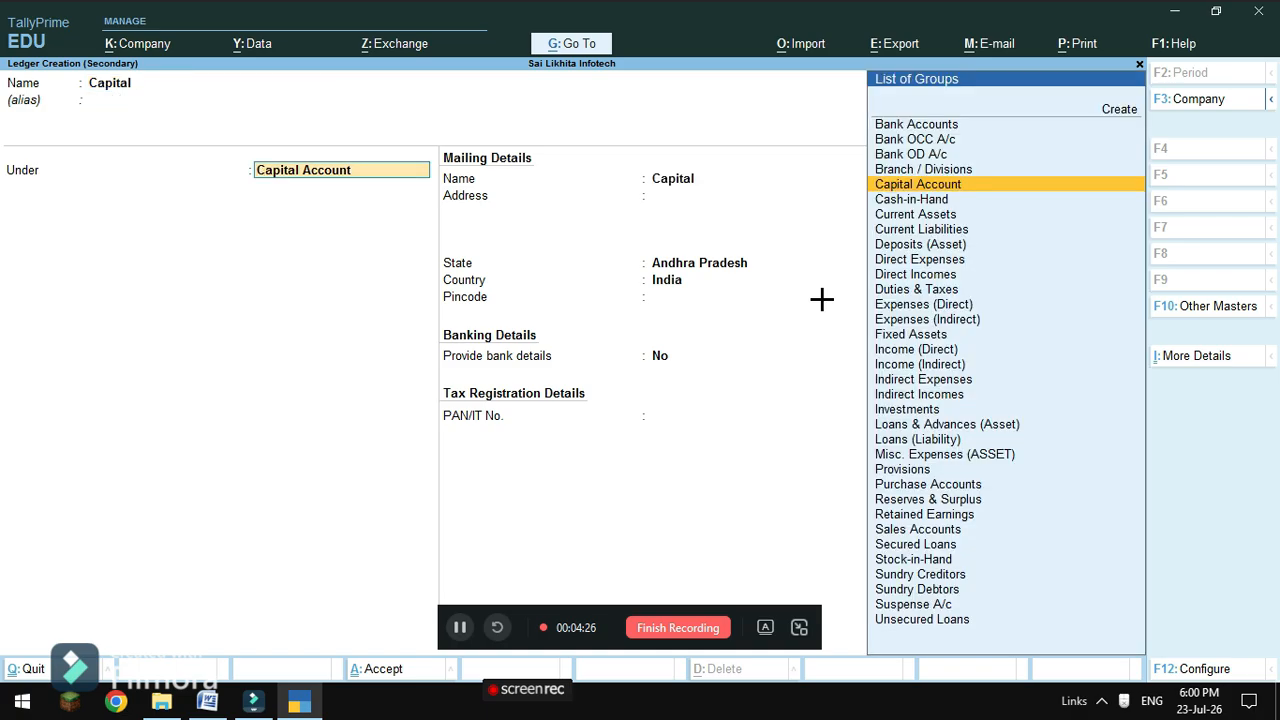
left_click(893, 186)
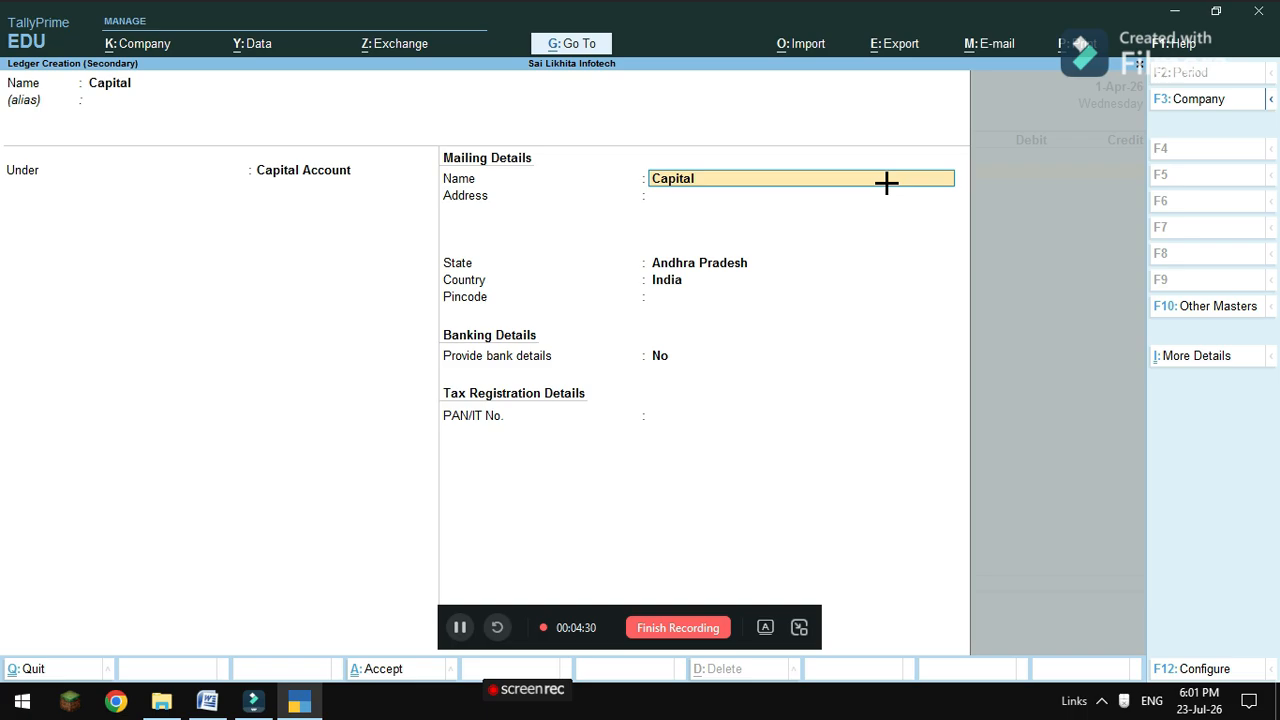
key("Return")
key("Return")
key("Return")
key("Return")
key("Return")
key("Return")
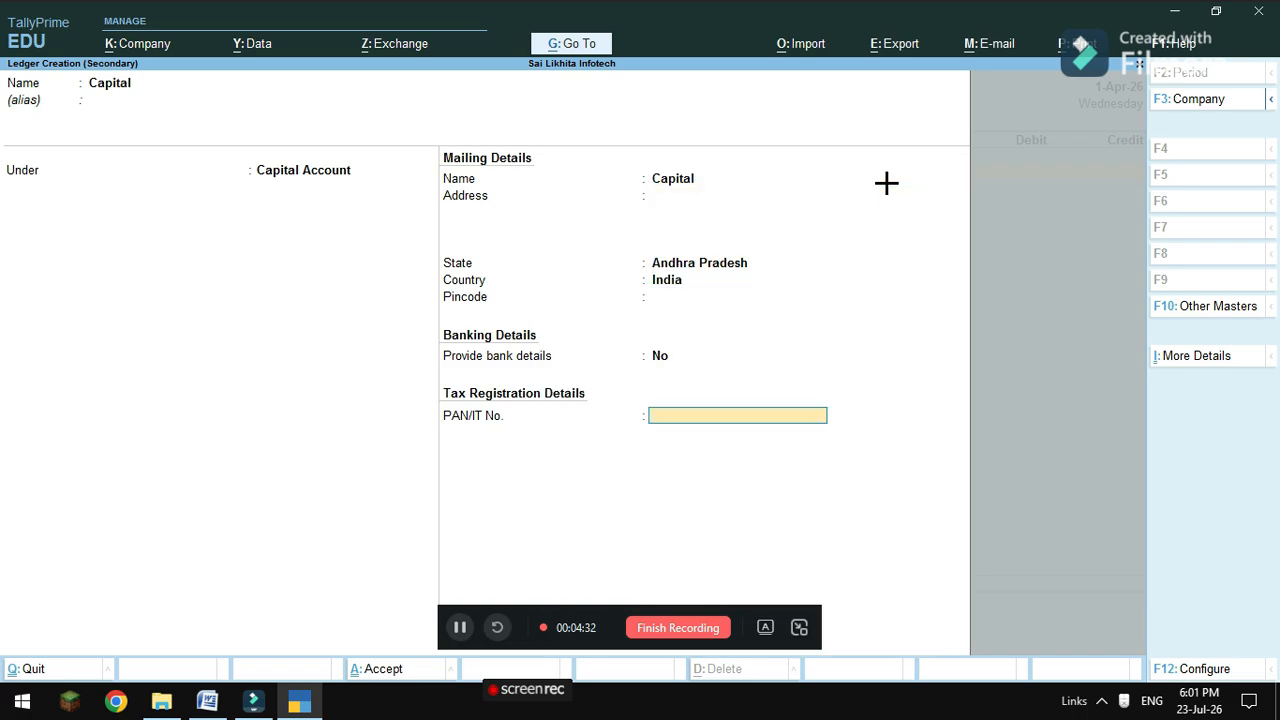
key("Return")
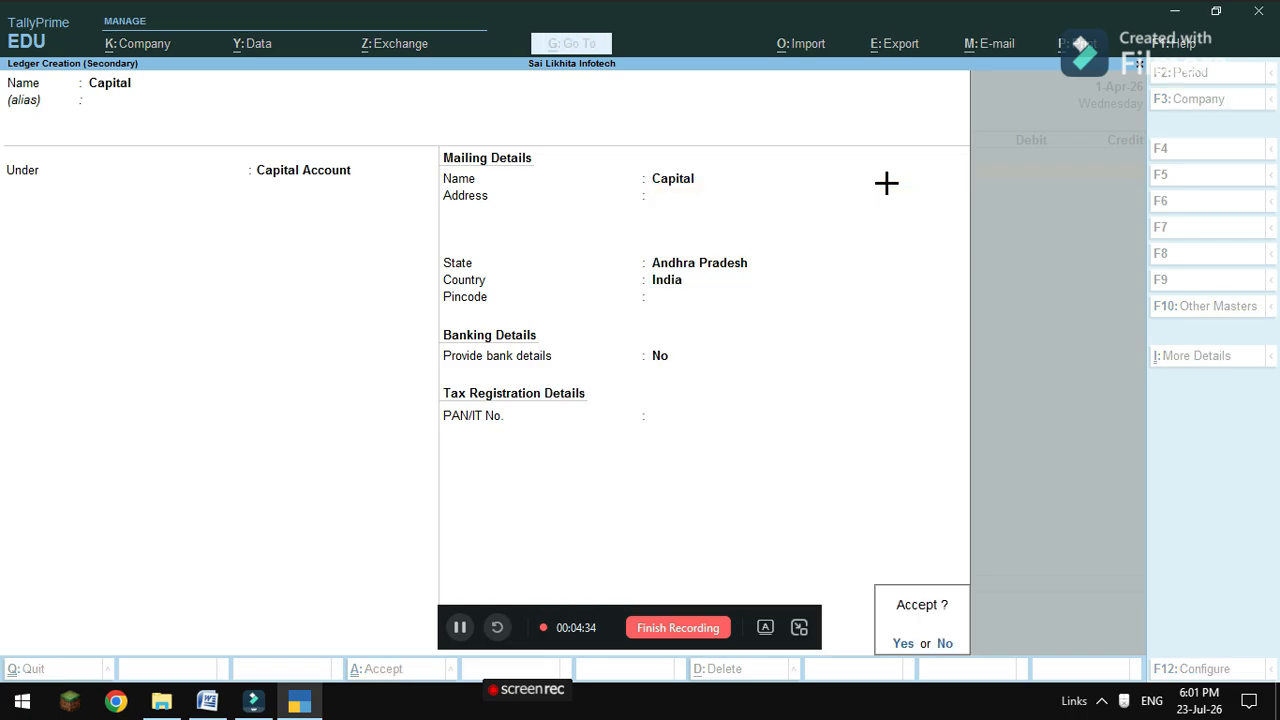
key("n")
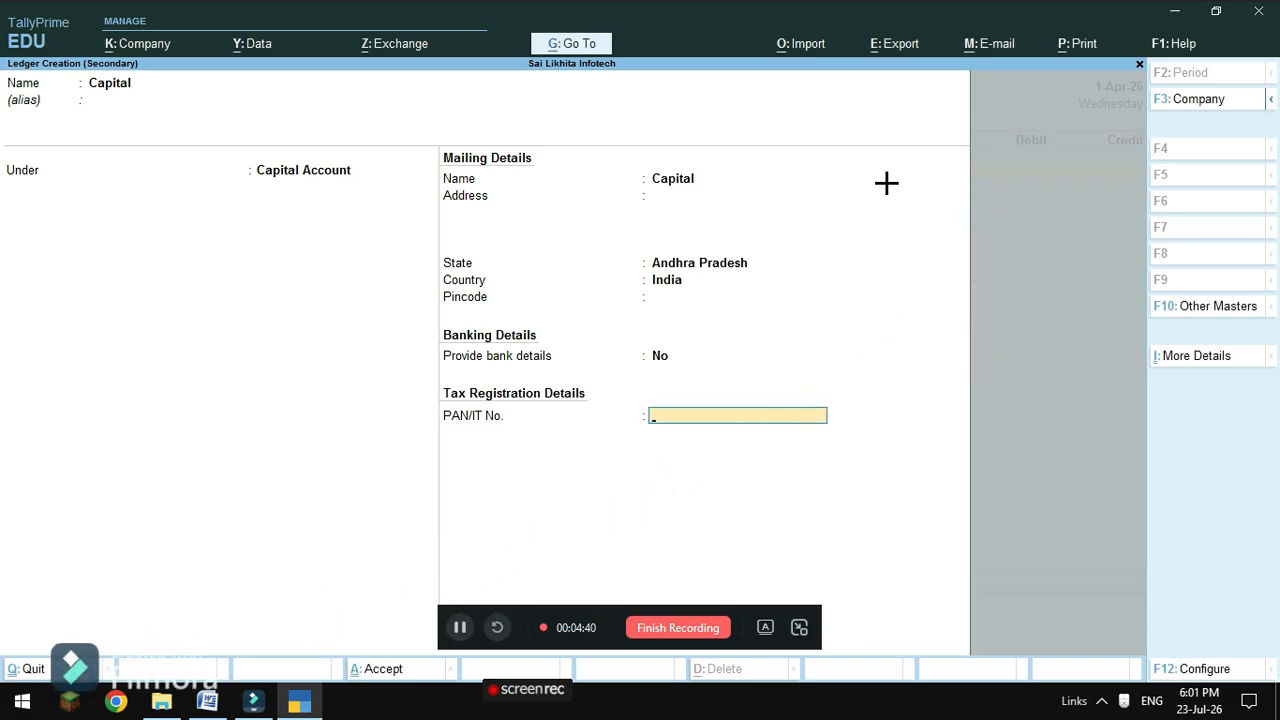
key("Return")
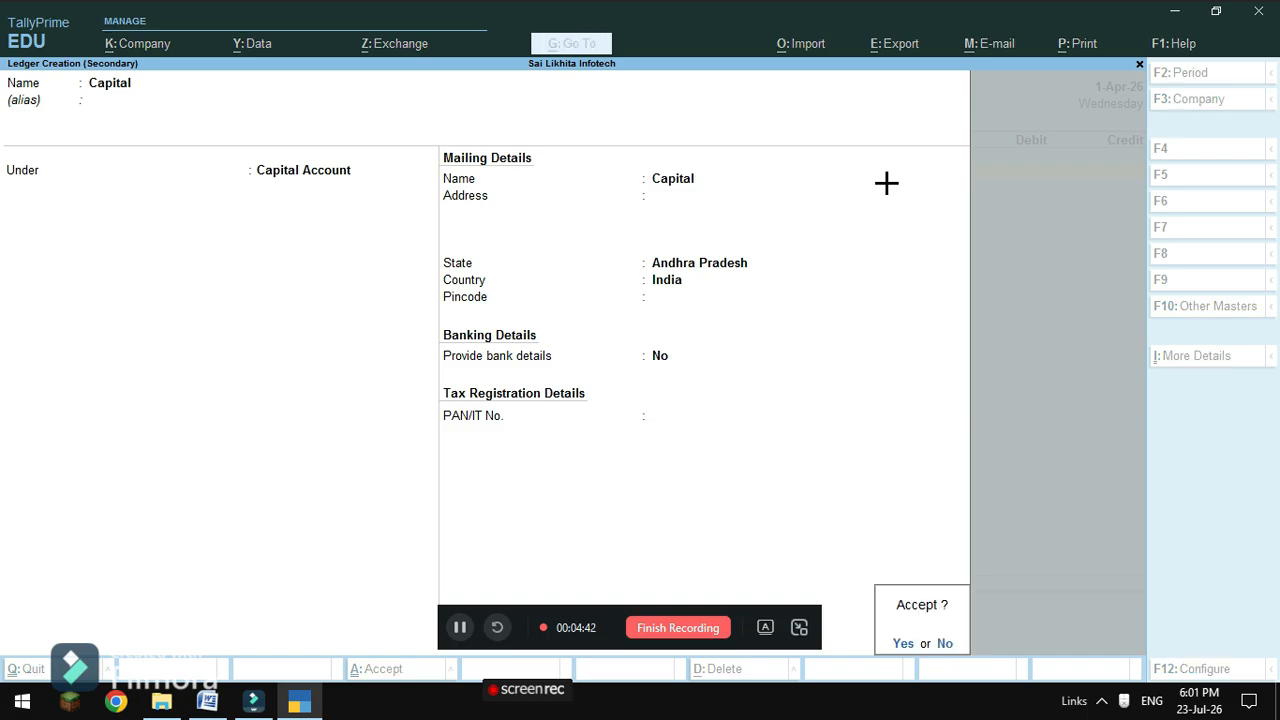
Save the ledger, then credit Capital and debit Cash with 5,00,000 each.
type("y")
type("500000")
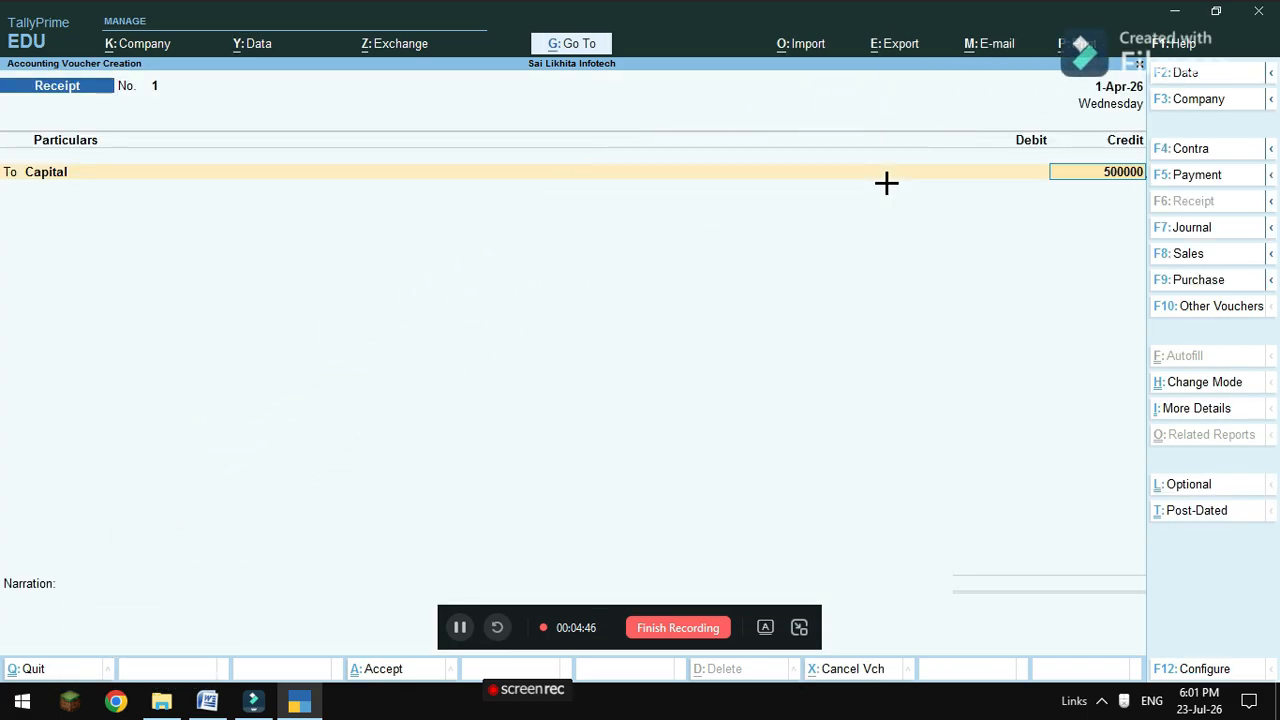
key("Return")
key("Return")
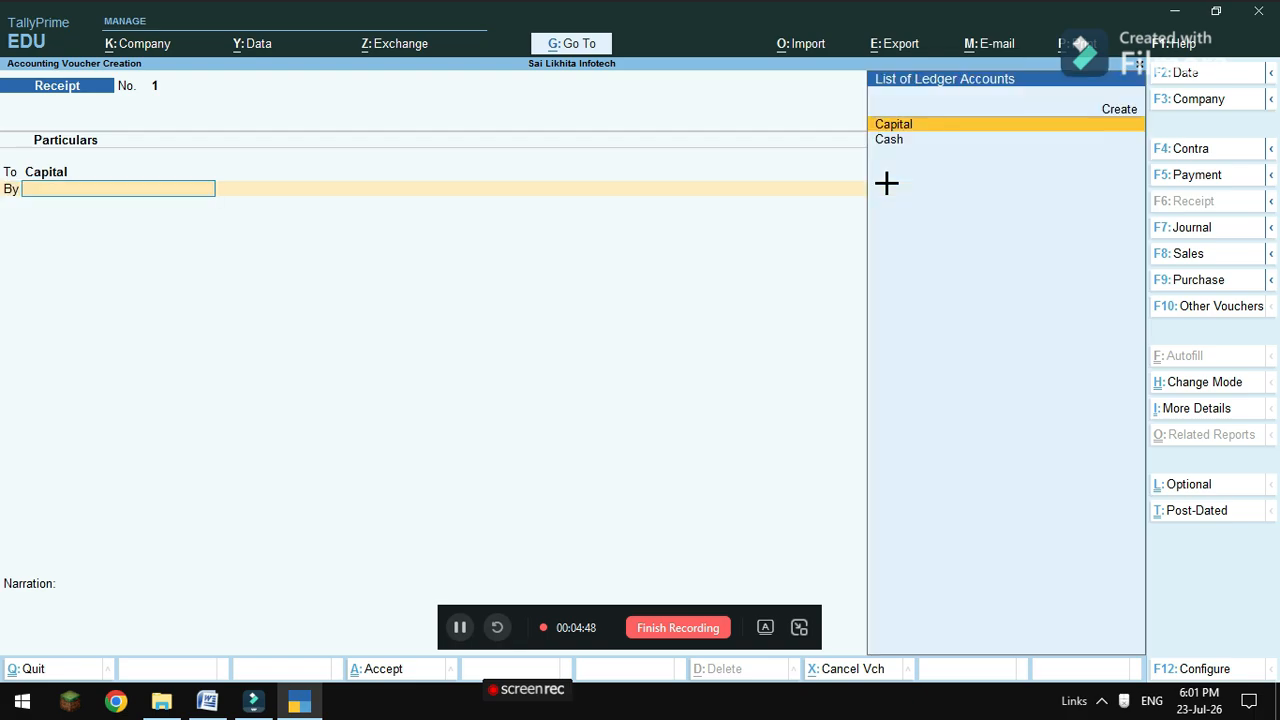
key("Down")
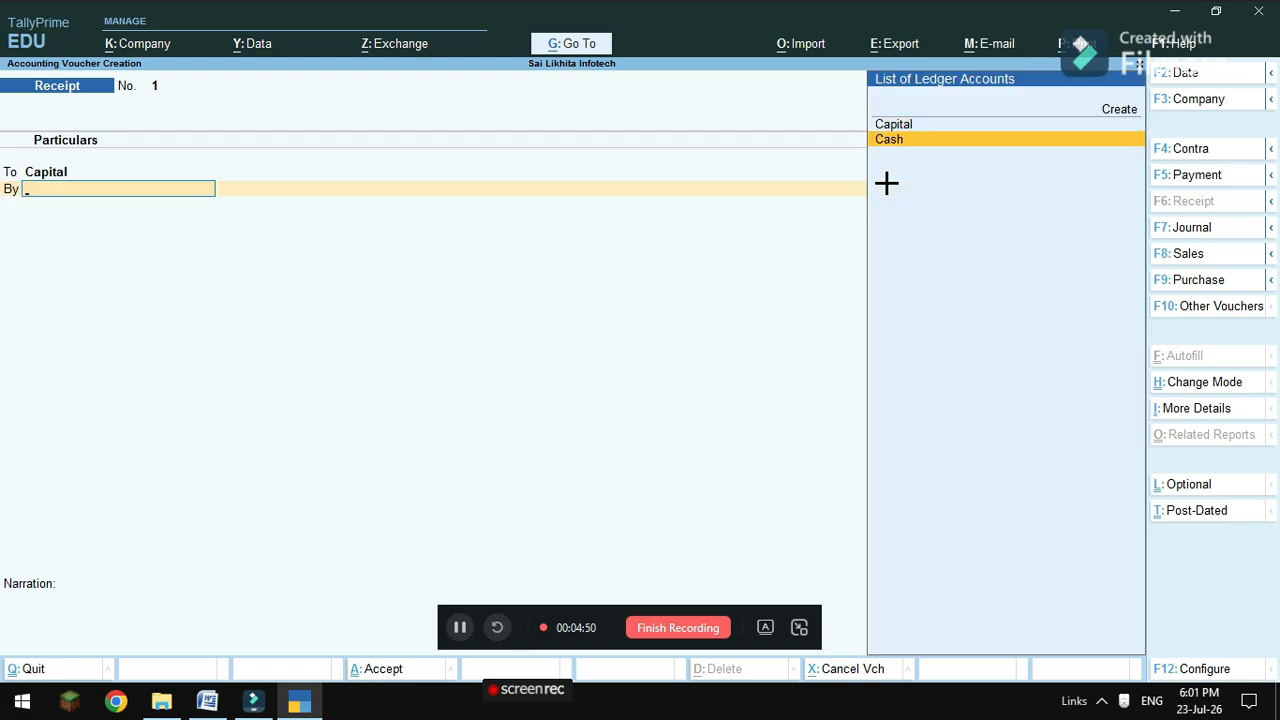
key("Return")
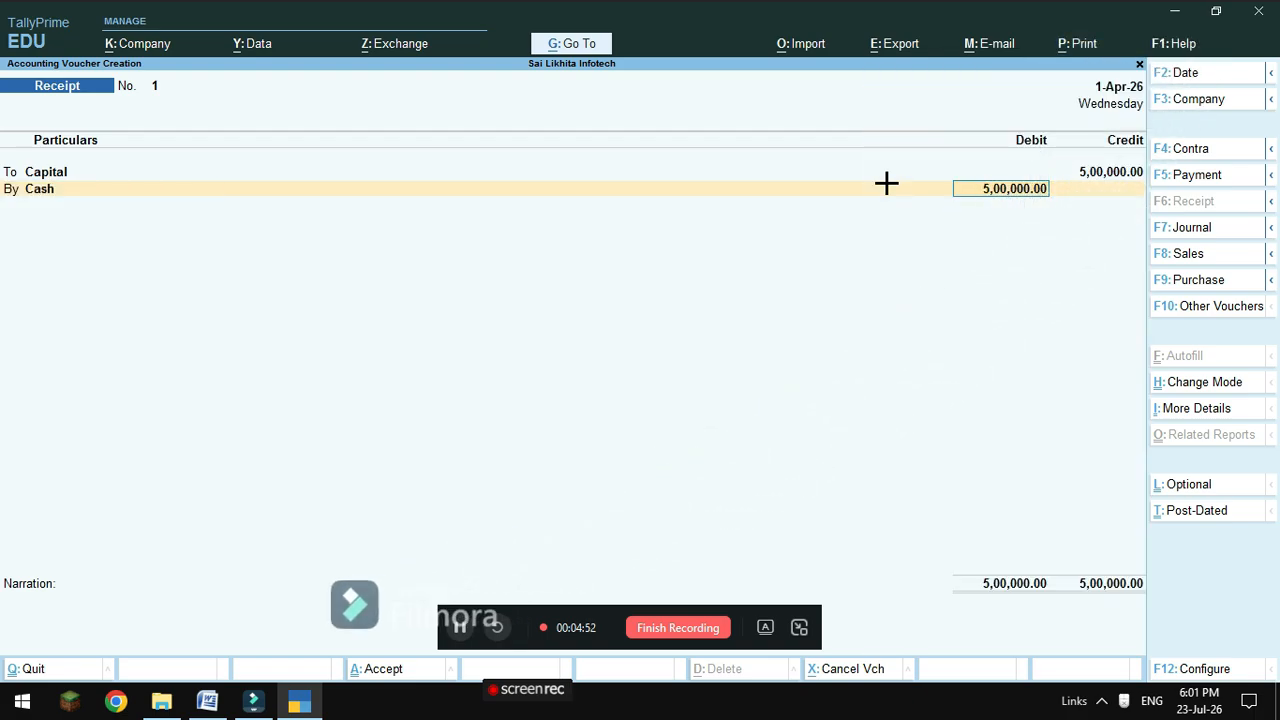
key("Return")
key("Return")
key("Return")
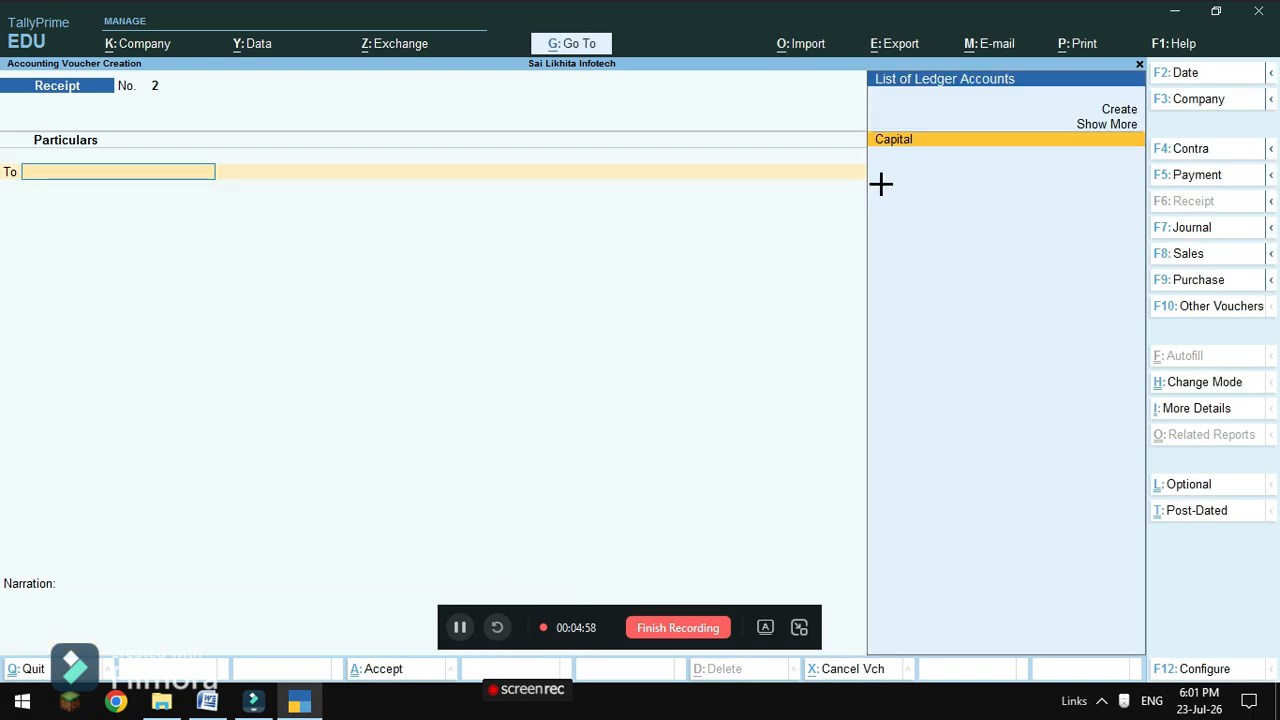
After checking the sheet, create a Wages ledger under Direct Expenses in a Payment voucher.
left_click(207, 701)
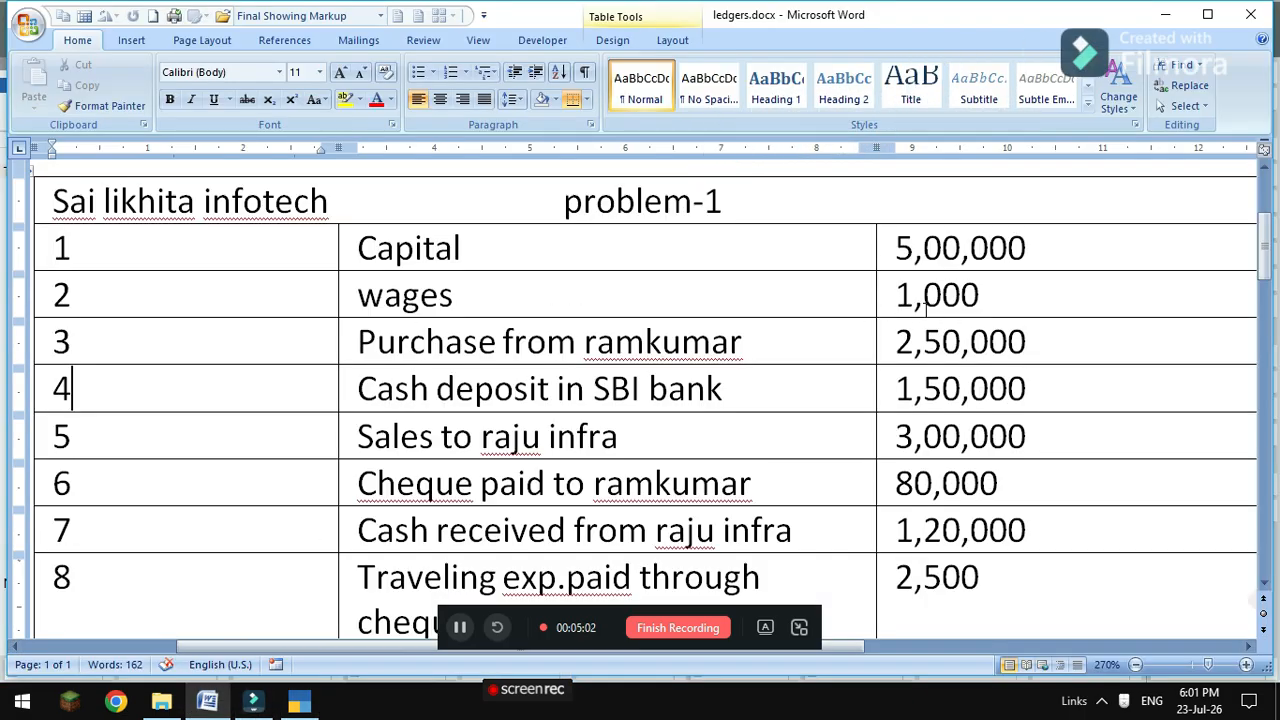
left_click(299, 701)
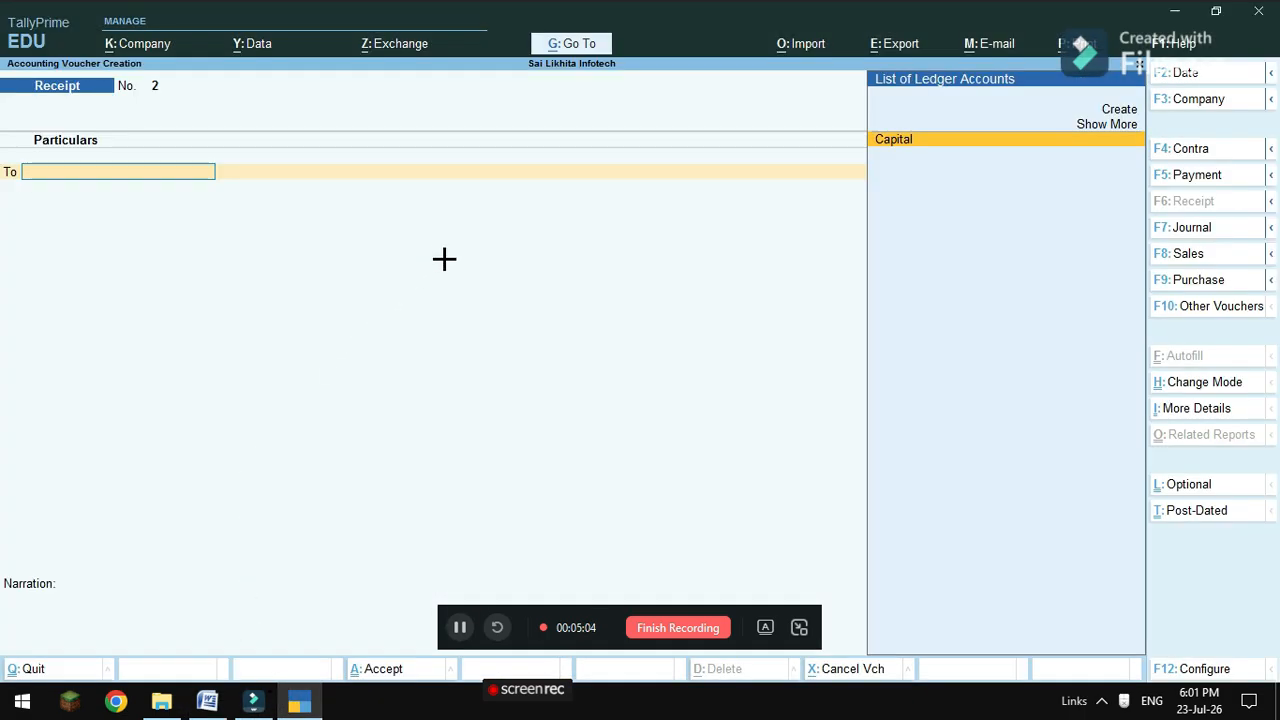
left_click(1196, 175)
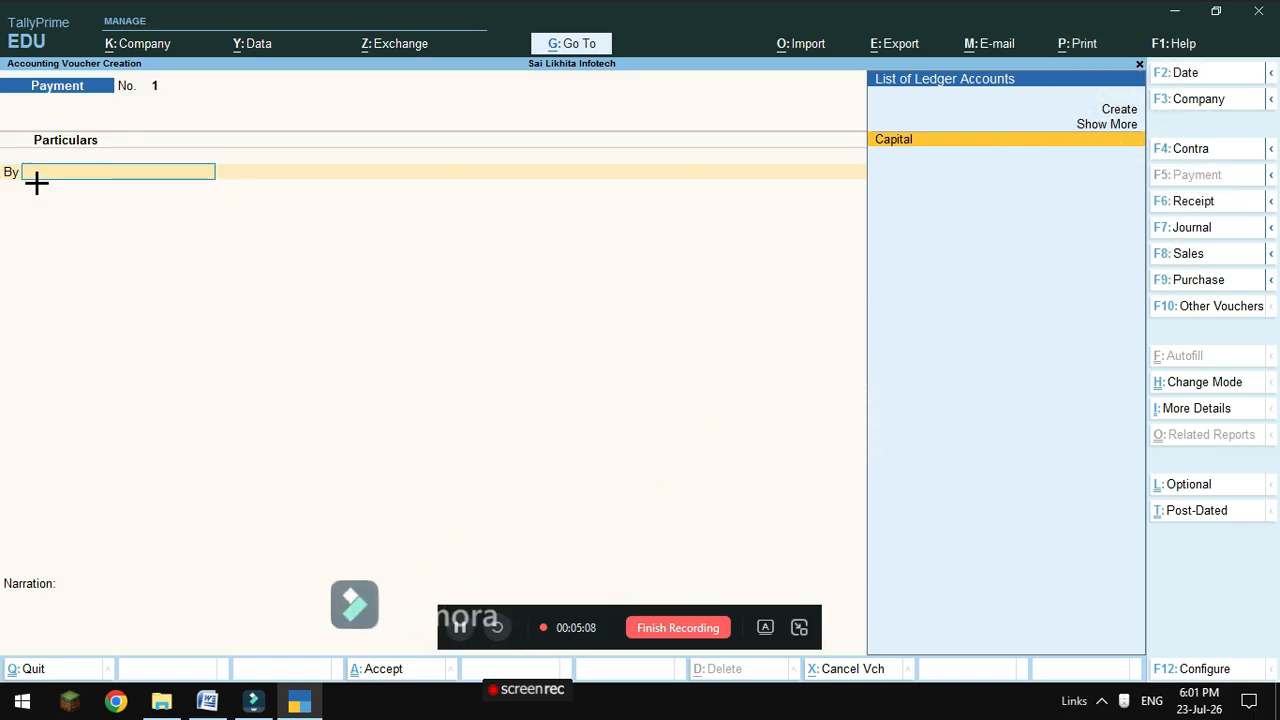
left_click(1114, 109)
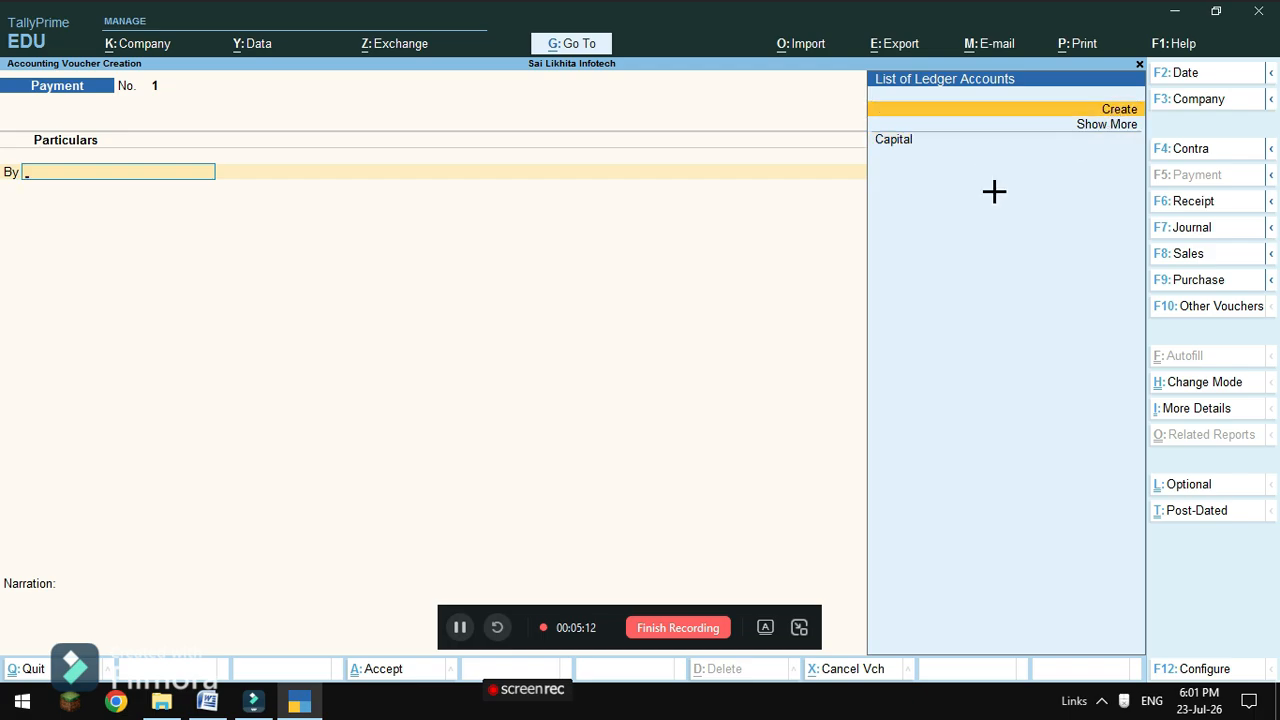
key("Return")
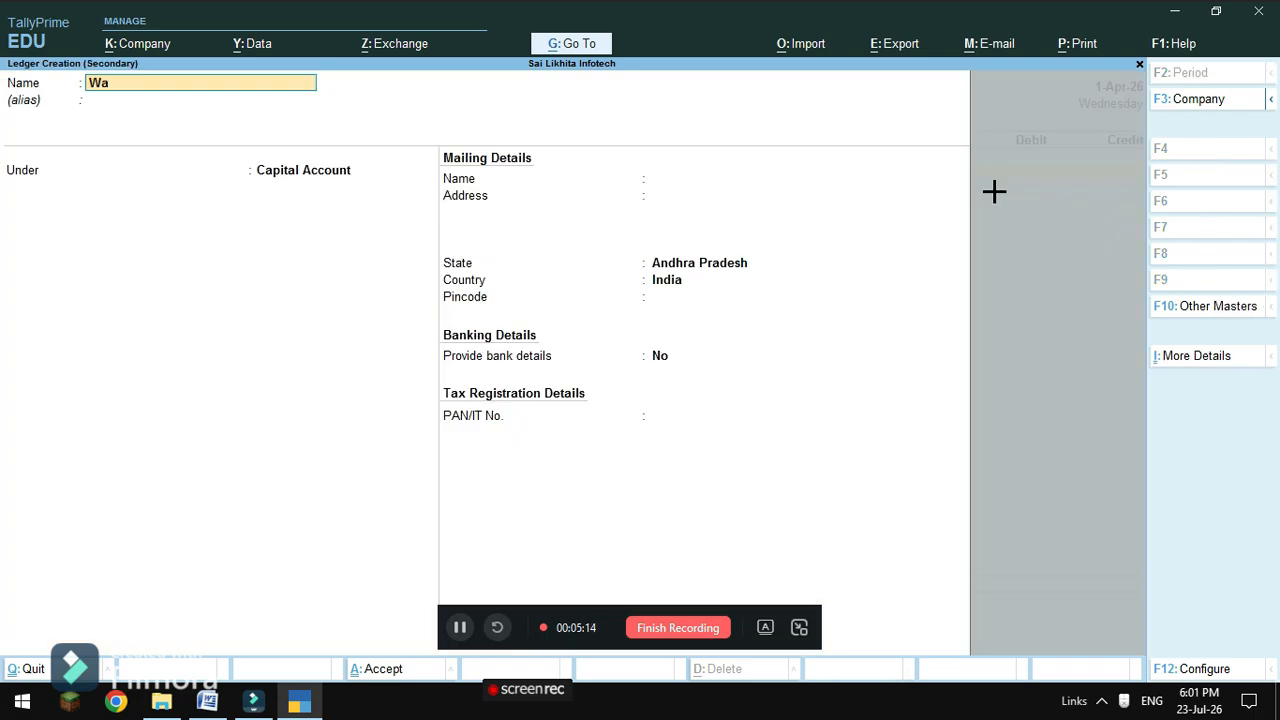
key("Return")
key("Return")
type("D")
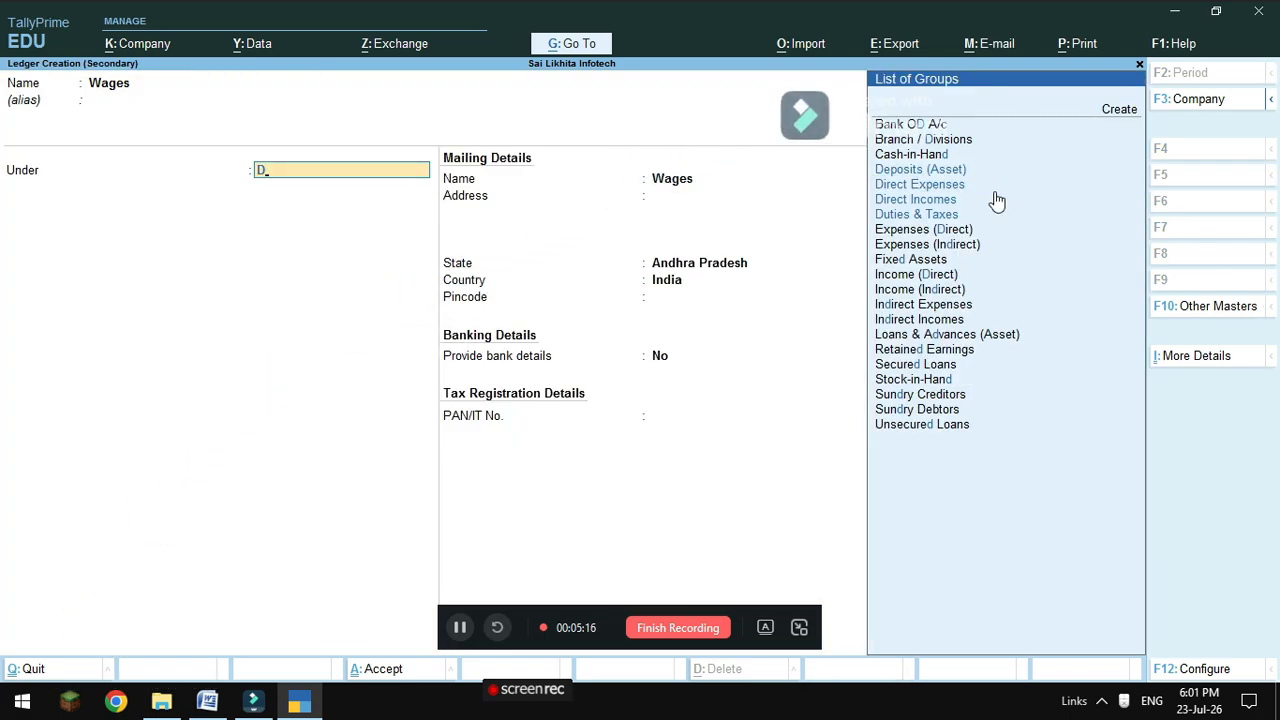
left_click(996, 188)
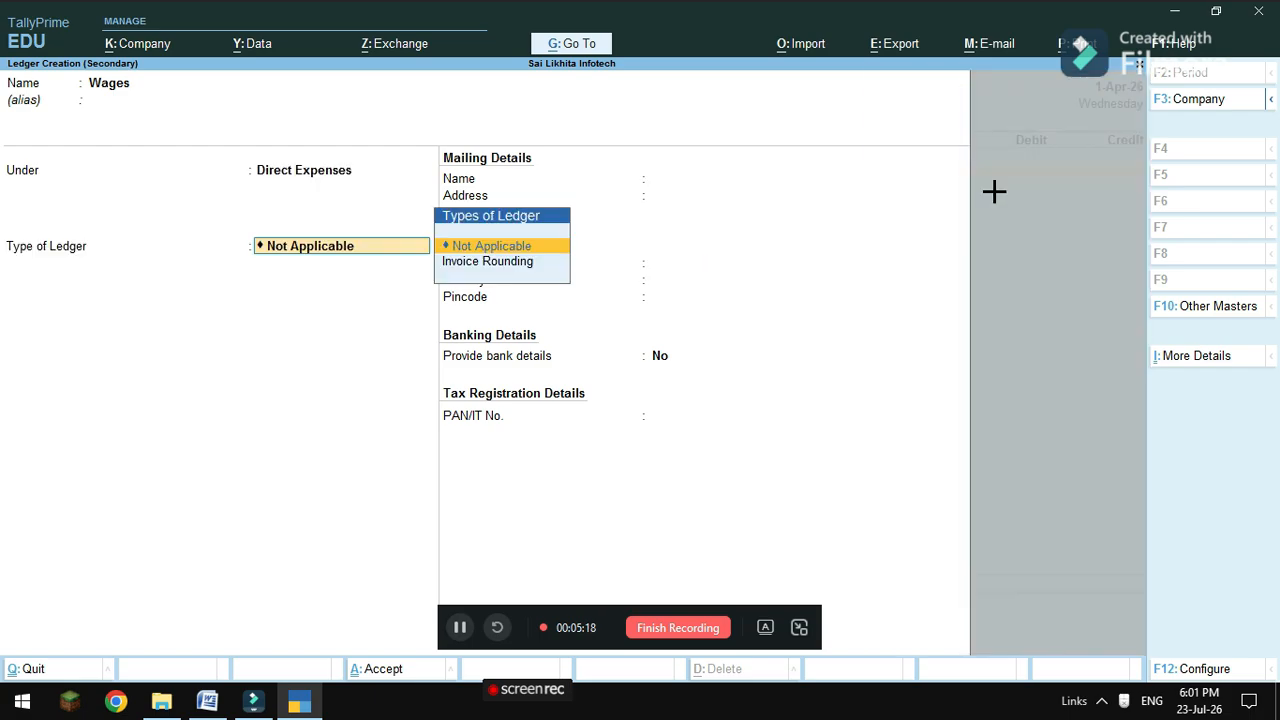
key("Return")
key("Return")
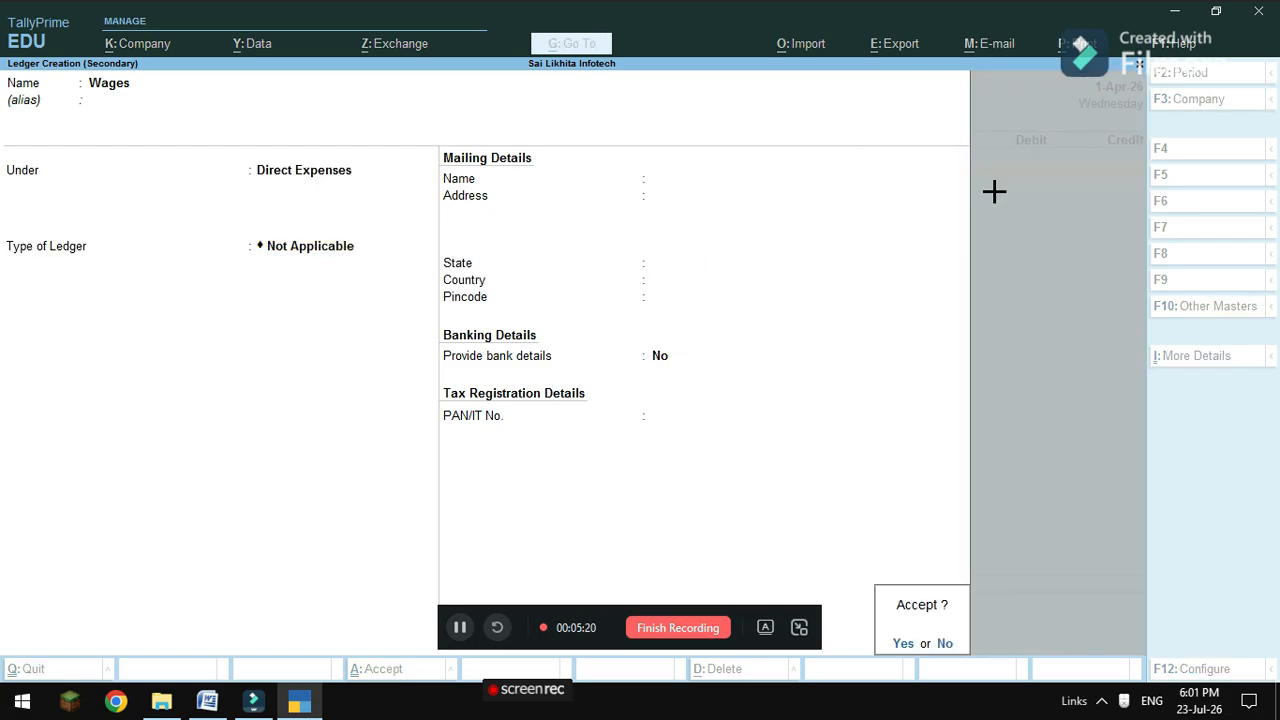
Debit Wages 1,000 and credit Cash 1,000.
key("Return")
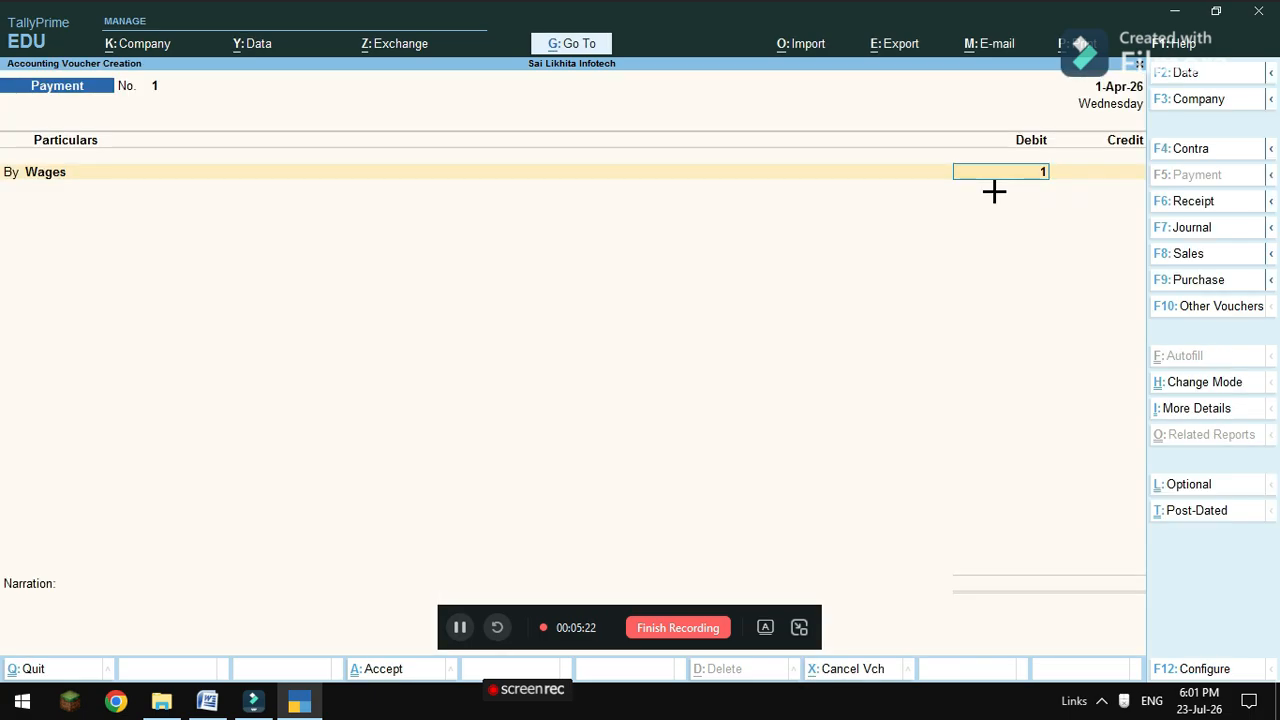
type("1000")
key("Return")
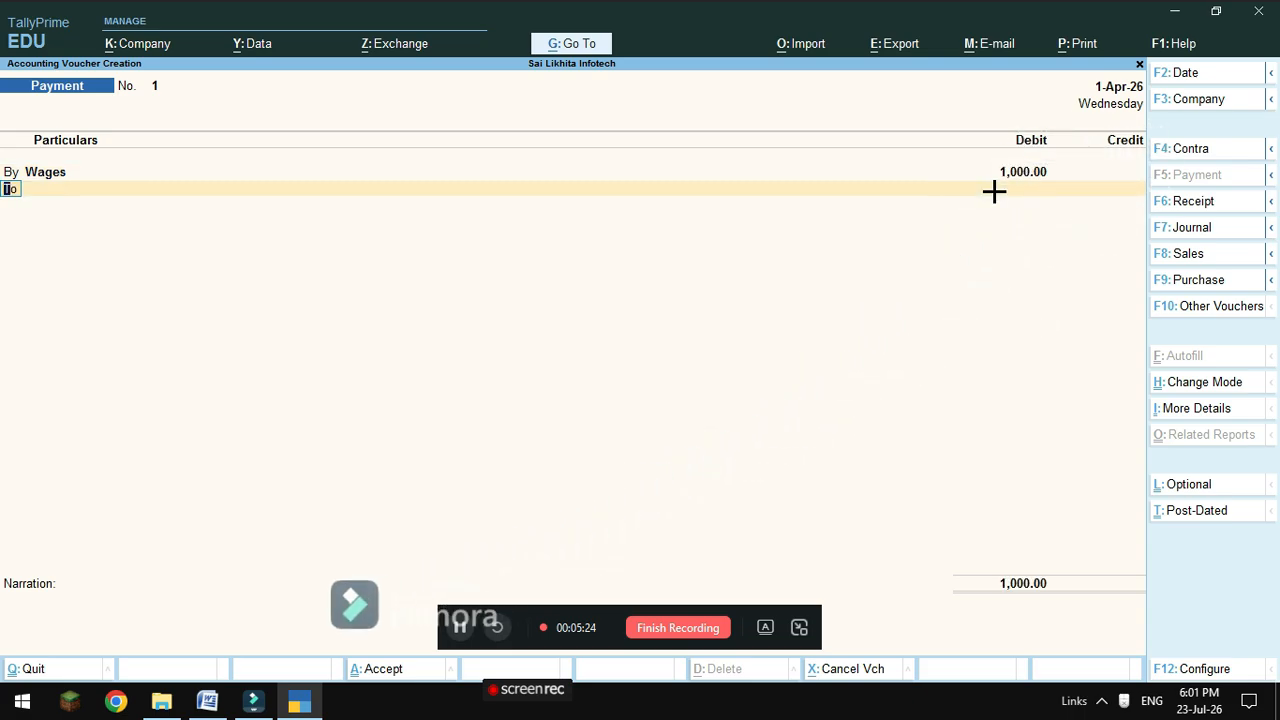
key("Down")
key("Return")
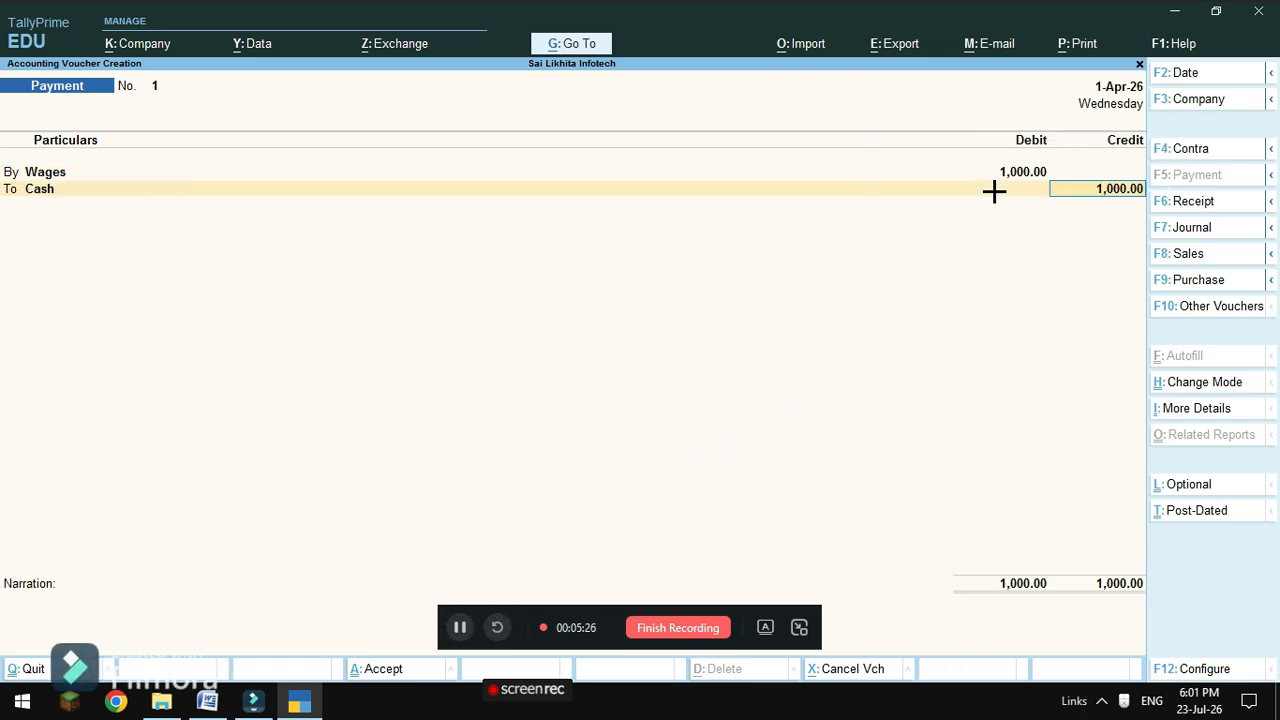
key("Return")
key("Return")
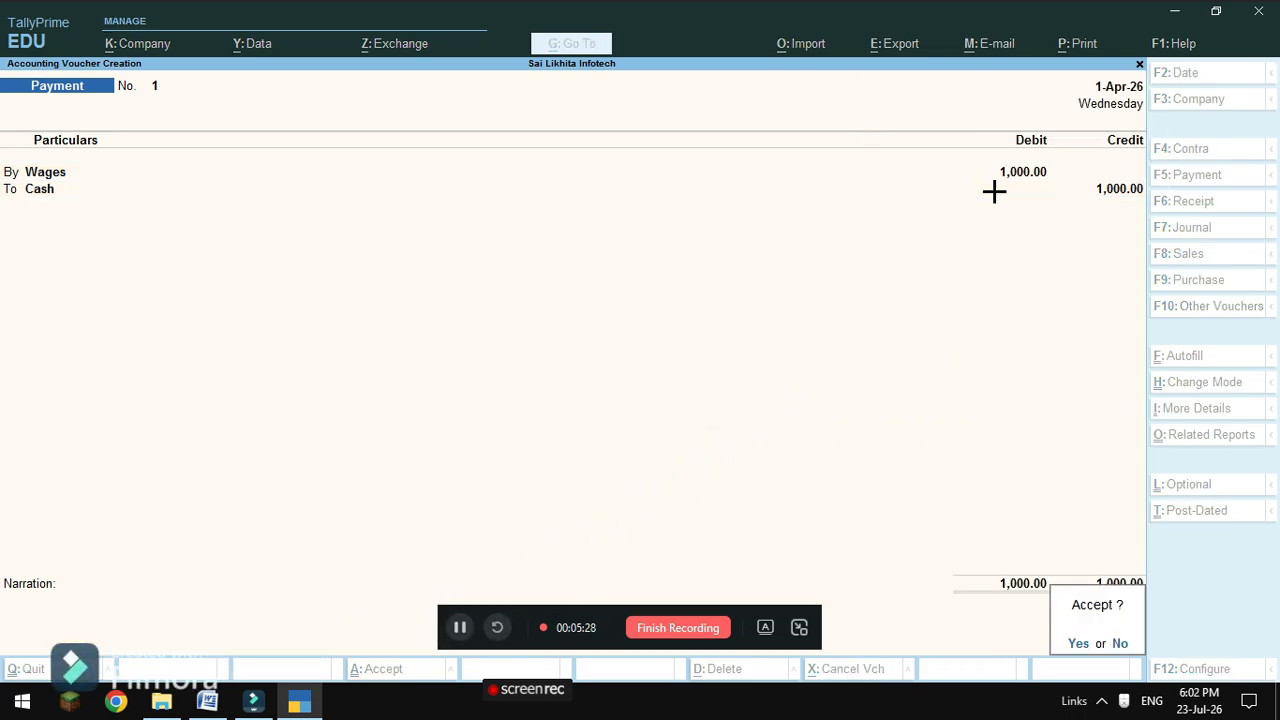
key("Return")
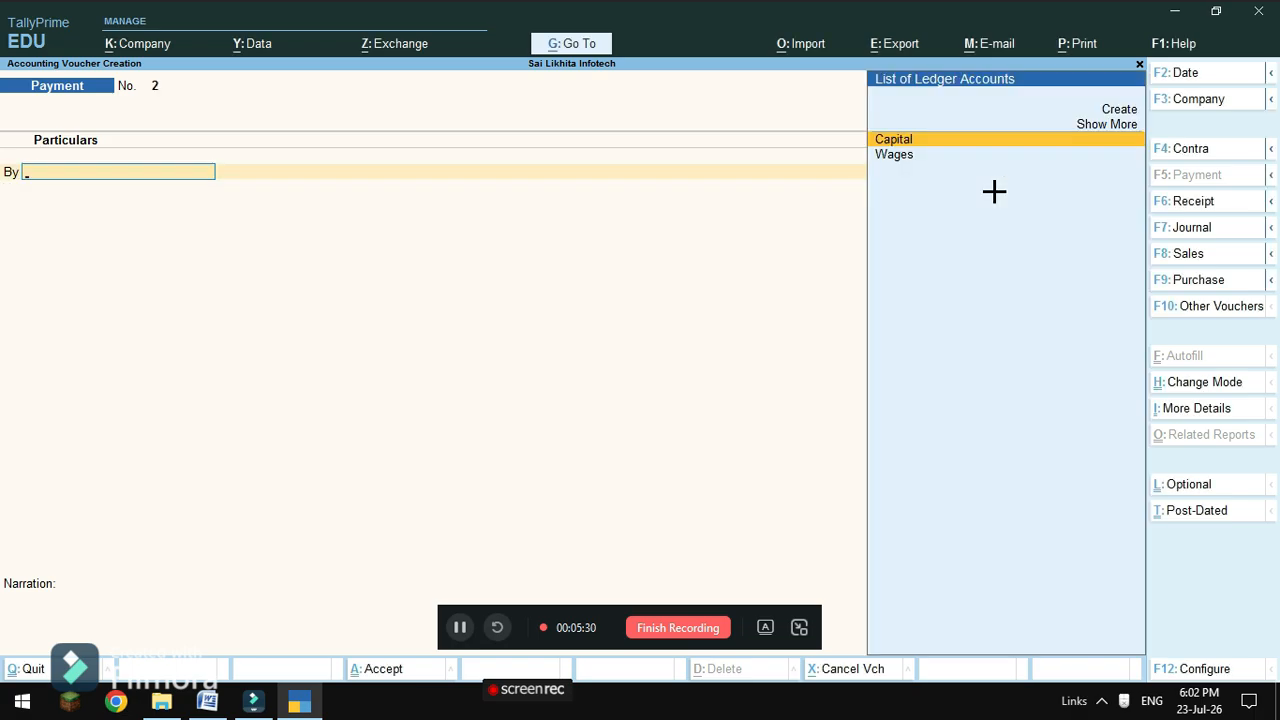
Check the problem sheet in Word, then return to the TallyPrime payment screen.
mouse_move(207, 700)
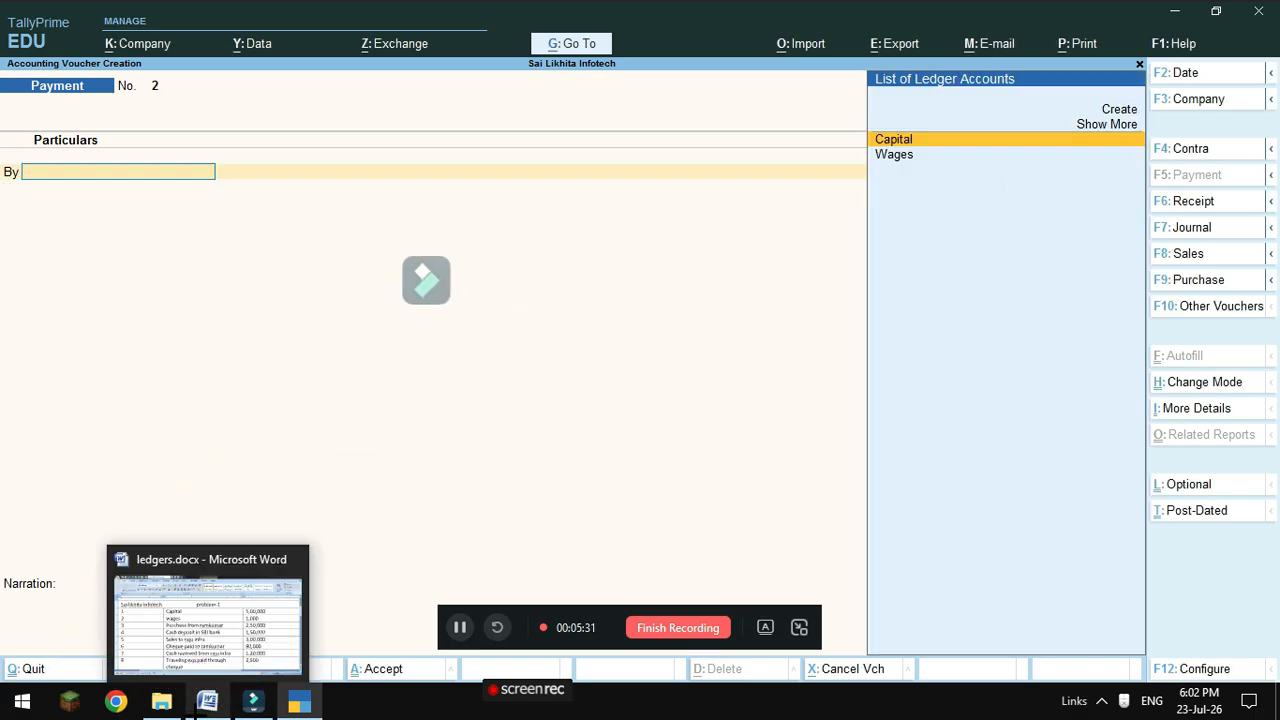
left_click(214, 654)
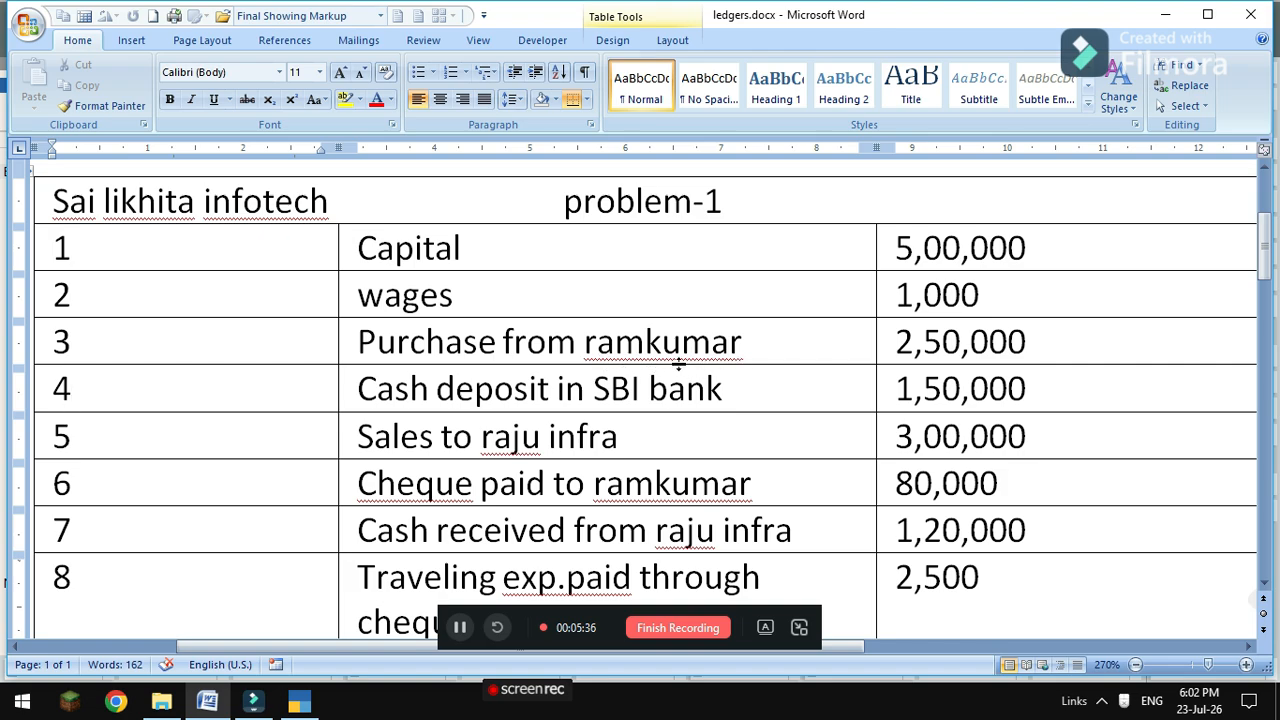
mouse_move(299, 700)
left_click(285, 620)
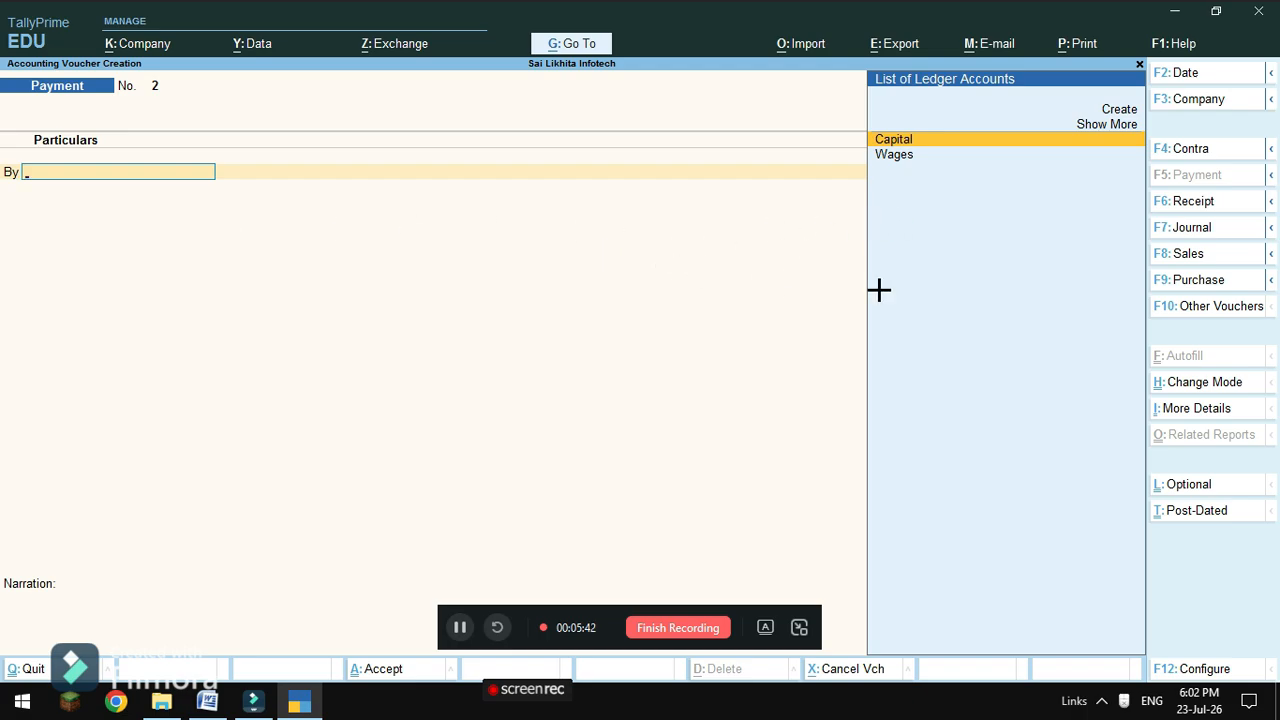
Start Purchase voucher No. 1 in As Voucher mode, ready for the credited ledger.
left_click(1180, 282)
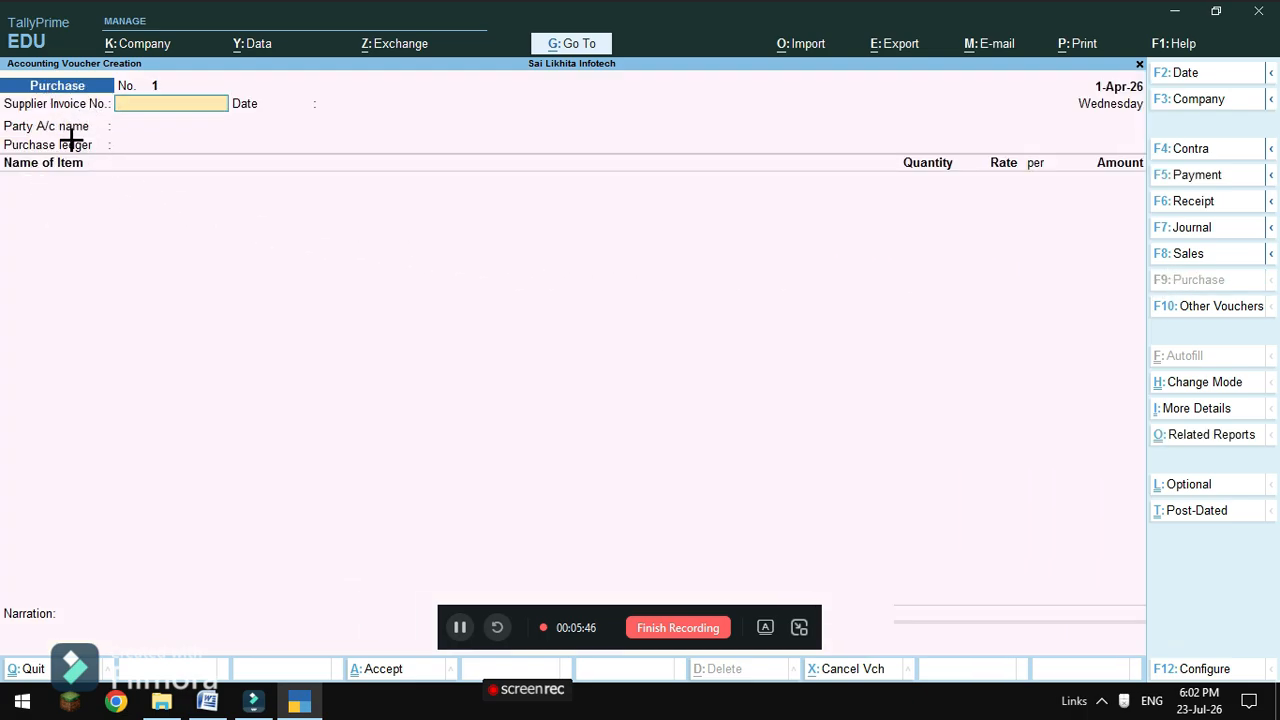
left_click(1202, 383)
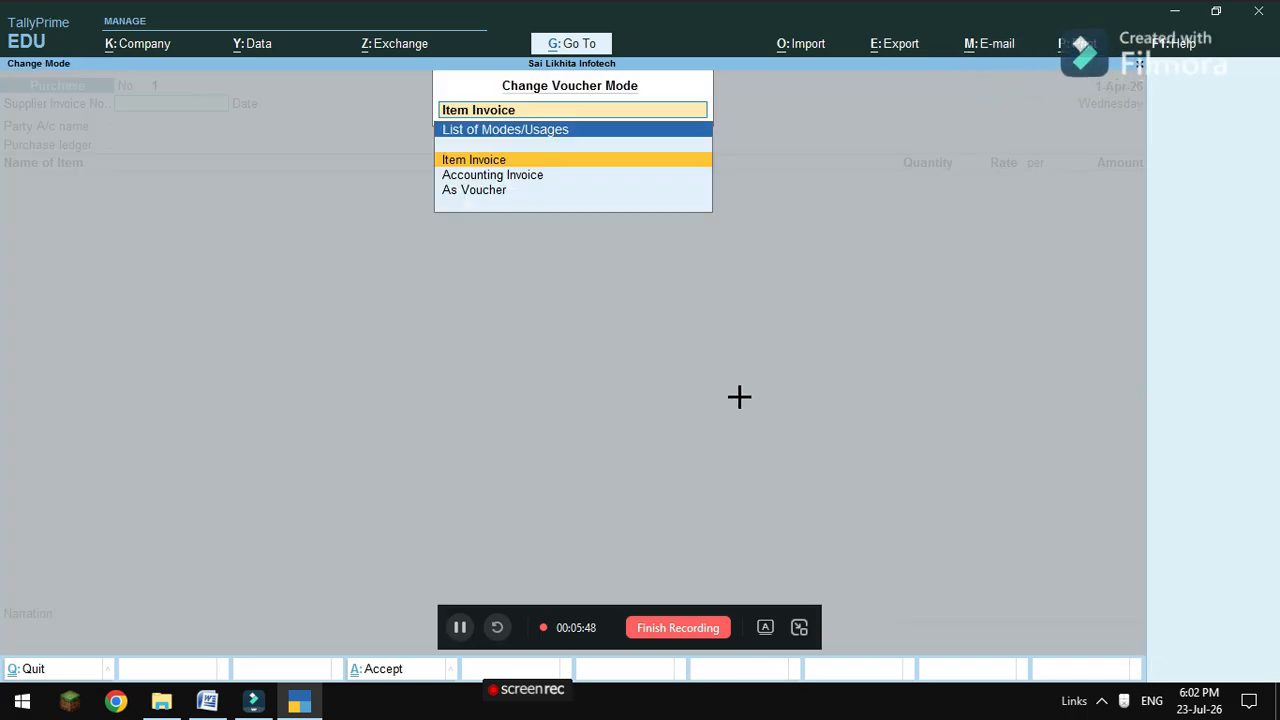
left_click(482, 190)
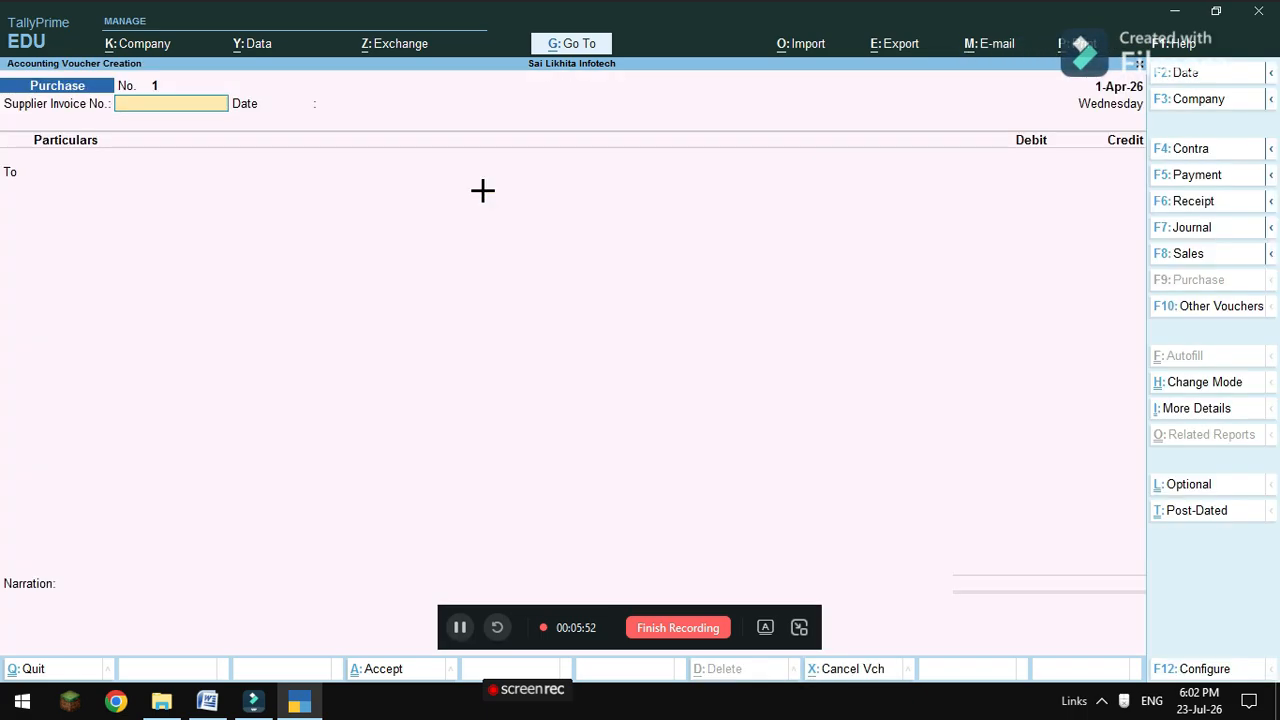
key("Return")
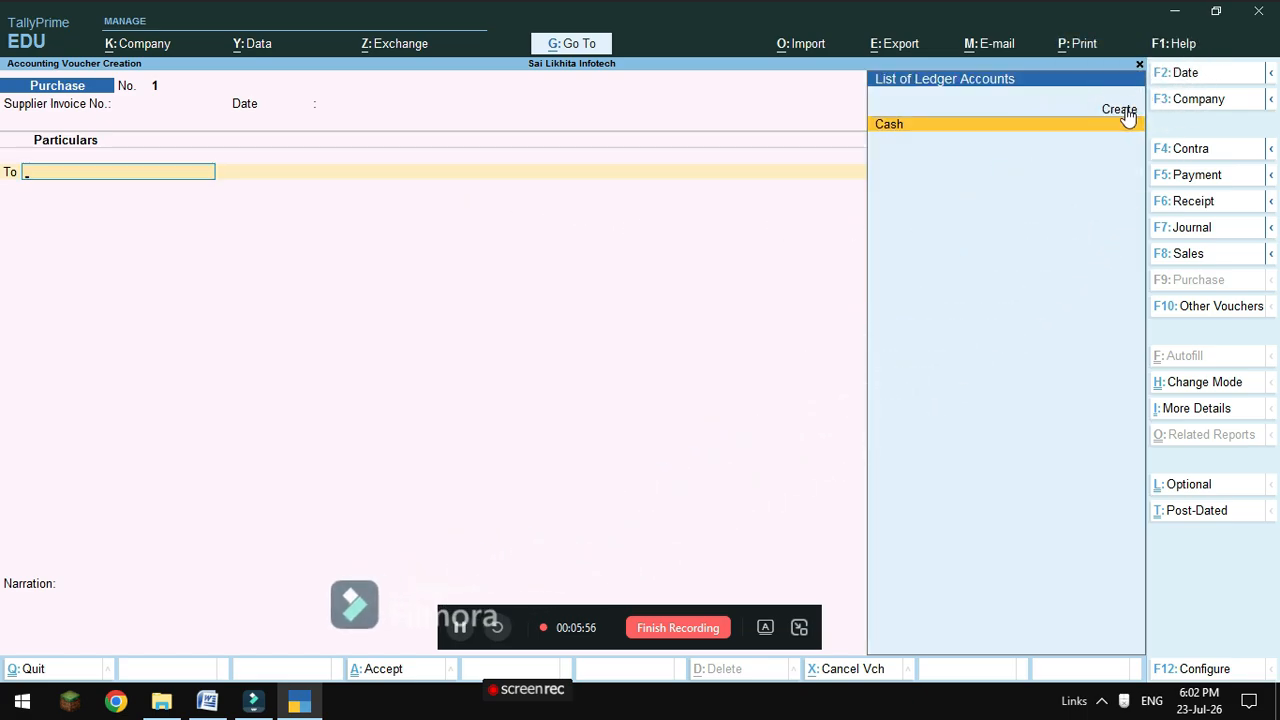
Create the supplier ledger under Sundry Creditors (state Andhra Pradesh) and credit it on the purchase.
key("Return")
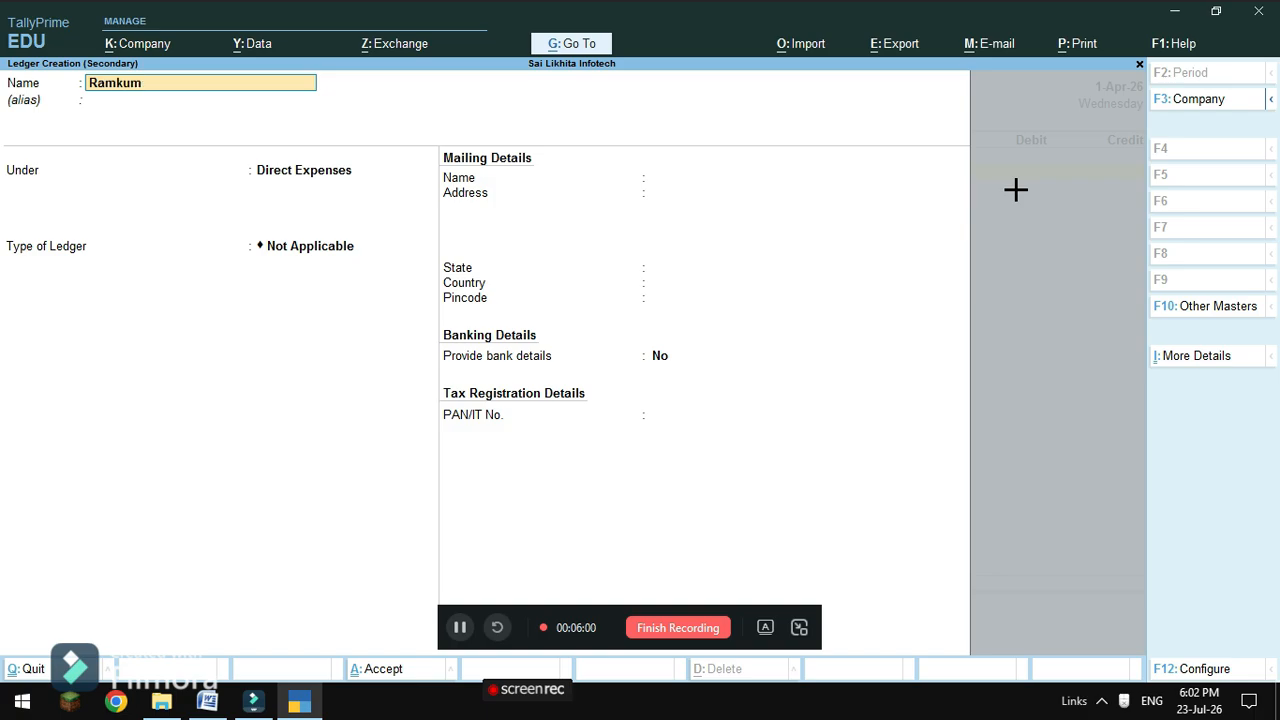
key("Return")
key("Return")
type("S")
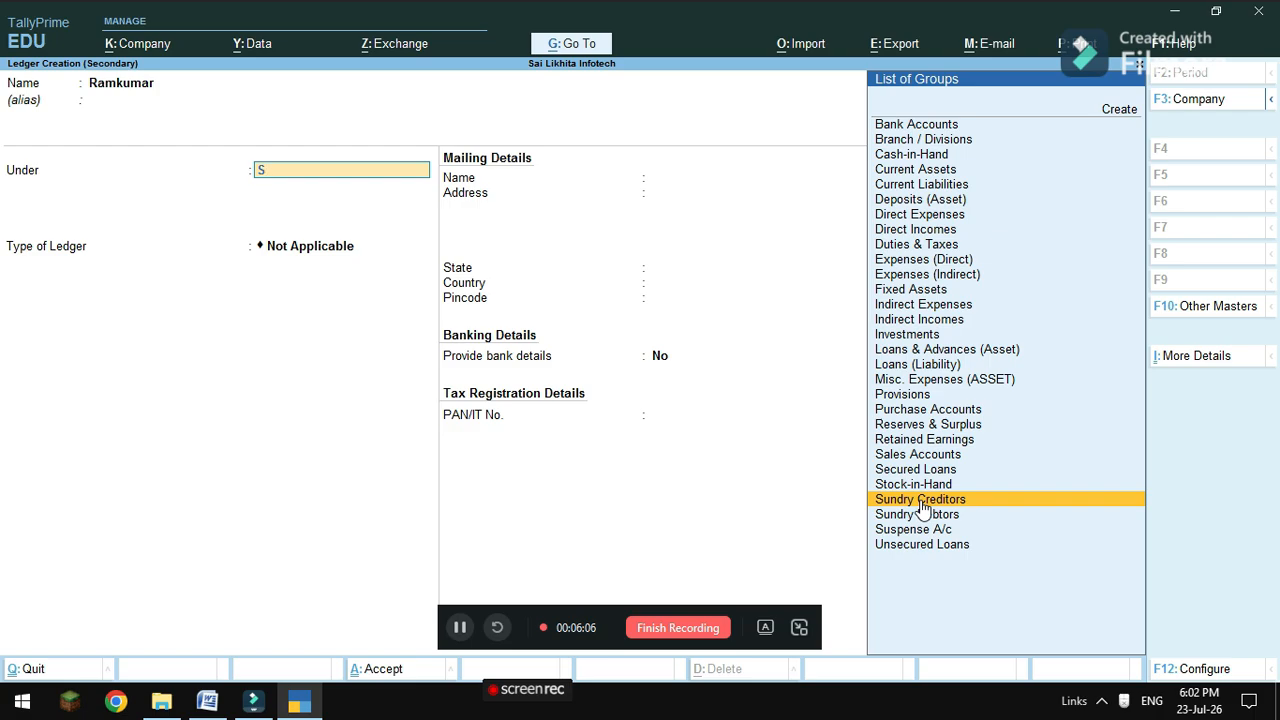
left_click(921, 503)
key("Return")
key("Return")
key("Return")
key("Return")
key("Return")
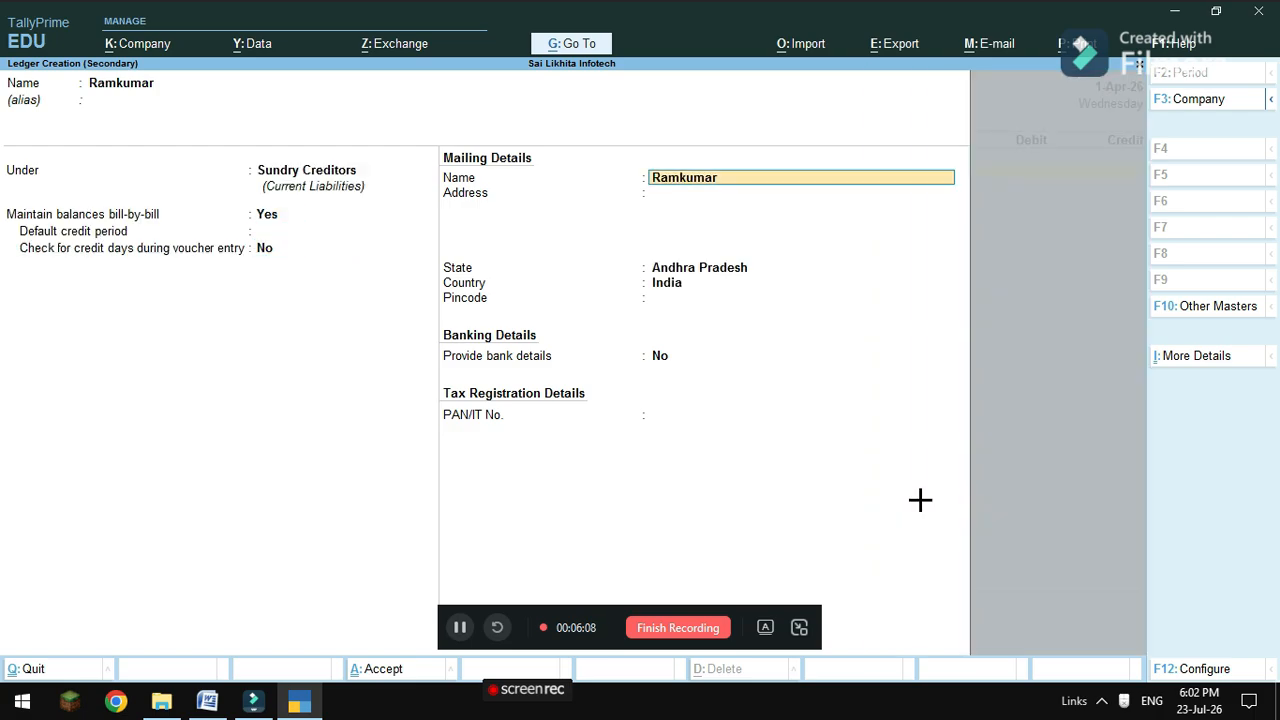
key("Return")
key("Return")
key("Return")
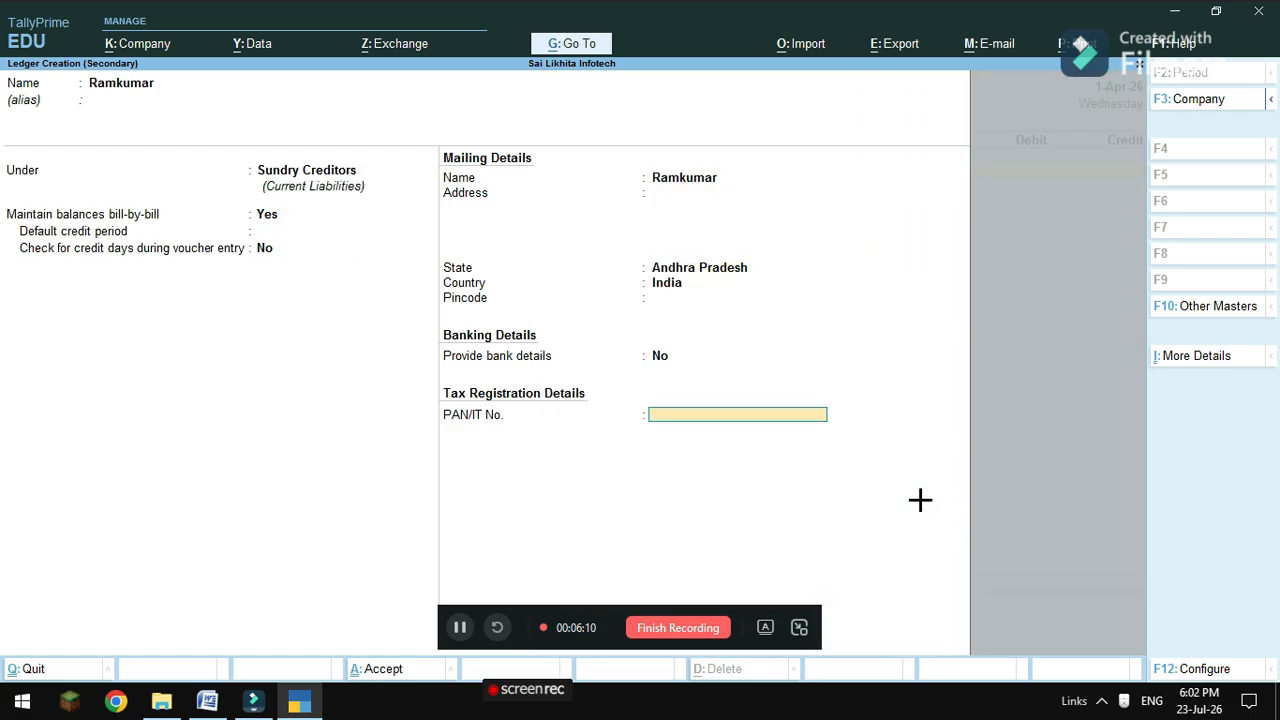
key("Return")
key("Return")
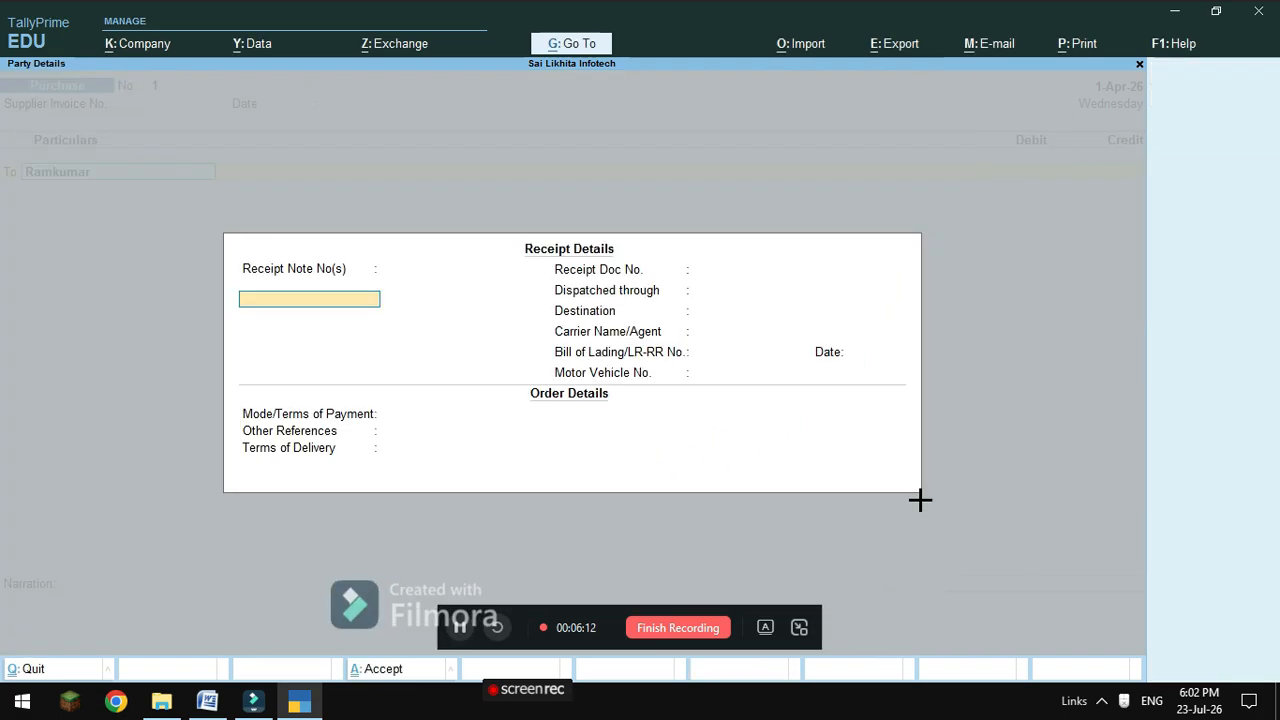
key("Return")
key("Return")
key("Return")
key("Return")
key("Return")
key("Return")
key("Return")
key("Return")
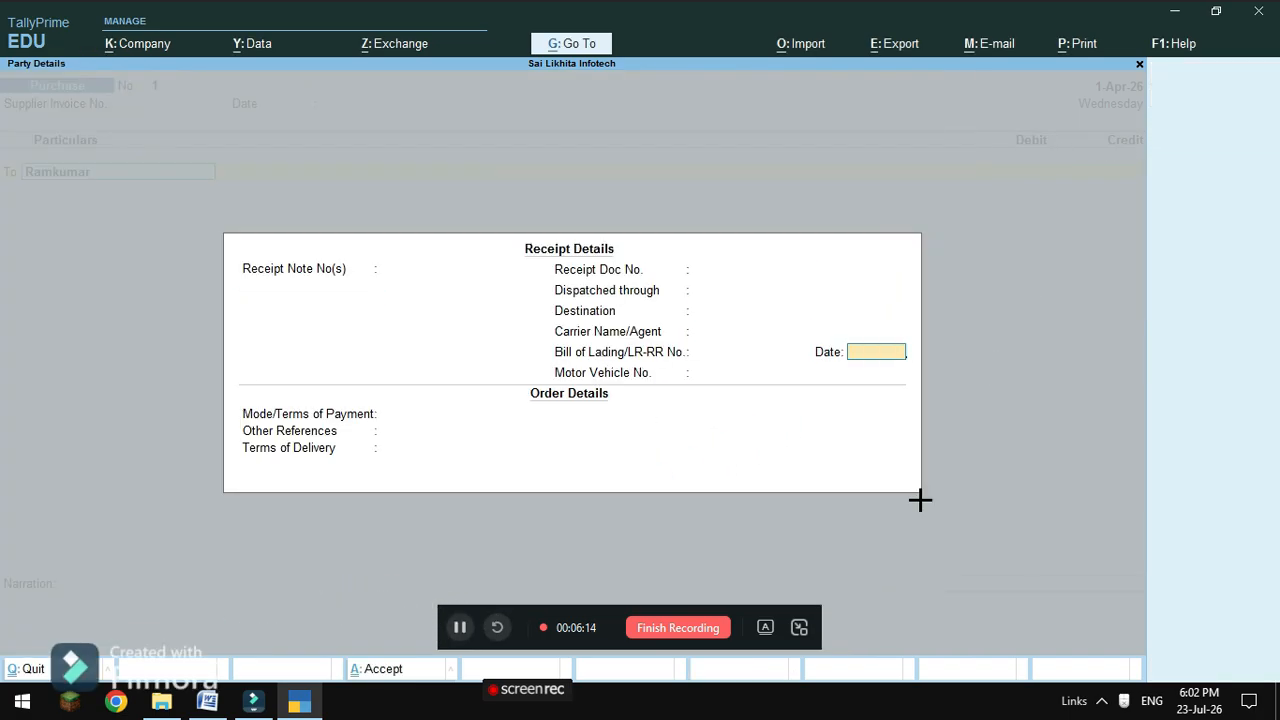
key("Return")
key("Return")
key("Return")
key("Return")
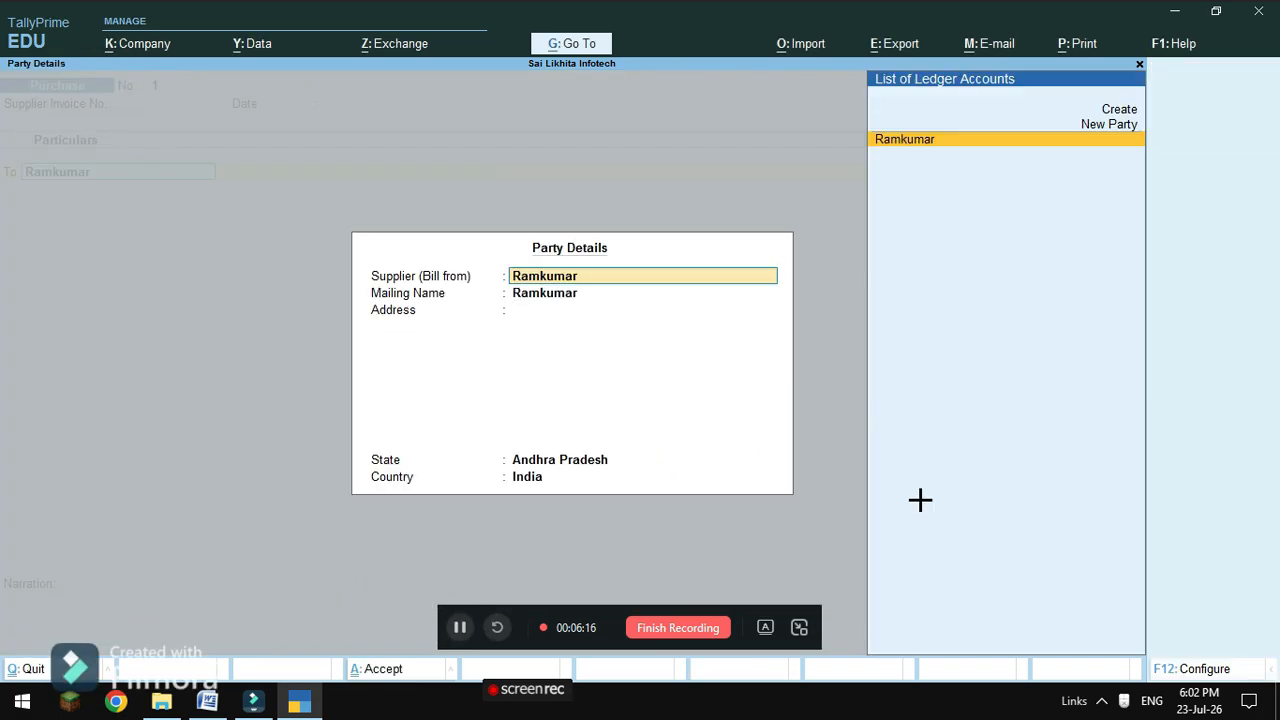
key("Return")
key("Return")
key("Return")
key("Return")
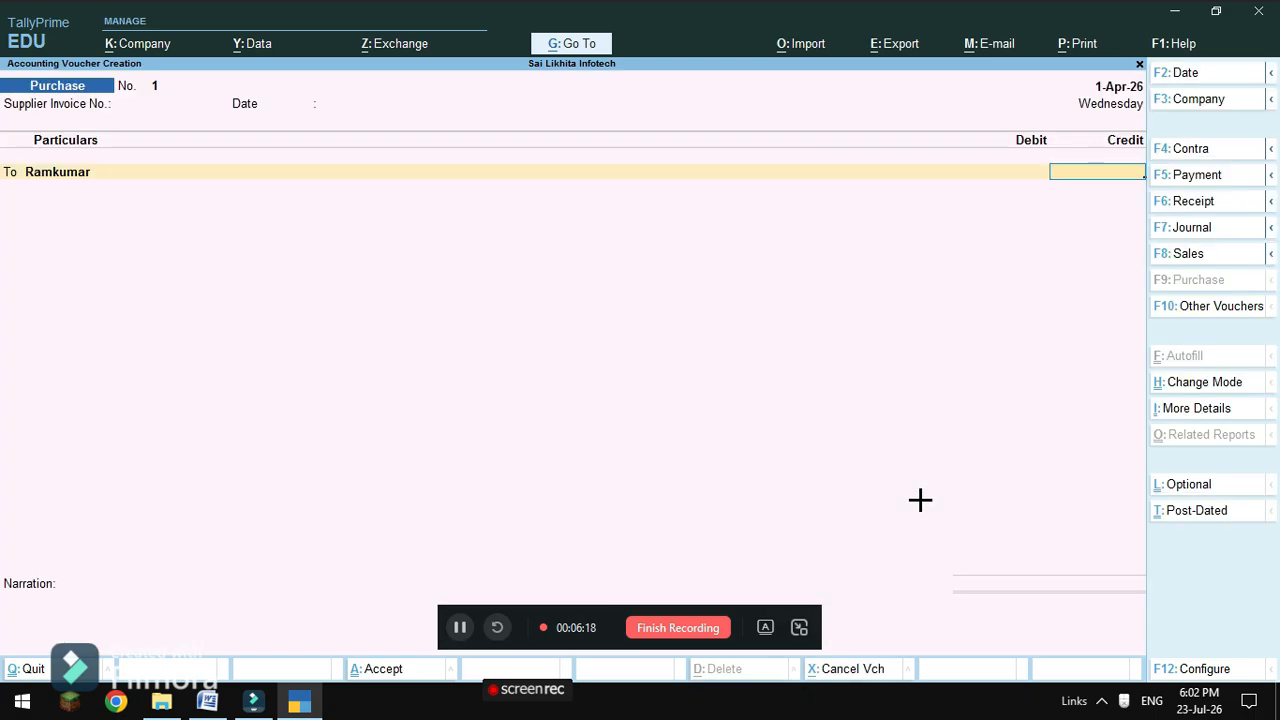
Check the problem sheet, then credit the supplier 2,50,000 as New Ref bill 1.
mouse_move(207, 701)
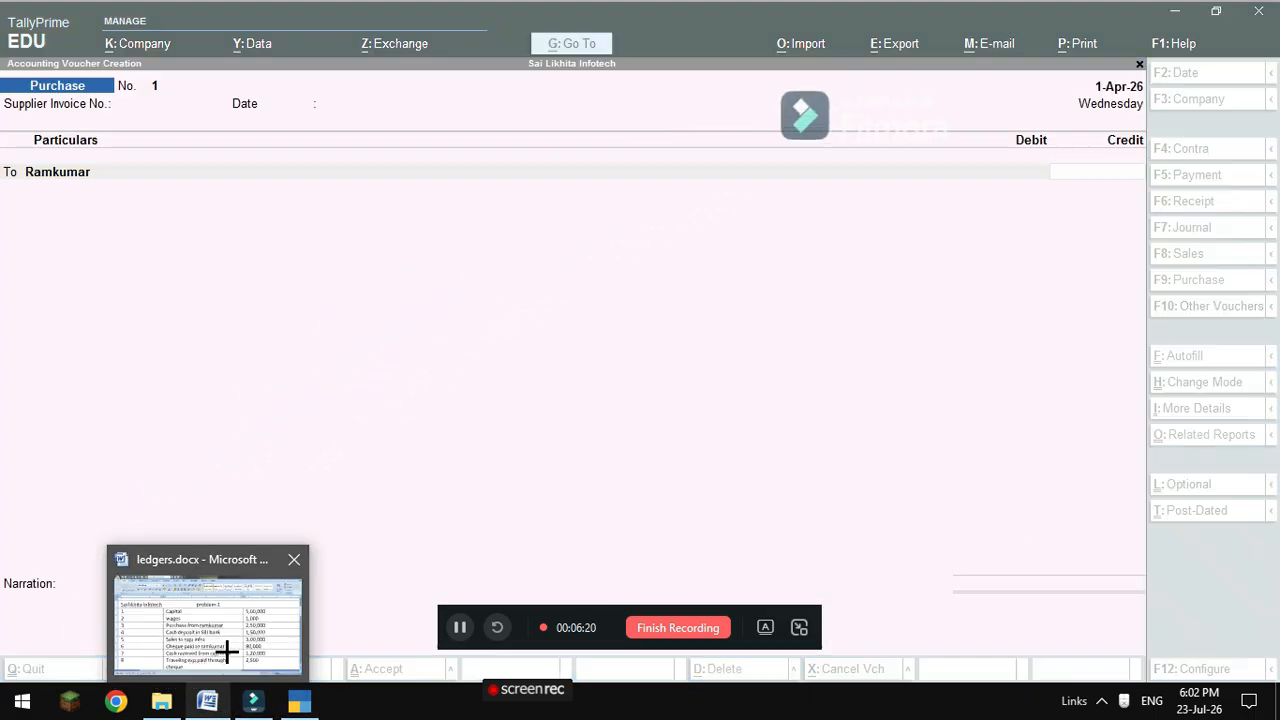
left_click(226, 651)
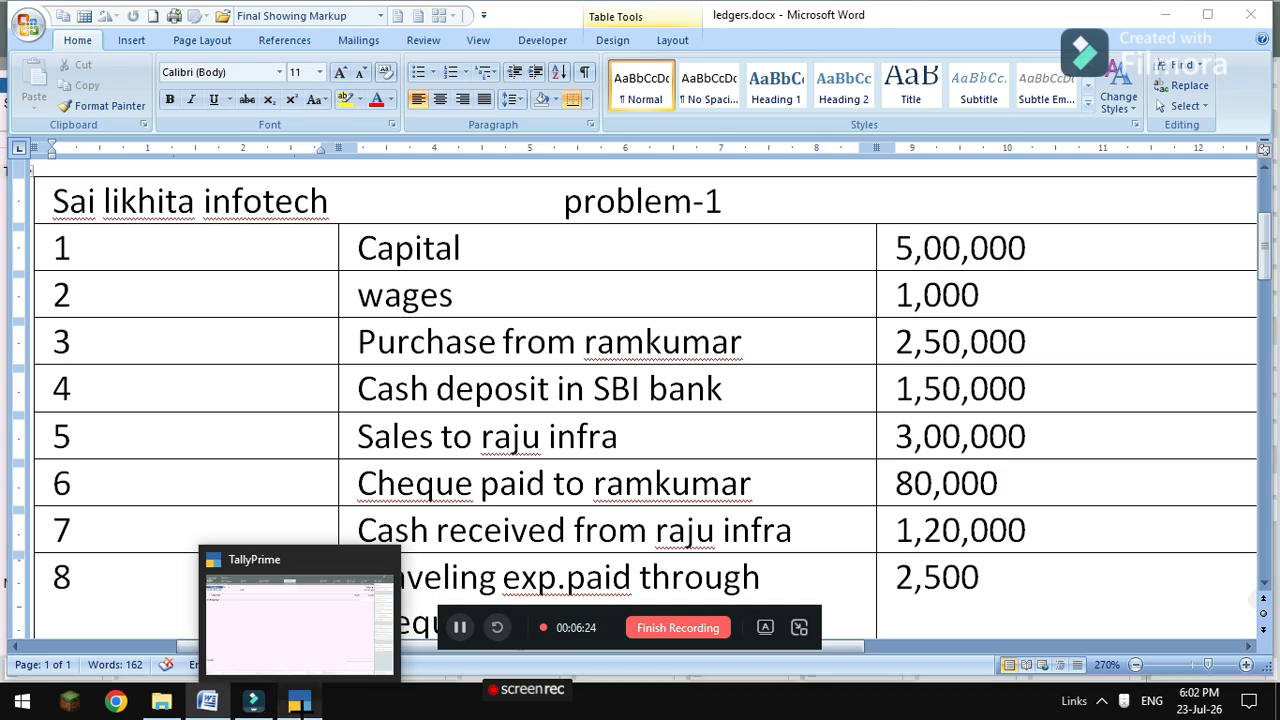
left_click(299, 701)
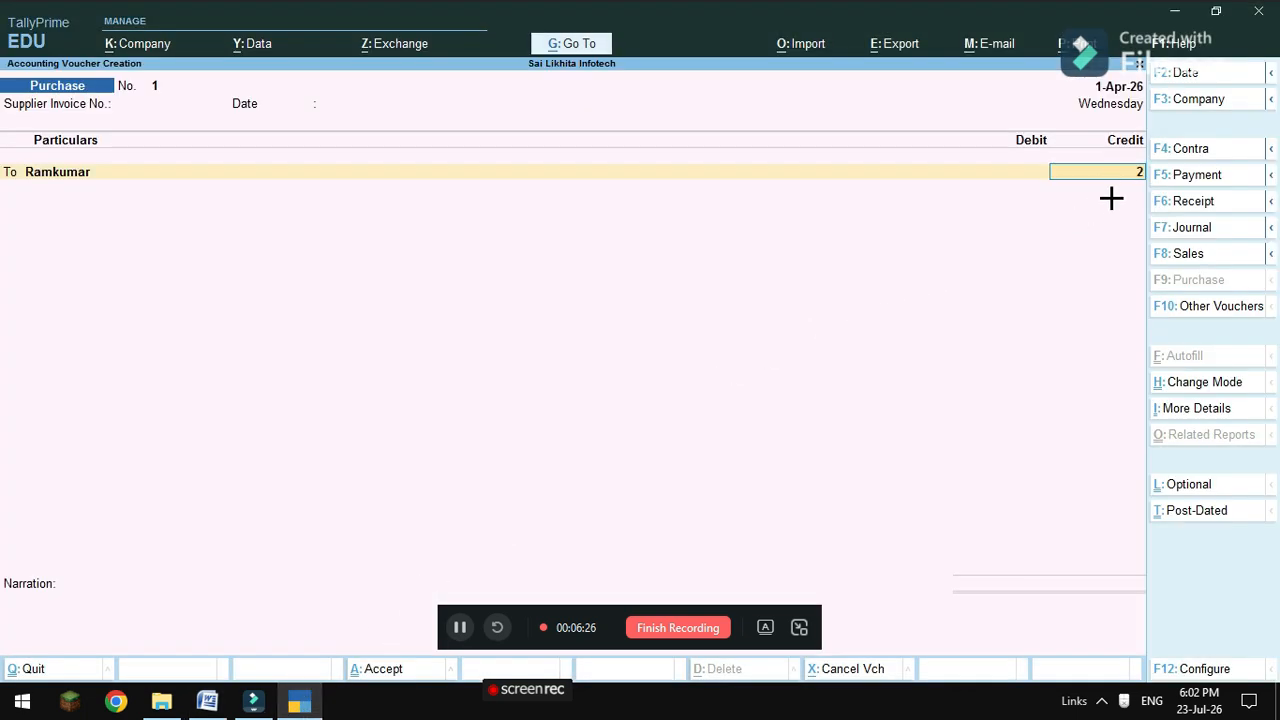
type("2,50,00")
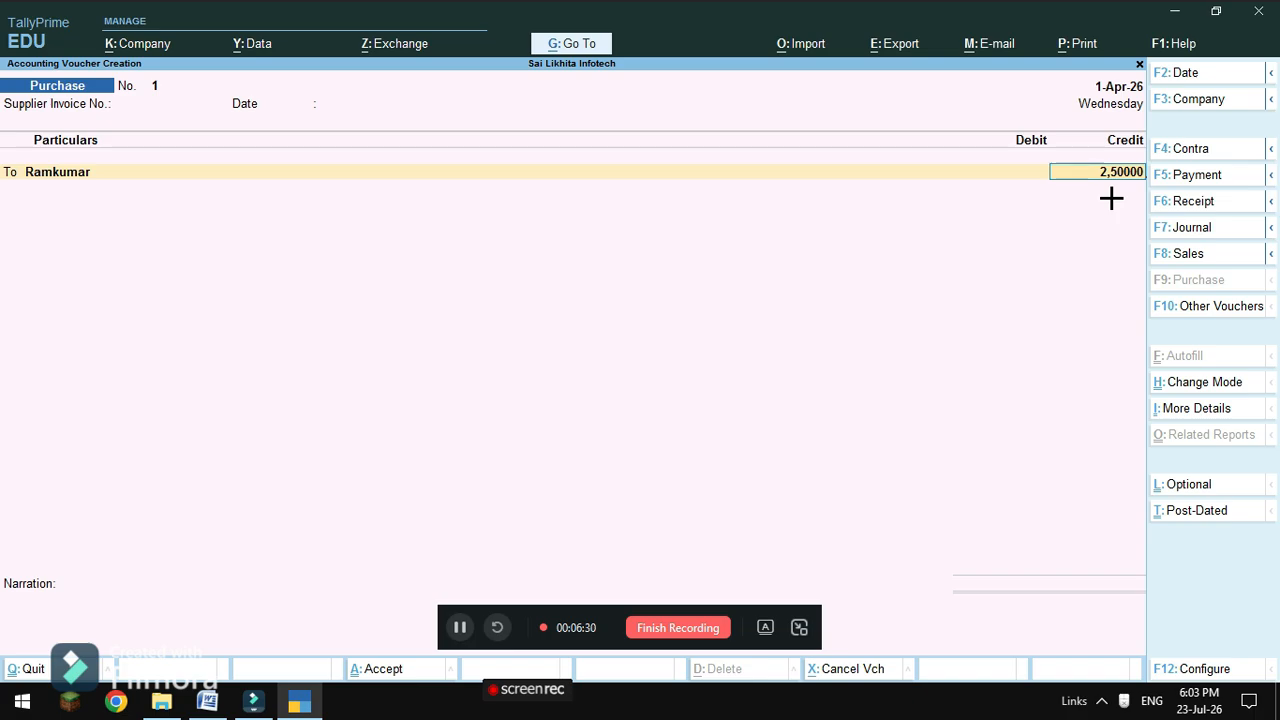
type("0")
key("Return")
key("Return")
type("1")
Create a Purchase ledger under Purchase Accounts for the debit row.
key("Return")
key("Return")
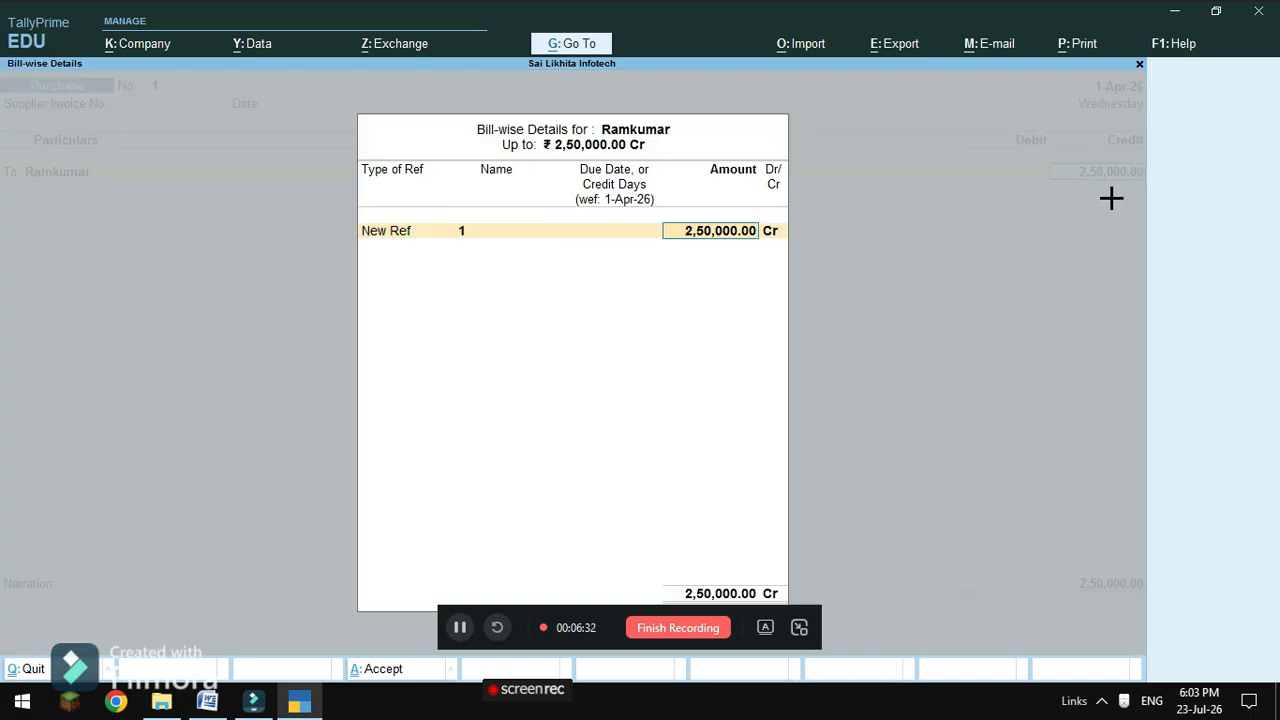
key("Return")
key("Return")
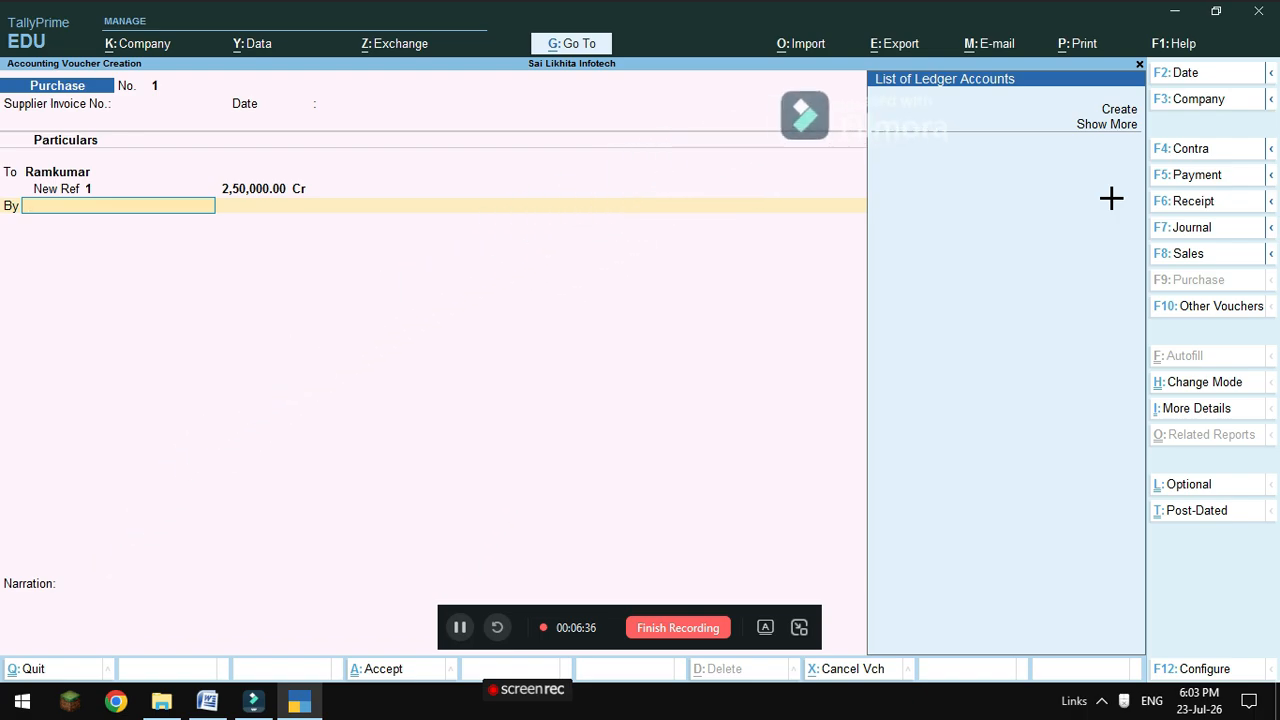
key("BackSpace")
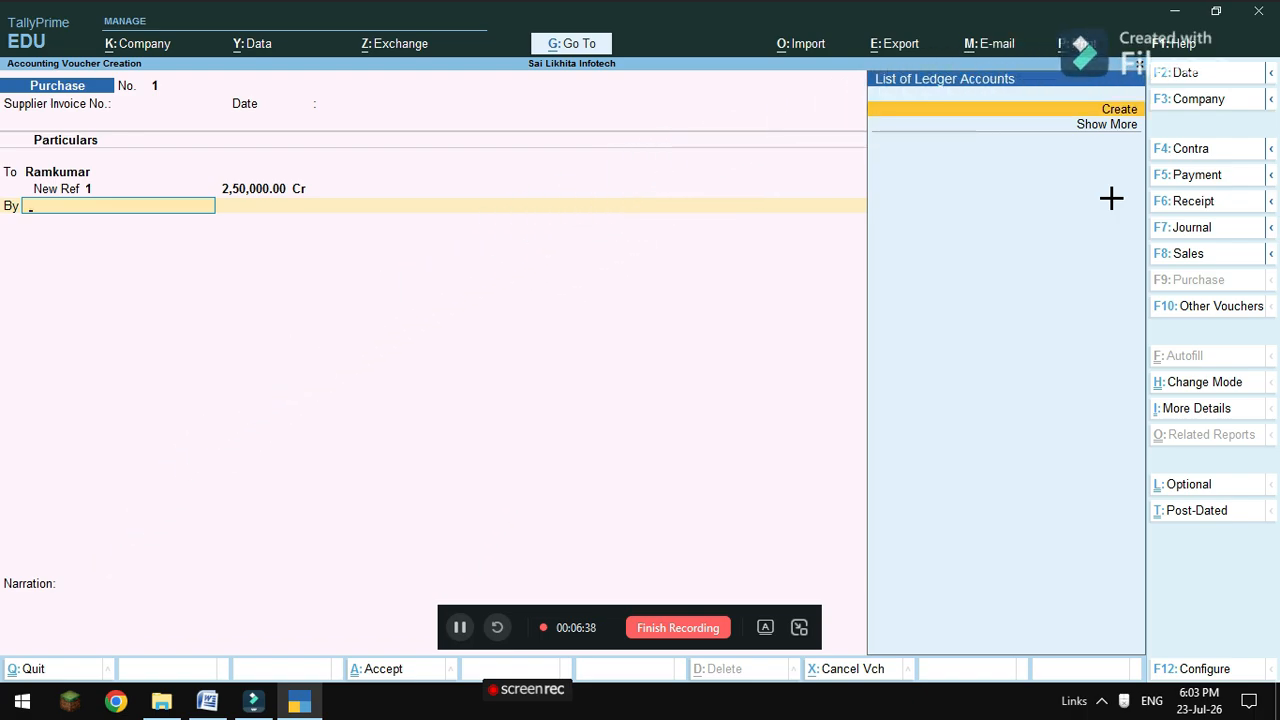
left_click(1112, 110)
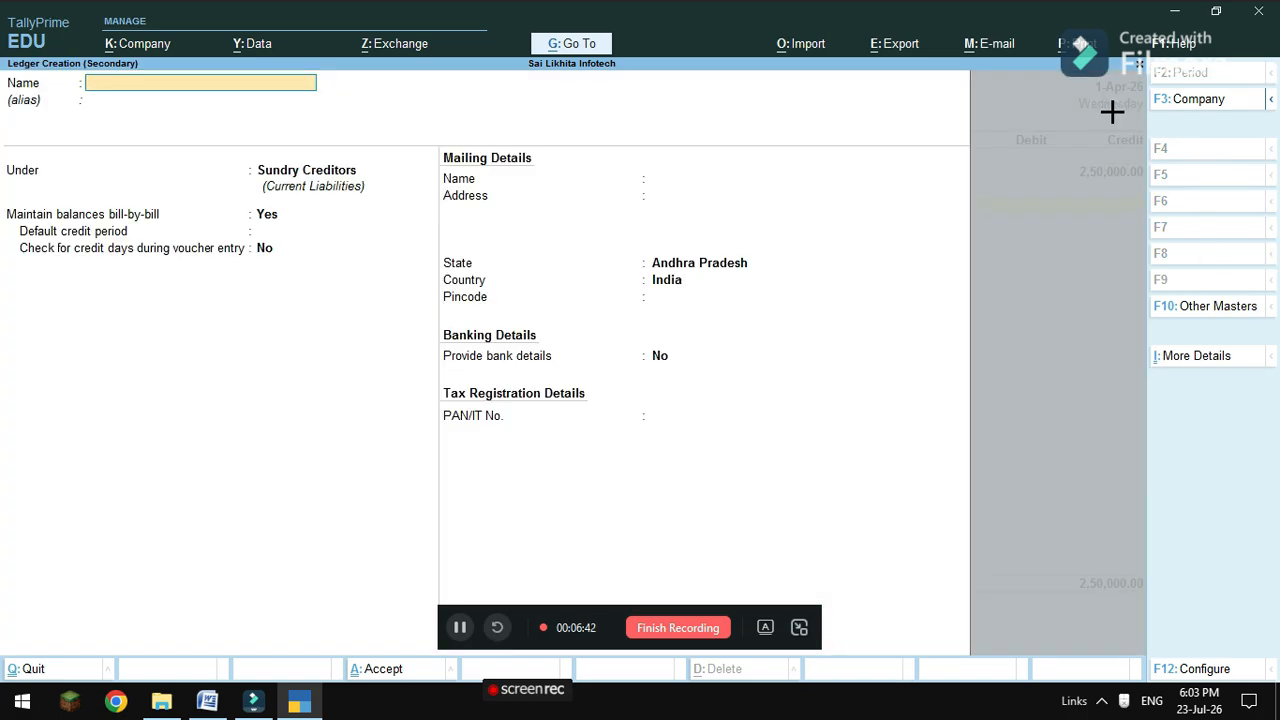
type("Purchs")
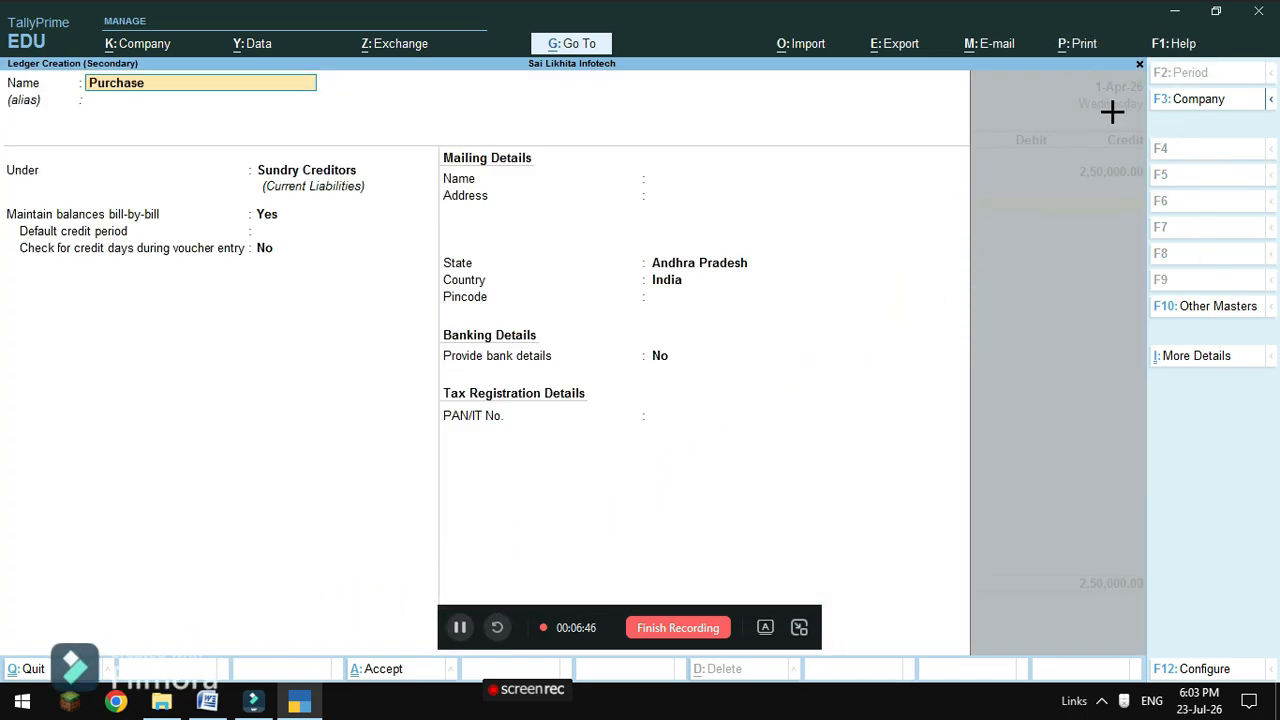
key("Return")
key("Return")
type("P")
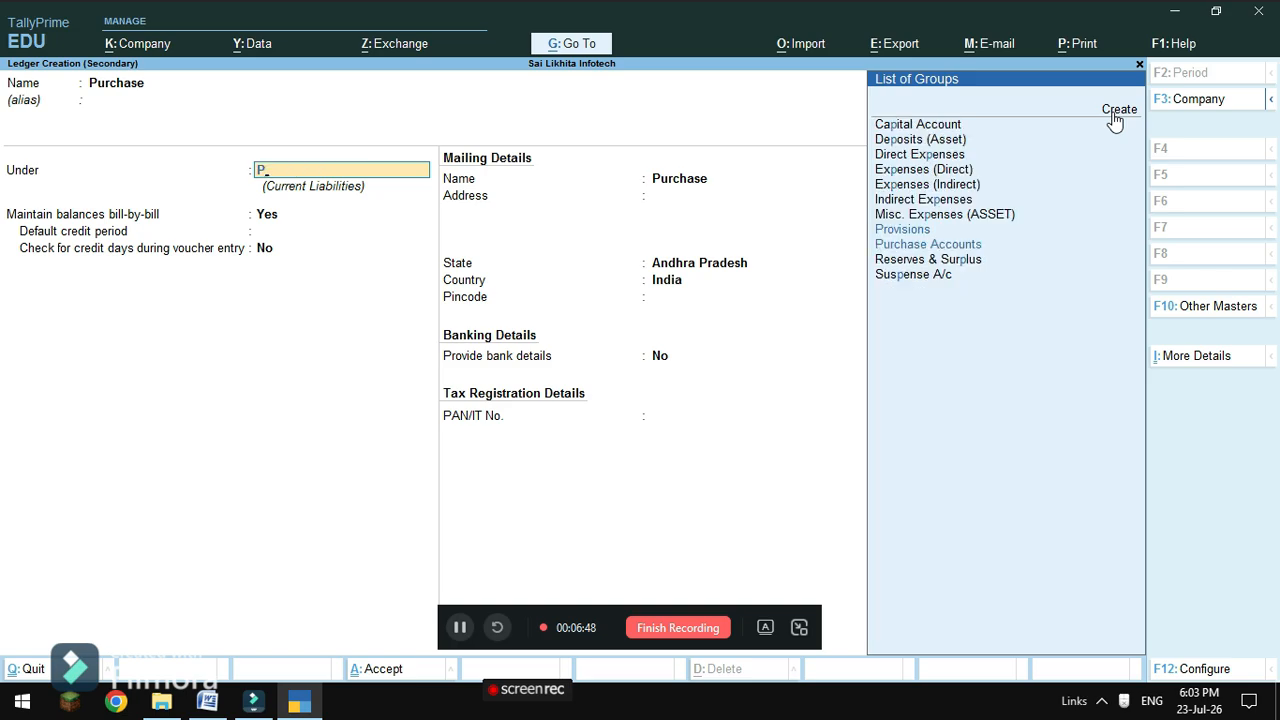
key("Down")
key("Return")
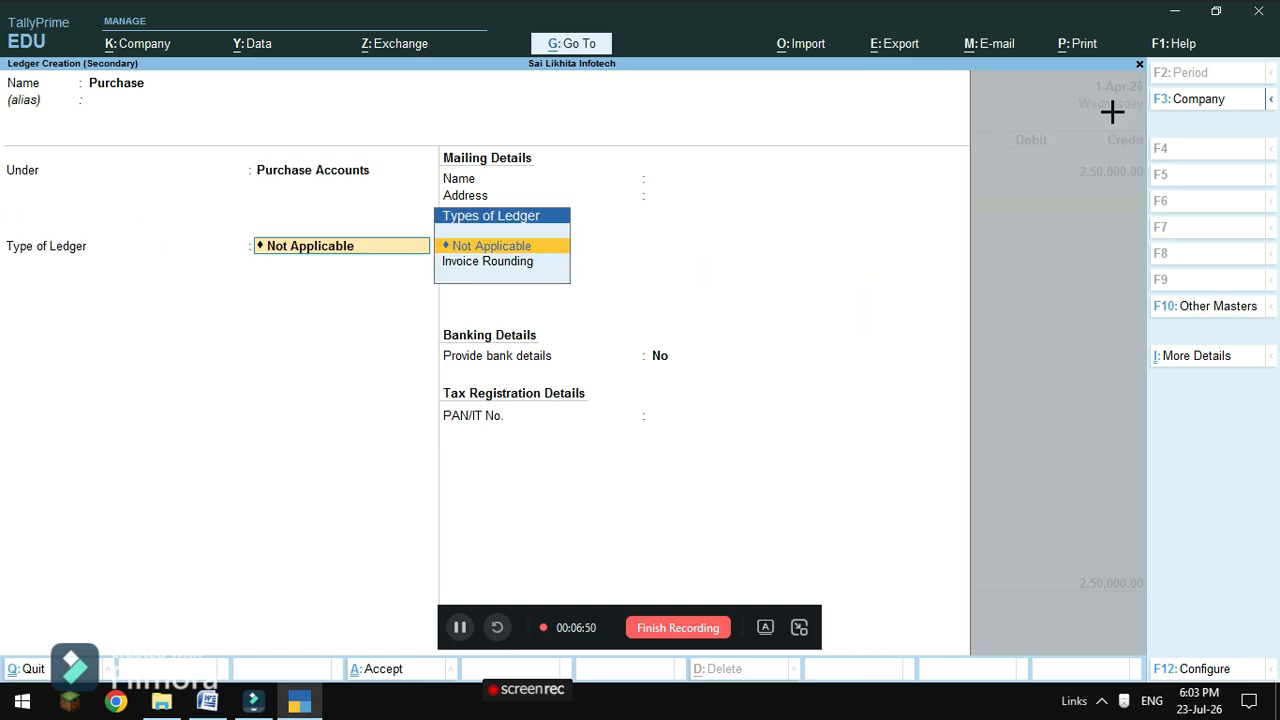
key("Return")
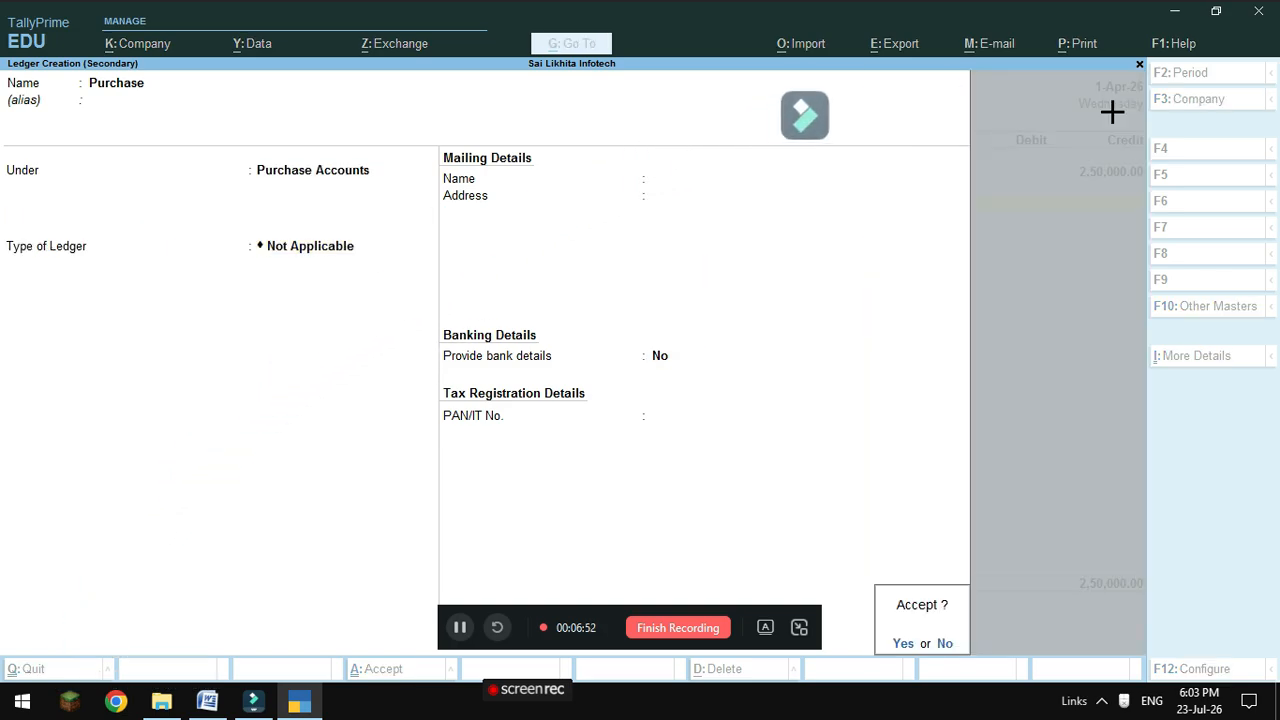
key("Return")
Debit Purchase 2,50,000 and save Purchase voucher No. 1.
key("Return")
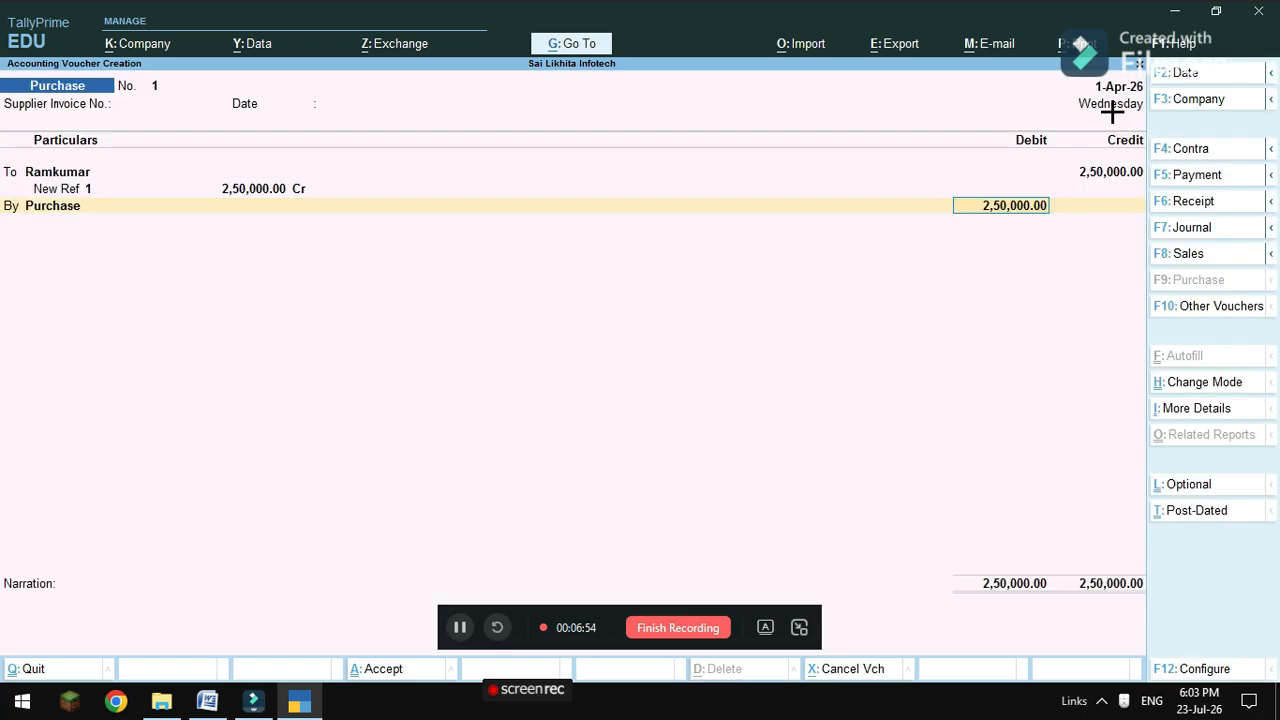
key("Return")
key("Return")
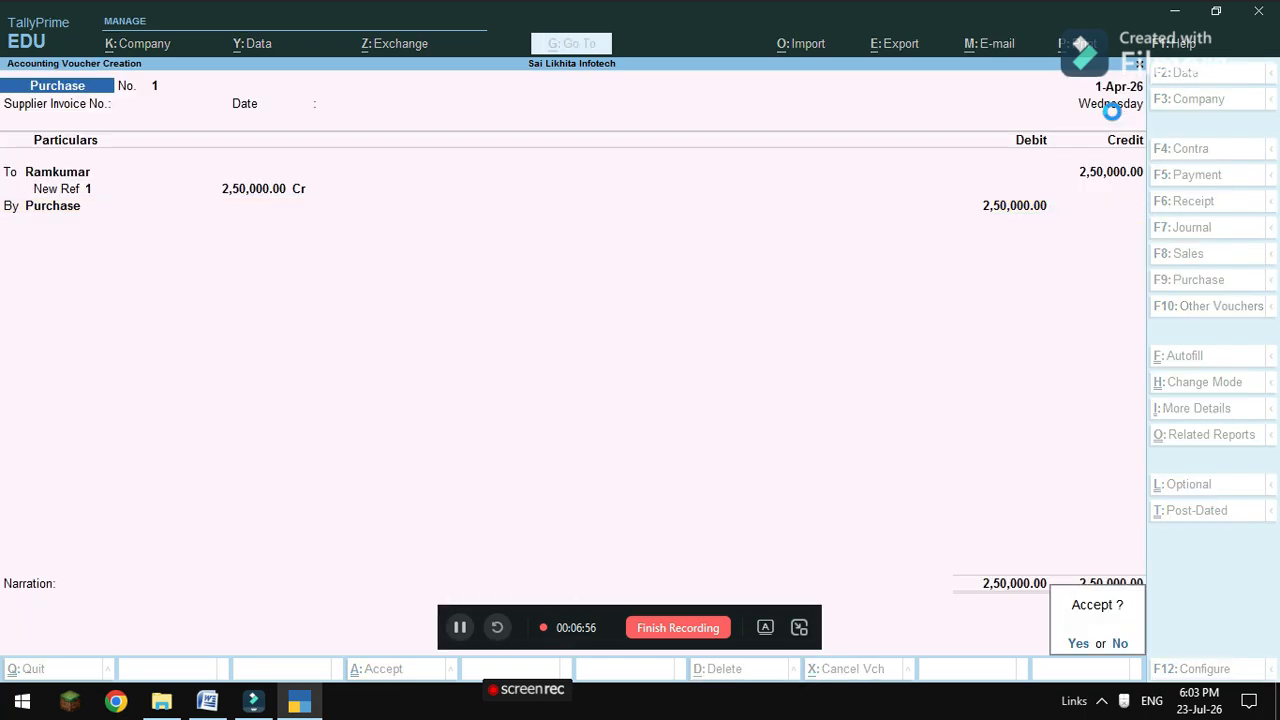
key("Return")
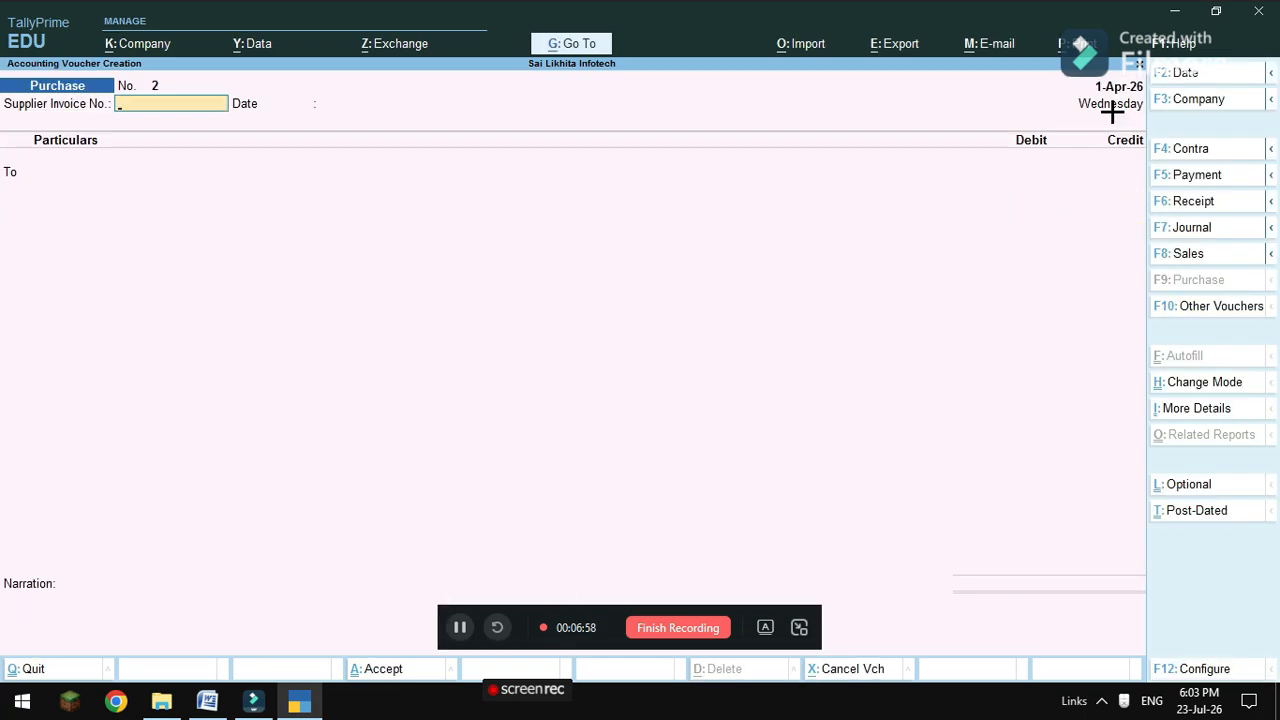
mouse_move(207, 700)
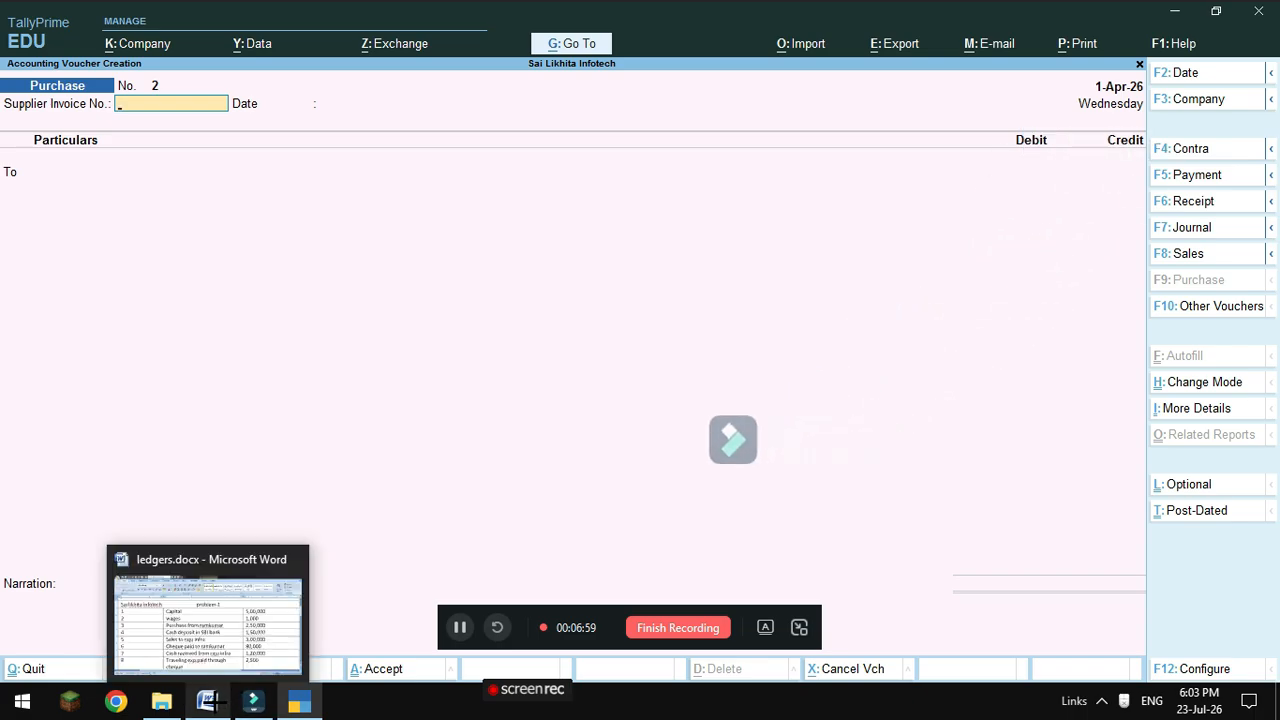
left_click(216, 636)
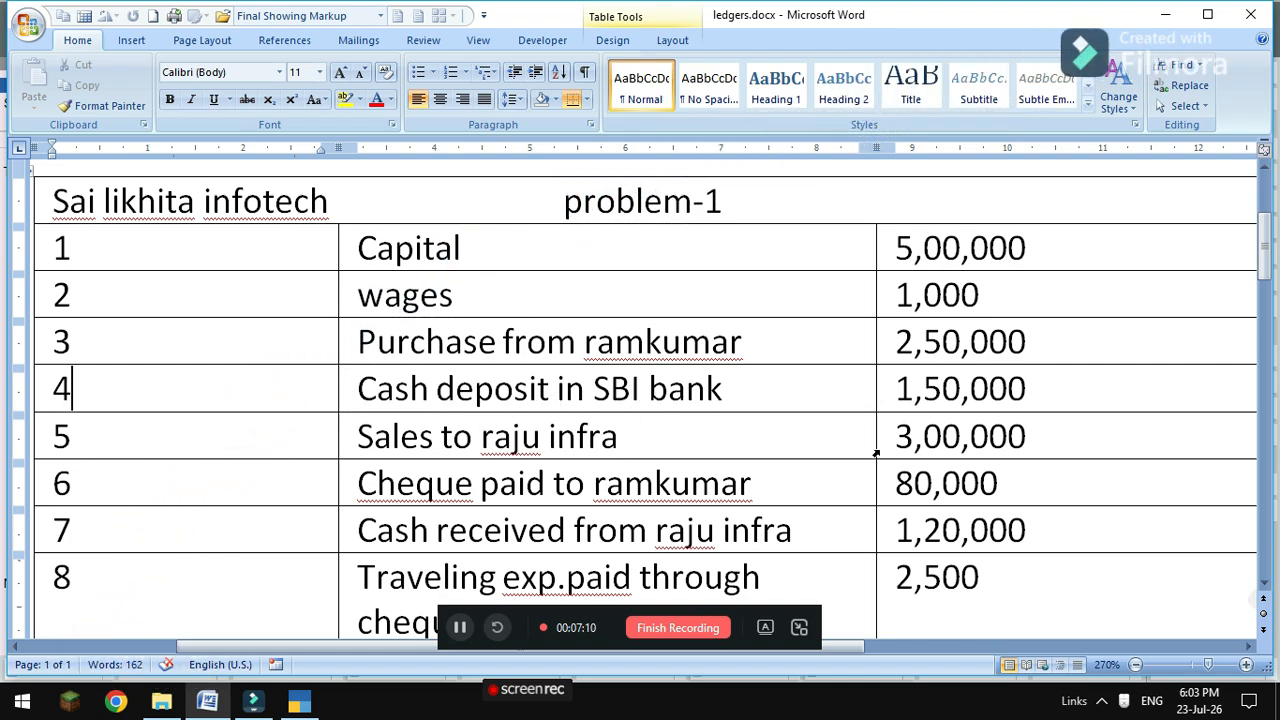
mouse_move(300, 706)
left_click(315, 655)
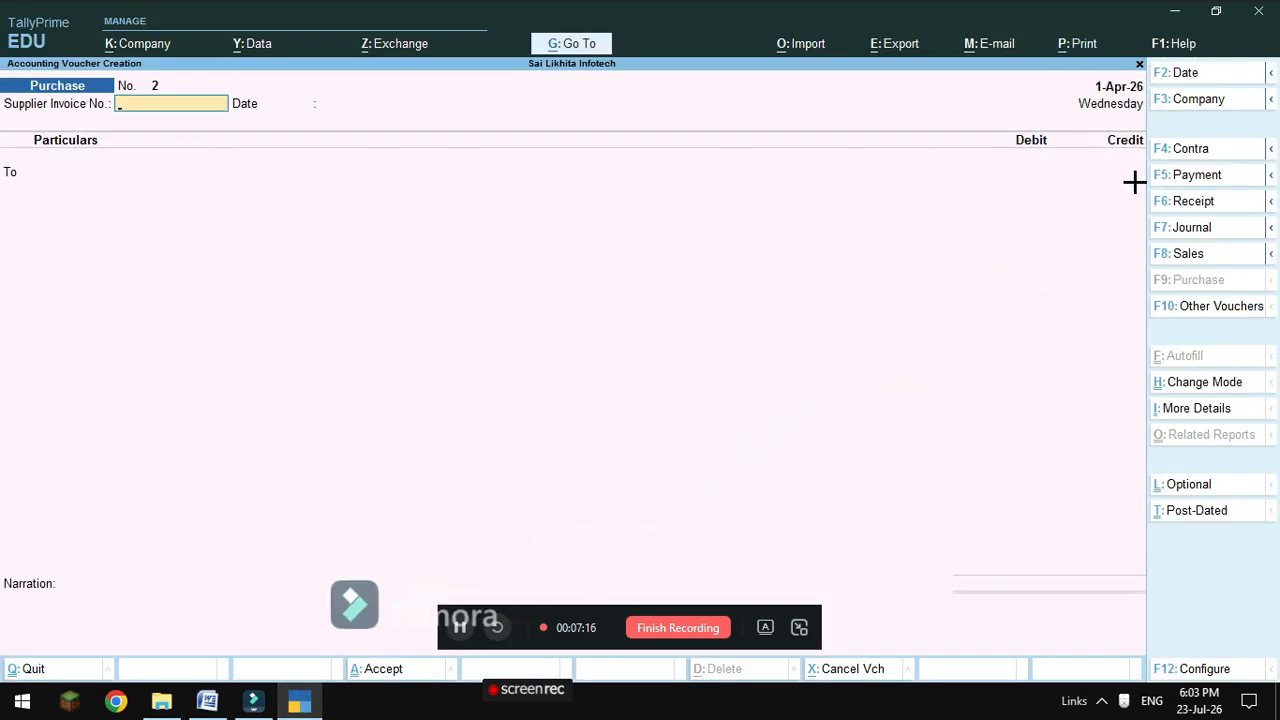
Start Contra voucher No. 1 with Cash on the credited To line.
left_click(1177, 151)
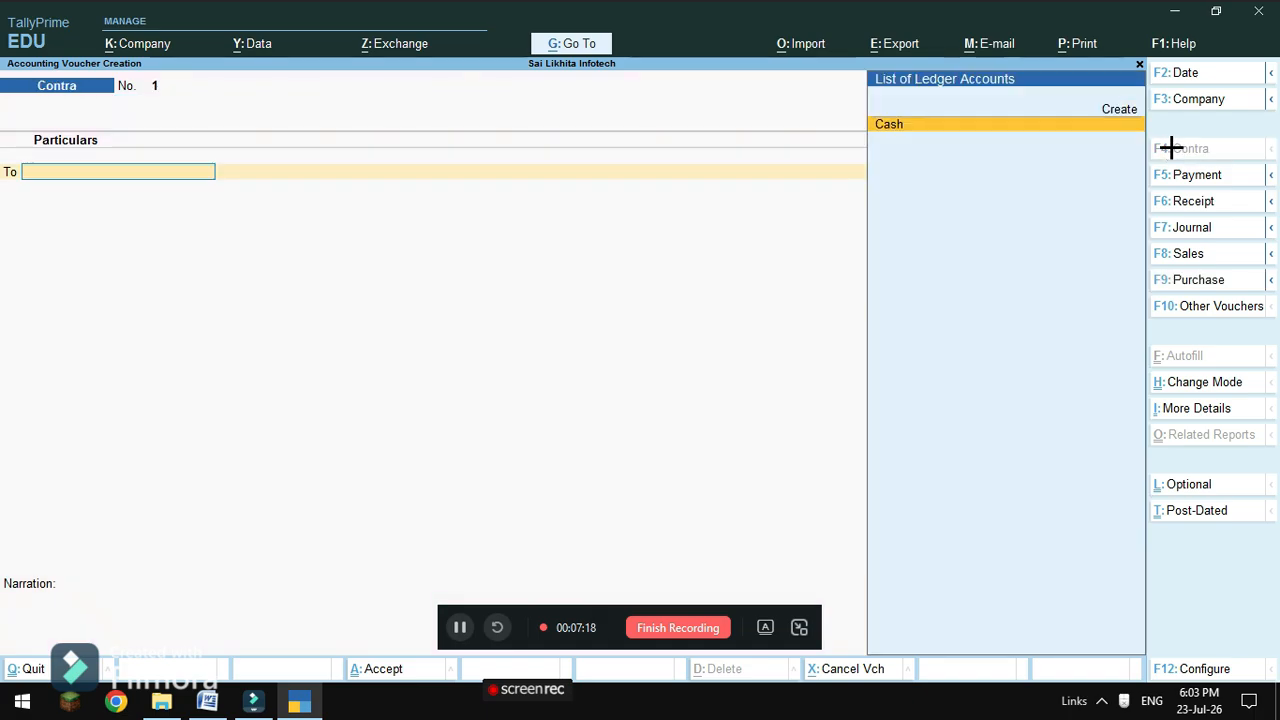
left_click(889, 125)
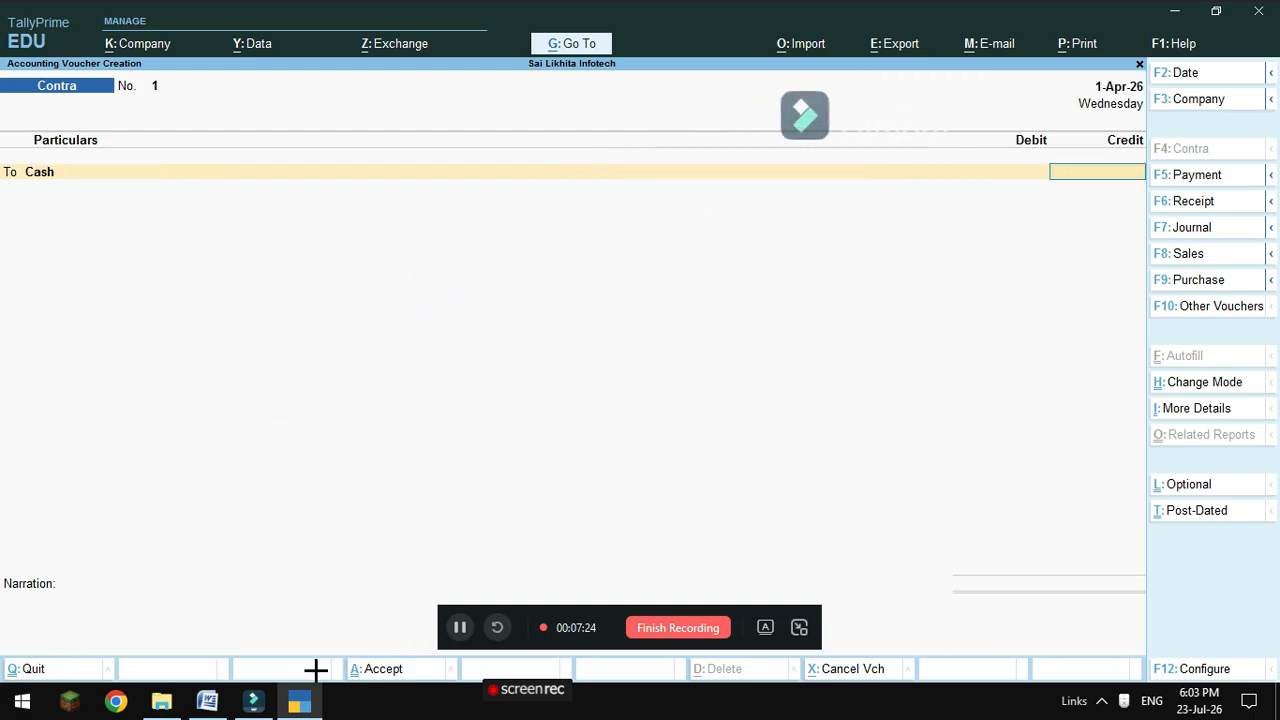
mouse_move(207, 702)
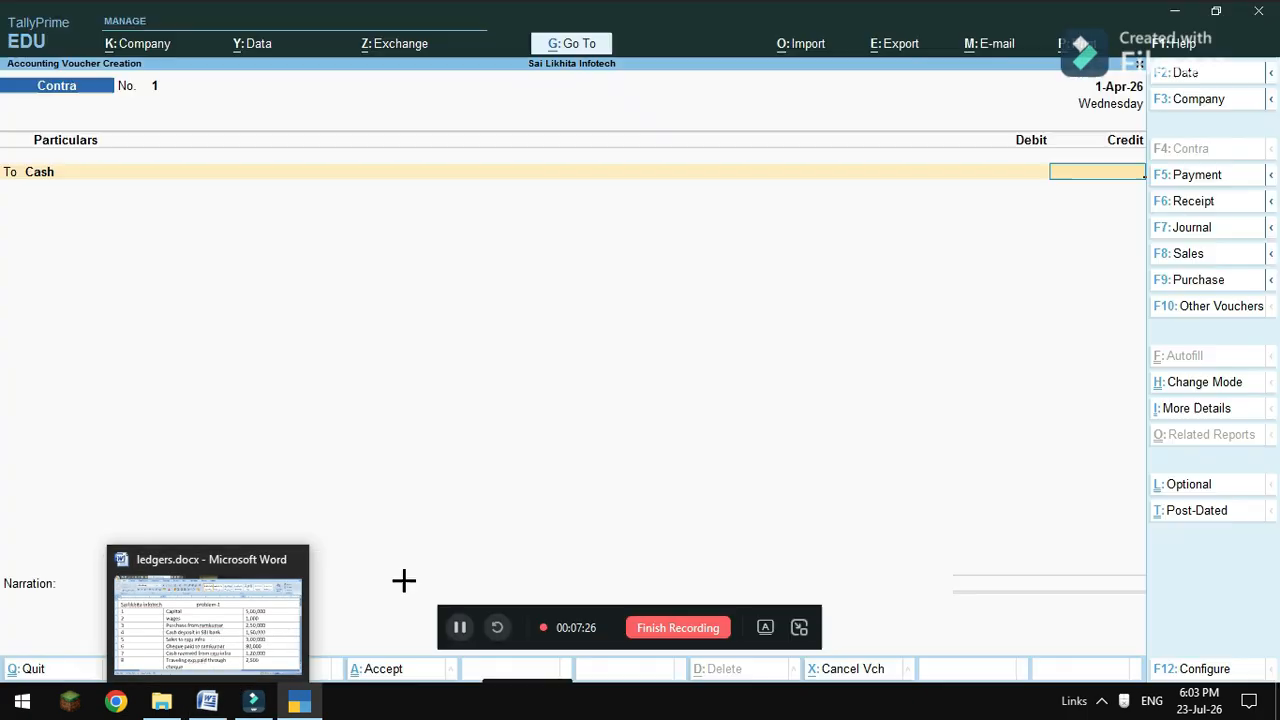
left_click(177, 655)
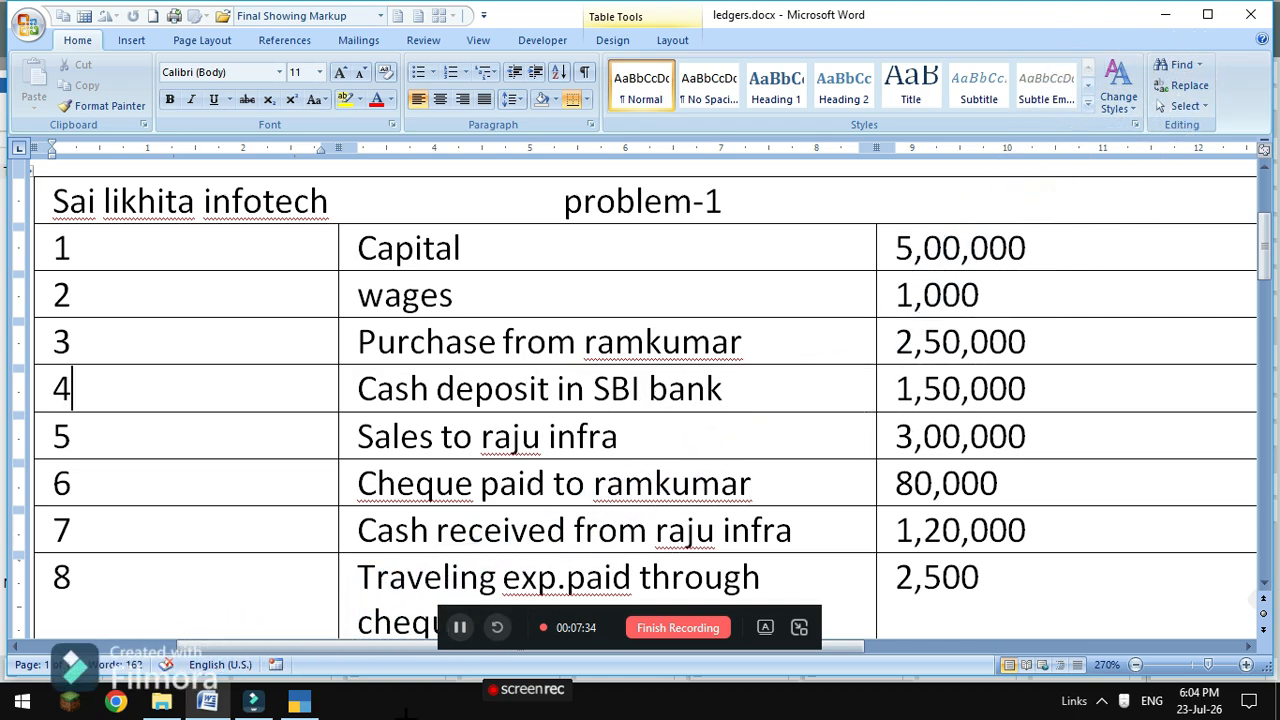
left_click(300, 700)
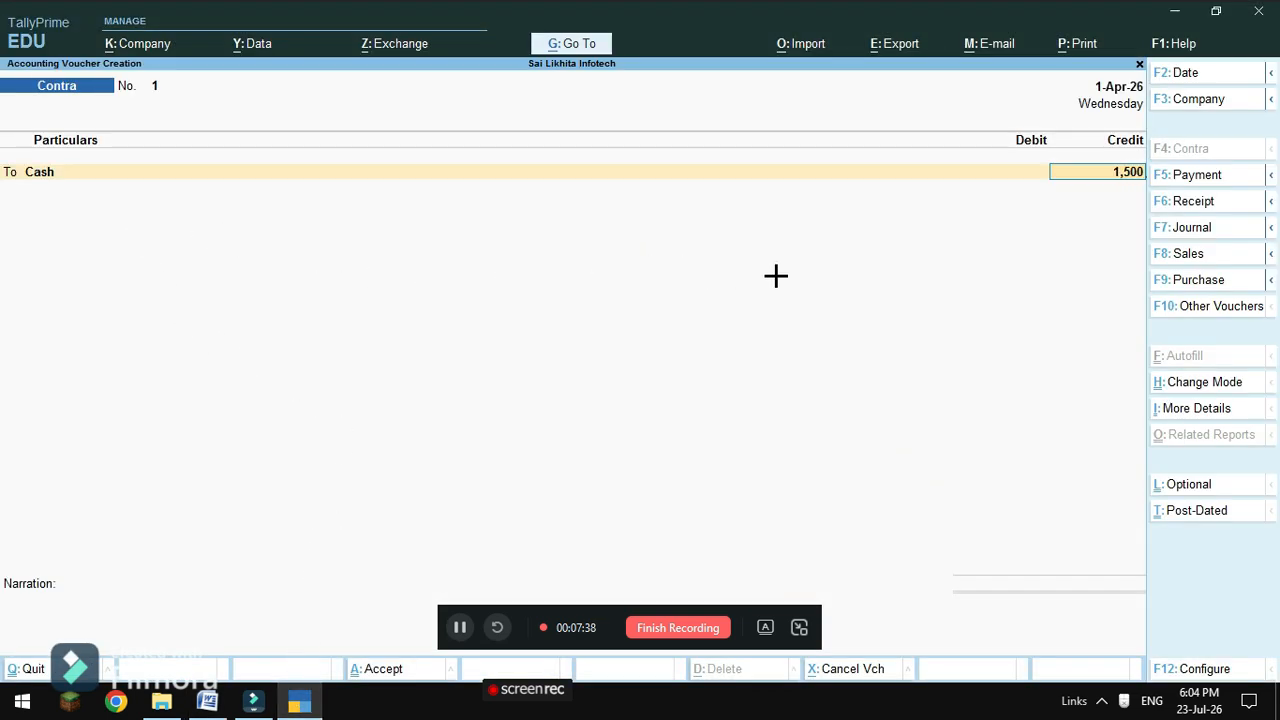
Enter 1,50,000 as the Cash credit in the contra entry.
type("00,")
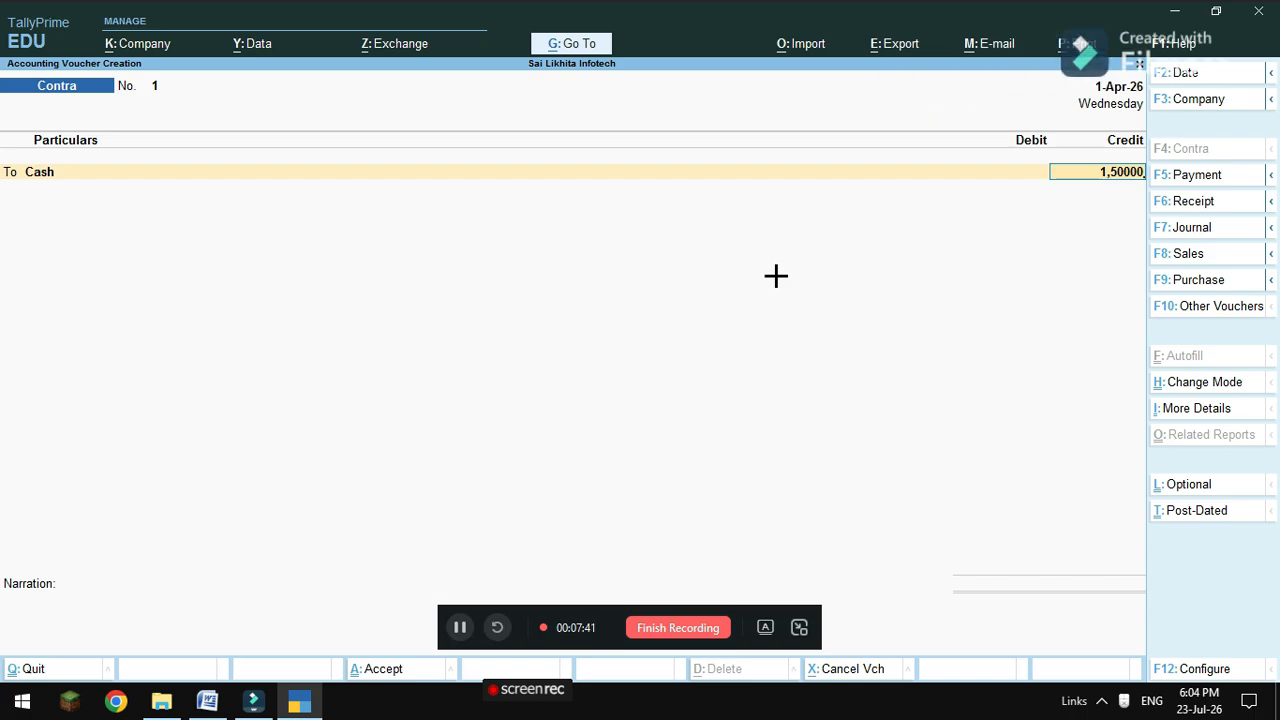
key("Return")
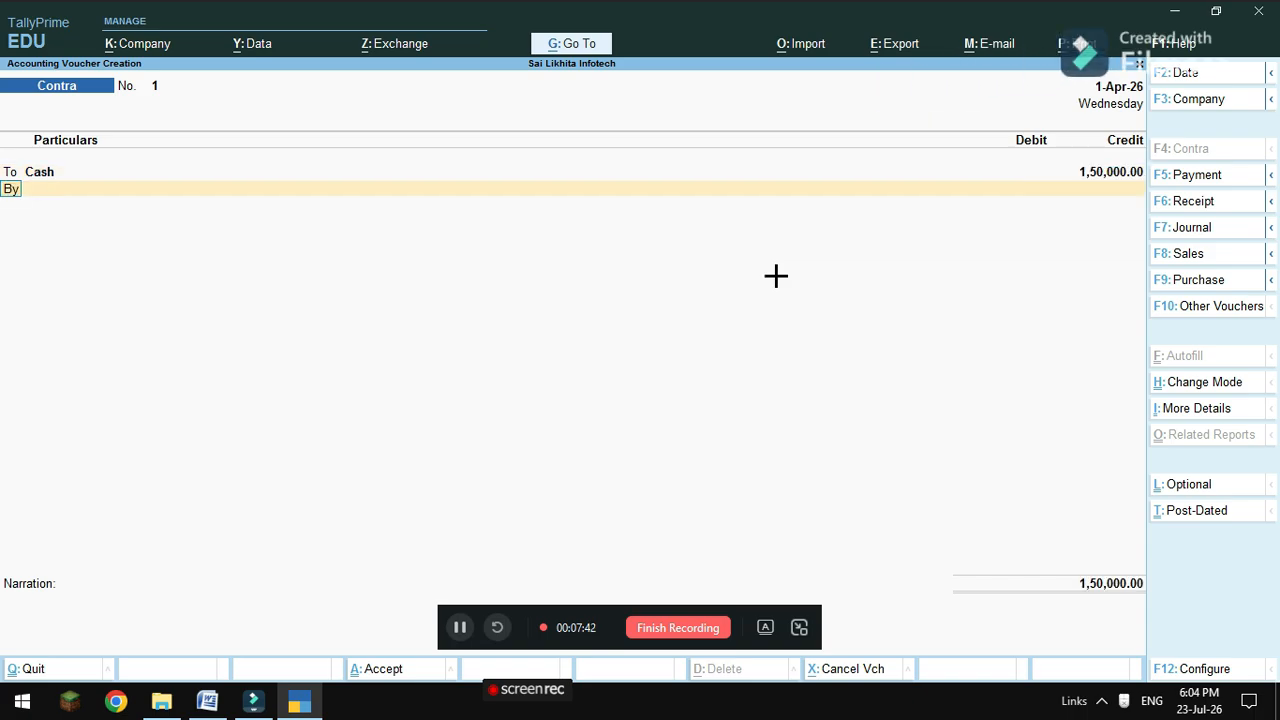
key("Return")
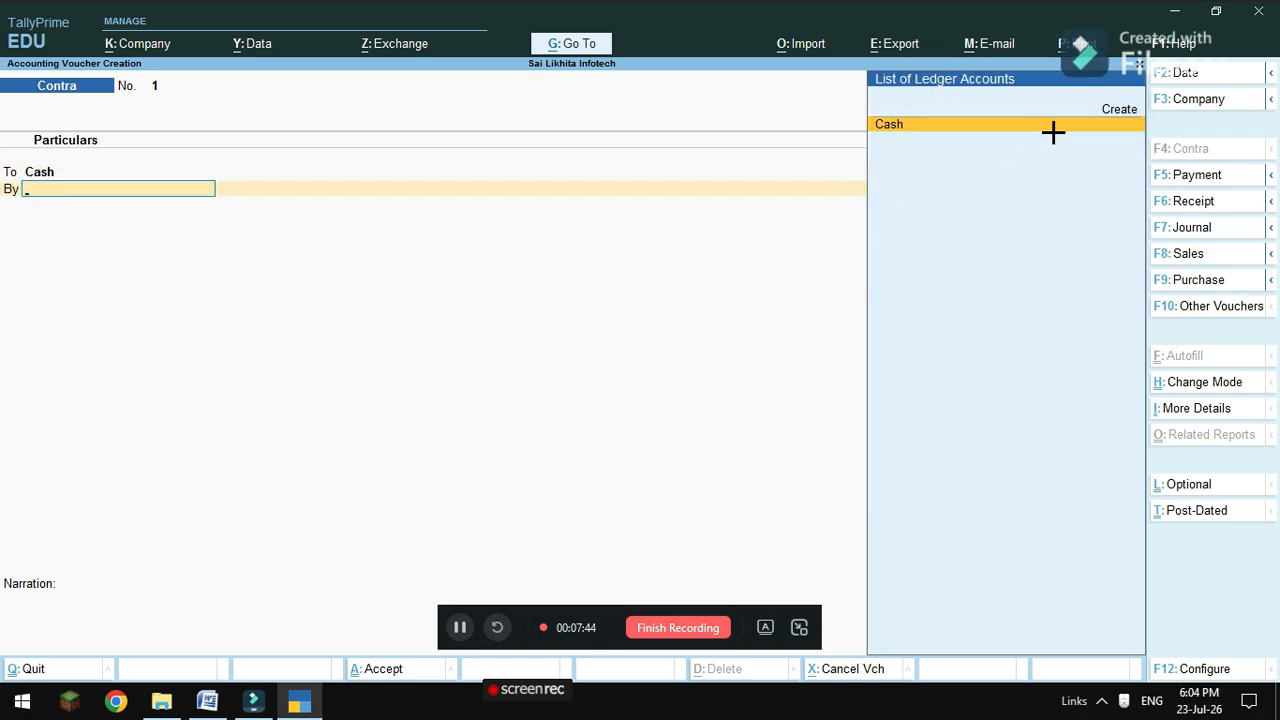
Create the Sbi ledger under Bank Accounts for the debit row.
left_click(1118, 110)
type("Sb")
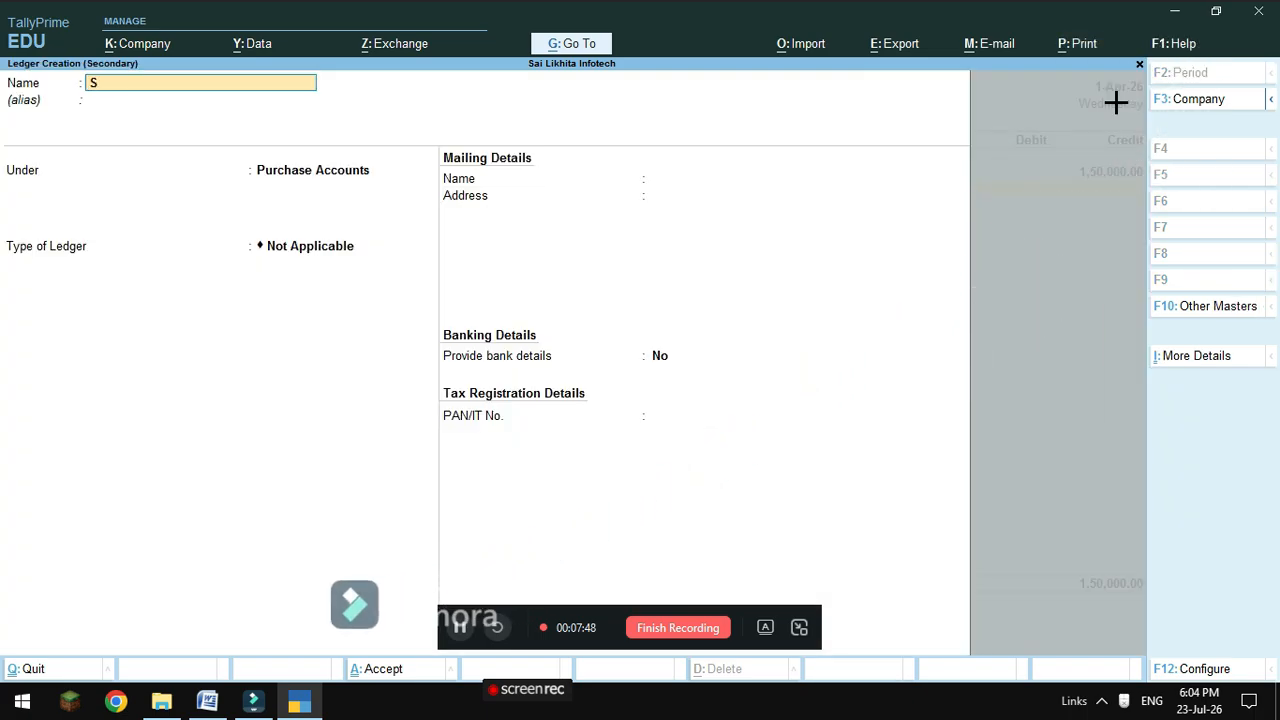
key("Return")
key("Return")
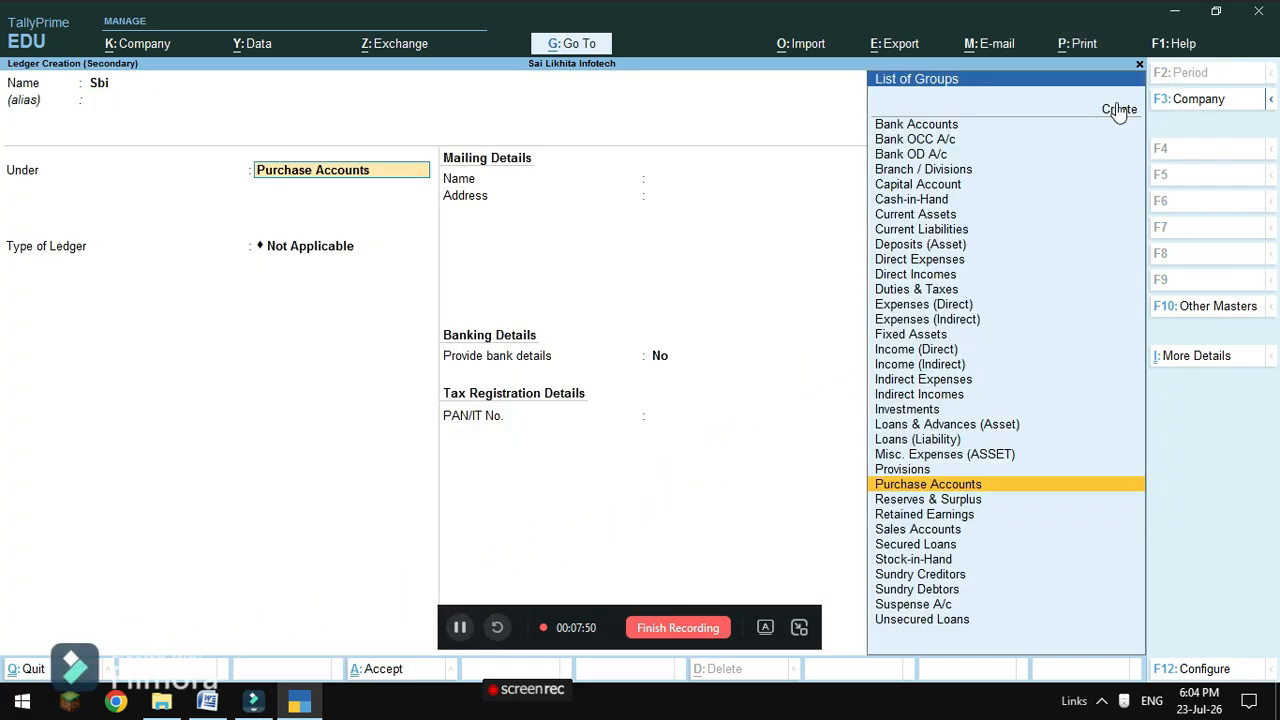
left_click(908, 123)
key("Return")
key("Return")
key("Return")
key("Return")
key("Return")
key("Return")
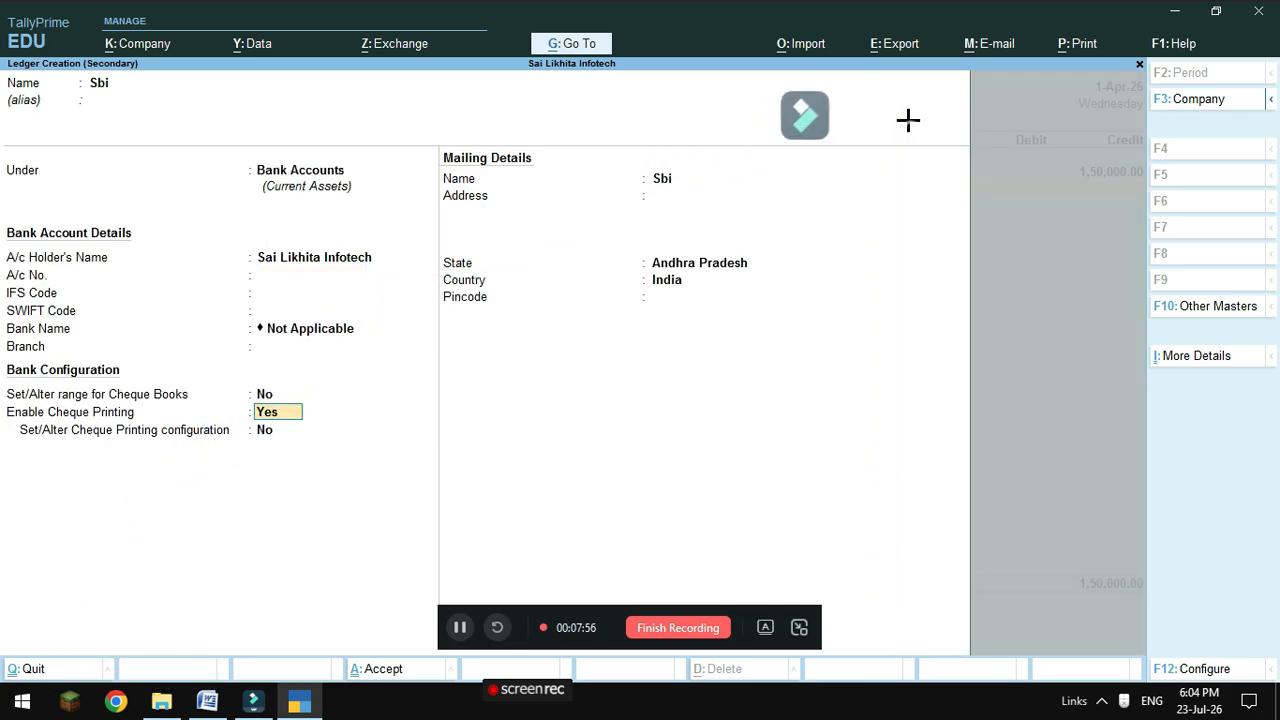
key("Return")
key("Return")
key("Return")
key("Return")
key("Return")
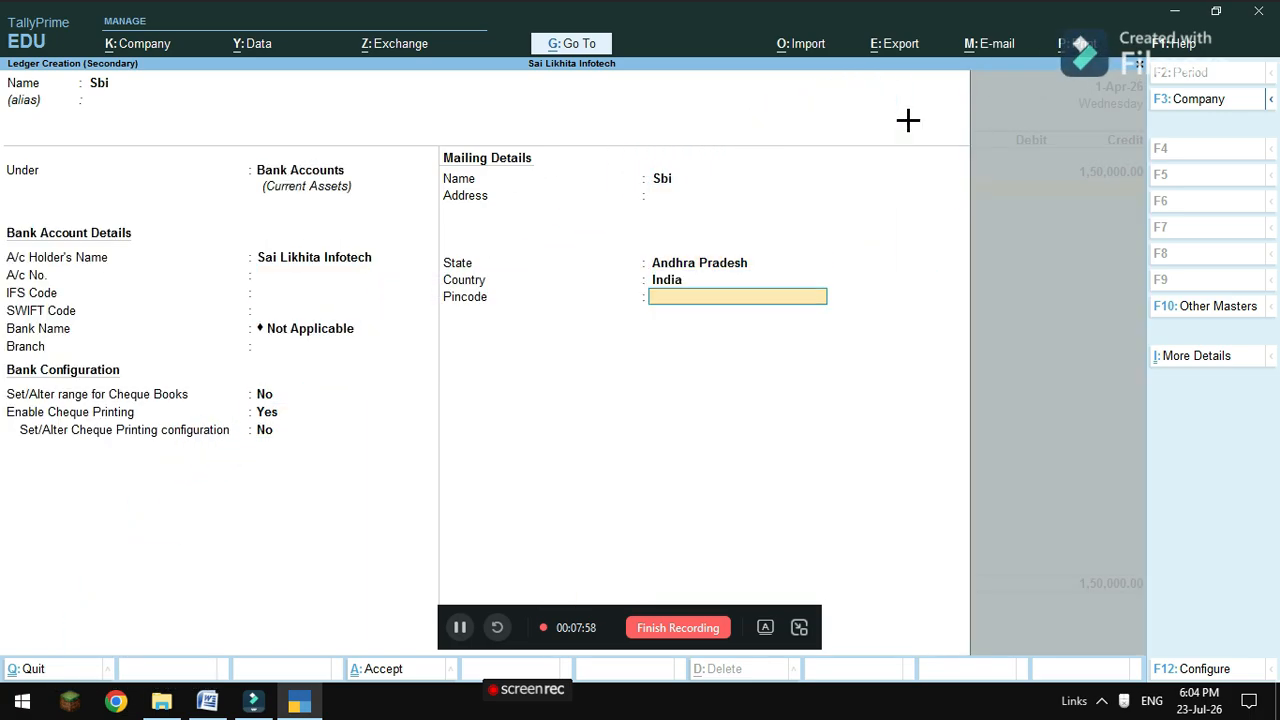
key("Return")
key("Return")
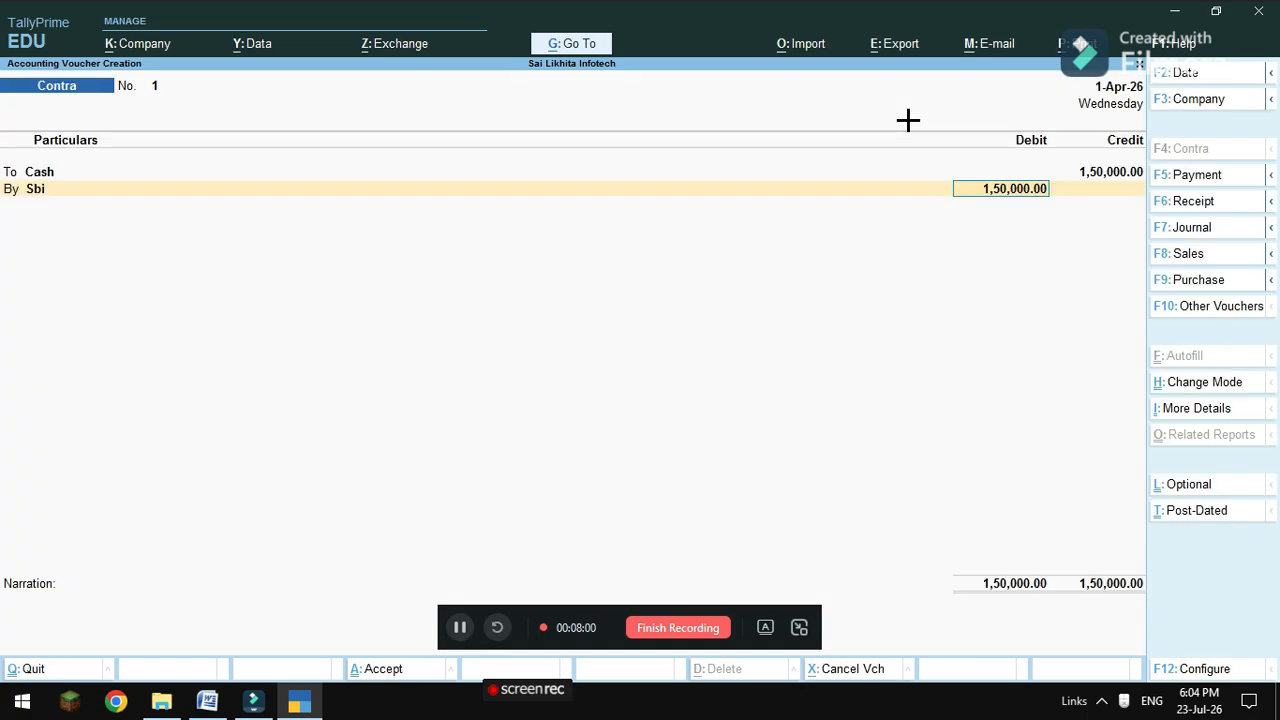
Debit Sbi 1,50,000.00 with 75 notes of 2000 and save Contra voucher 1.
key("Return")
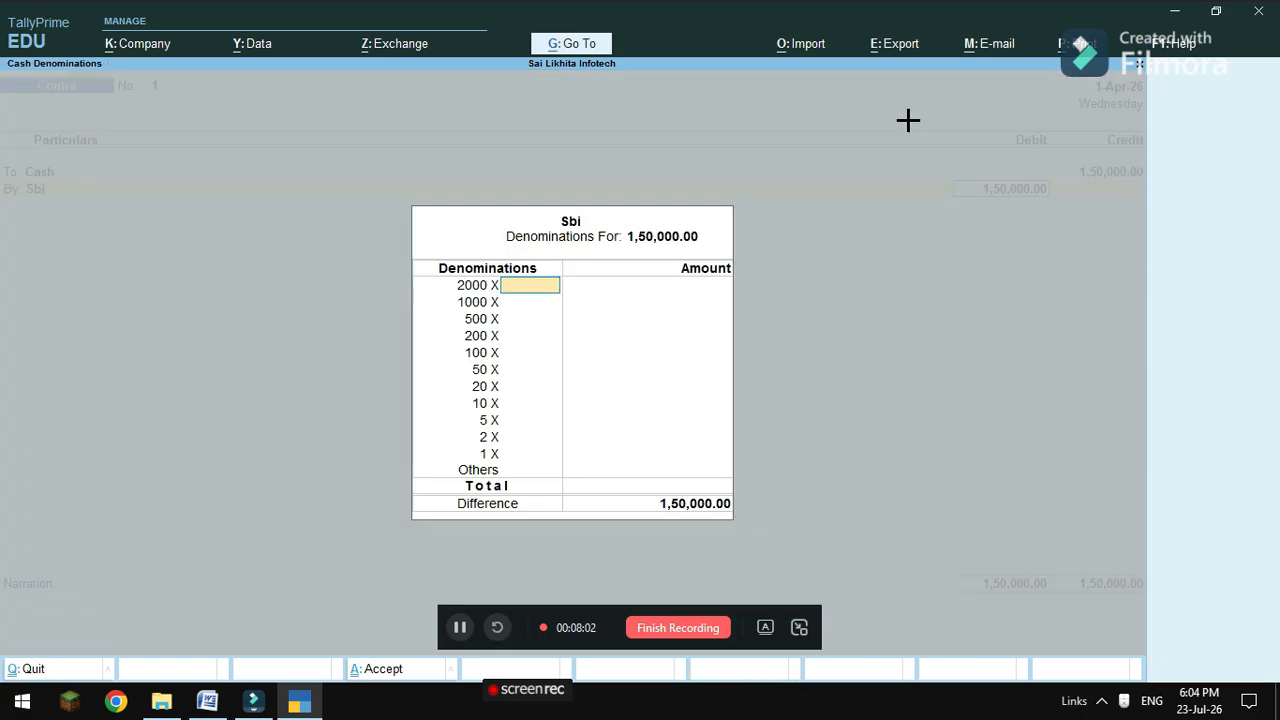
type("75")
key("Return")
key("Return")
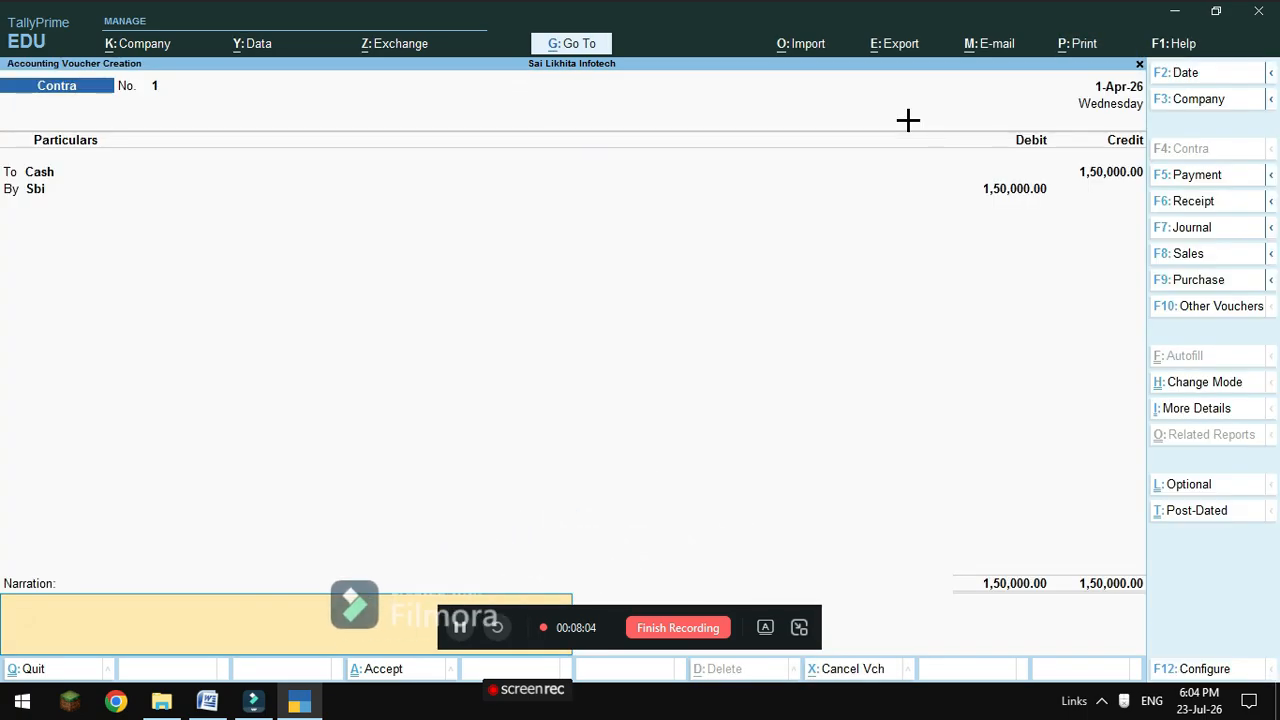
key("Return")
key("Return")
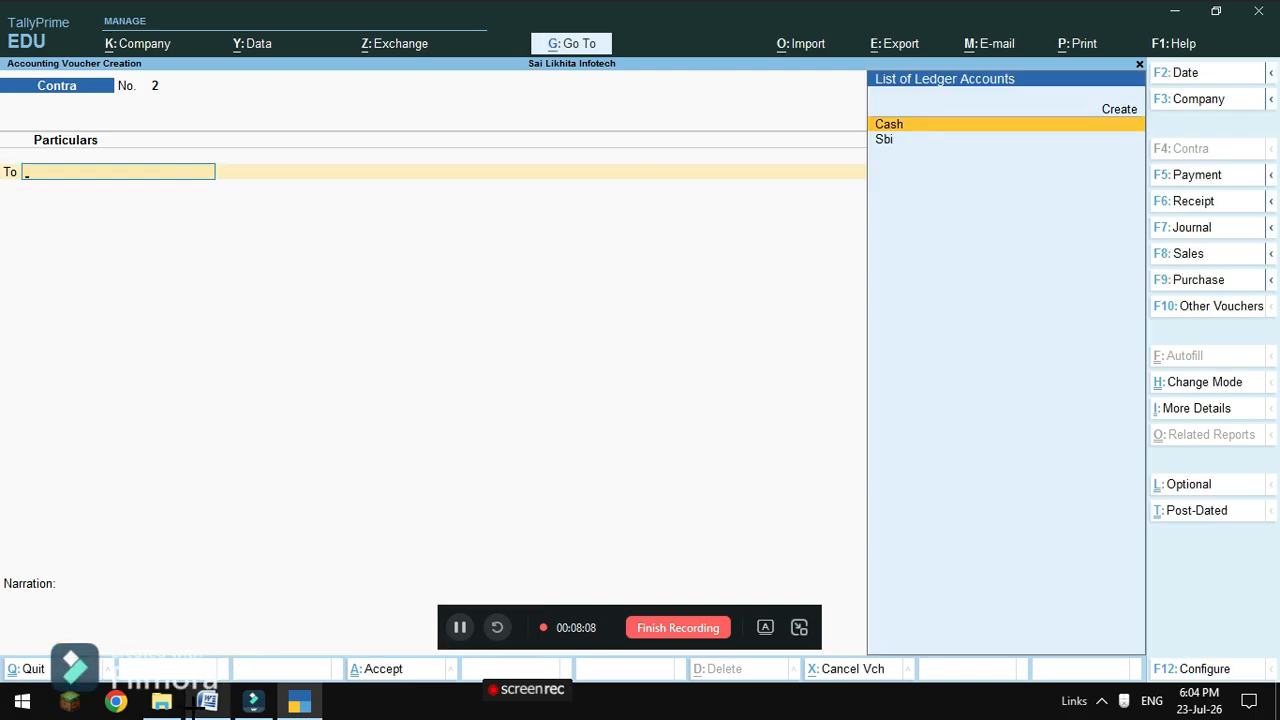
Bring the ledgers.docx problem sheet to the front in Word.
mouse_move(207, 700)
left_click(212, 661)
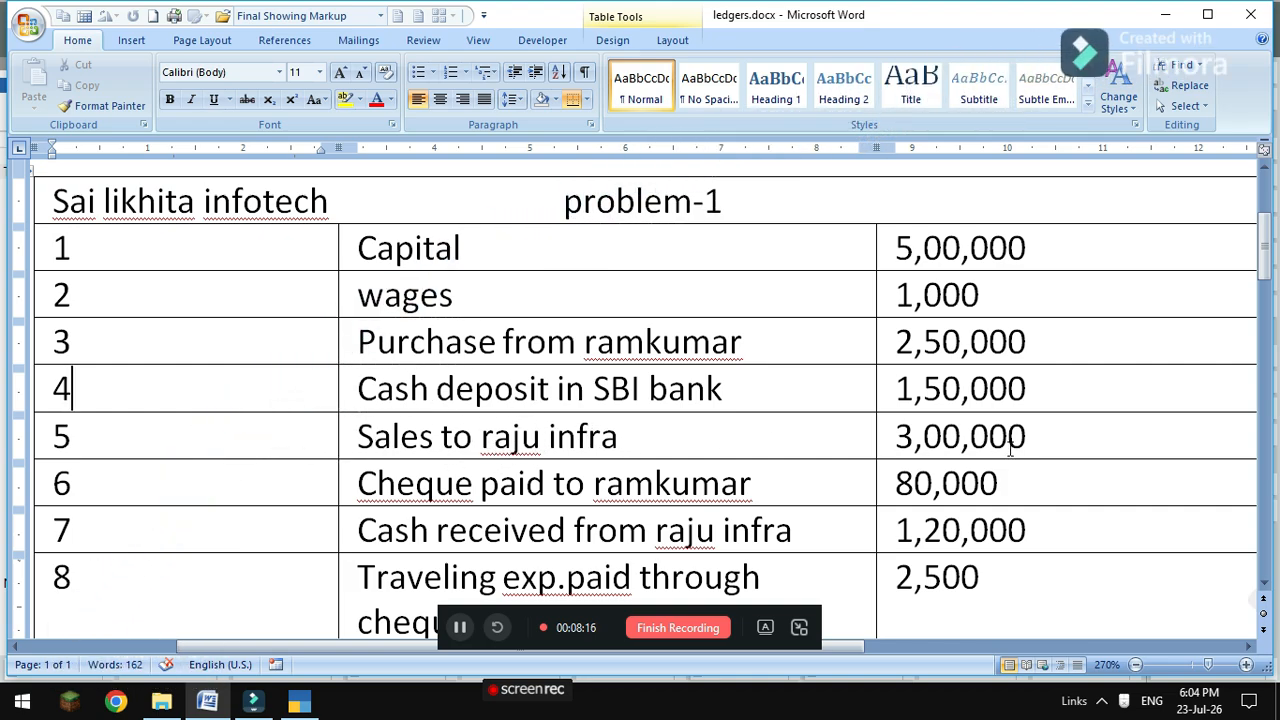
Start Sales voucher No. 1 in As Voucher mode and choose to create a new ledger.
mouse_move(299, 703)
left_click(304, 640)
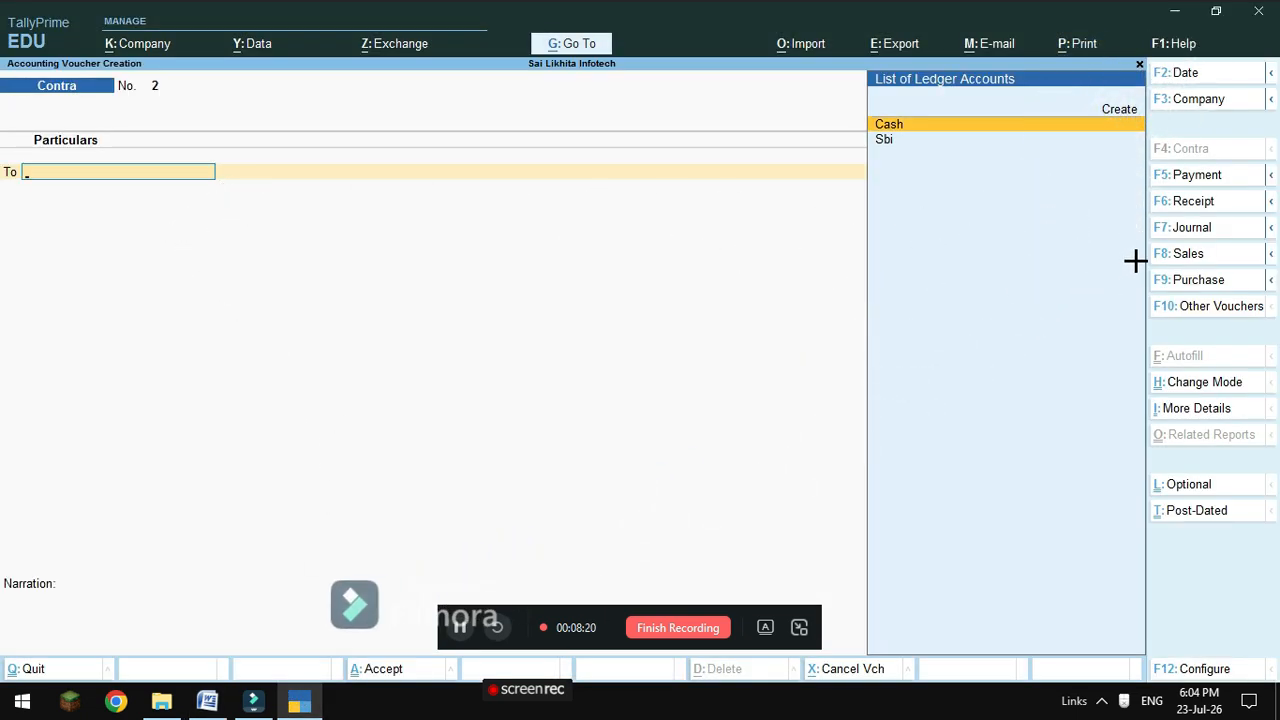
left_click(1180, 256)
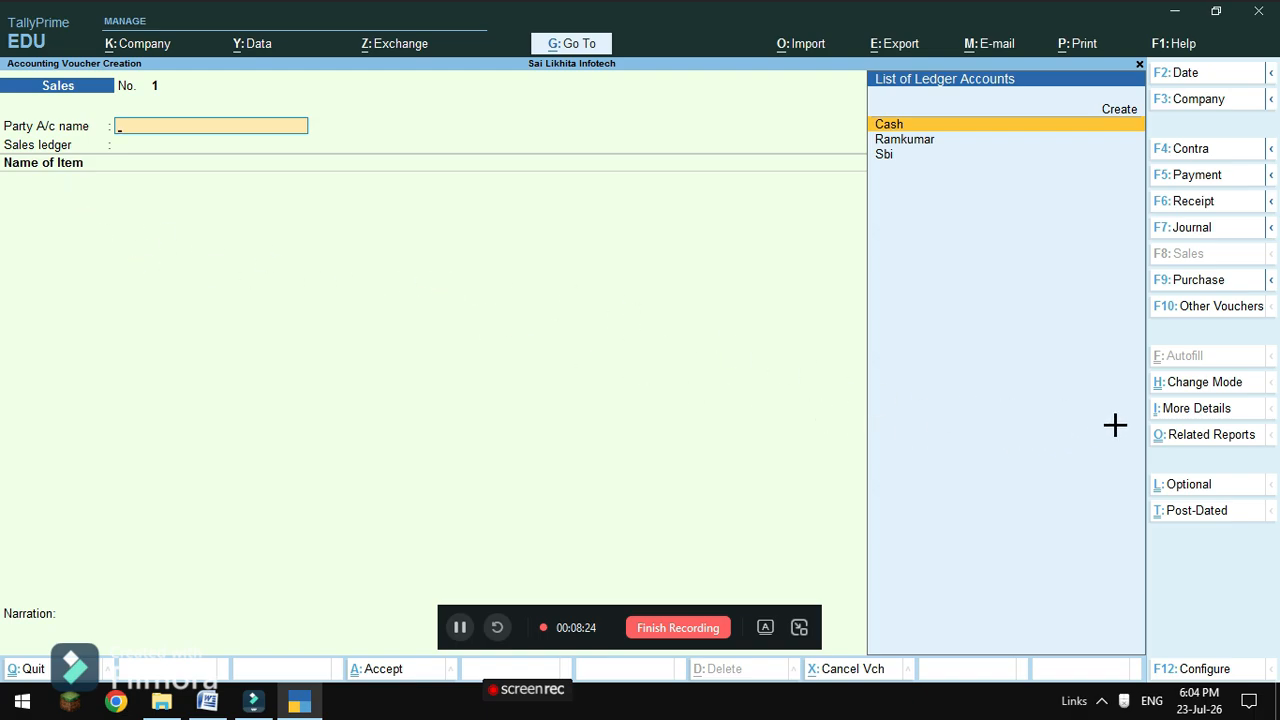
left_click(1212, 381)
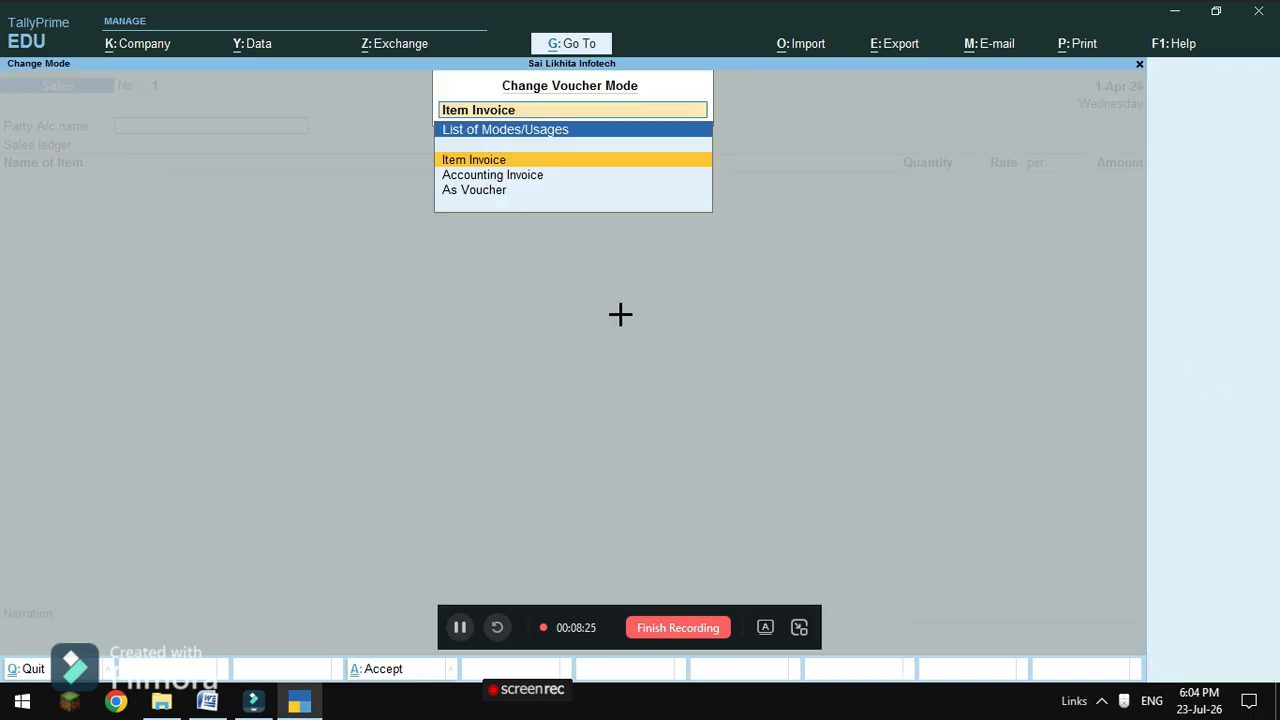
left_click(483, 197)
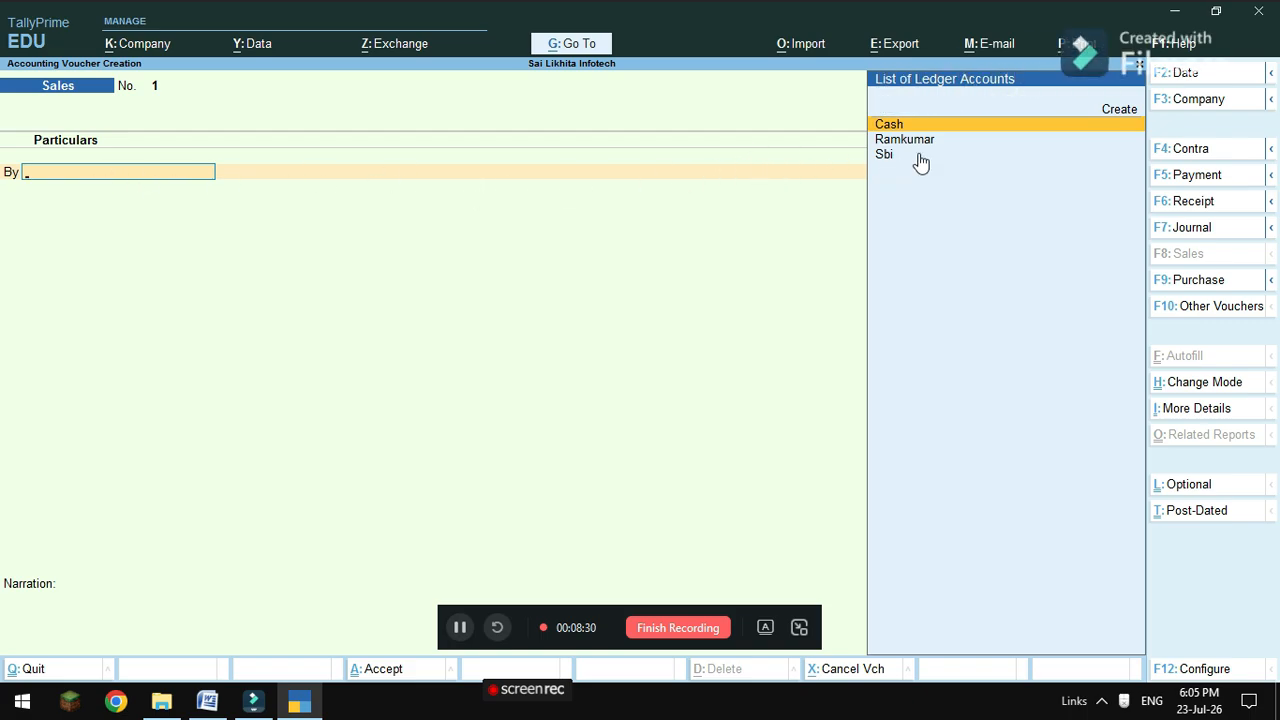
left_click(1117, 107)
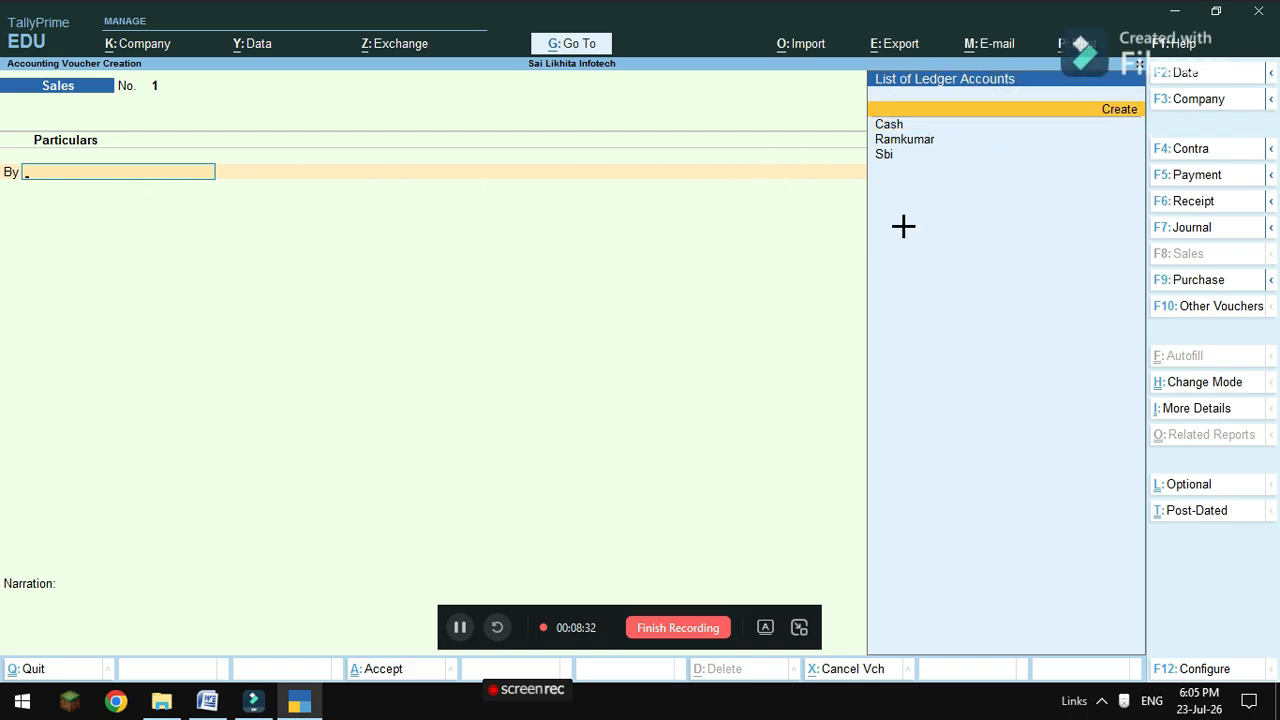
Create the Rajuinfra ledger under Sundry Debtors.
key("Return")
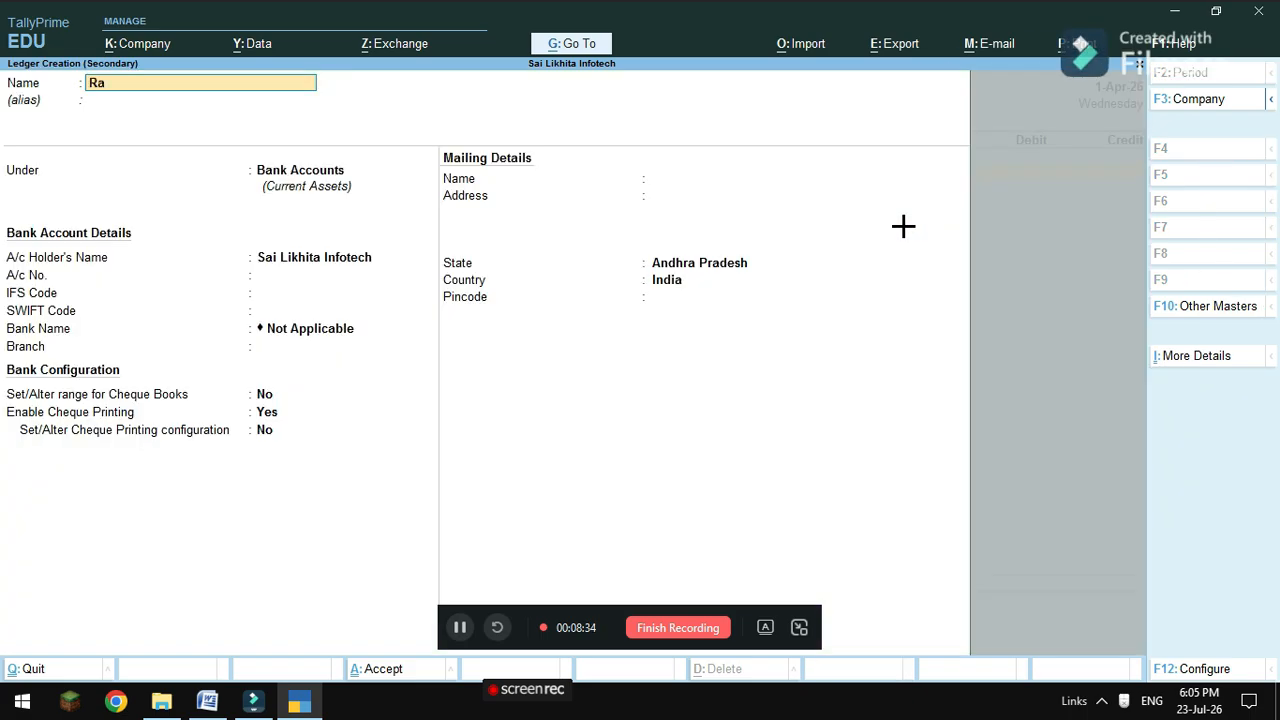
type("Rajuinfra")
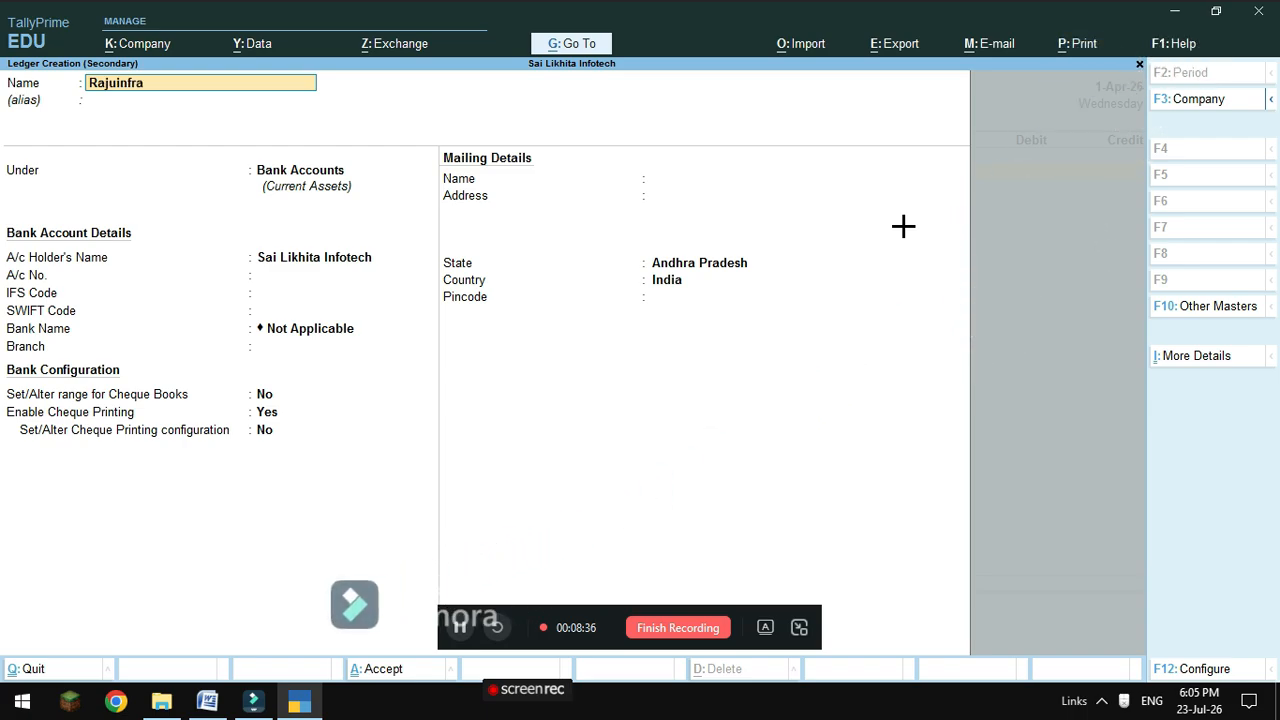
key("Return")
type("S")
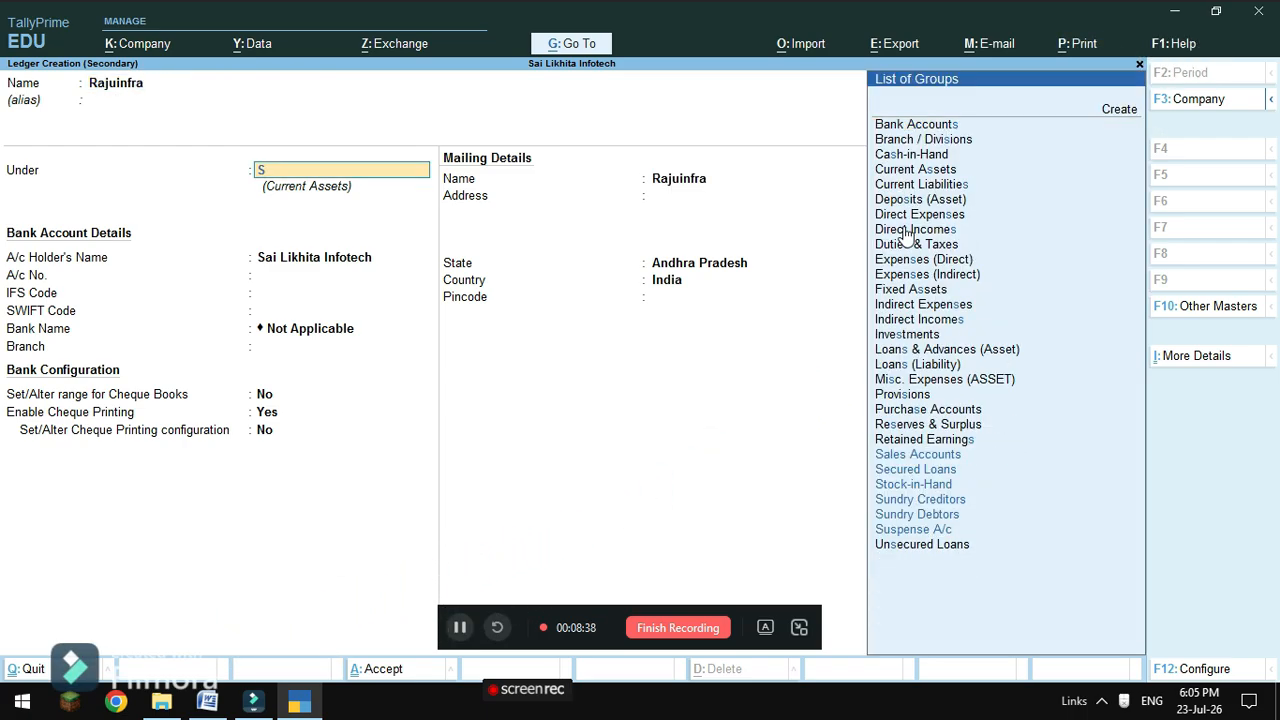
key("Down")
key("Down")
key("Down")
key("Down")
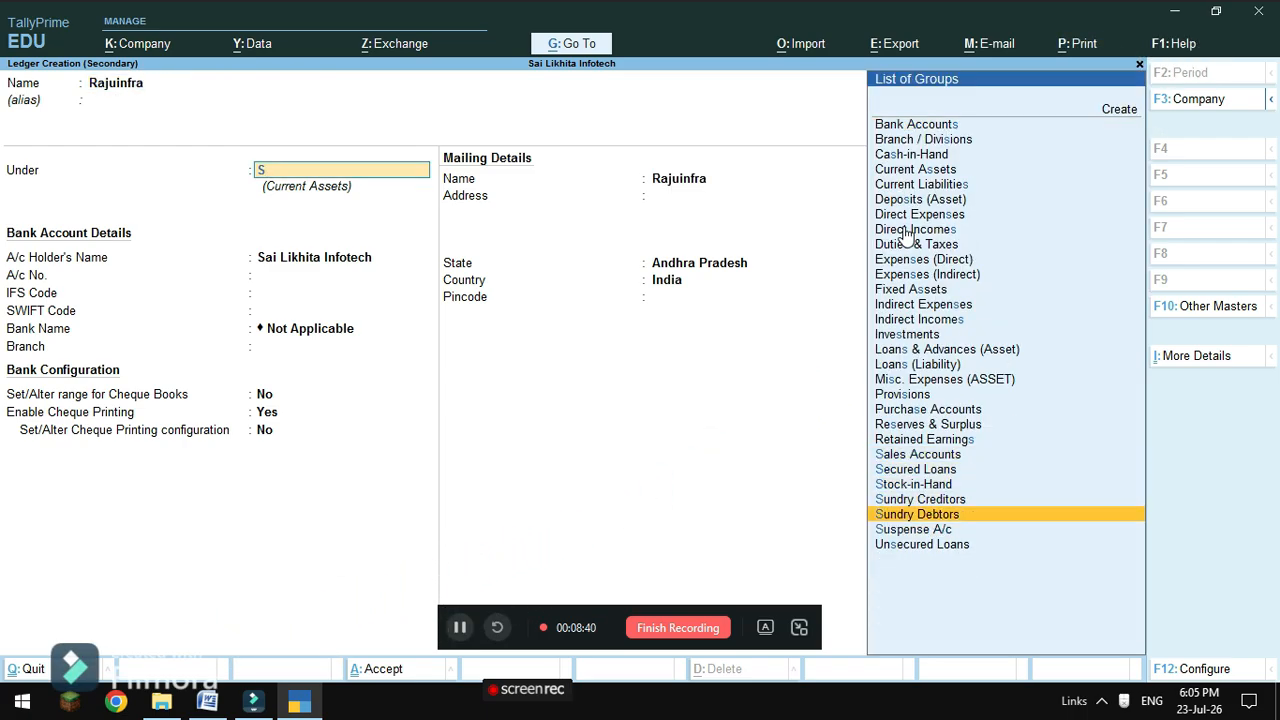
key("Return")
key("Return")
key("Return")
key("Return")
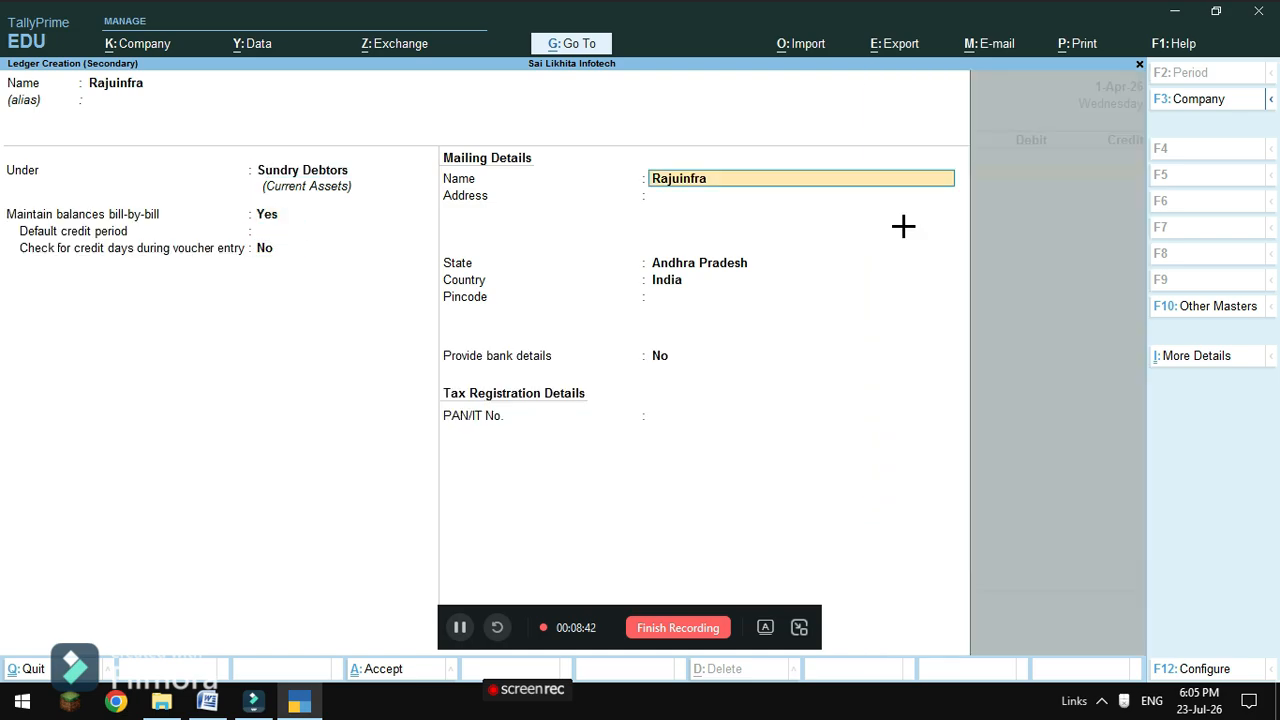
key("Return")
key("Return")
key("Return")
key("Return")
key("Return")
key("Return")
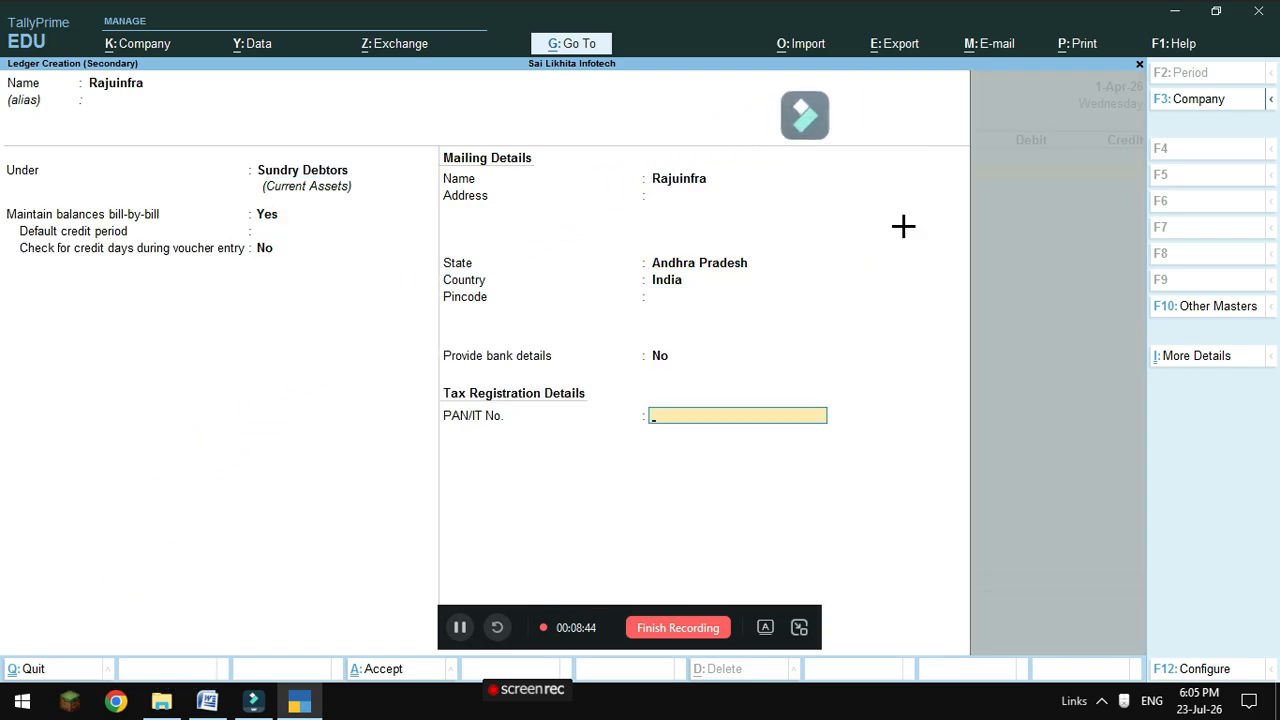
key("Return")
key("Return")
key("Return")
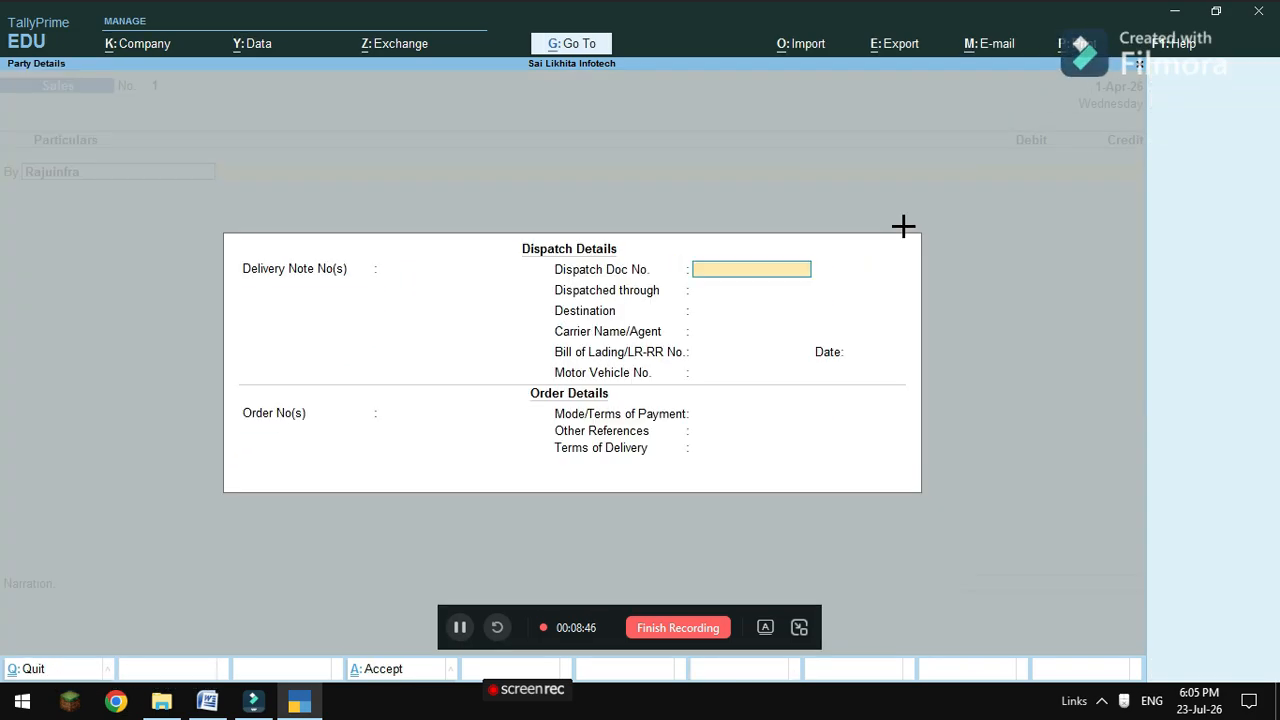
key("Return")
Pass the Dispatch and Party Details so Rajuinfra stands as the debited party.
key("Return")
key("Return")
key("Return")
key("Return")
key("Return")
key("Return")
key("Return")
key("Return")
key("Return")
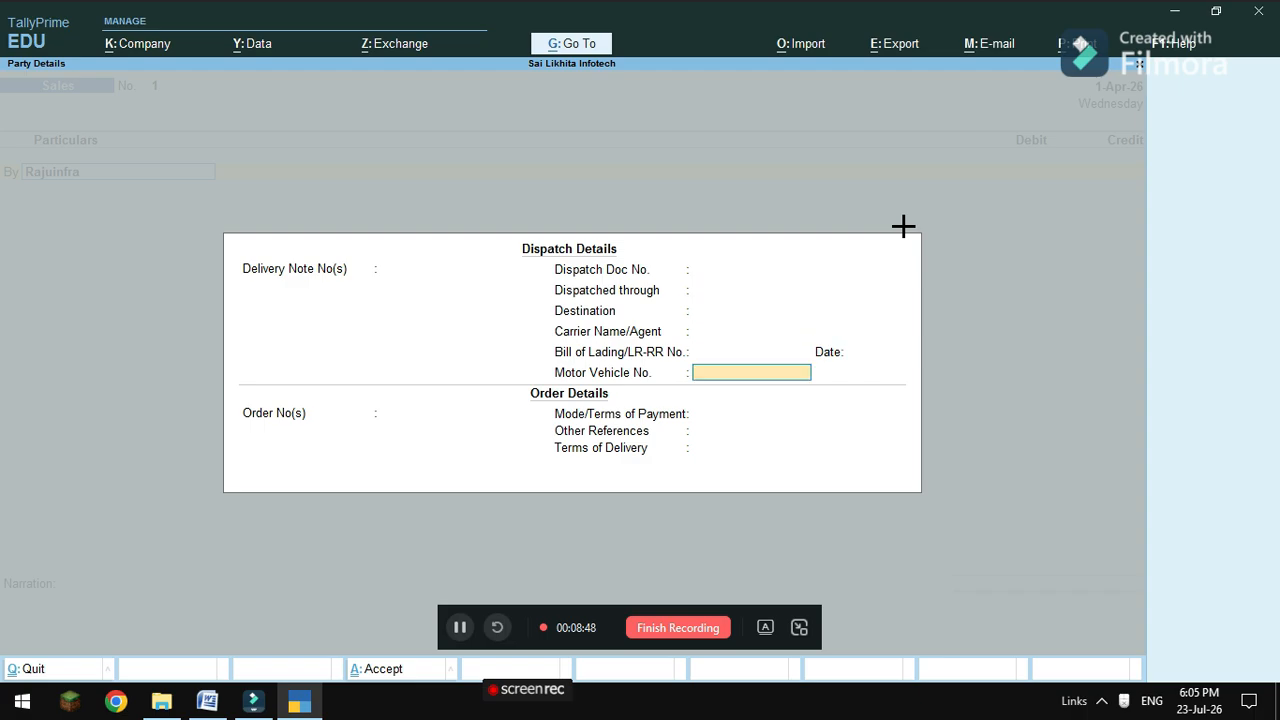
key("Return")
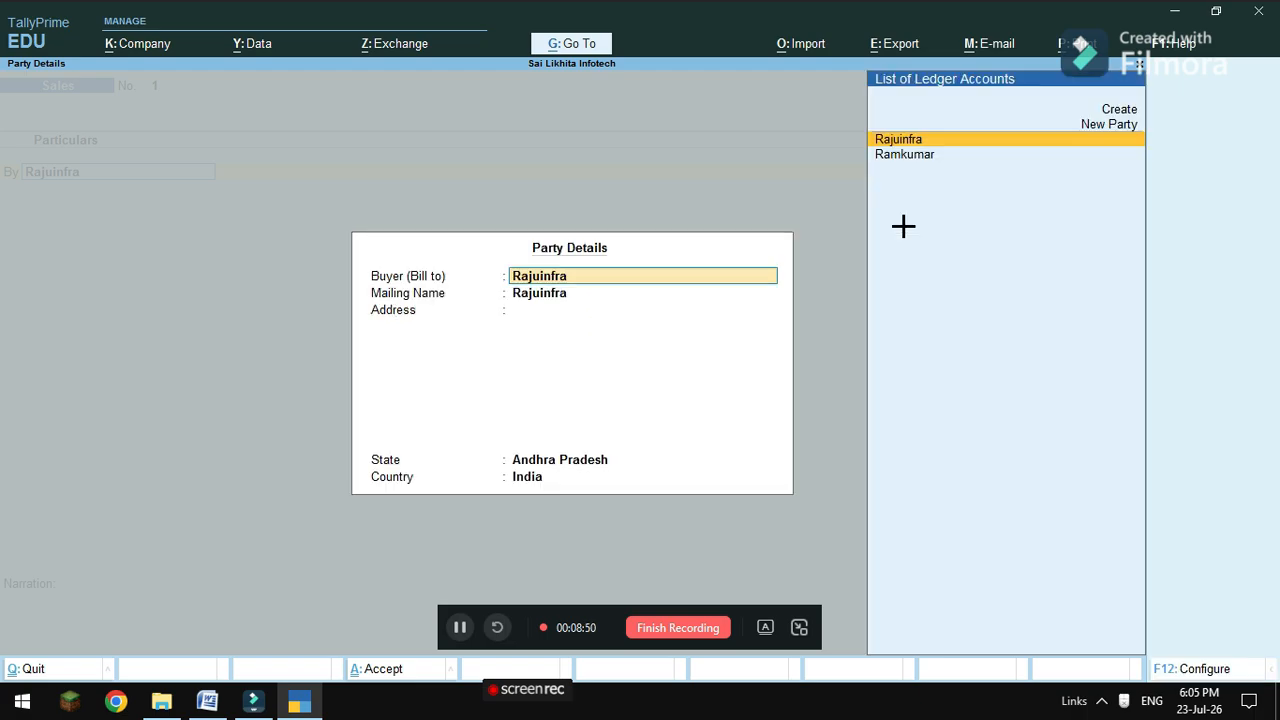
key("Return")
key("Return")
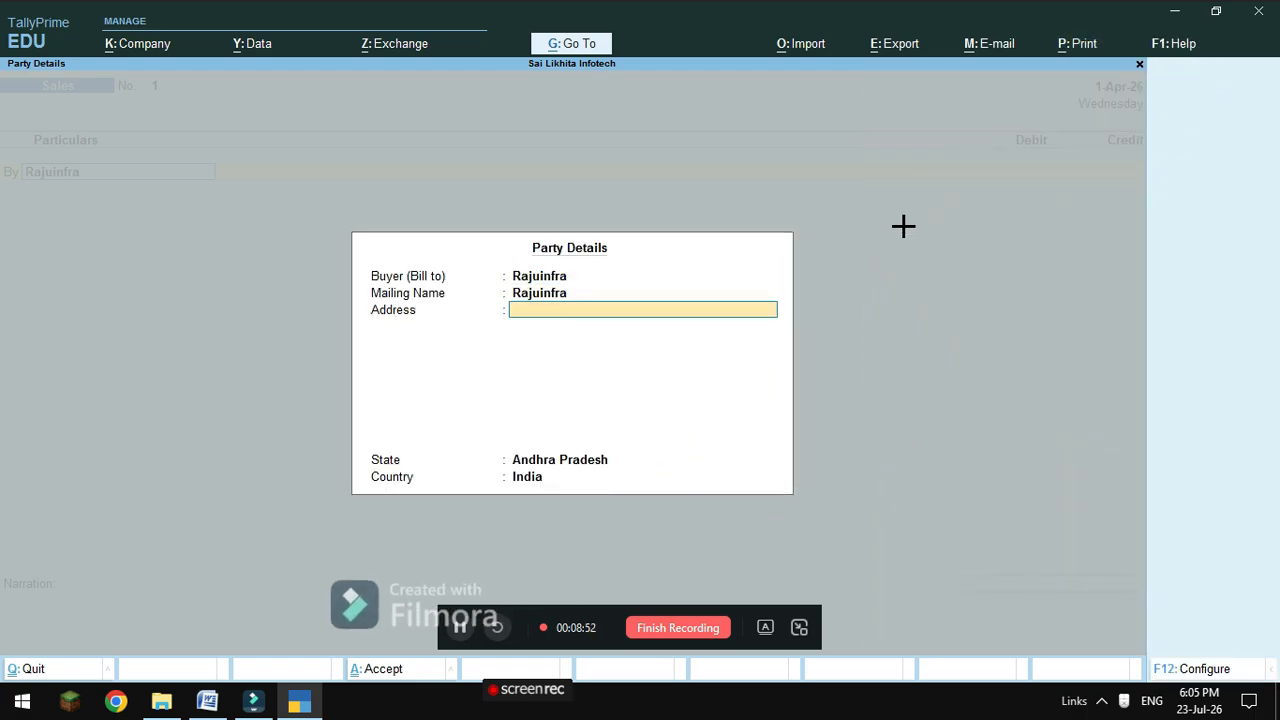
key("Return")
key("Return")
key("Return")
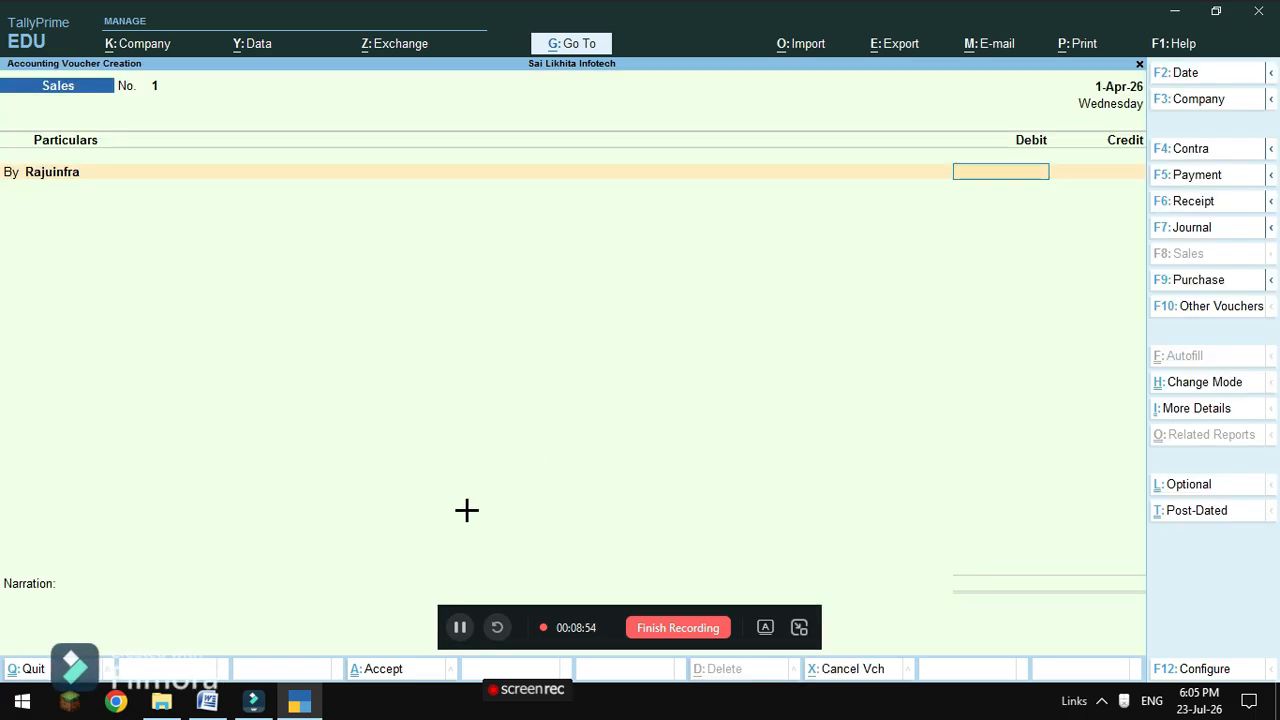
Check the sale amount and debit Rajuinfra 3,00,000 as a new bill reference.
left_click(207, 702)
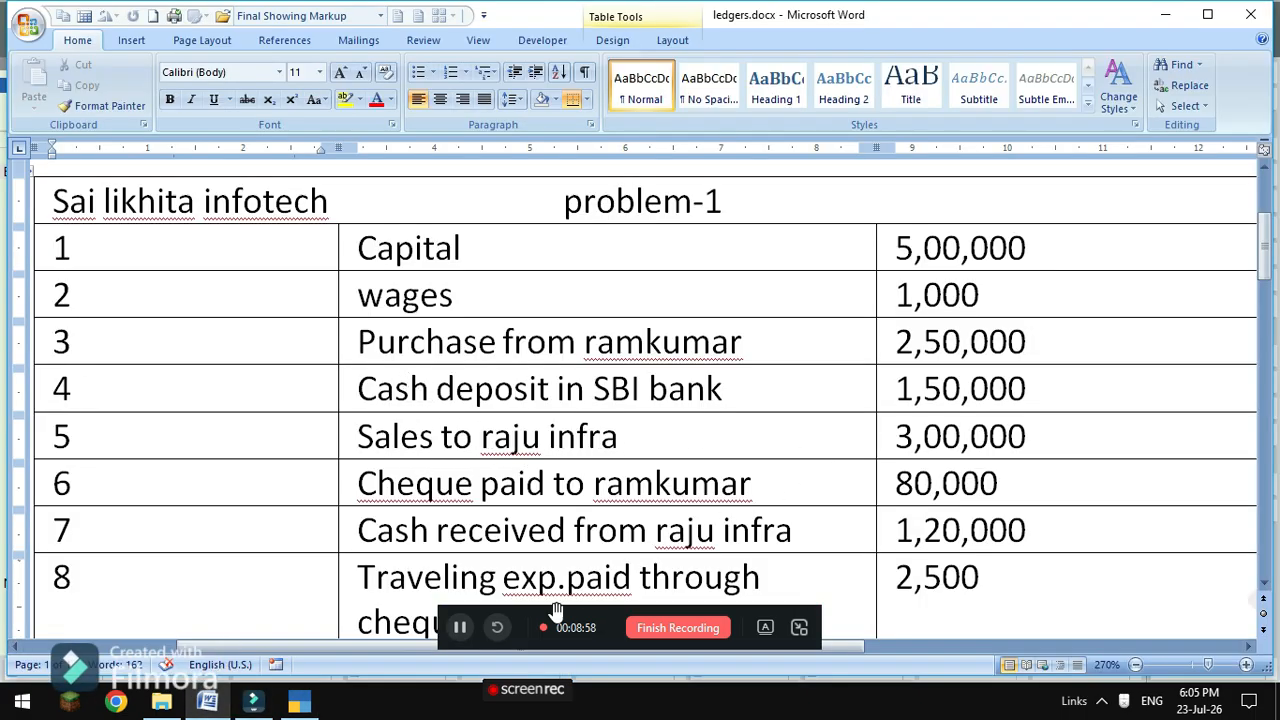
left_click(299, 702)
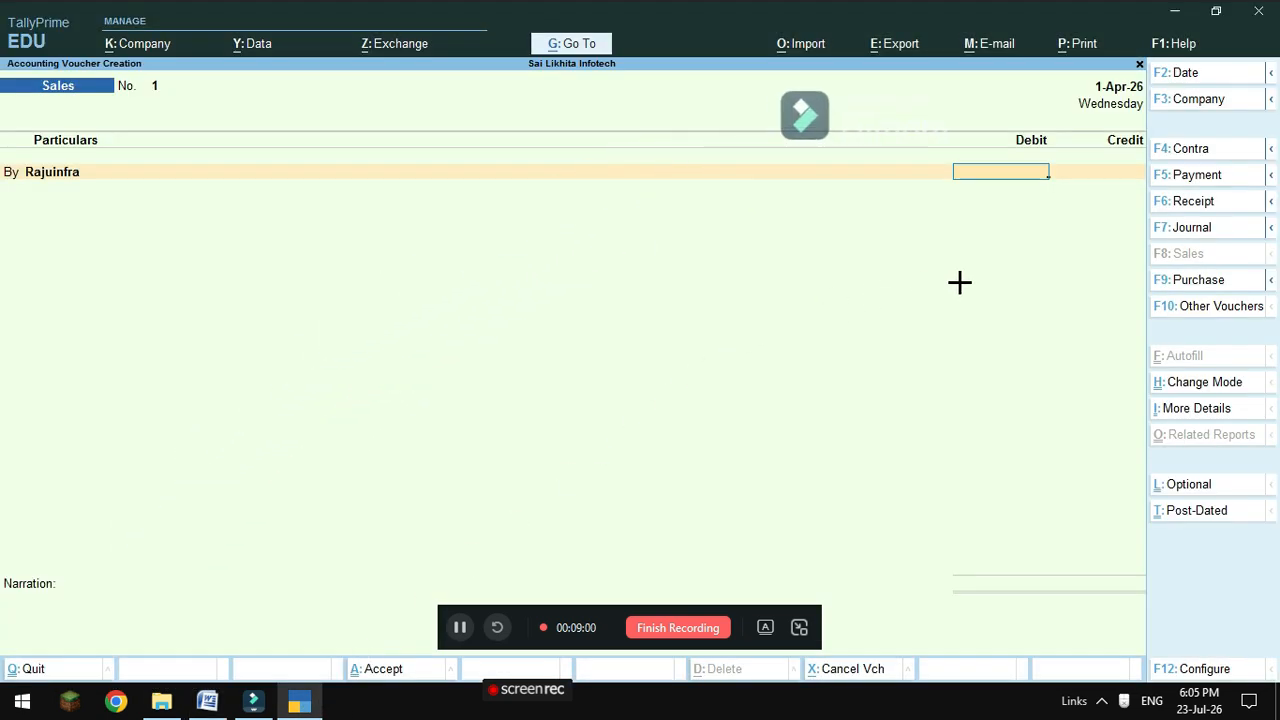
type("30000")
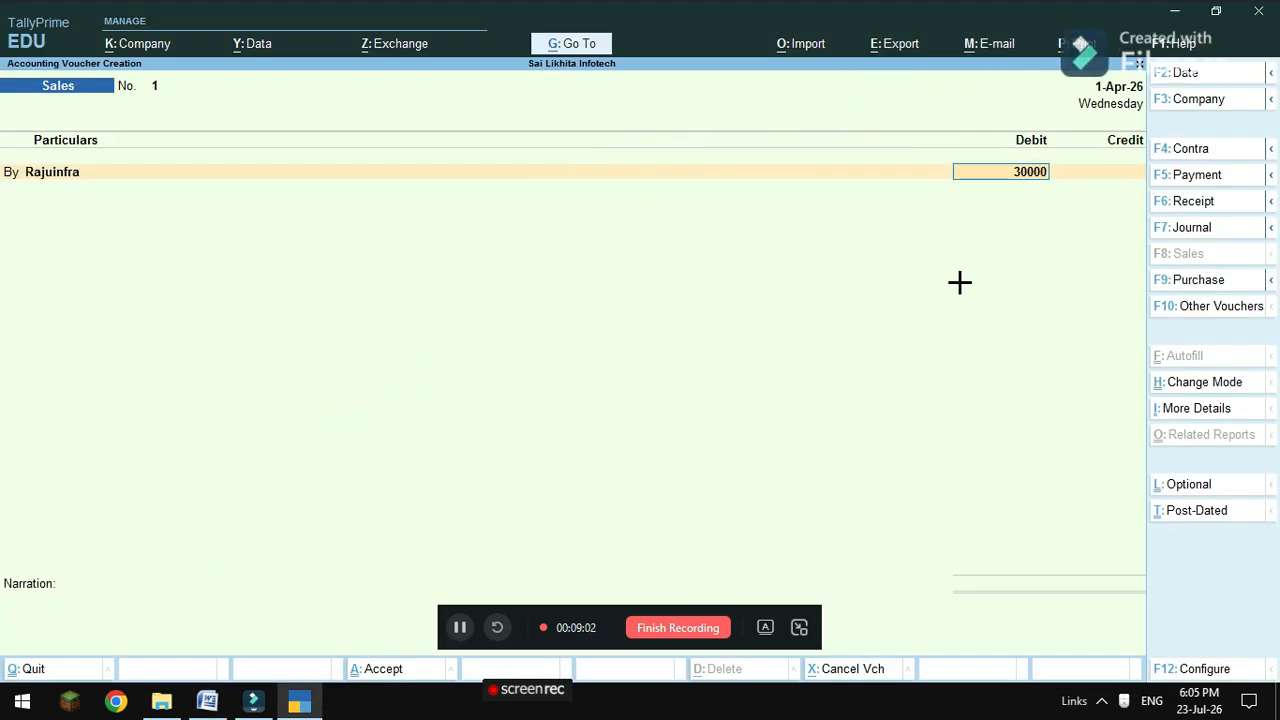
key("Return")
key("Return")
key("Return")
key("Return")
key("Return")
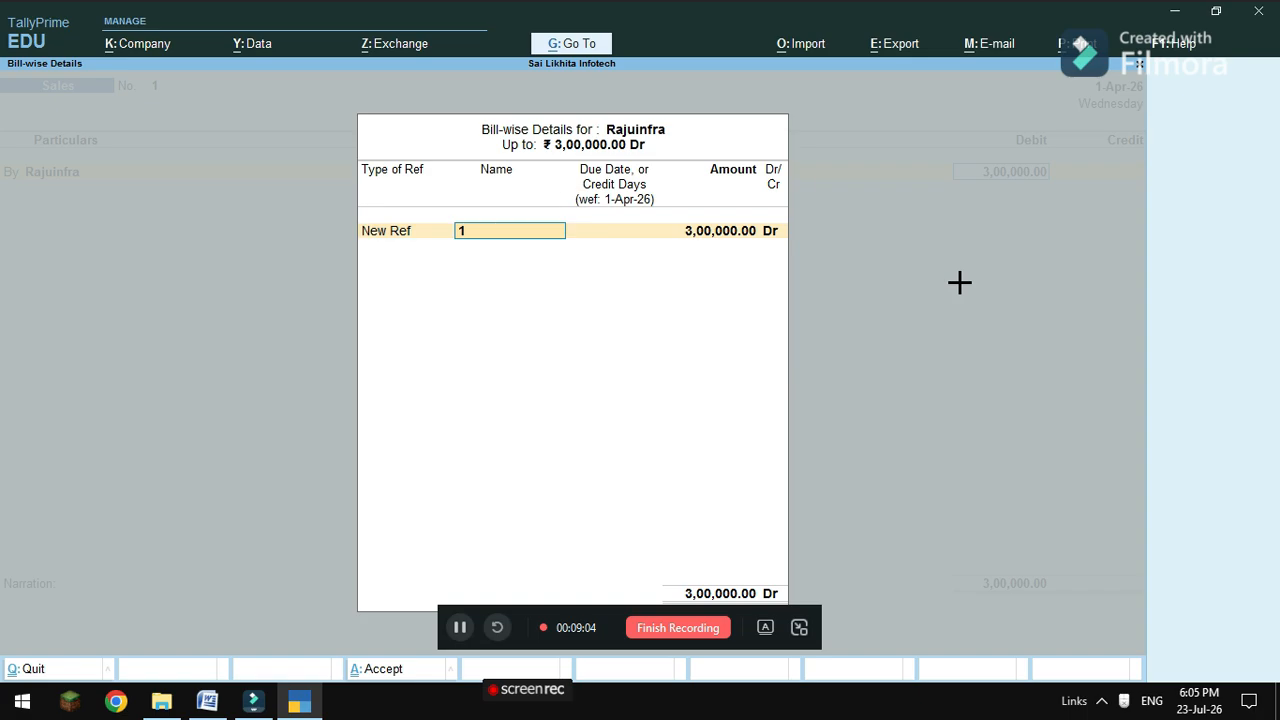
key("Return")
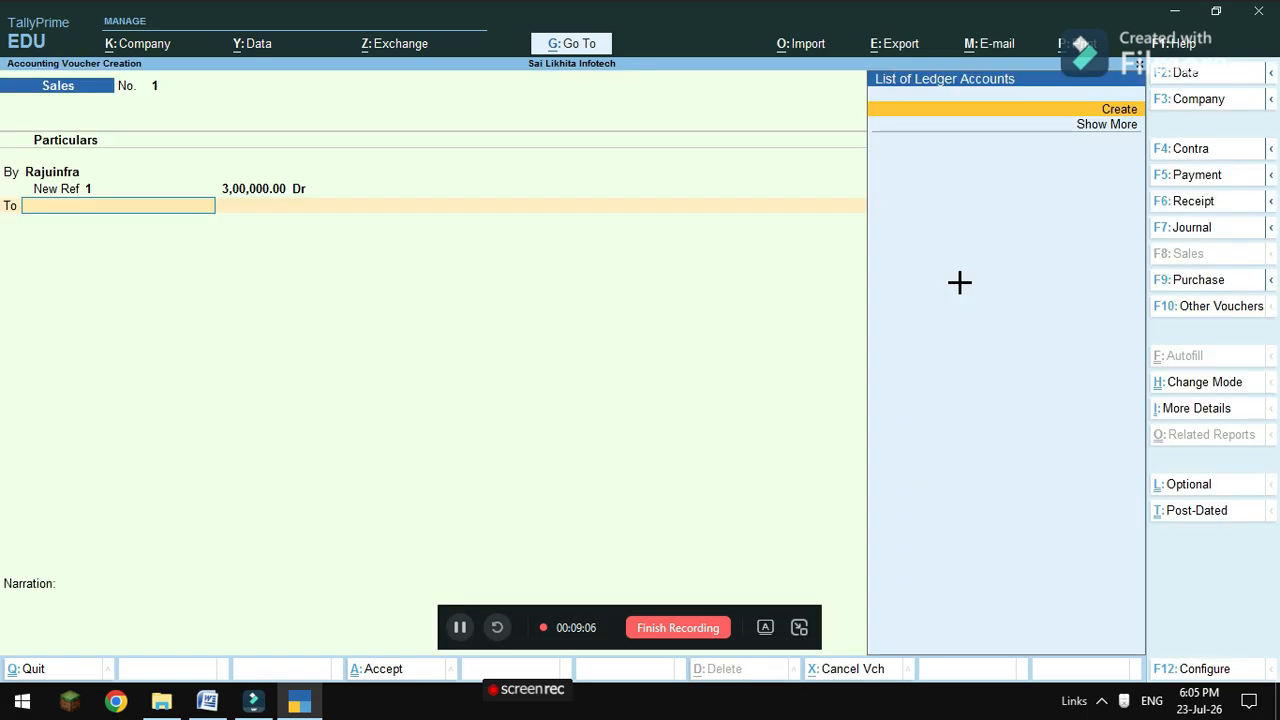
Create the Sales ledger under Sales Accounts and credit it 3,00,000.
key("alt+c")
type("Sale")
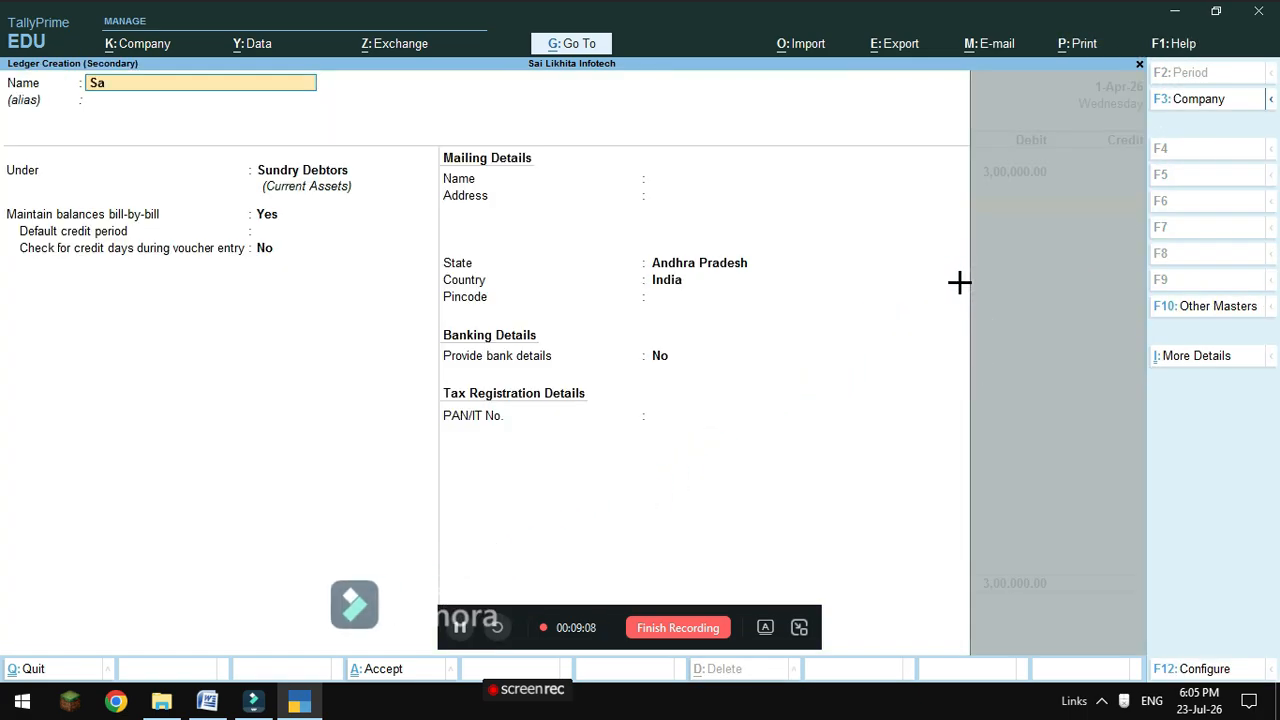
key("Return")
key("Return")
type("S")
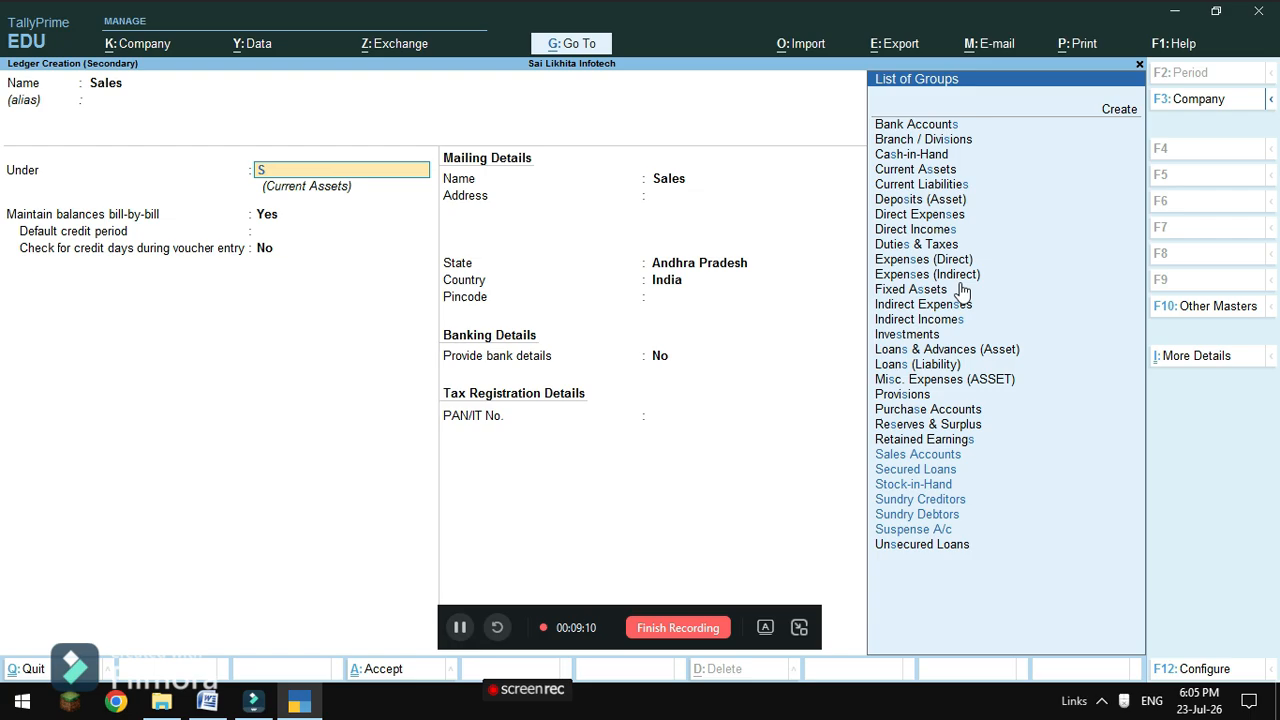
key("Return")
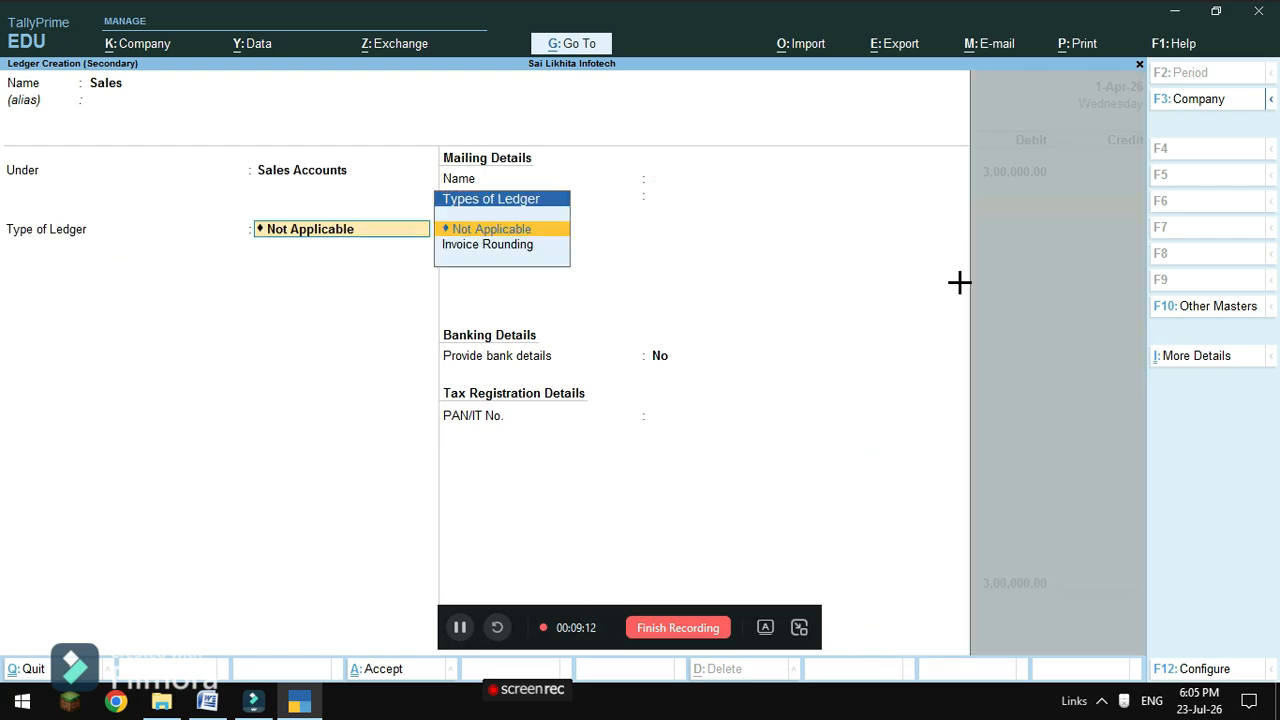
key("Return")
key("Return")
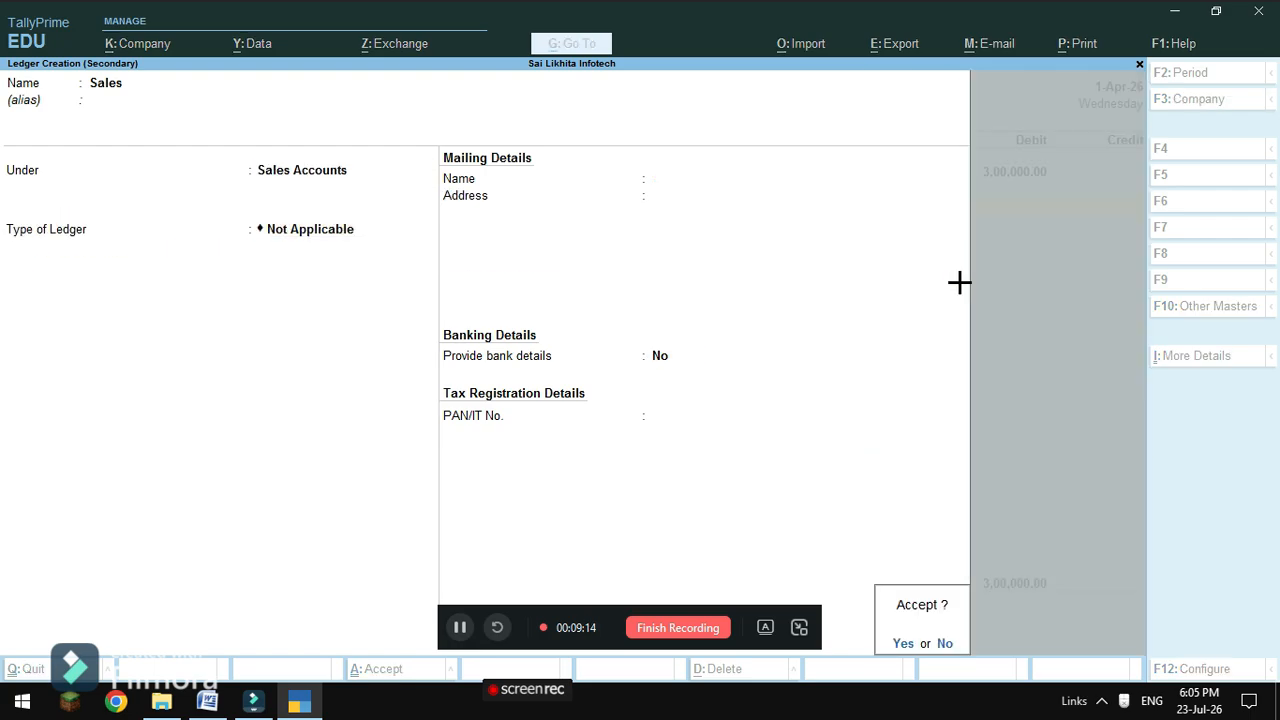
key("Return")
key("Return")
key("Return")
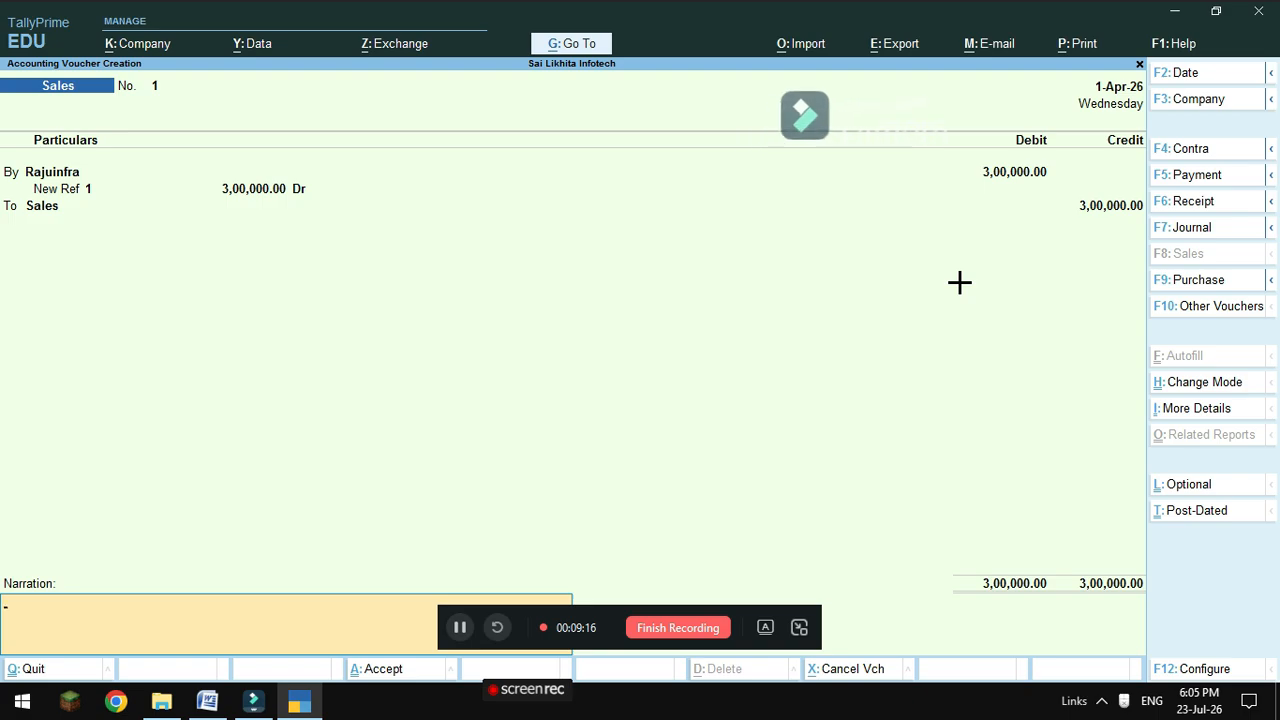
key("Return")
key("Return")
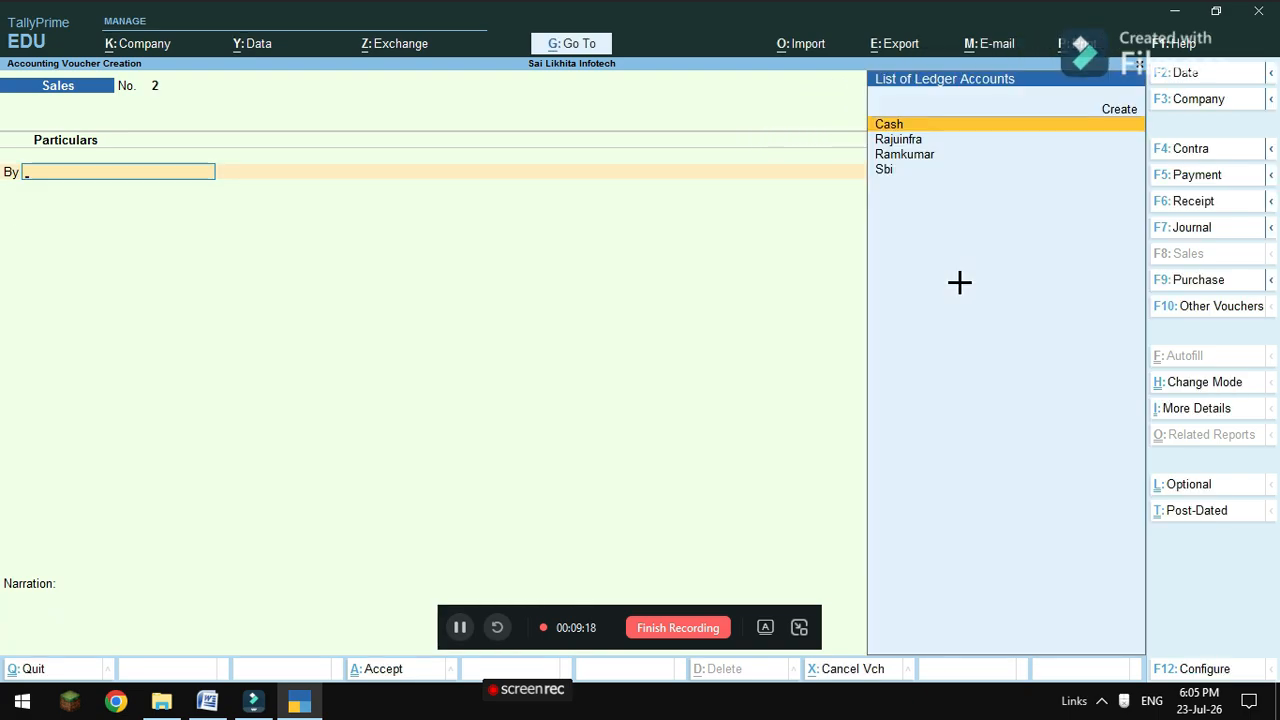
Review the problem sheet in ledgers.docx, then go back to TallyPrime's blank Sales voucher No. 2.
mouse_move(207, 701)
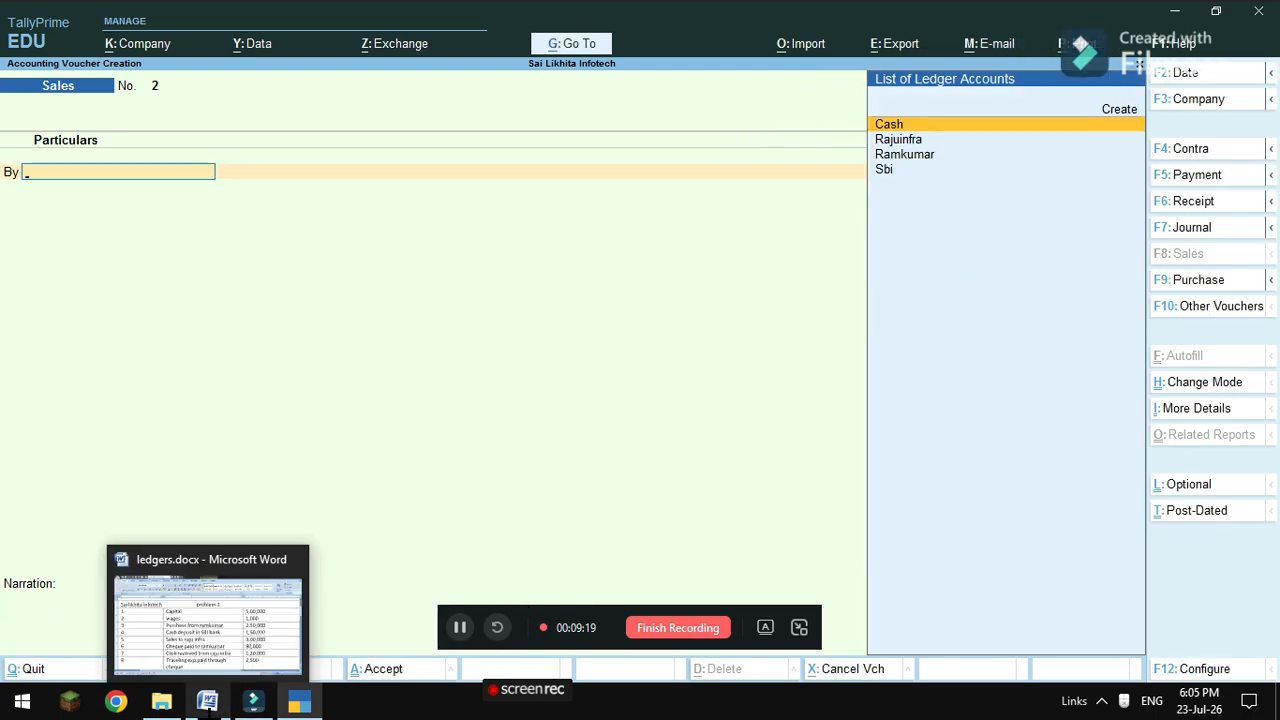
left_click(220, 645)
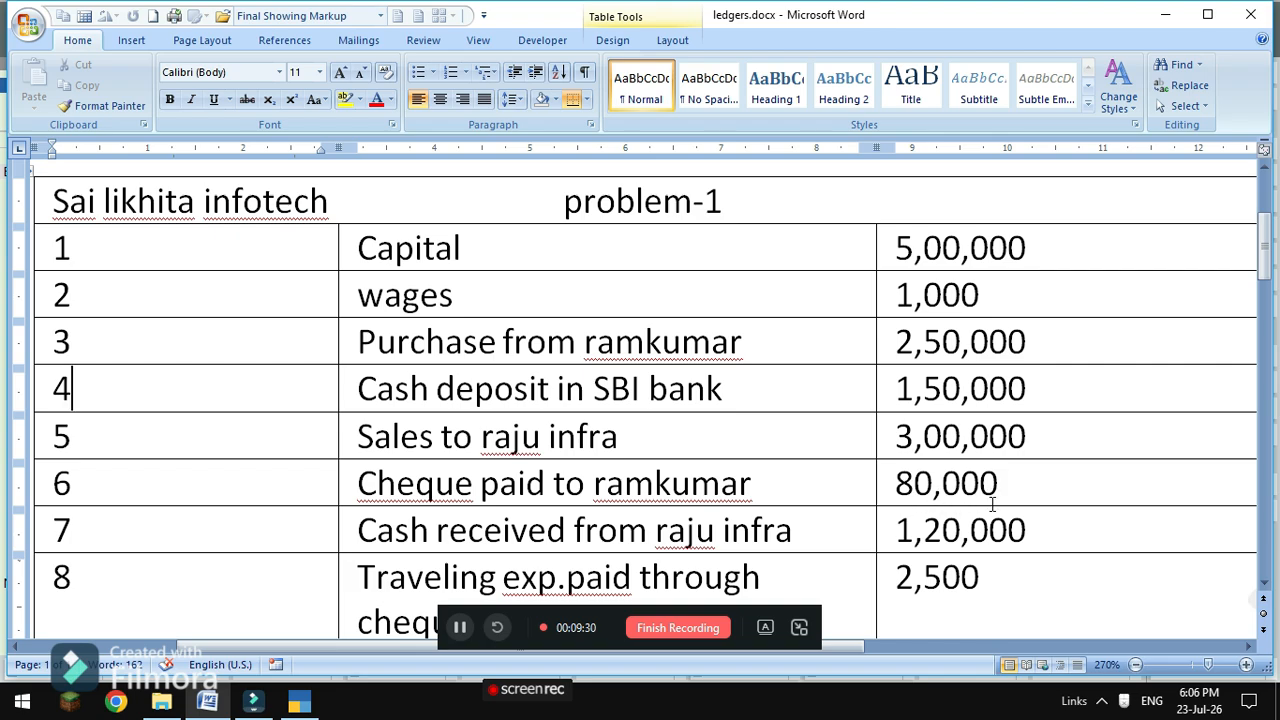
mouse_move(299, 703)
left_click(312, 652)
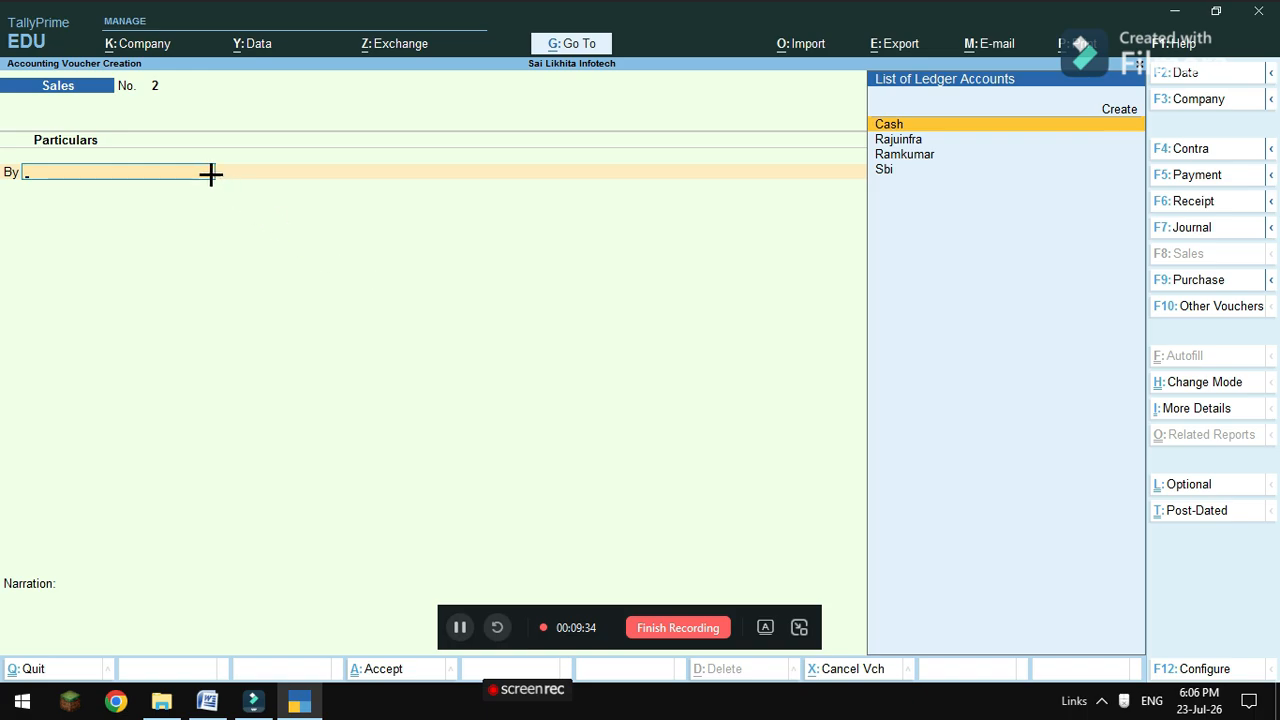
In a Payment voucher, debit Ramkumar 80,000 against Agst Ref bill 1 and credit Sbi.
left_click(1188, 178)
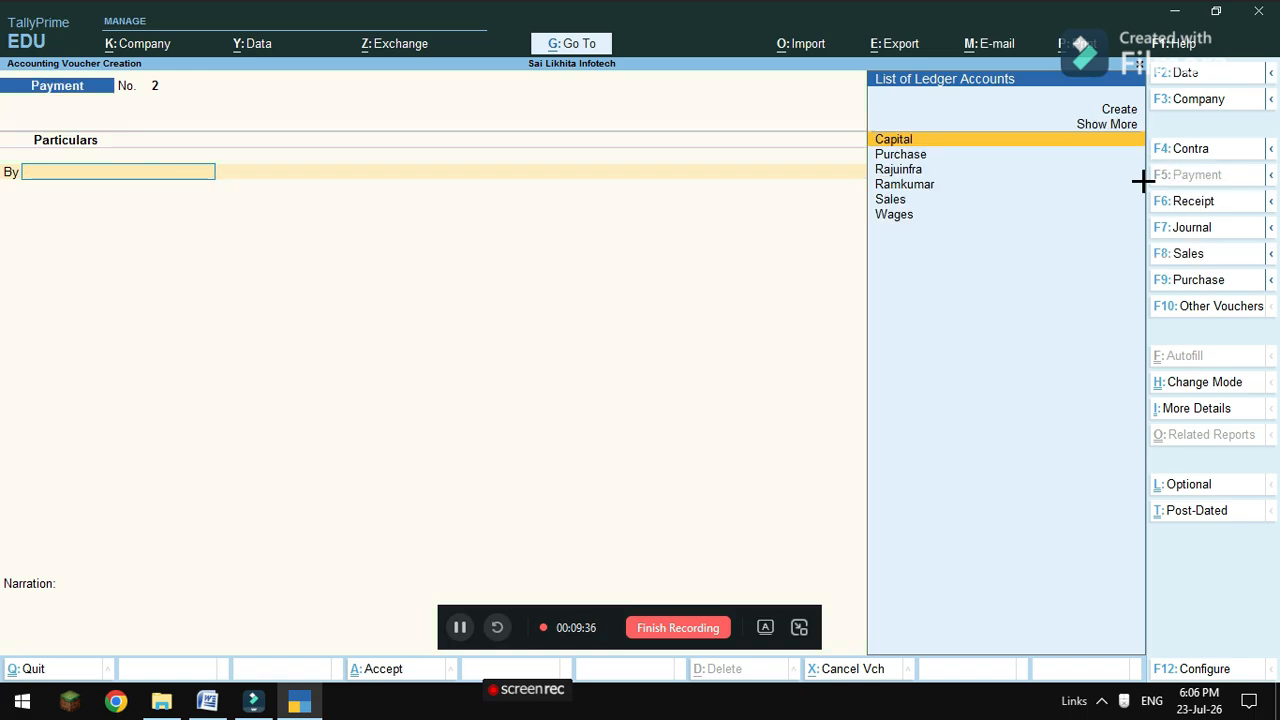
left_click(907, 190)
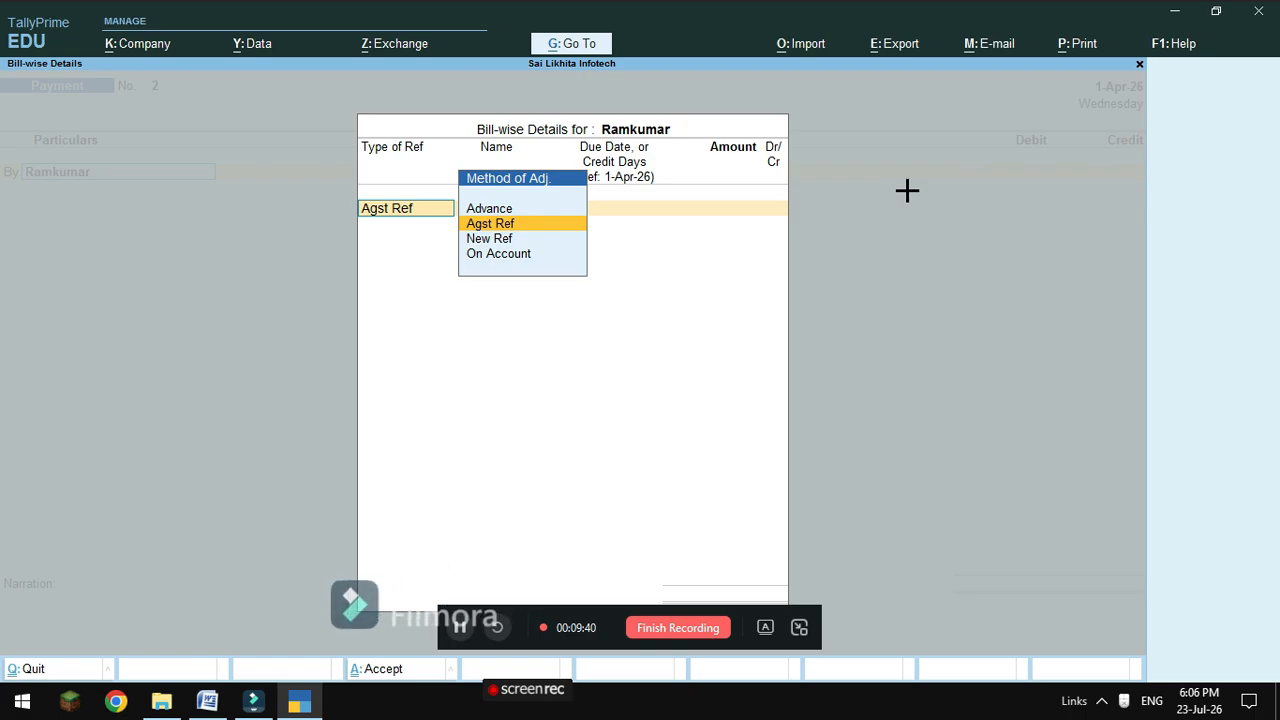
key("Return")
key("Return")
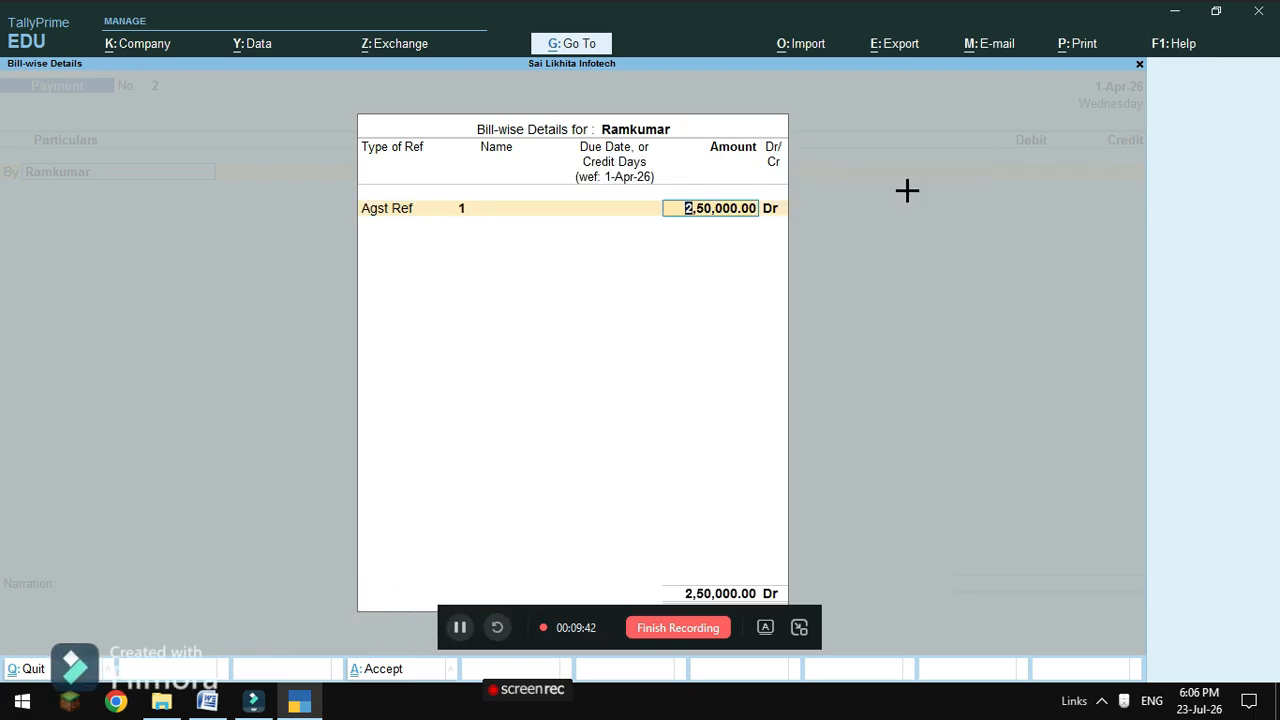
type("80000")
key("Return")
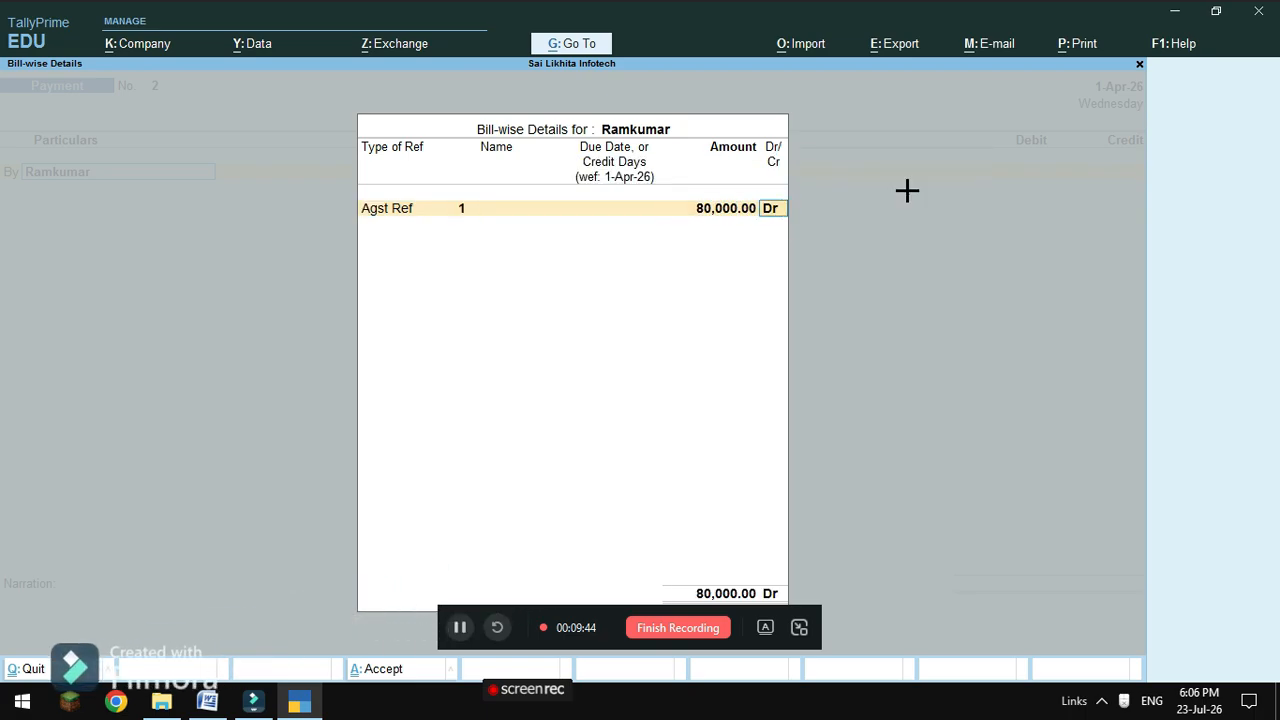
key("Return")
key("Return")
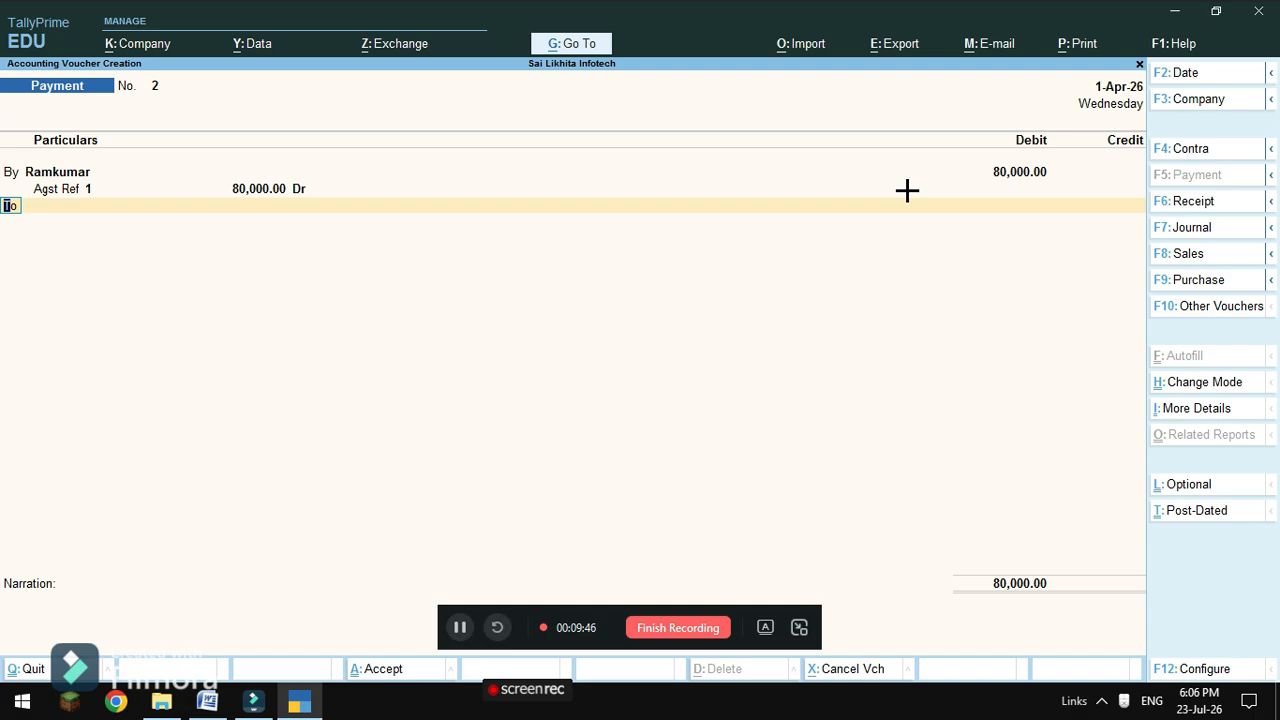
key("Return")
key("Down")
key("Down")
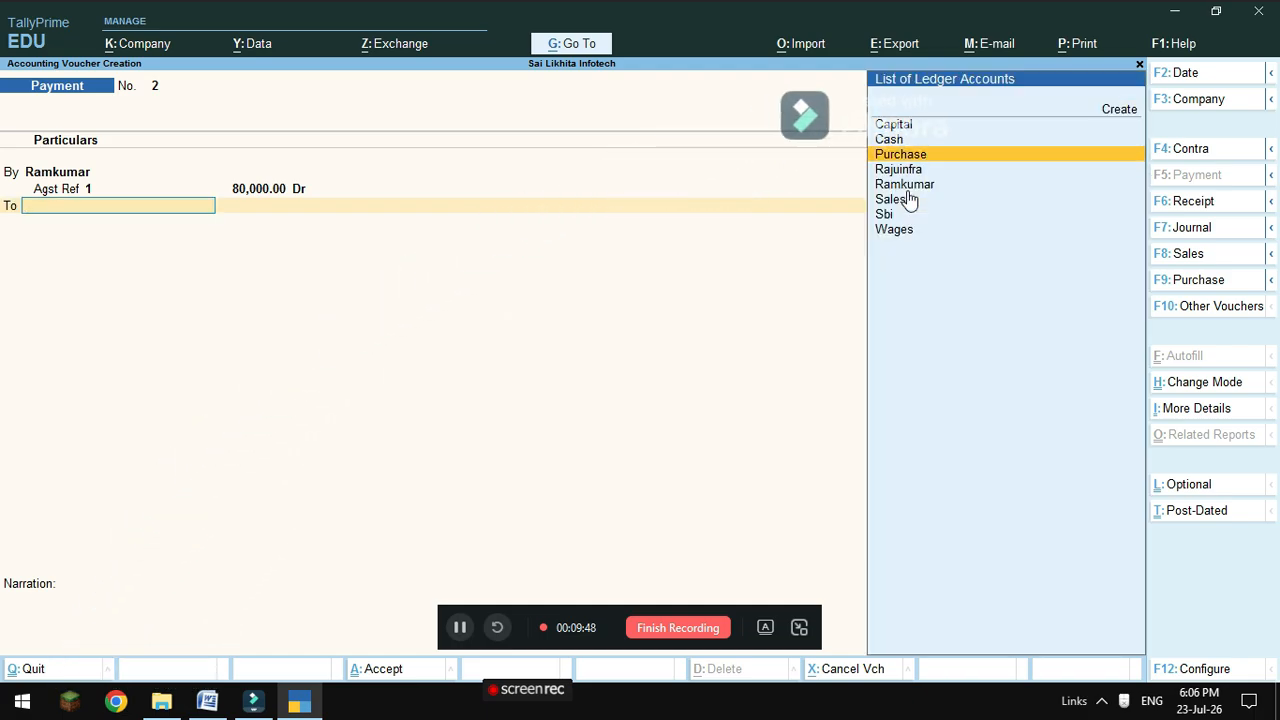
key("Down")
key("Down")
key("Down")
key("Down")
key("Return")
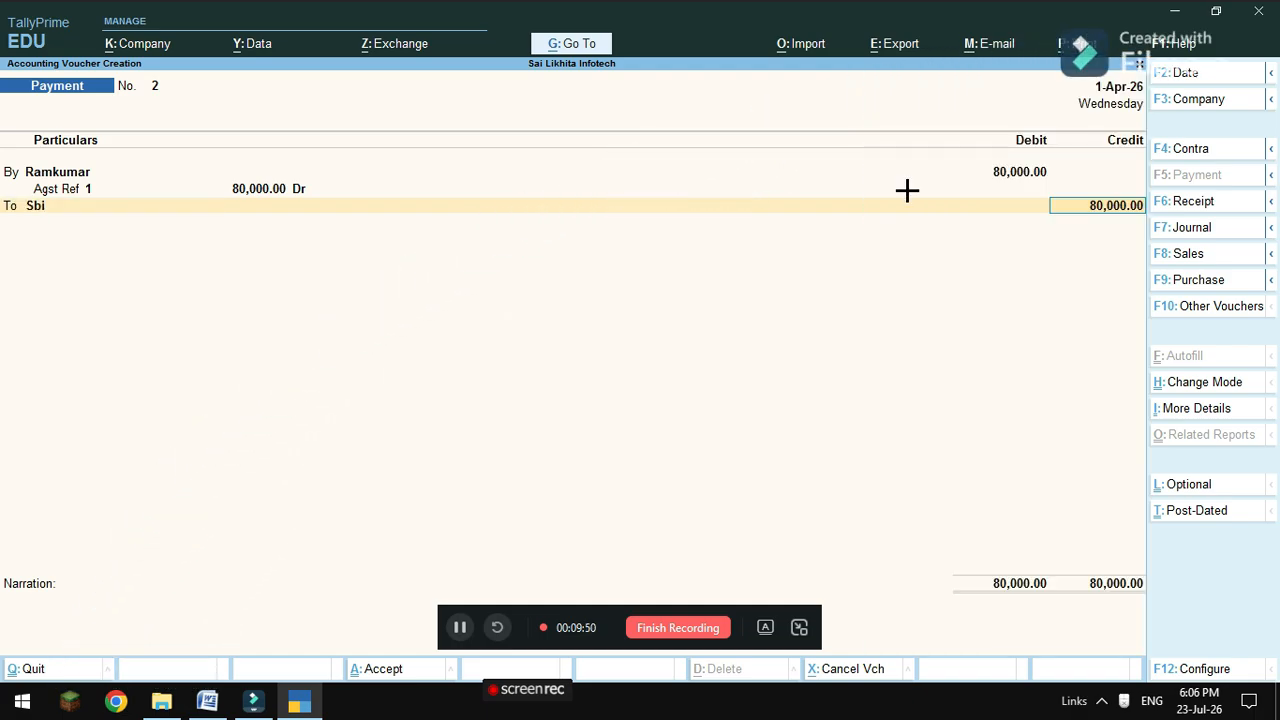
key("Return")
key("Return")
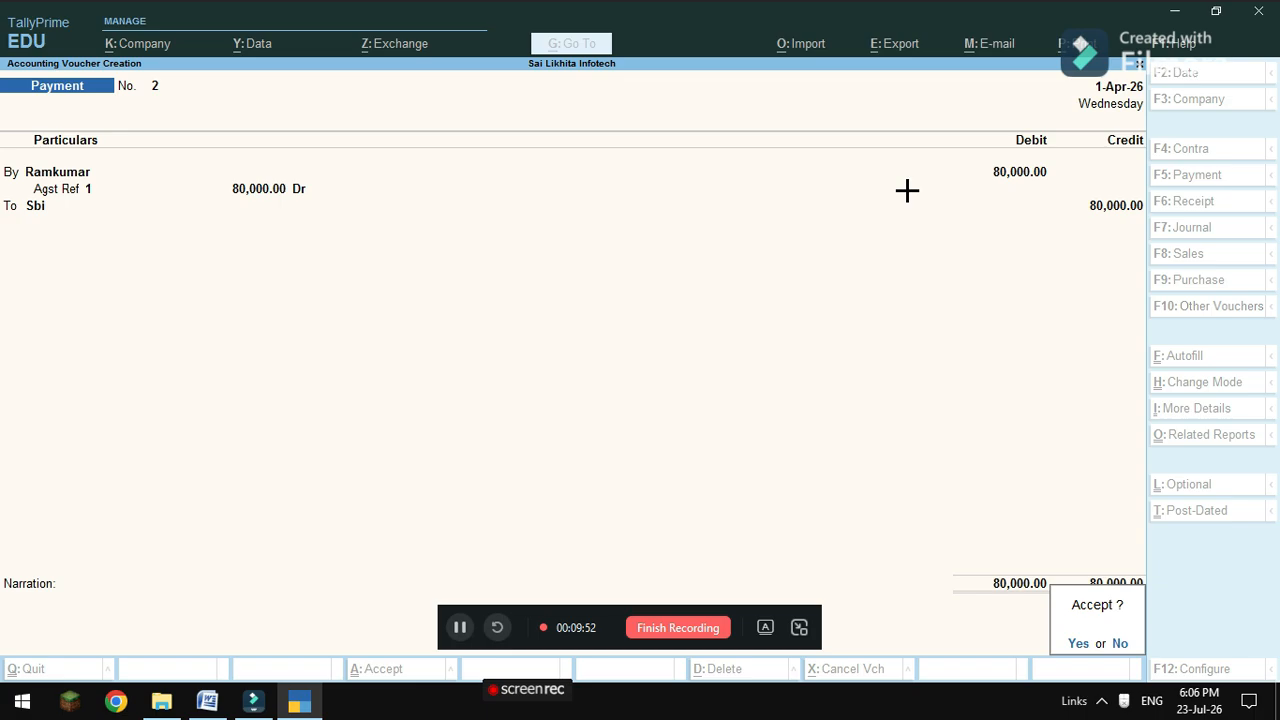
key("Return")
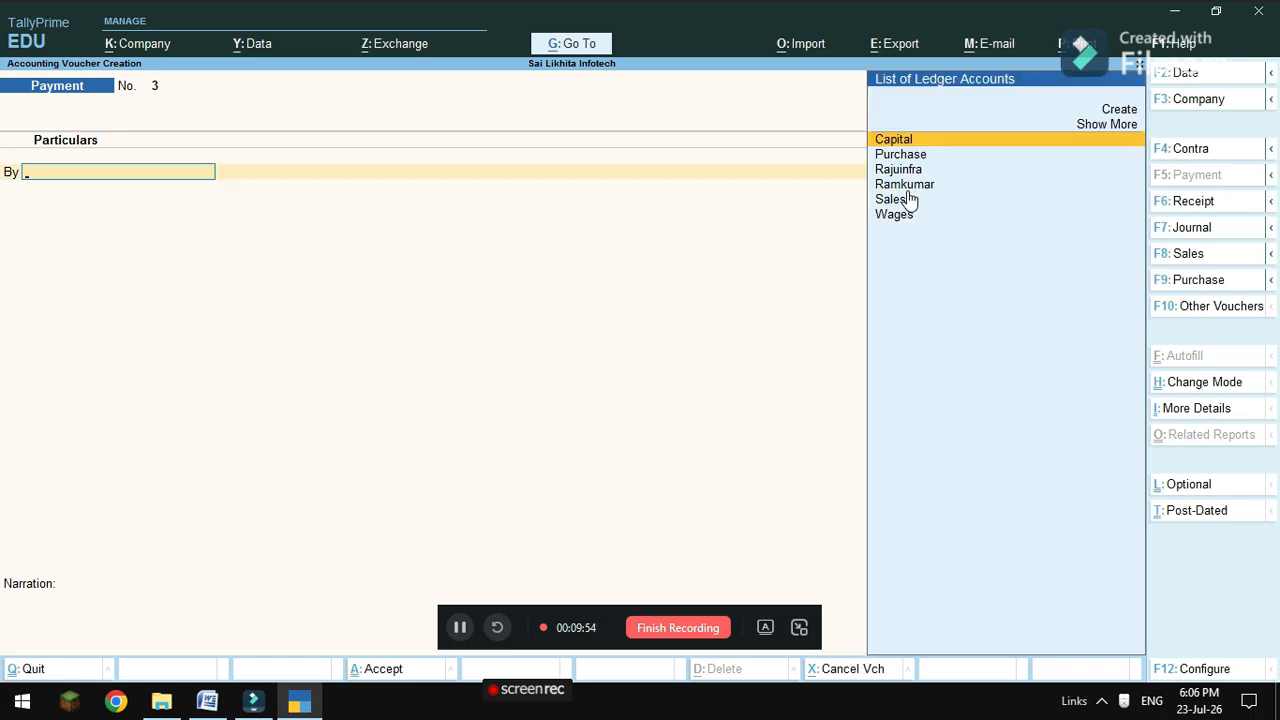
mouse_move(207, 703)
left_click(206, 646)
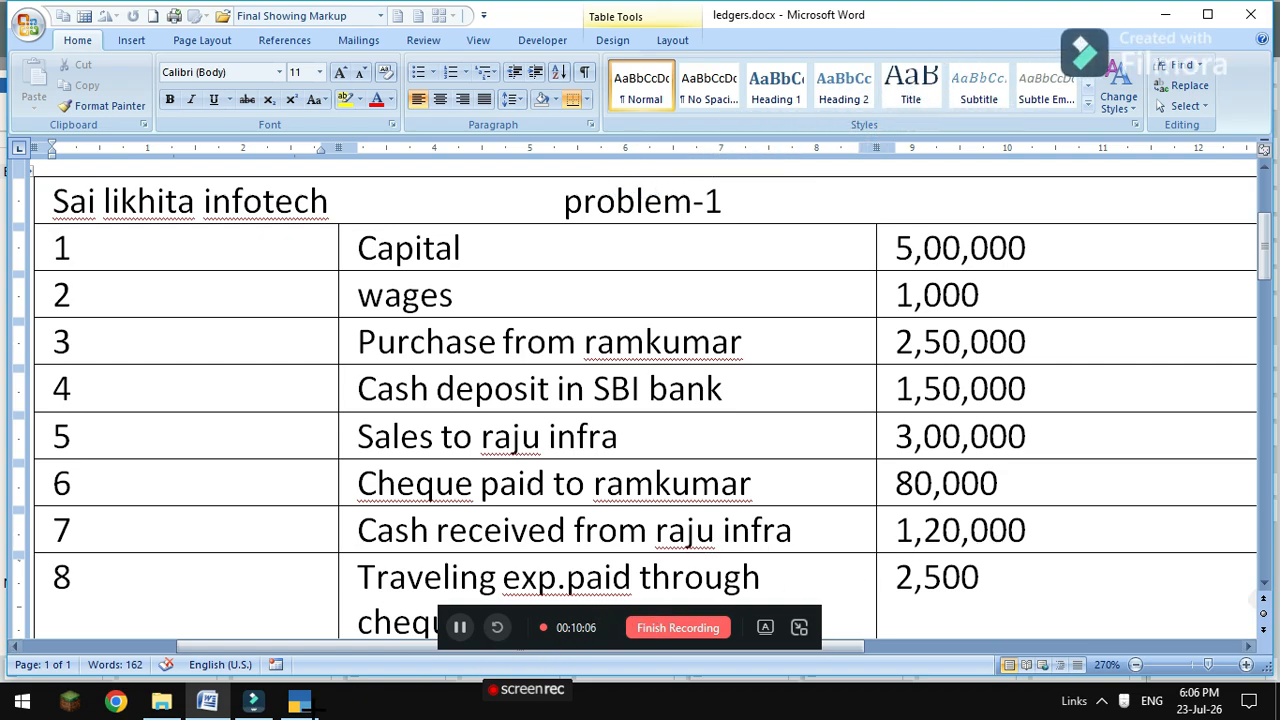
left_click(299, 701)
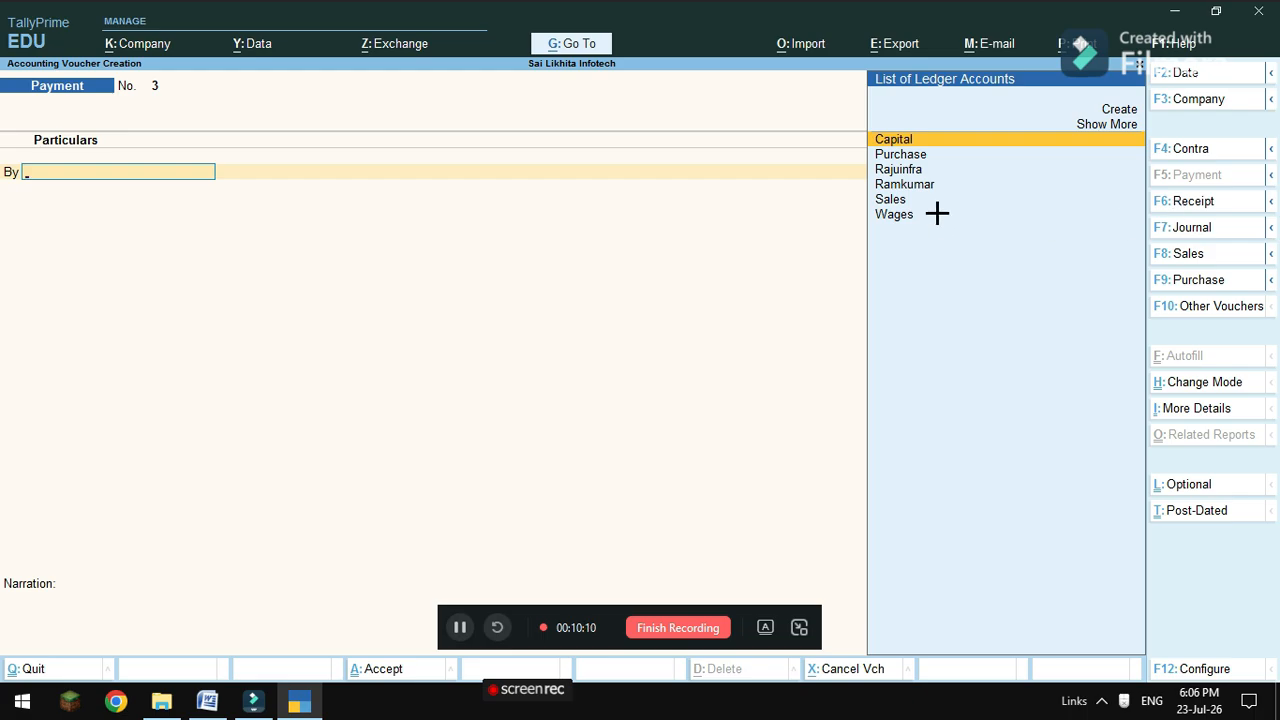
Start a Journal entry for Rajuinfra with 1,20,000 credited against bill reference 1.
left_click(1195, 228)
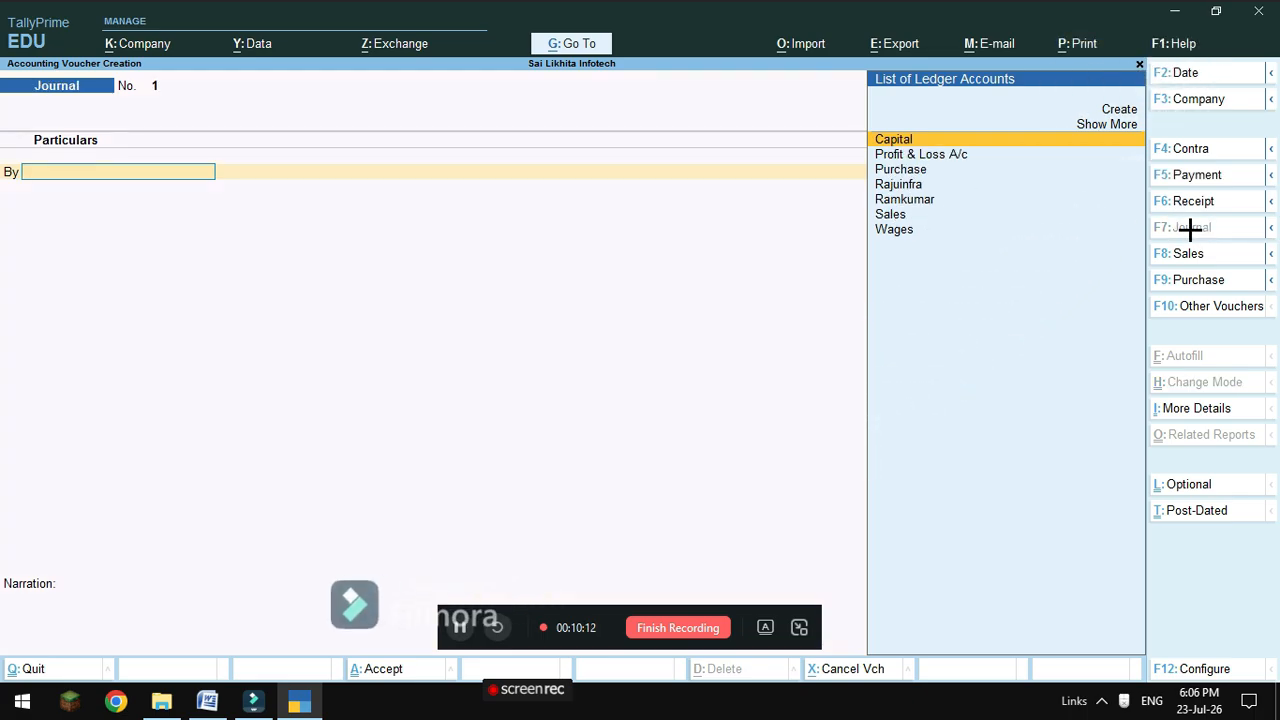
left_click(900, 190)
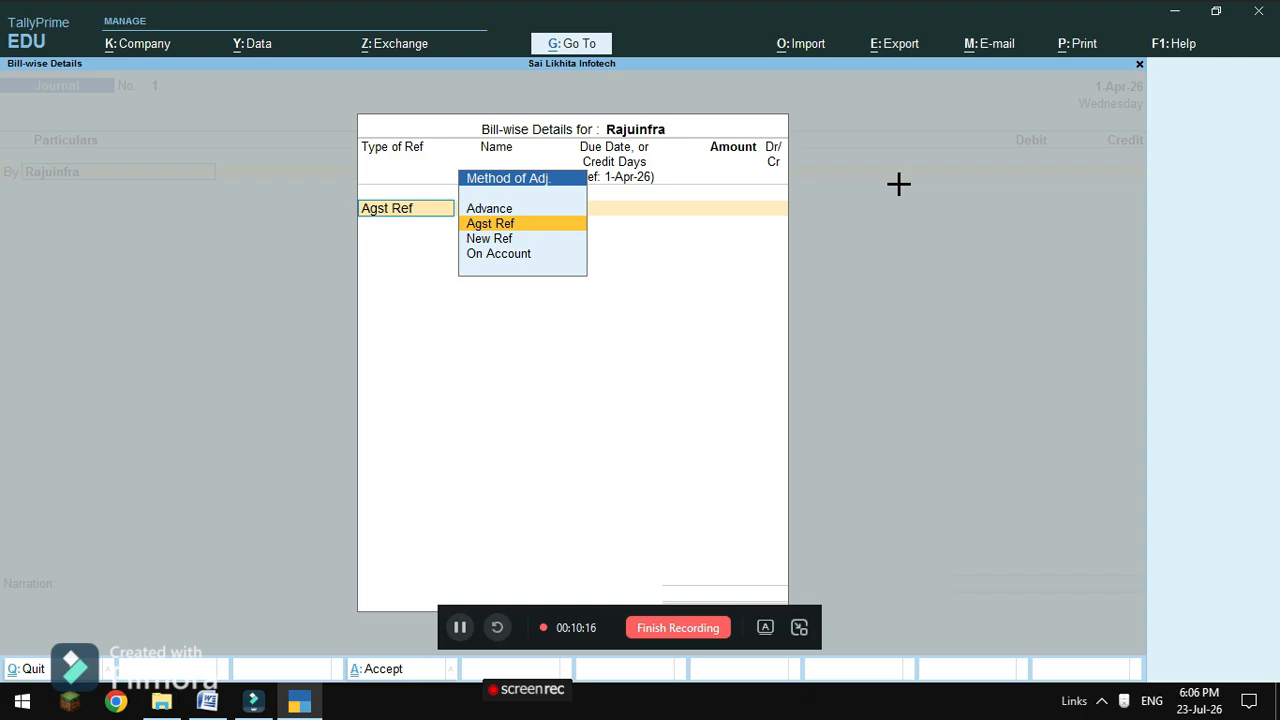
key("Return")
key("Return")
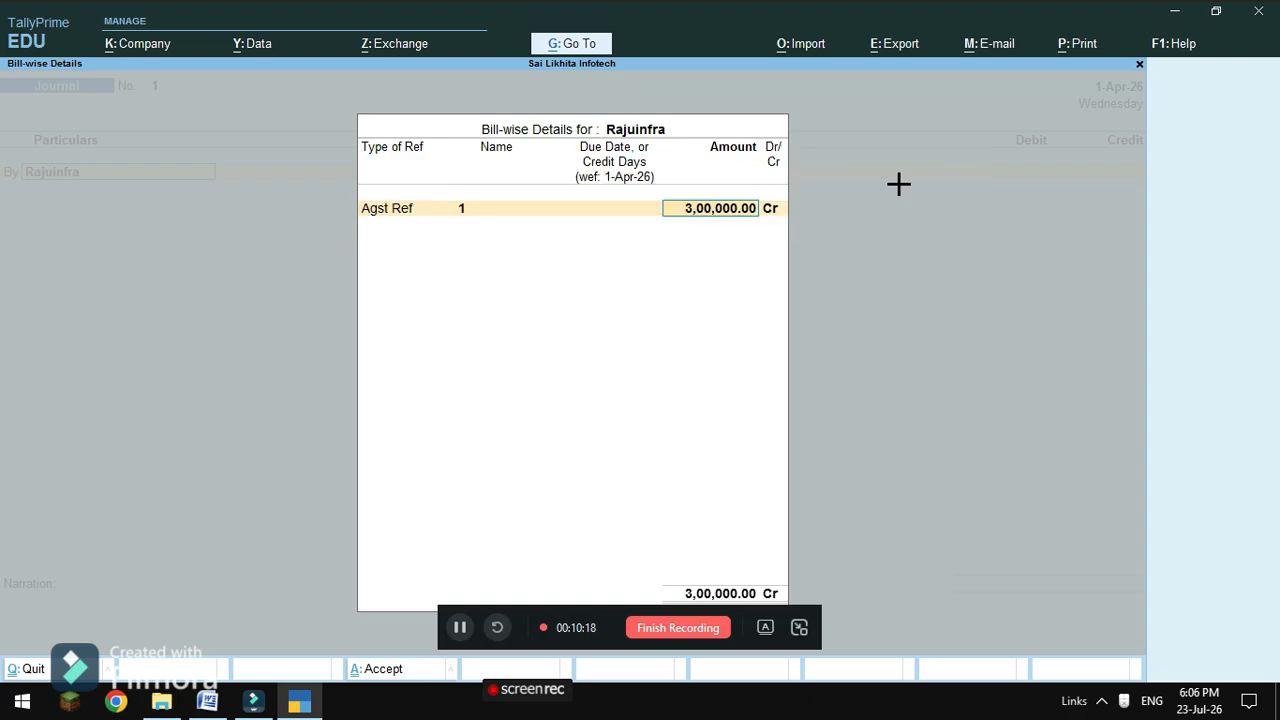
type("120000")
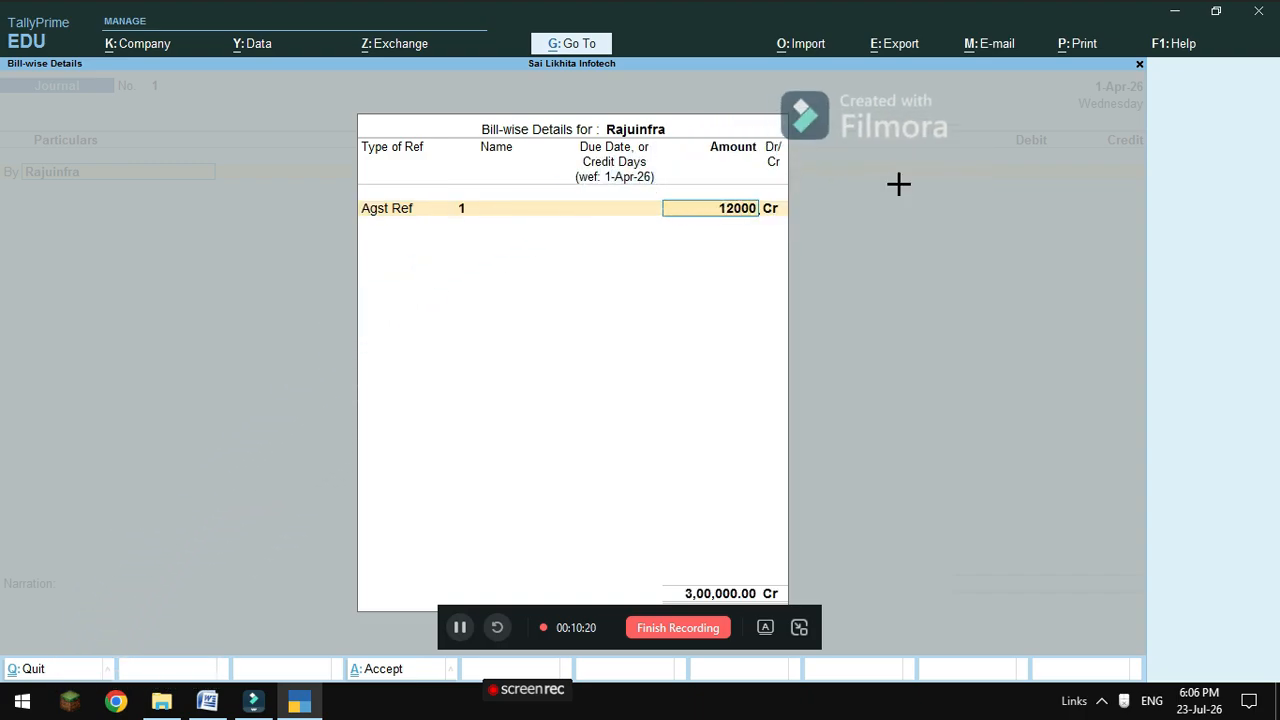
key("Return")
key("Return")
key("Return")
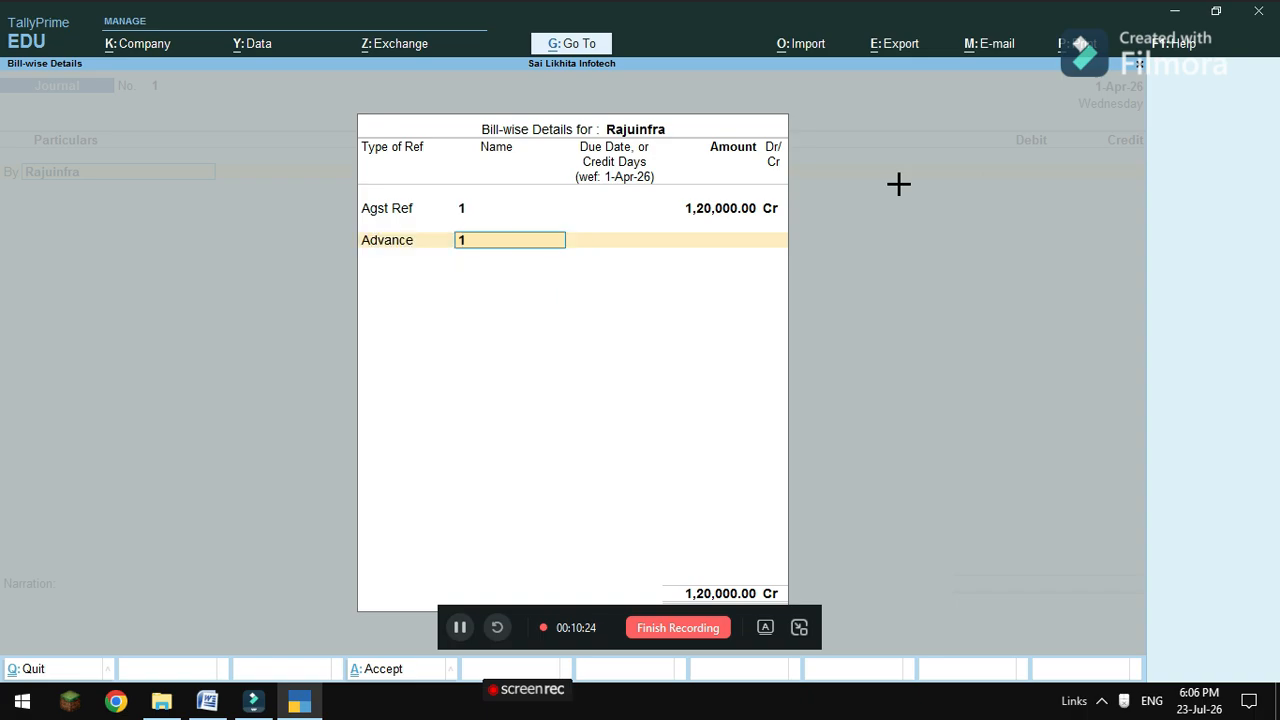
Quit the bill-wise details, switch to Receipt, and abandon the unfinished voucher.
key("BackSpace")
key("BackSpace")
key("BackSpace")
key("BackSpace")
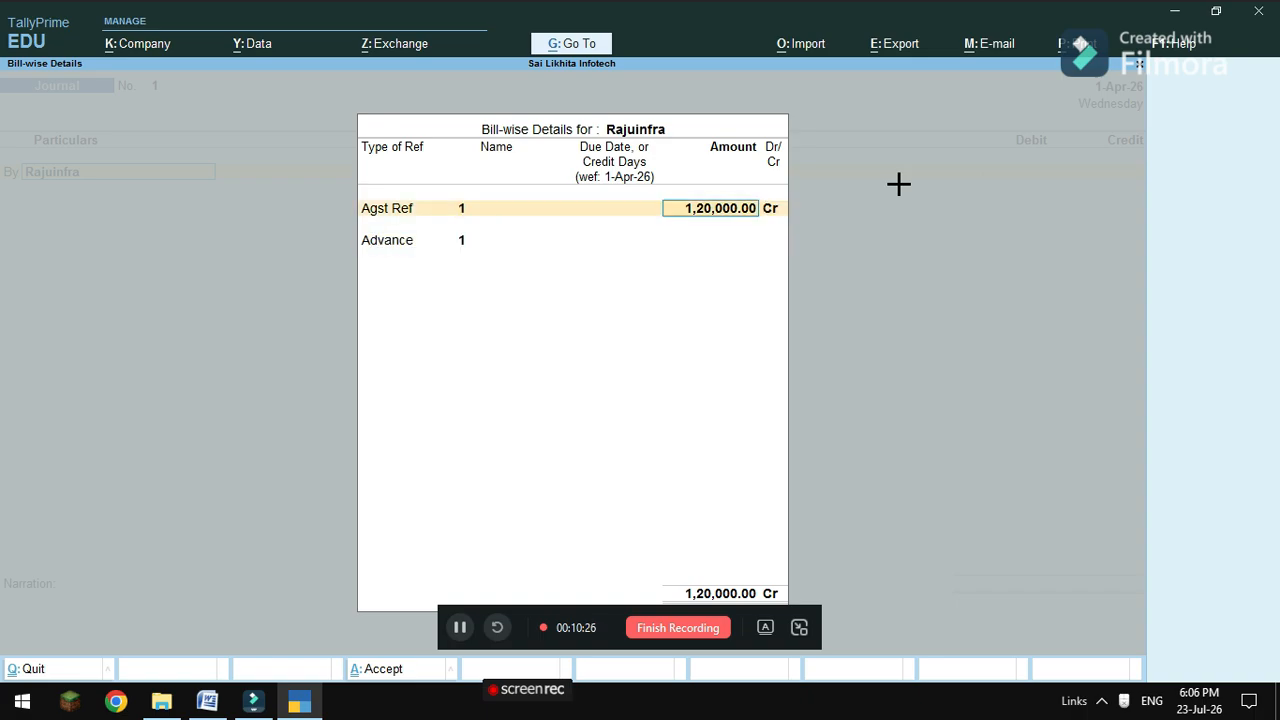
key("Escape")
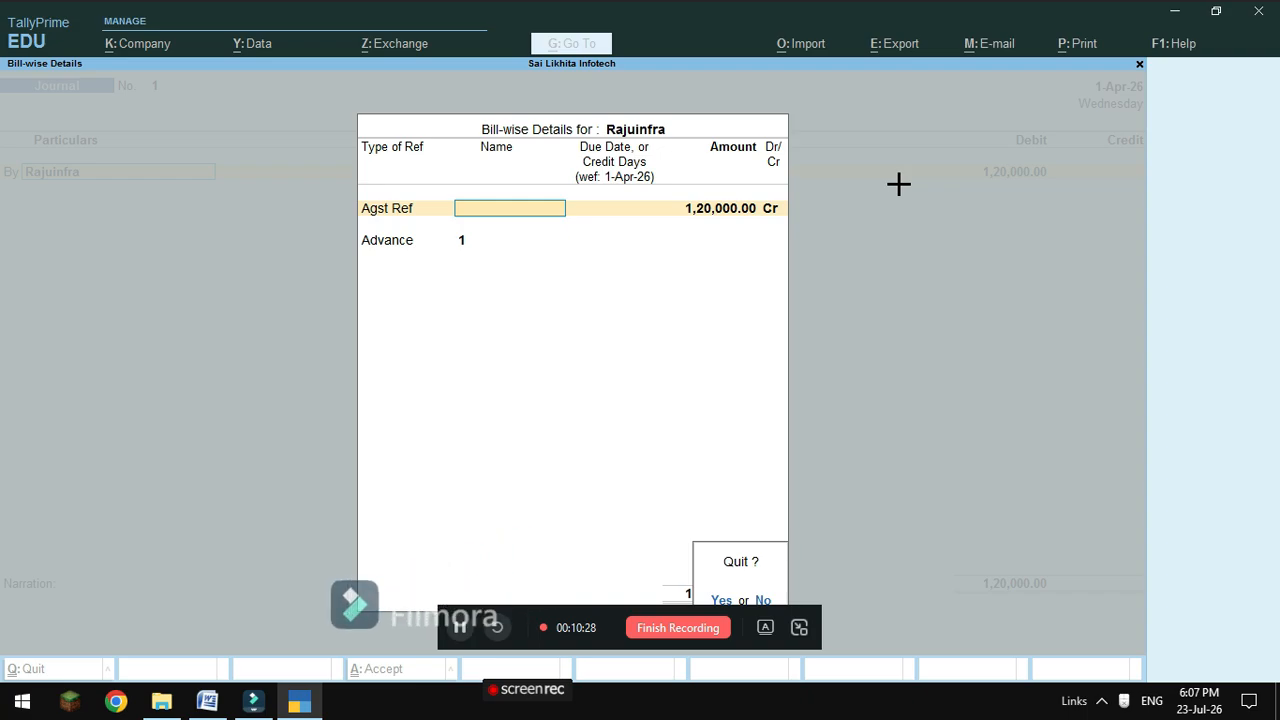
key("y")
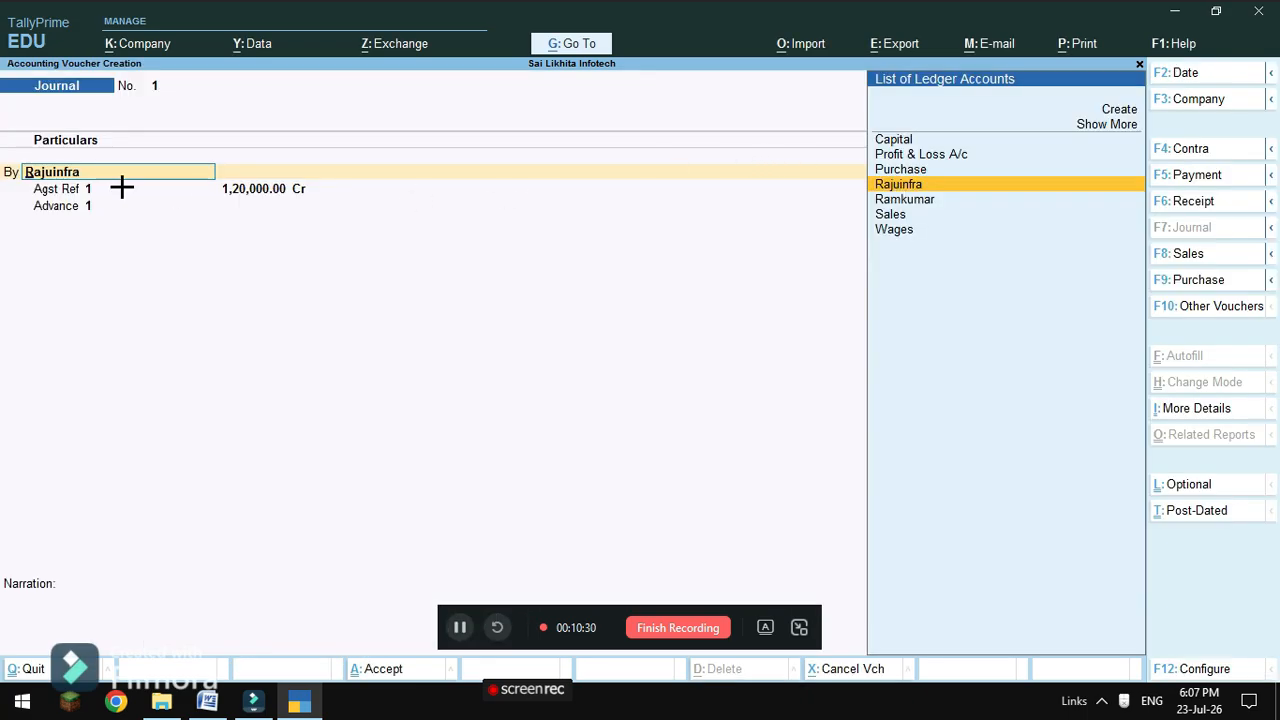
left_click(1200, 200)
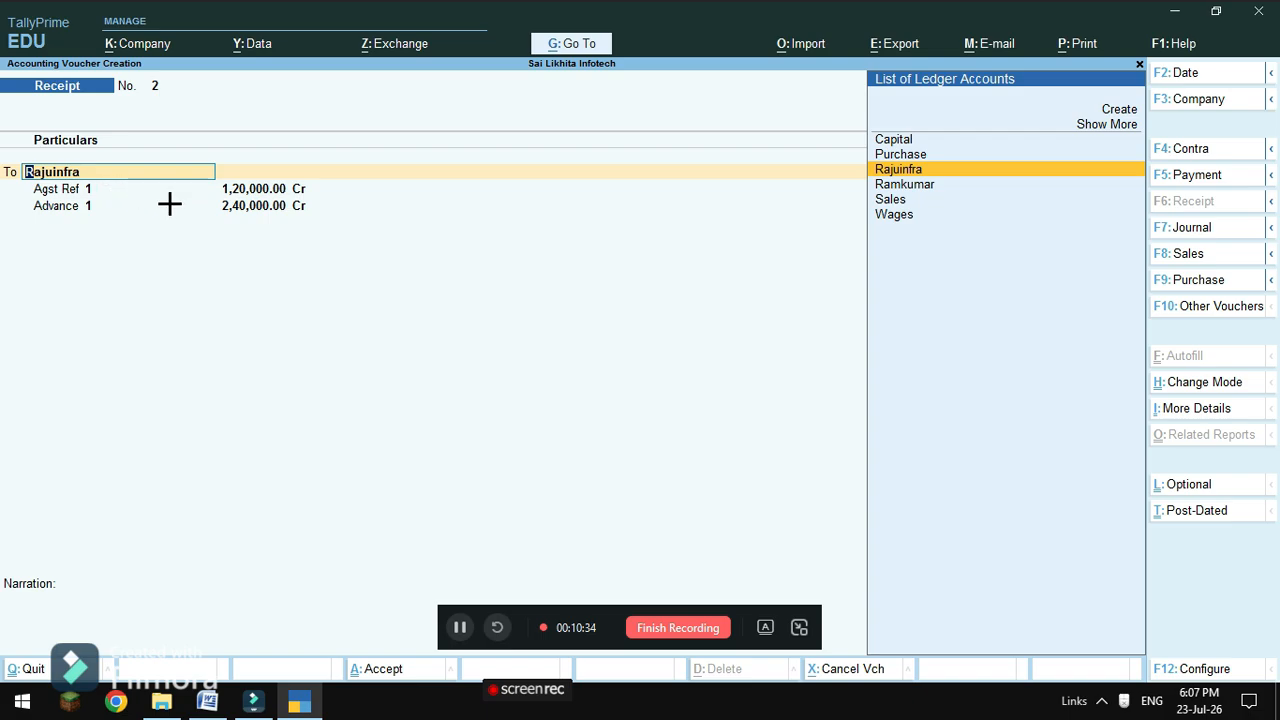
key("Escape")
Start a new Receipt voucher crediting Rajuinfra 1,20,000 against bill reference 1.
key("y")
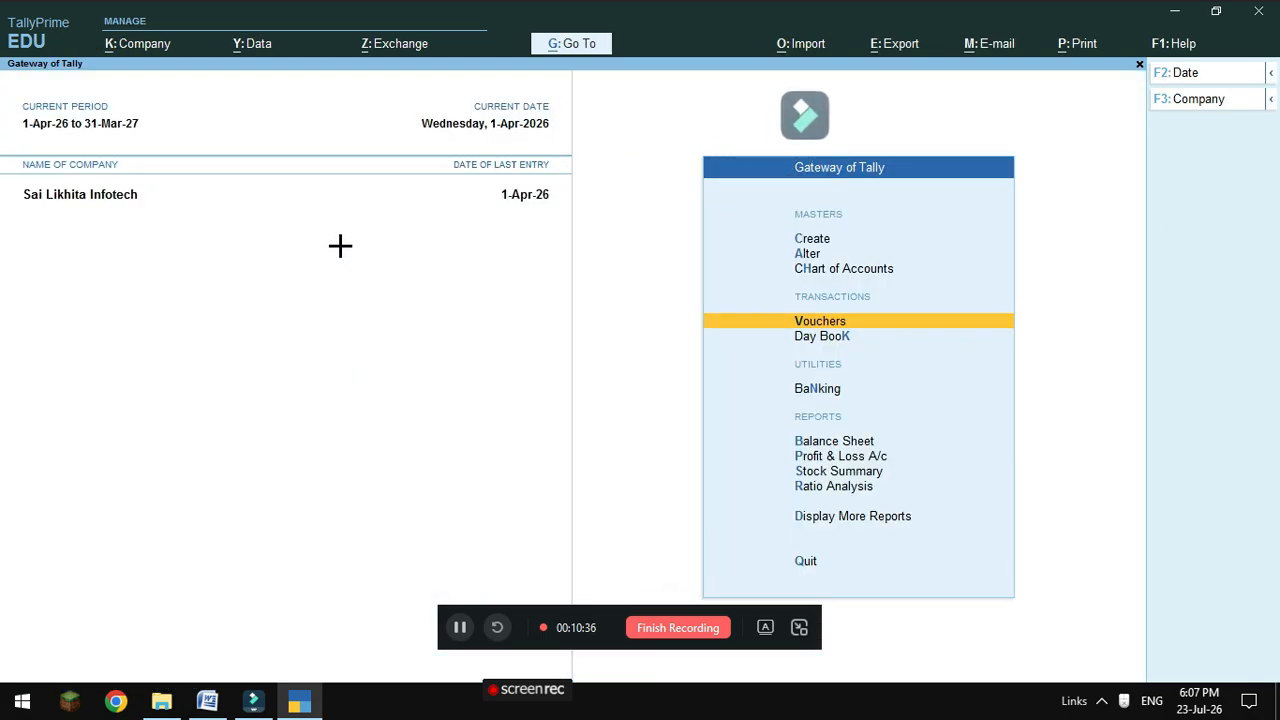
left_click(770, 325)
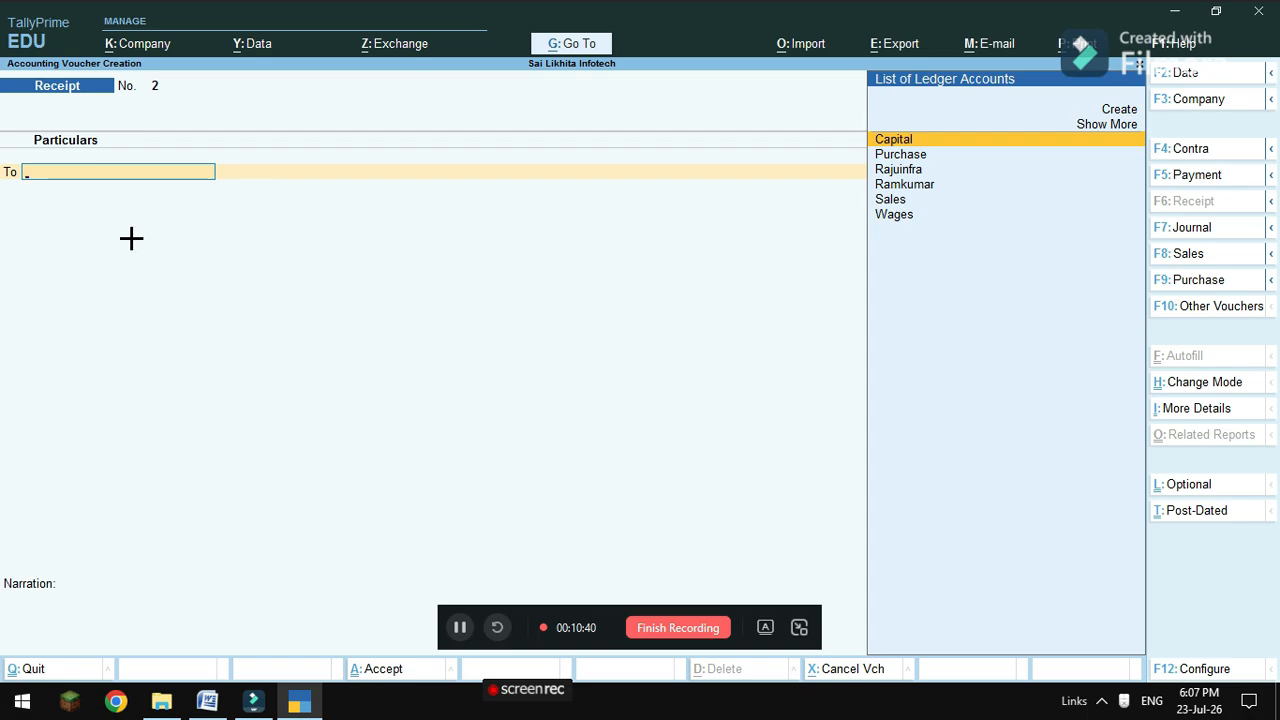
left_click(902, 171)
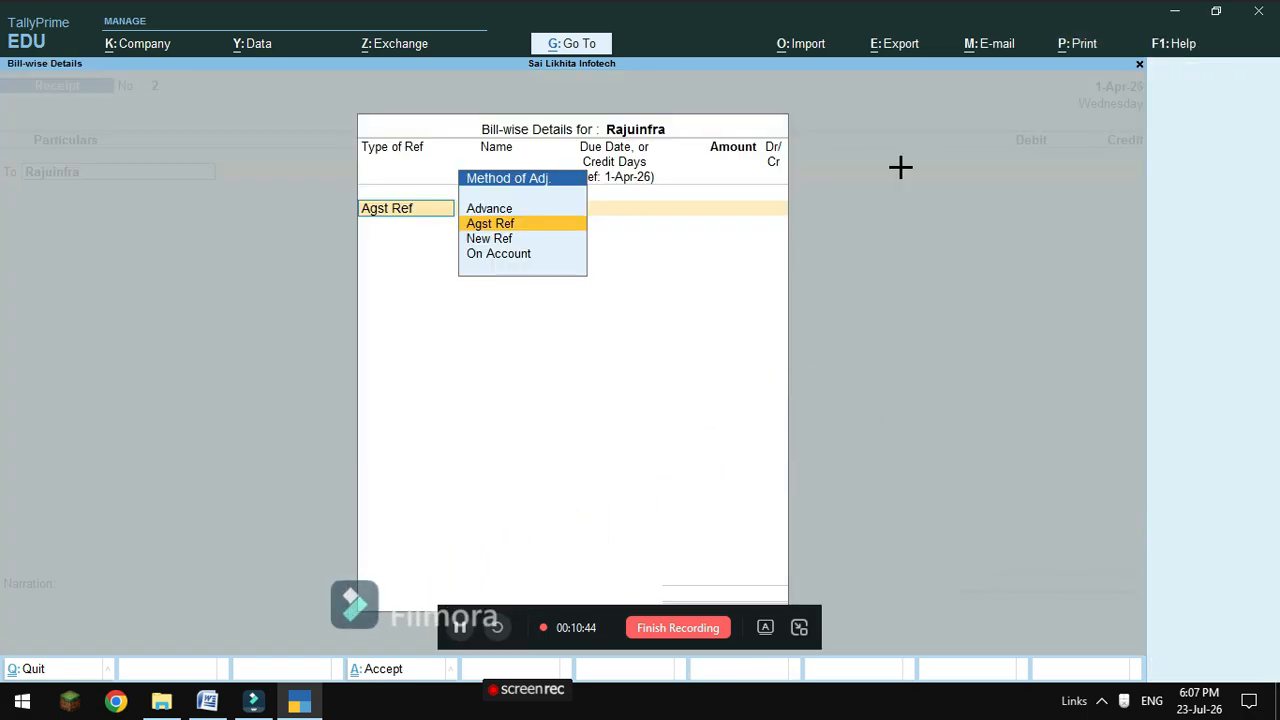
key("Return")
key("Return")
type("1,2")
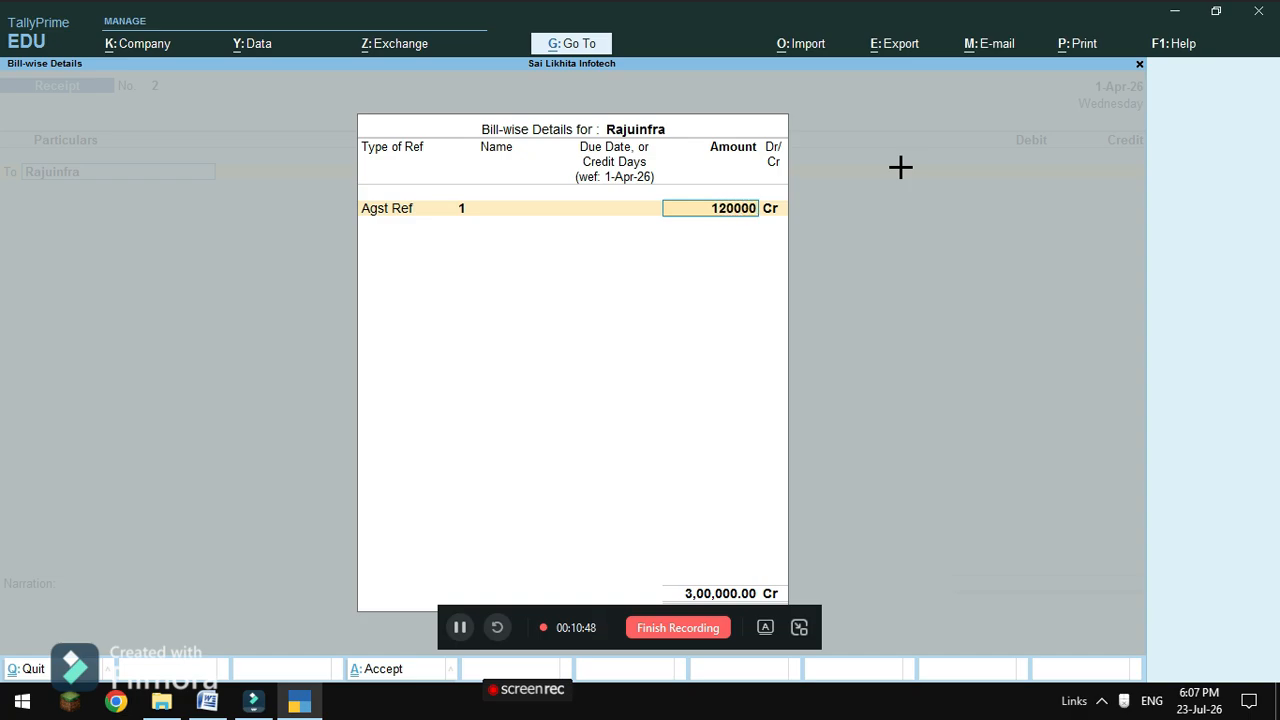
type("0,000")
key("Return")
key("Return")
key("Return")
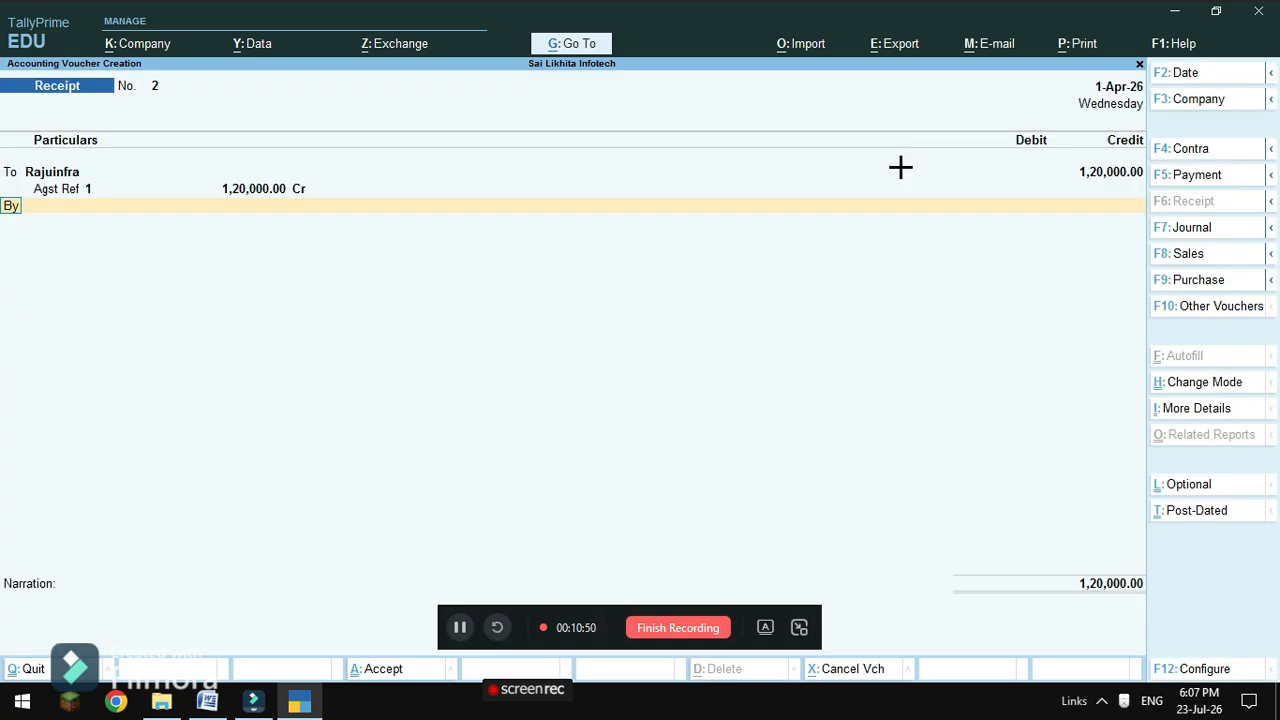
key("Return")
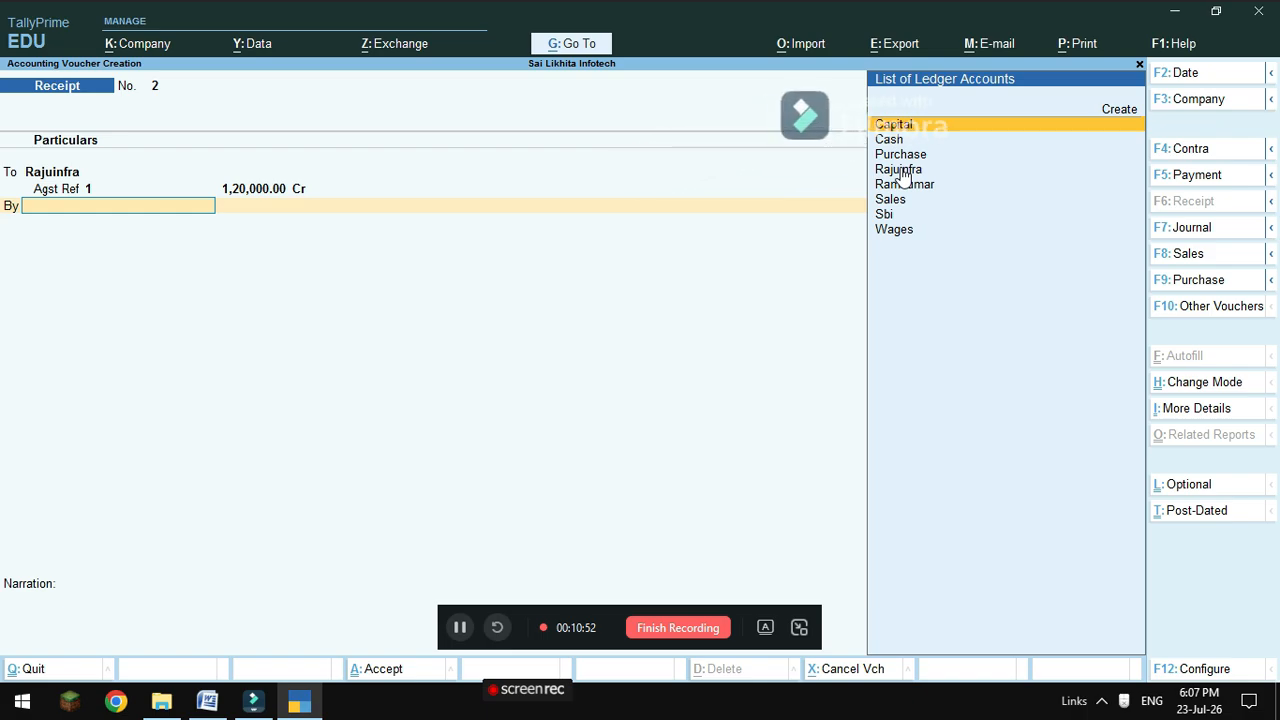
Check the problem sheet, then debit Cash 1,20,000 and complete the receipt.
key("Down")
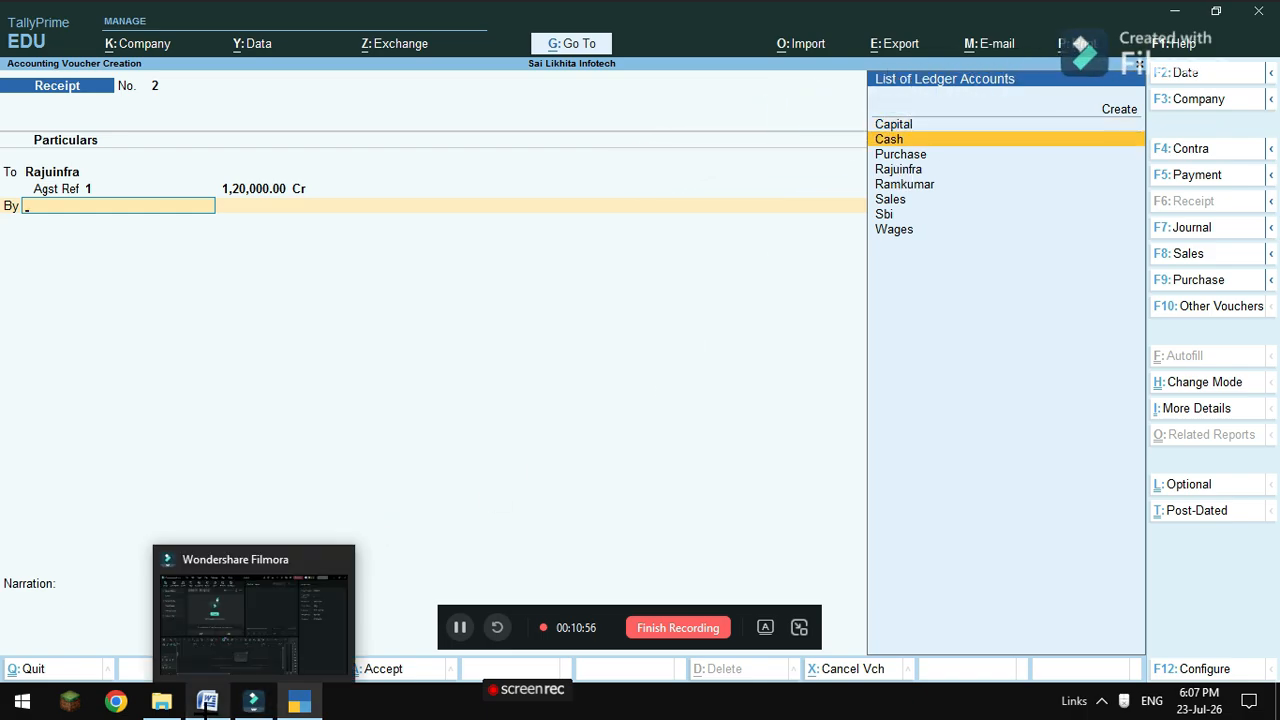
left_click(214, 693)
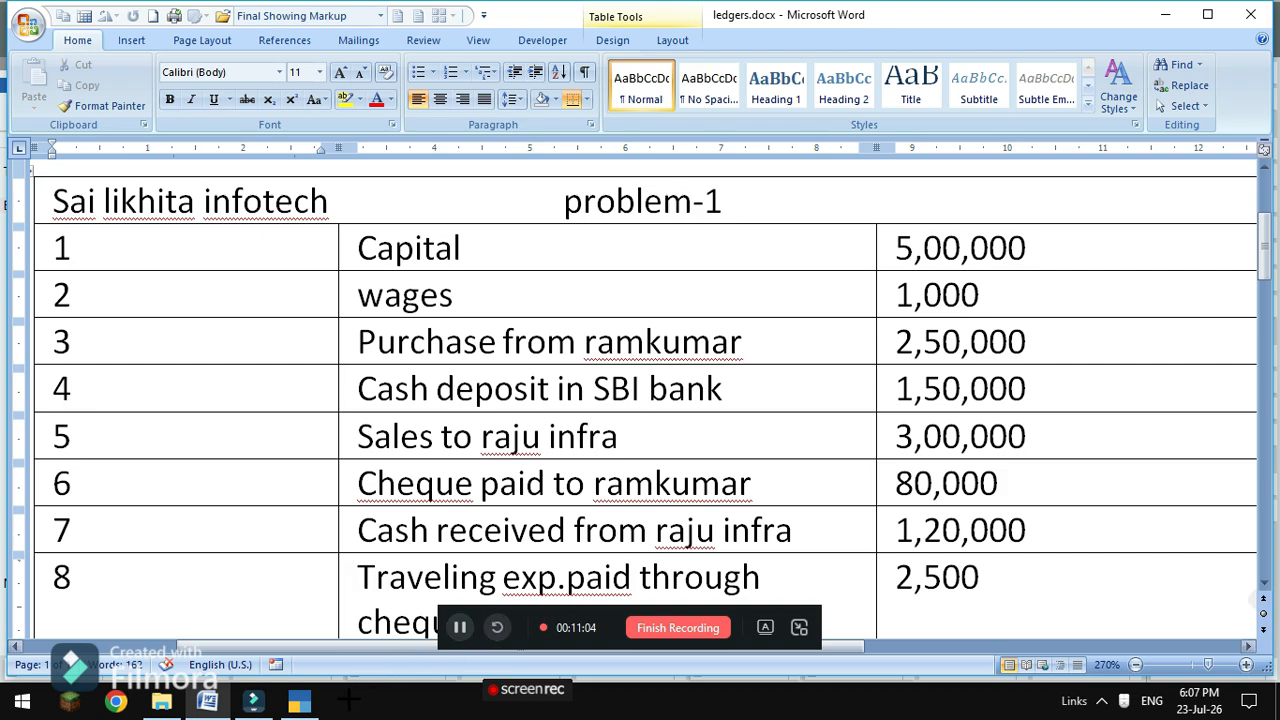
left_click(253, 703)
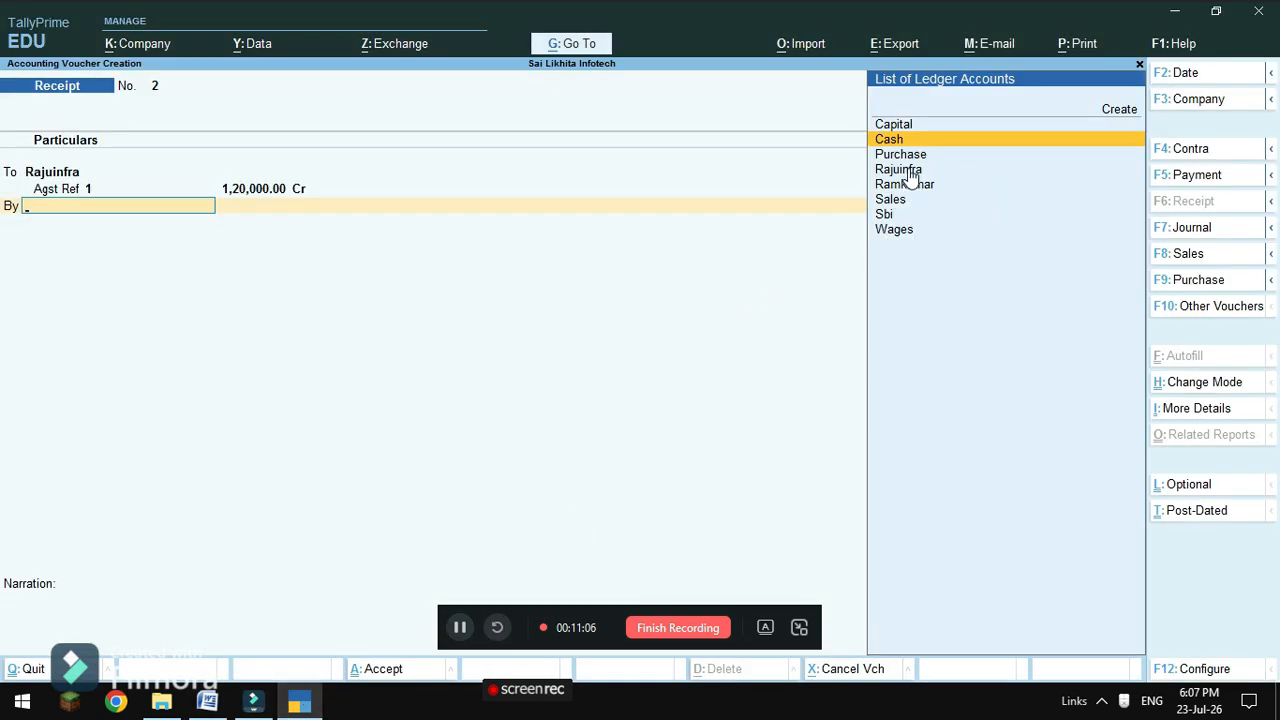
key("Return")
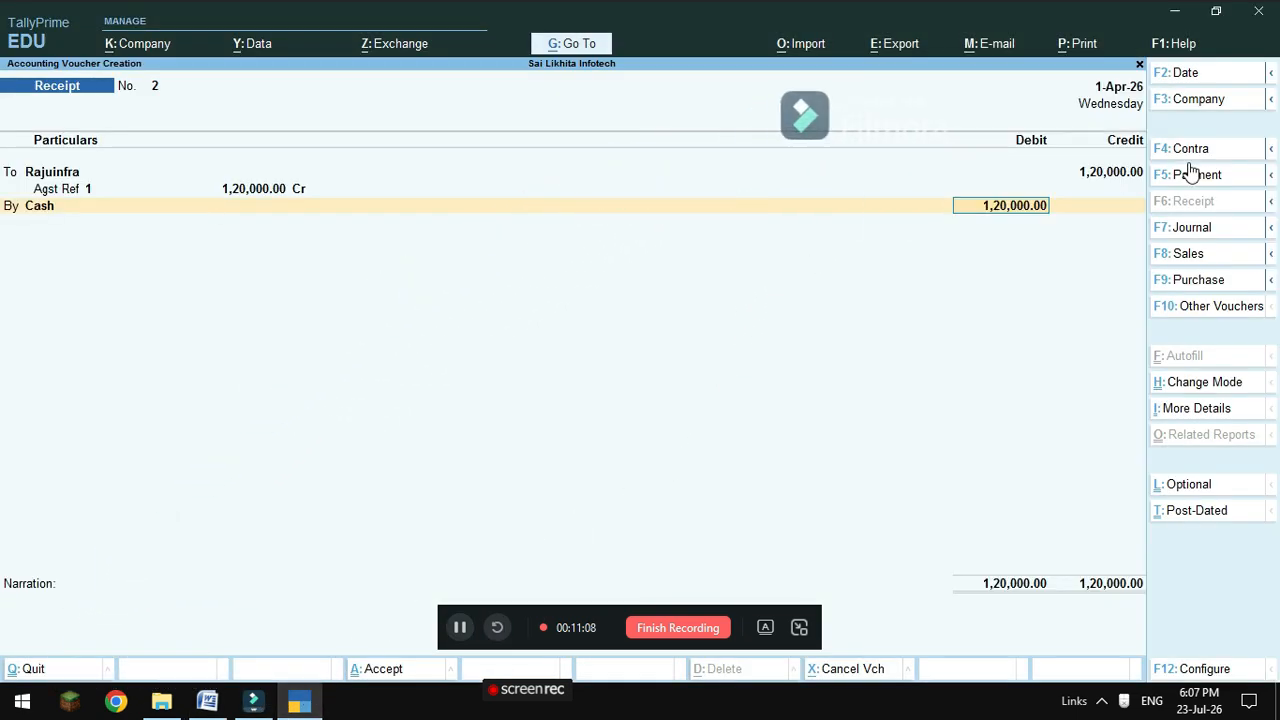
key("Return")
key("Return")
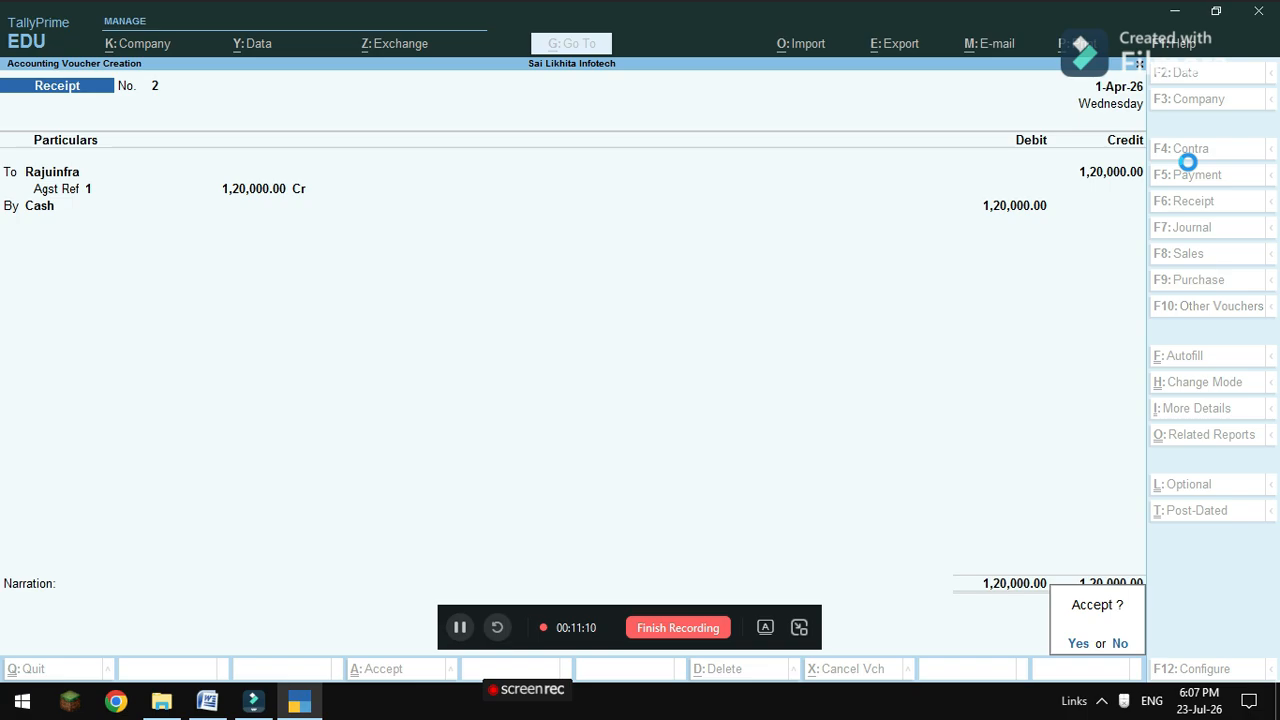
key("Return")
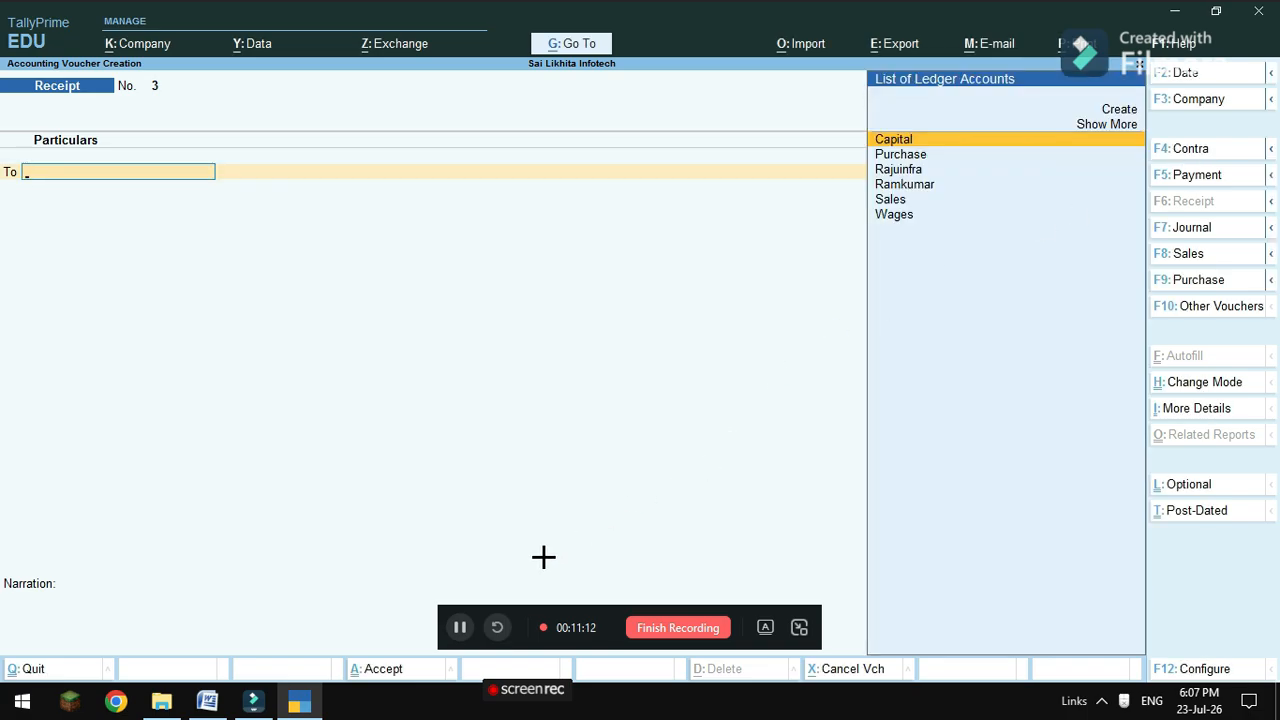
Check the next transaction in the problem sheet in Word.
mouse_move(207, 700)
left_click(218, 630)
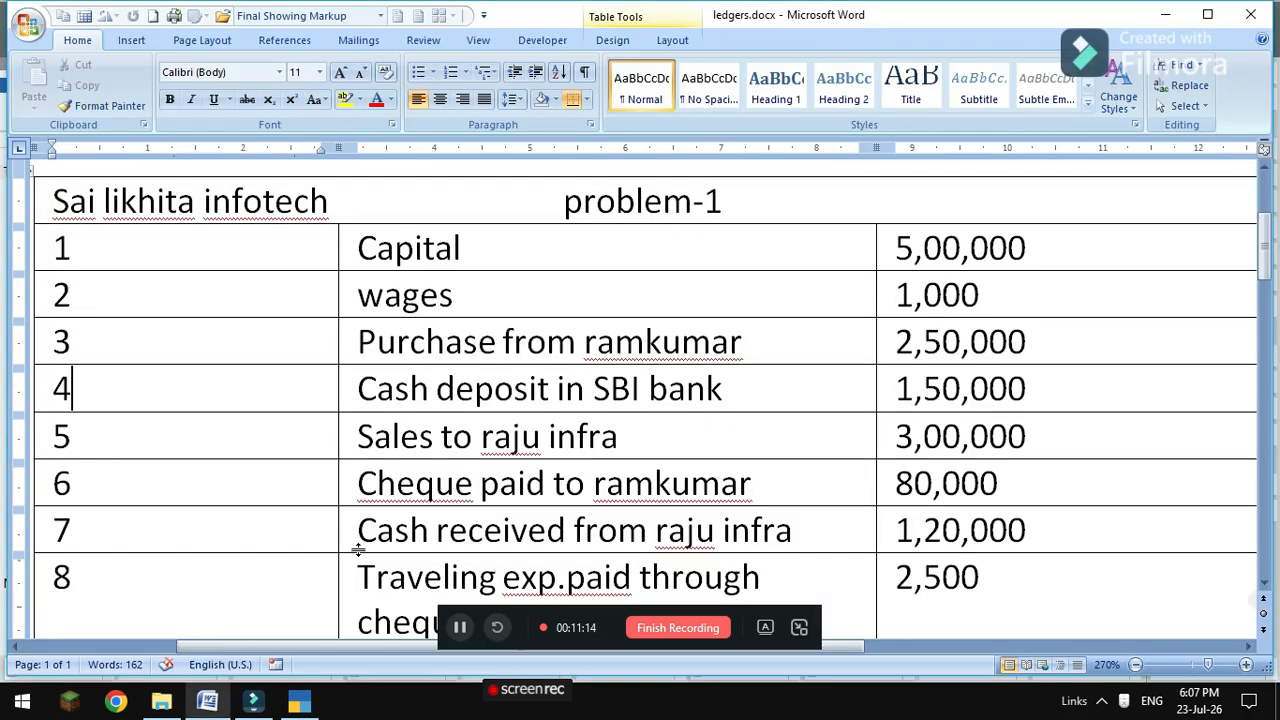
scroll(570, 475, "down", 3)
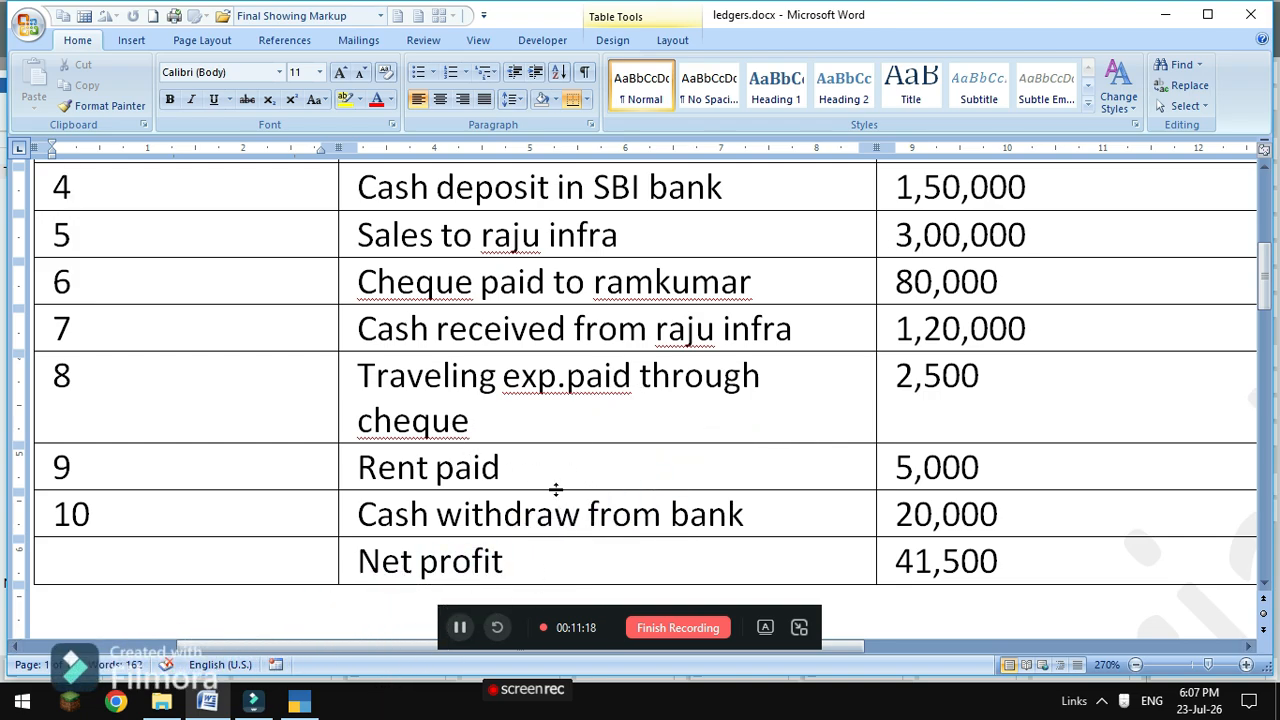
mouse_move(302, 703)
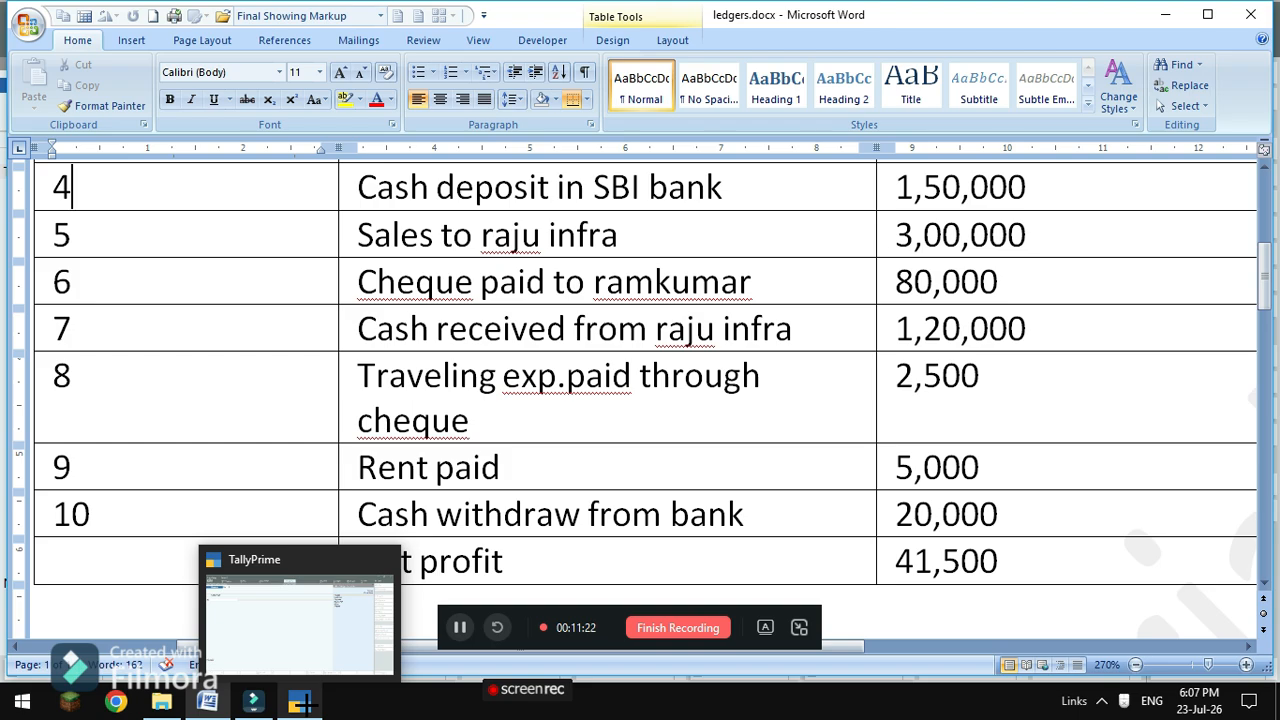
left_click(302, 703)
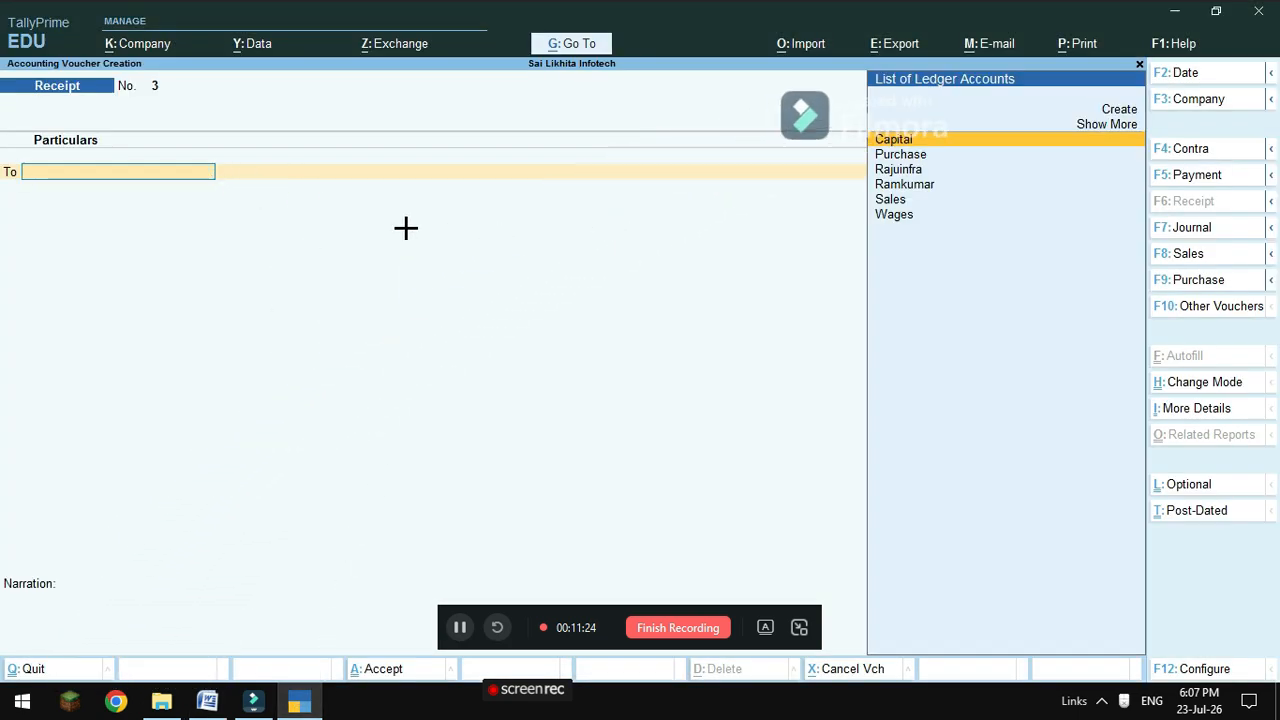
In a Payment voucher, create a 'Traveling Expences' ledger under Indirect Expenses.
left_click(1188, 175)
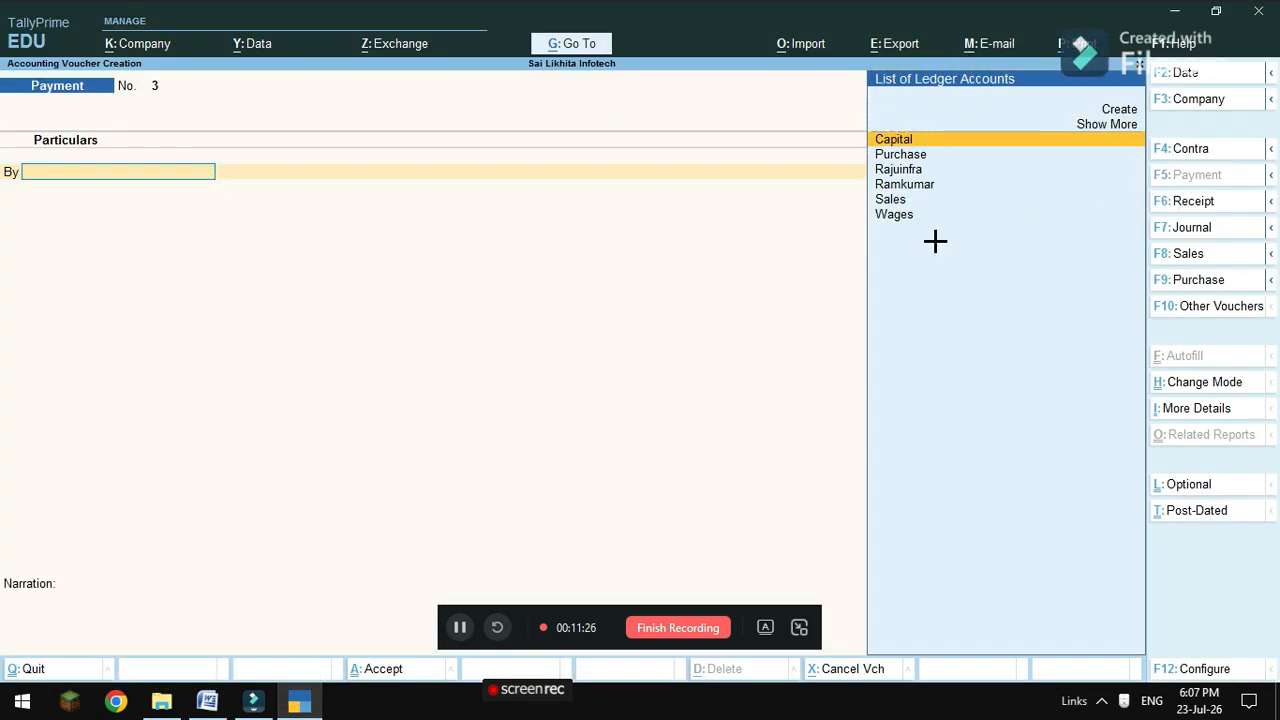
left_click(1120, 109)
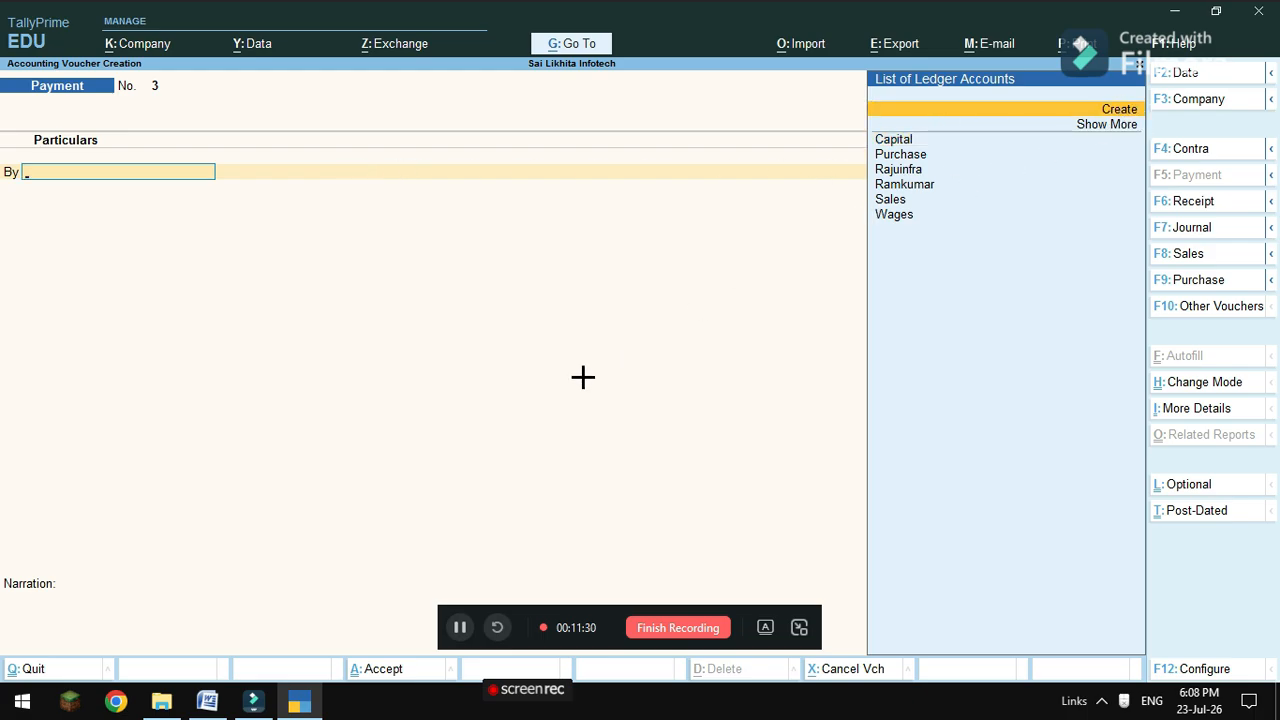
key("Return")
type("T")
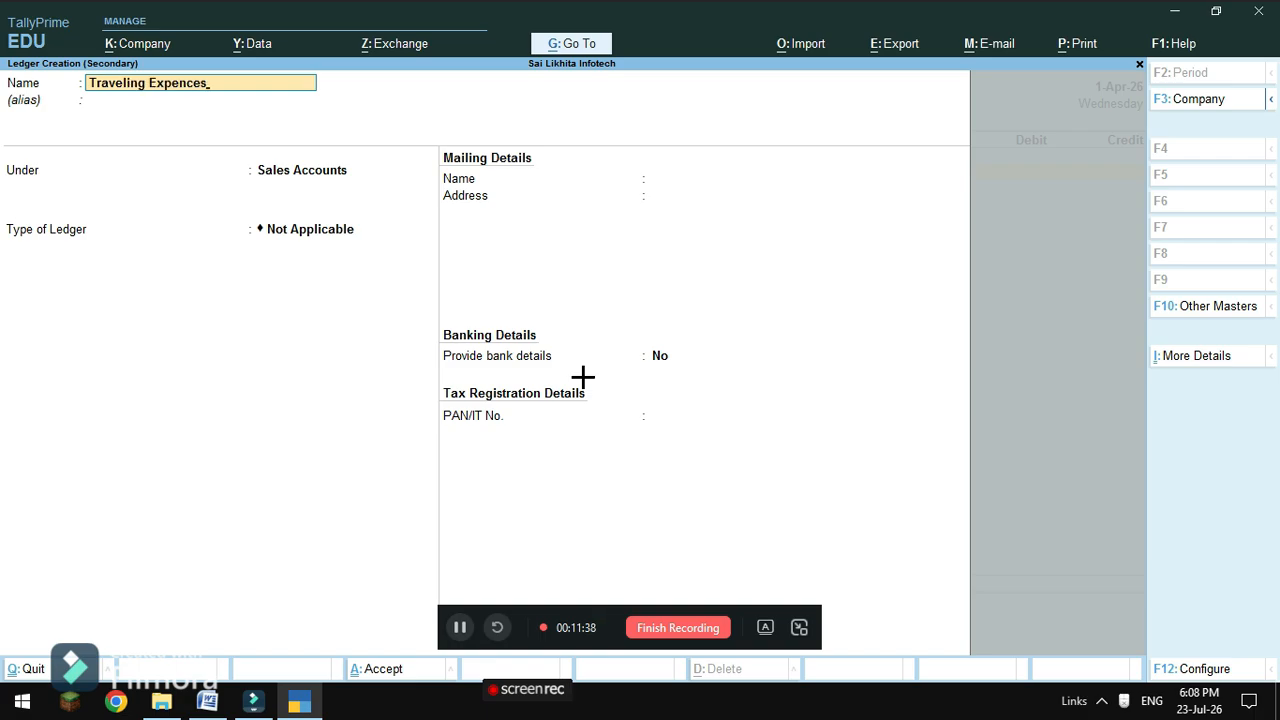
type("raveling Expences")
key("Return")
key("Return")
key("BackSpace")
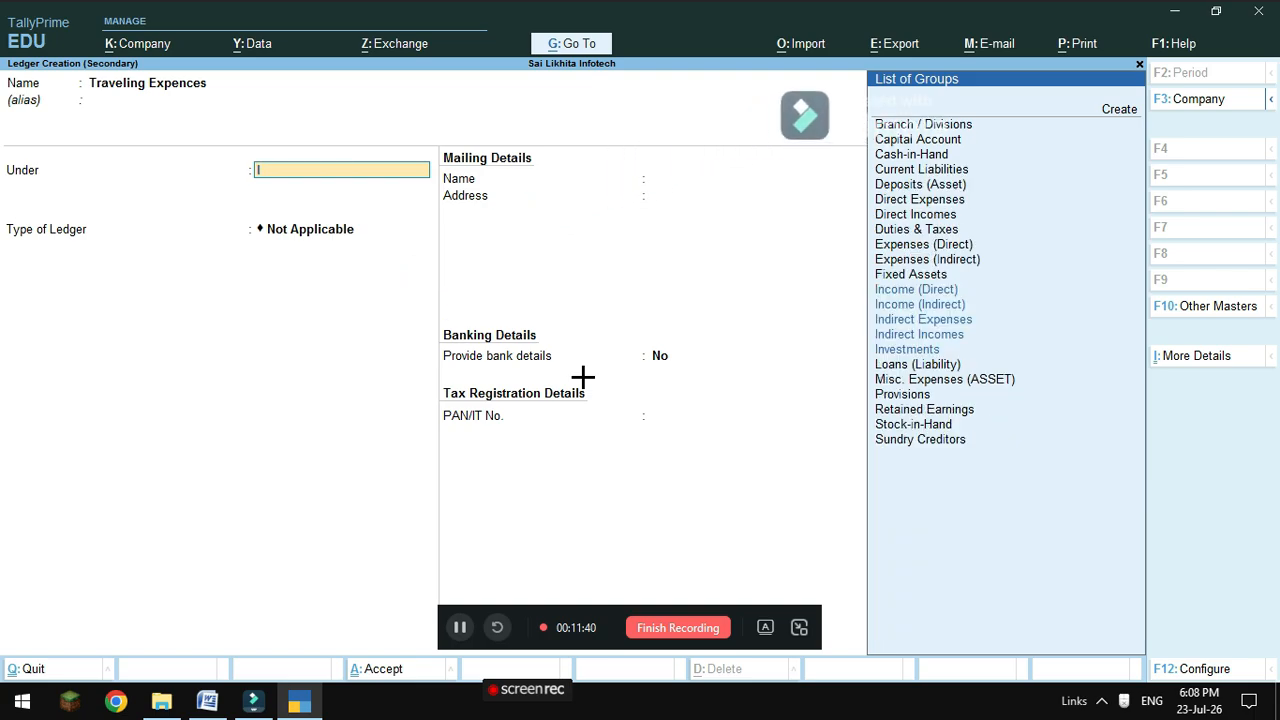
key("Down")
key("Down")
key("Down")
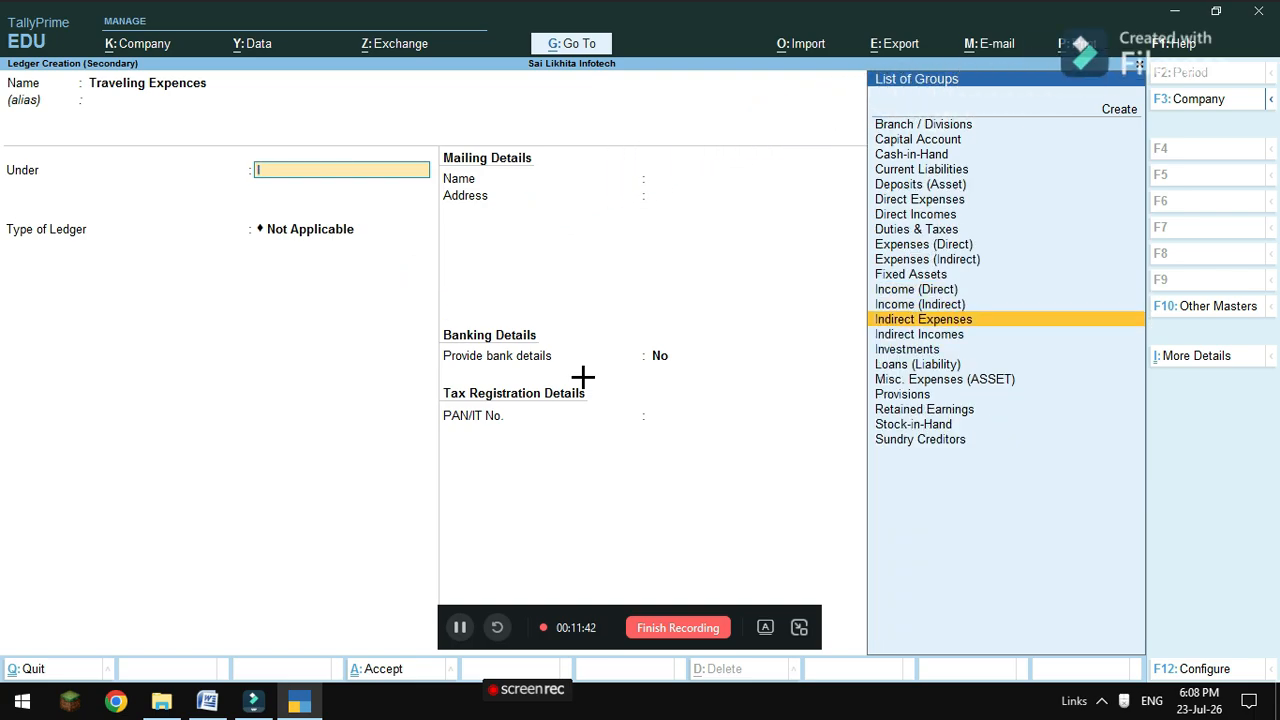
key("Return")
key("Return")
key("Return")
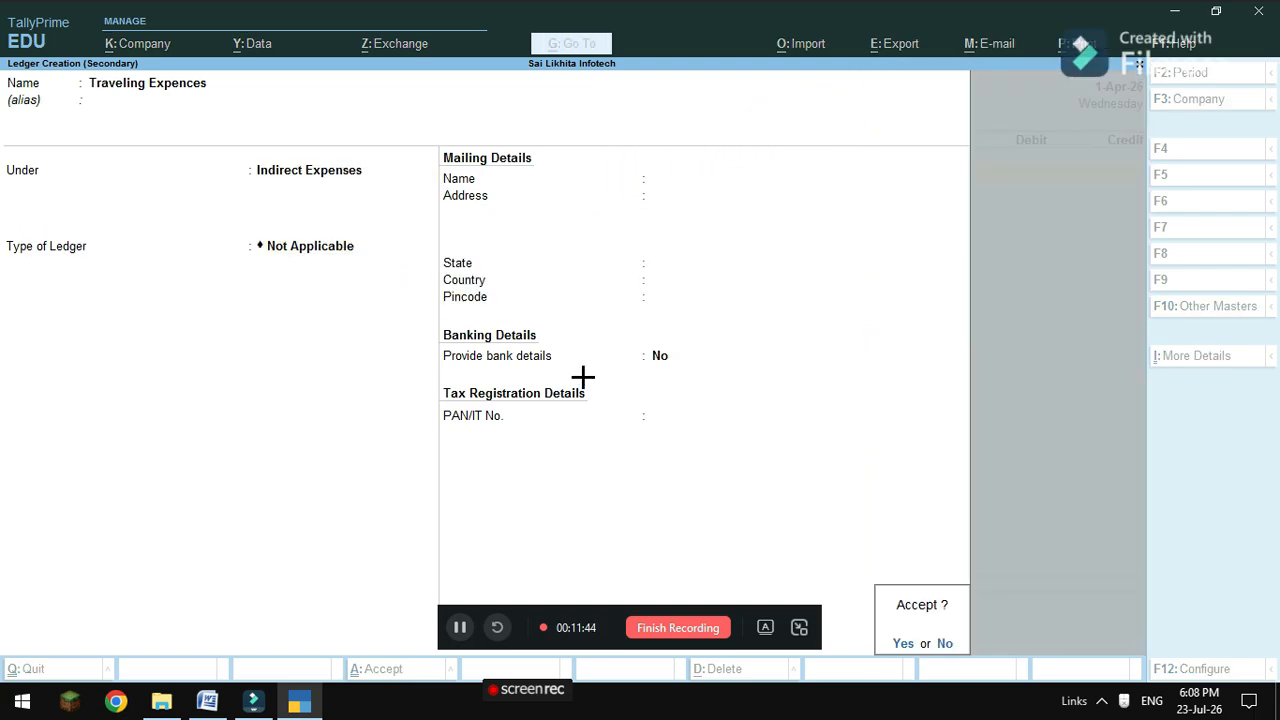
key("Return")
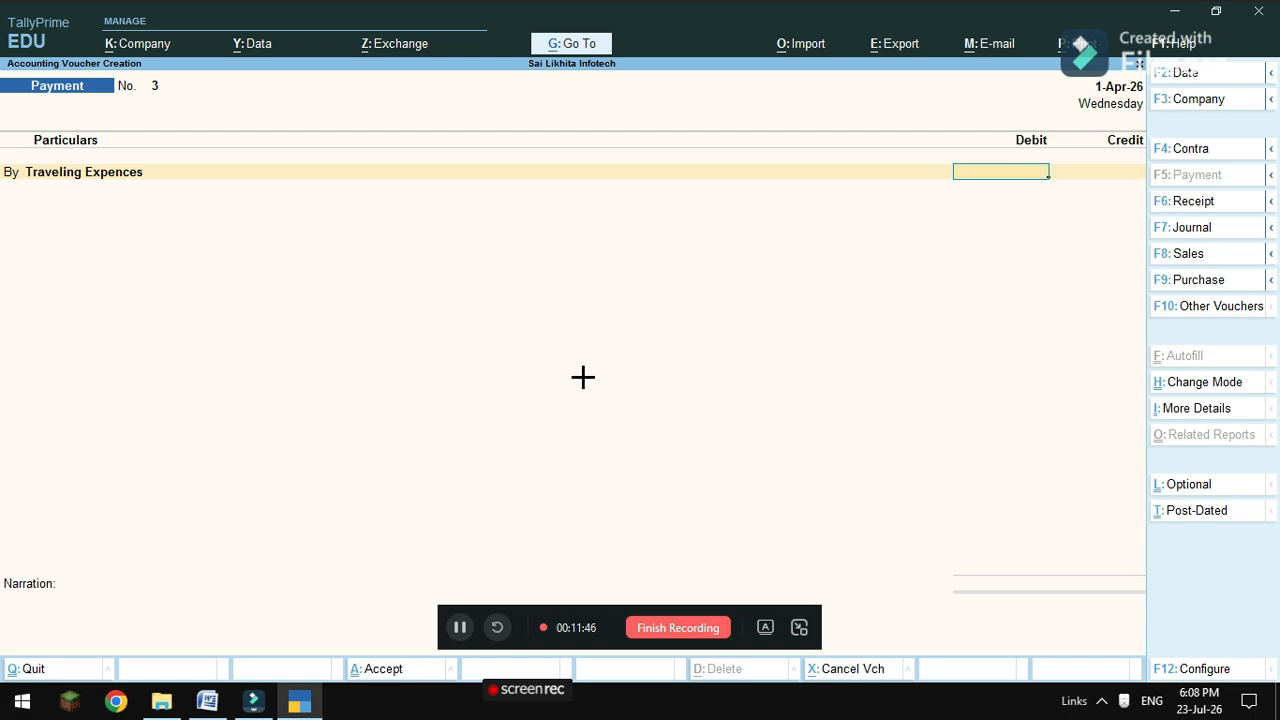
Debit Traveling Expences 2,500 and credit Sbi 2,500.
mouse_move(207, 700)
left_click(231, 660)
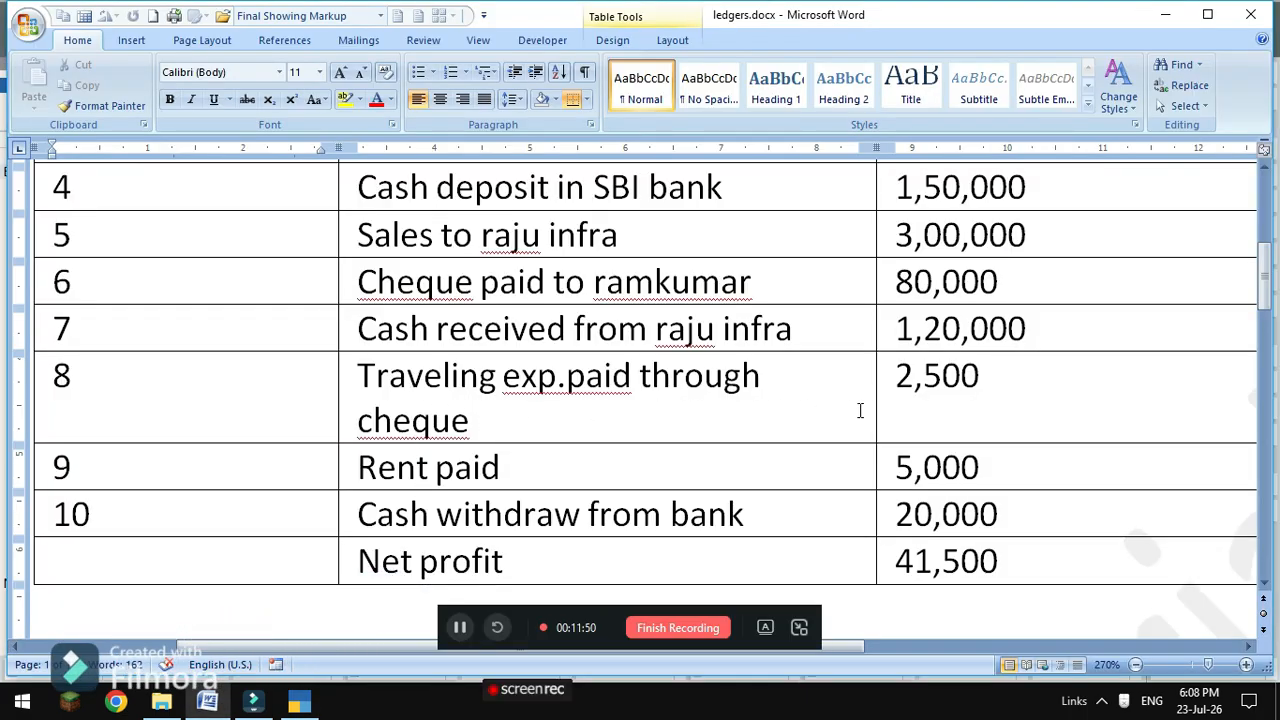
mouse_move(299, 700)
left_click(300, 610)
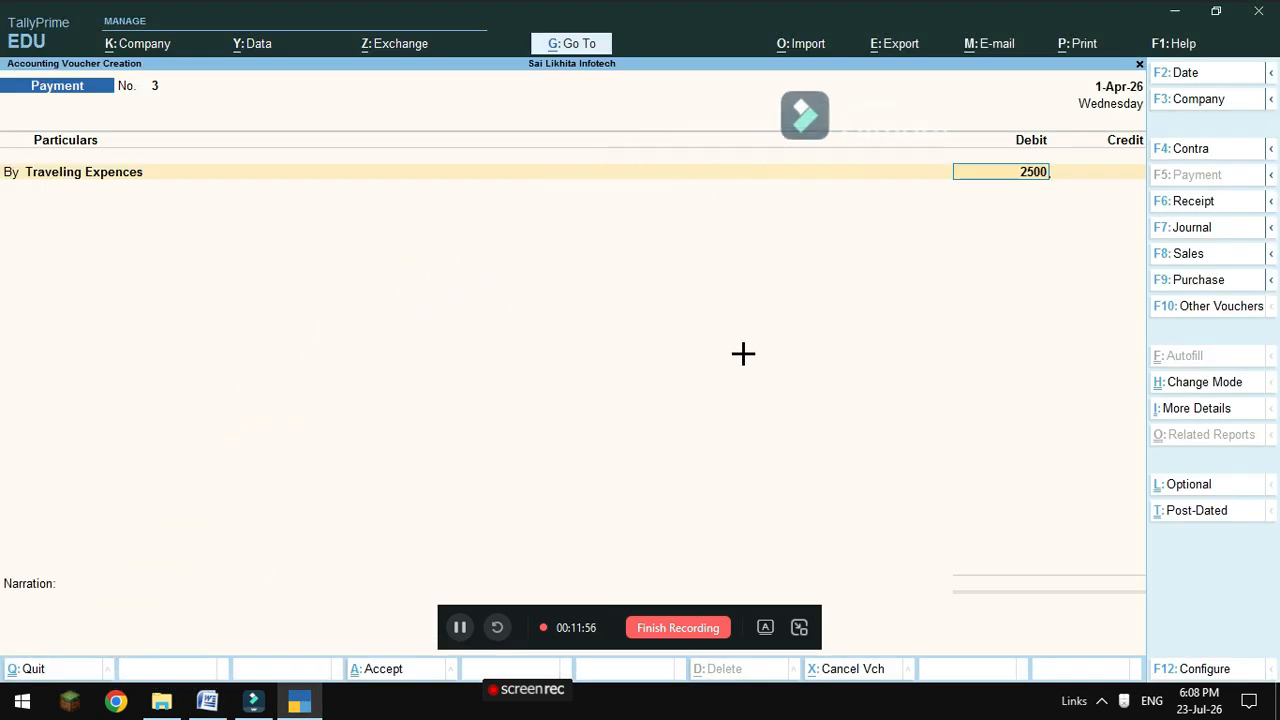
key("Return")
key("Return")
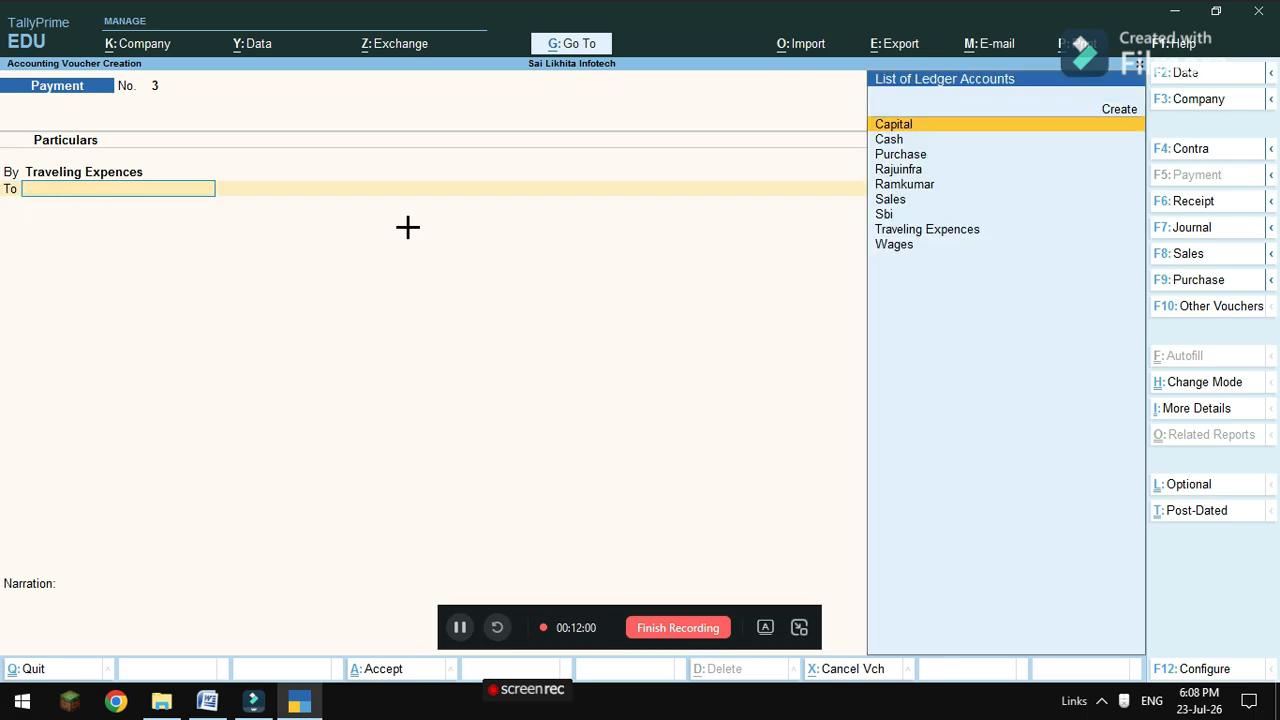
left_click(876, 214)
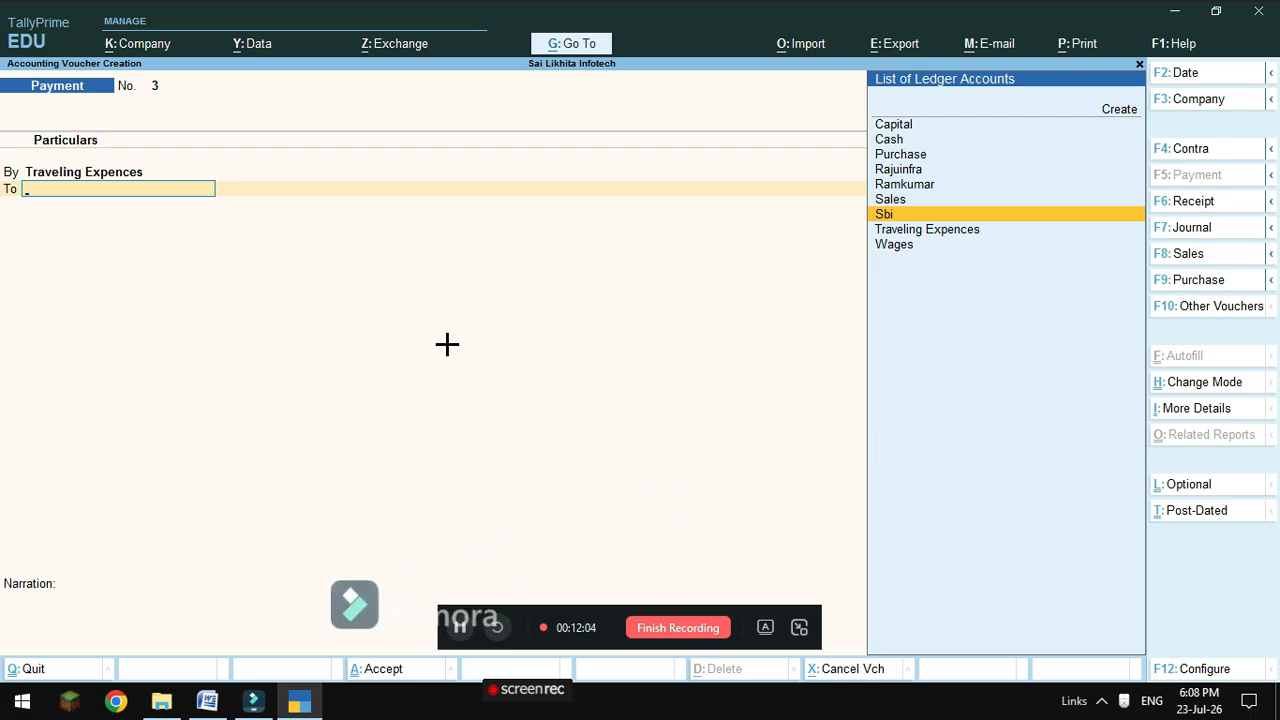
key("Return")
key("Return")
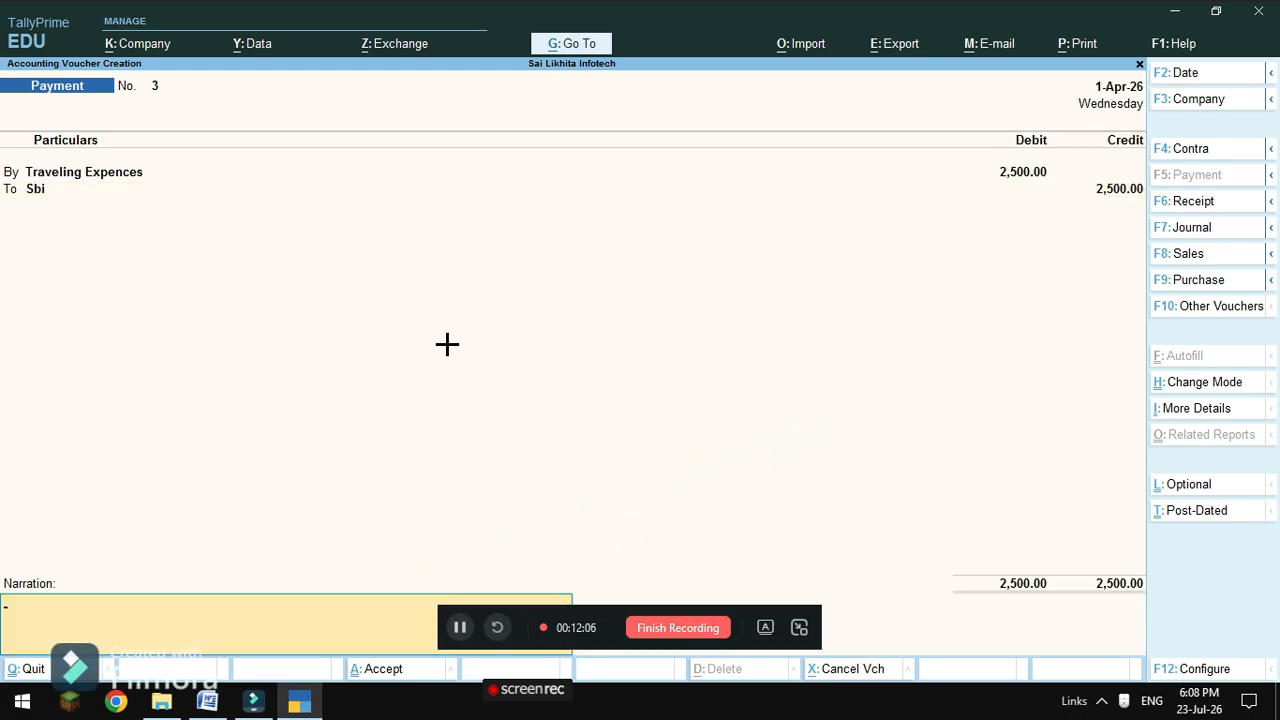
key("Return")
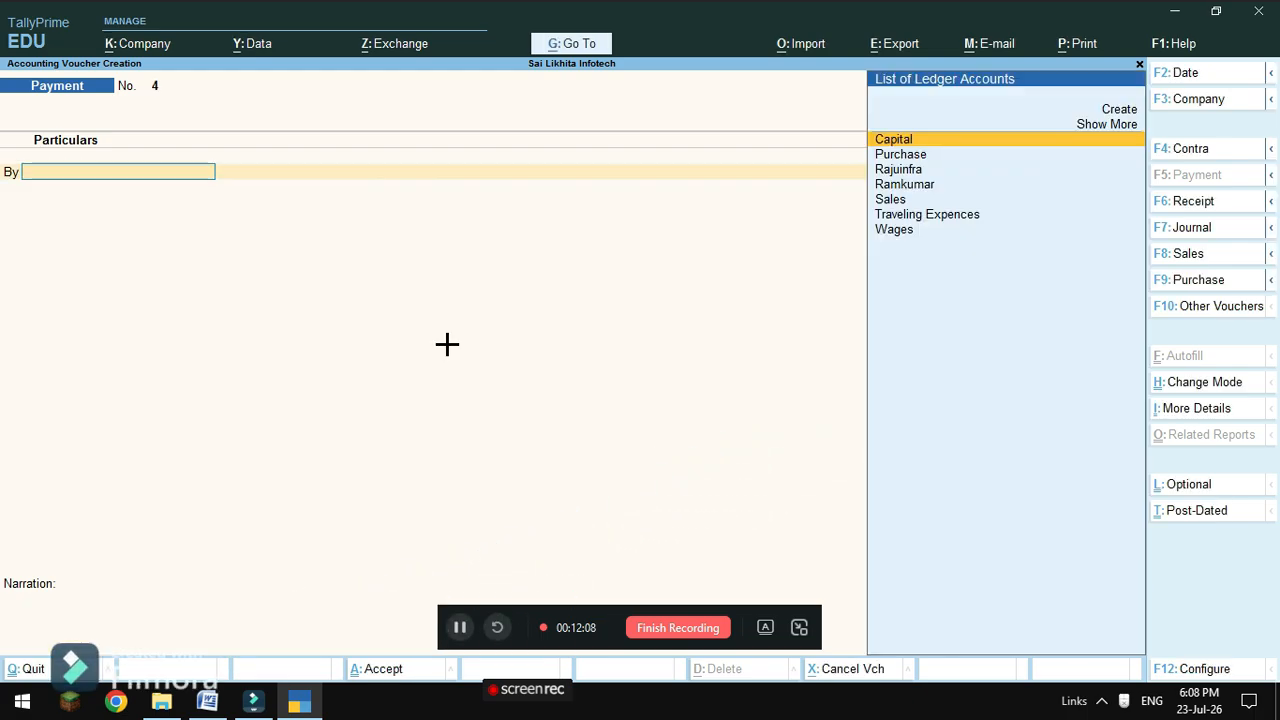
Check the problem sheet and create a Rent Paid ledger under Indirect Expenses.
left_click(207, 702)
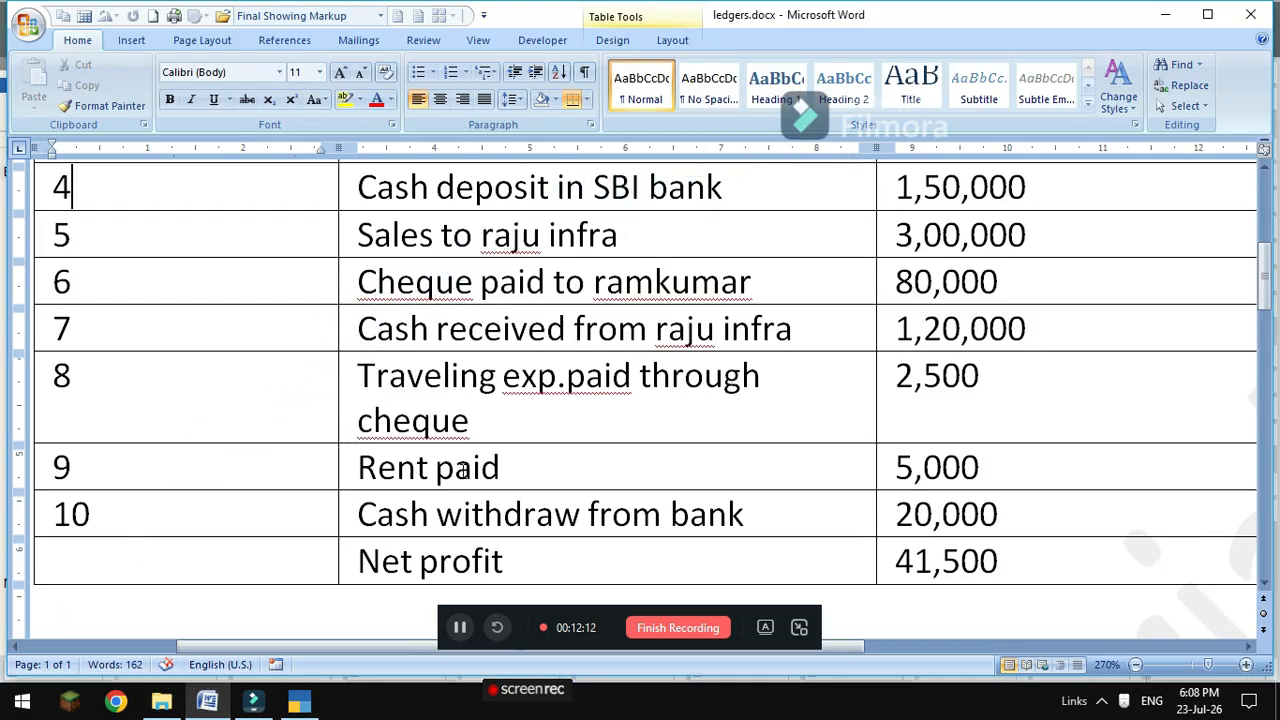
left_click(299, 702)
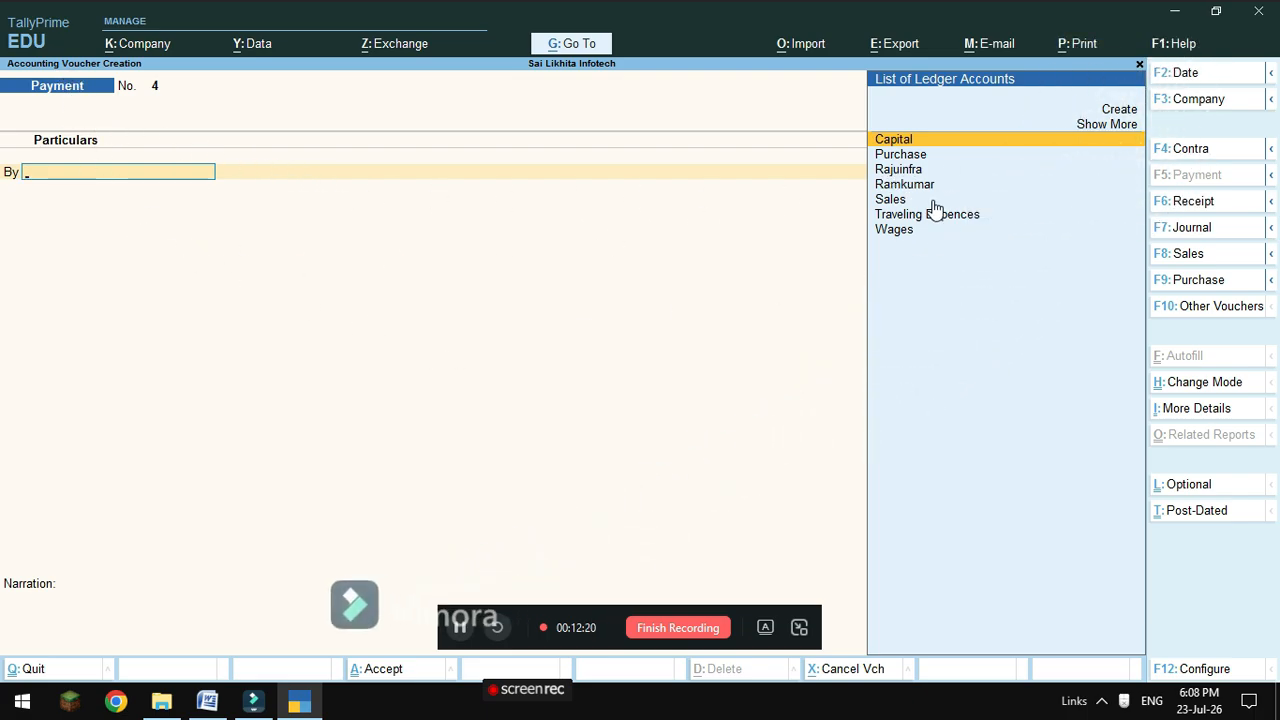
left_click(1127, 110)
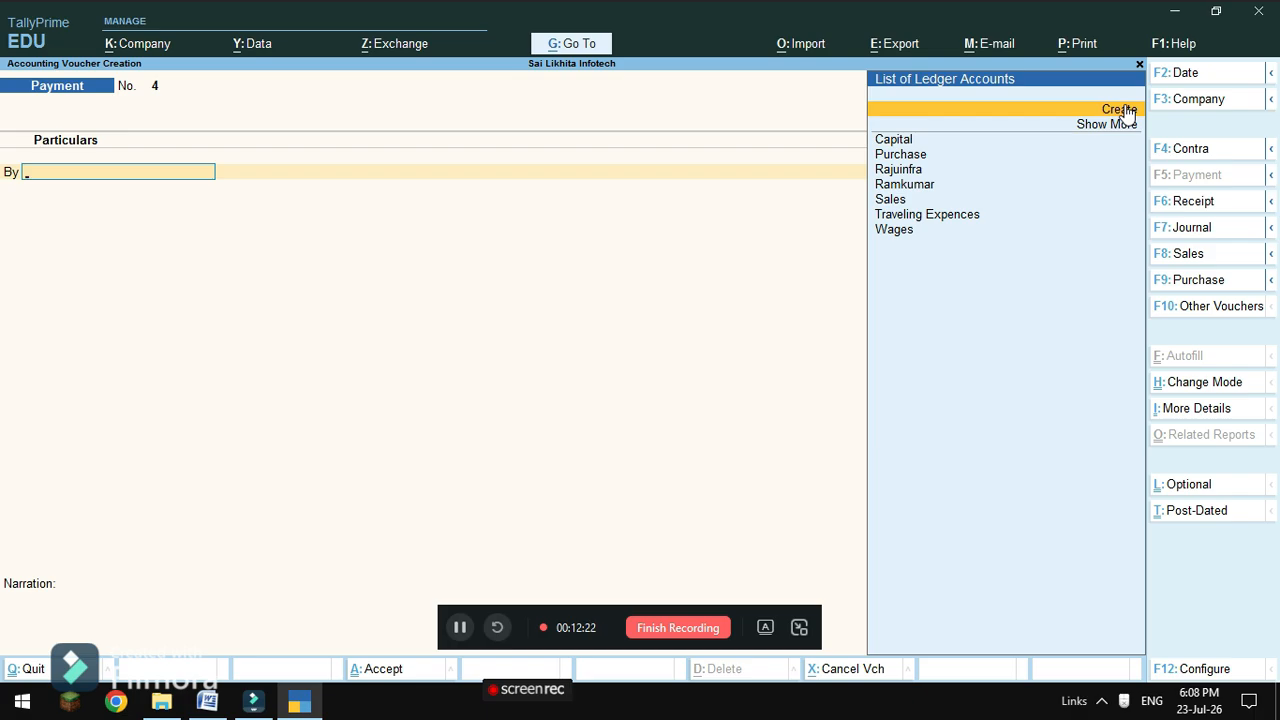
left_click(1126, 109)
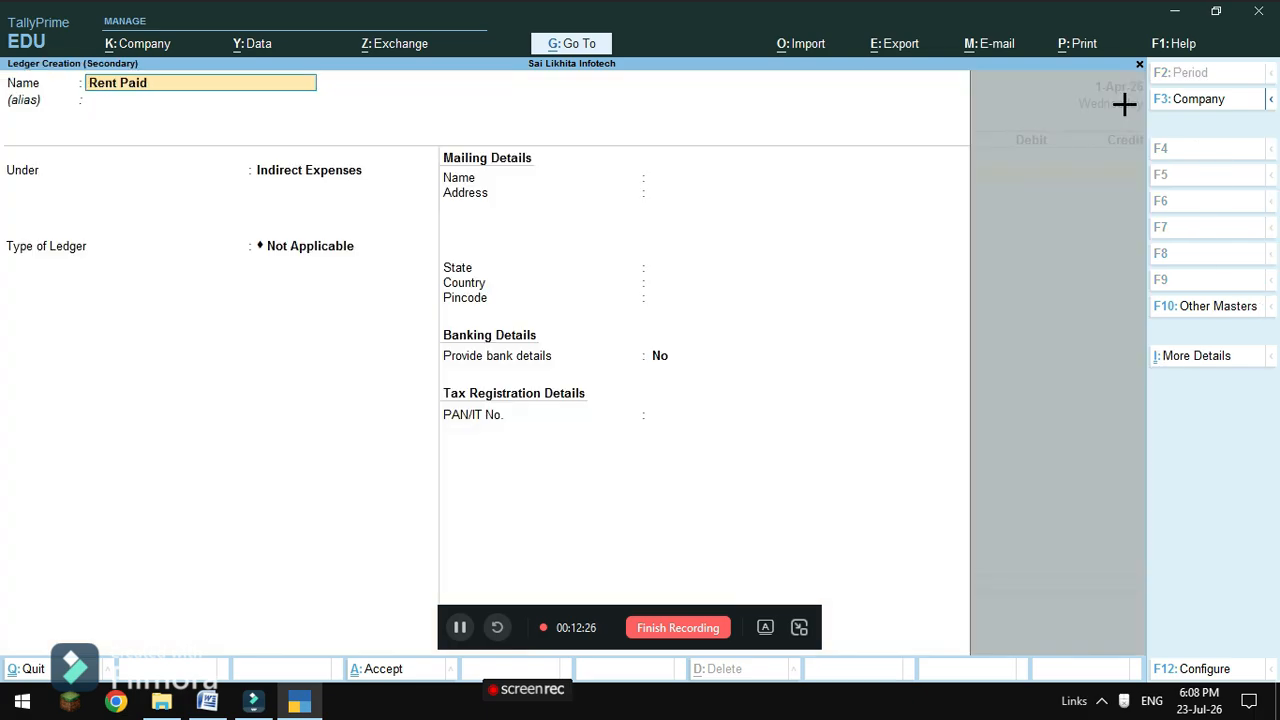
key("Return")
key("Return")
key("Return")
key("Return")
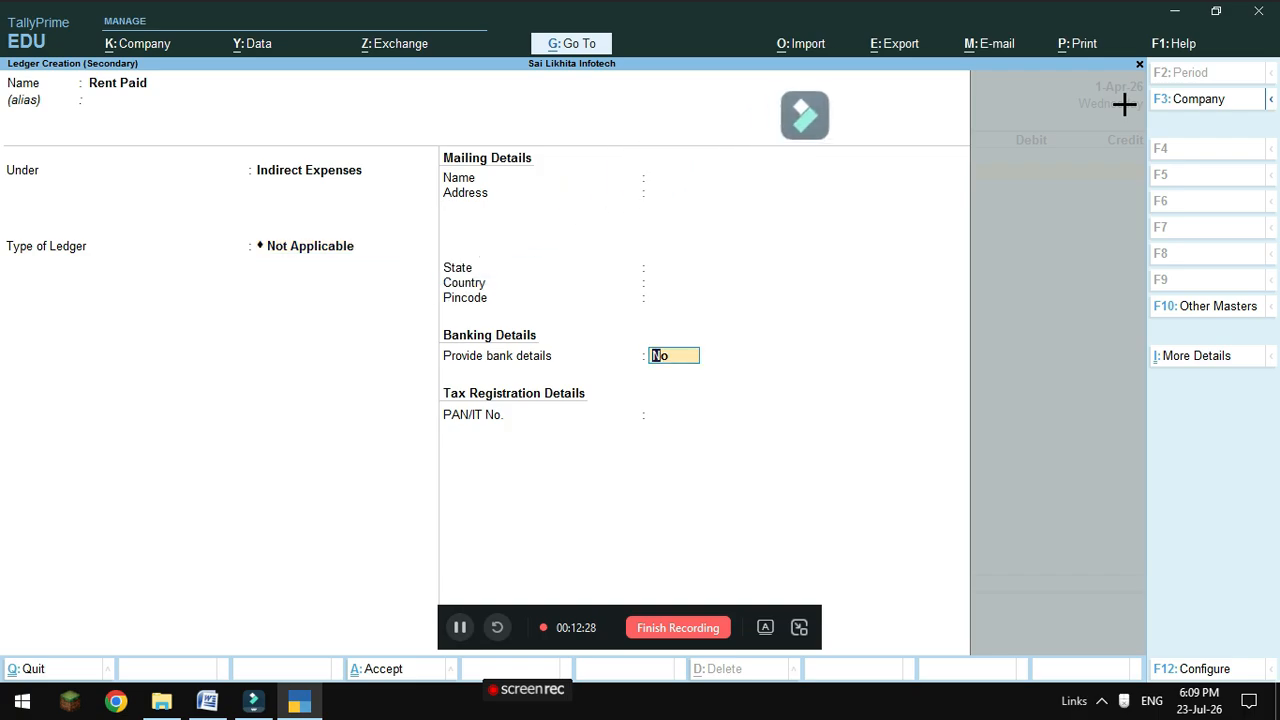
key("Return")
key("Return")
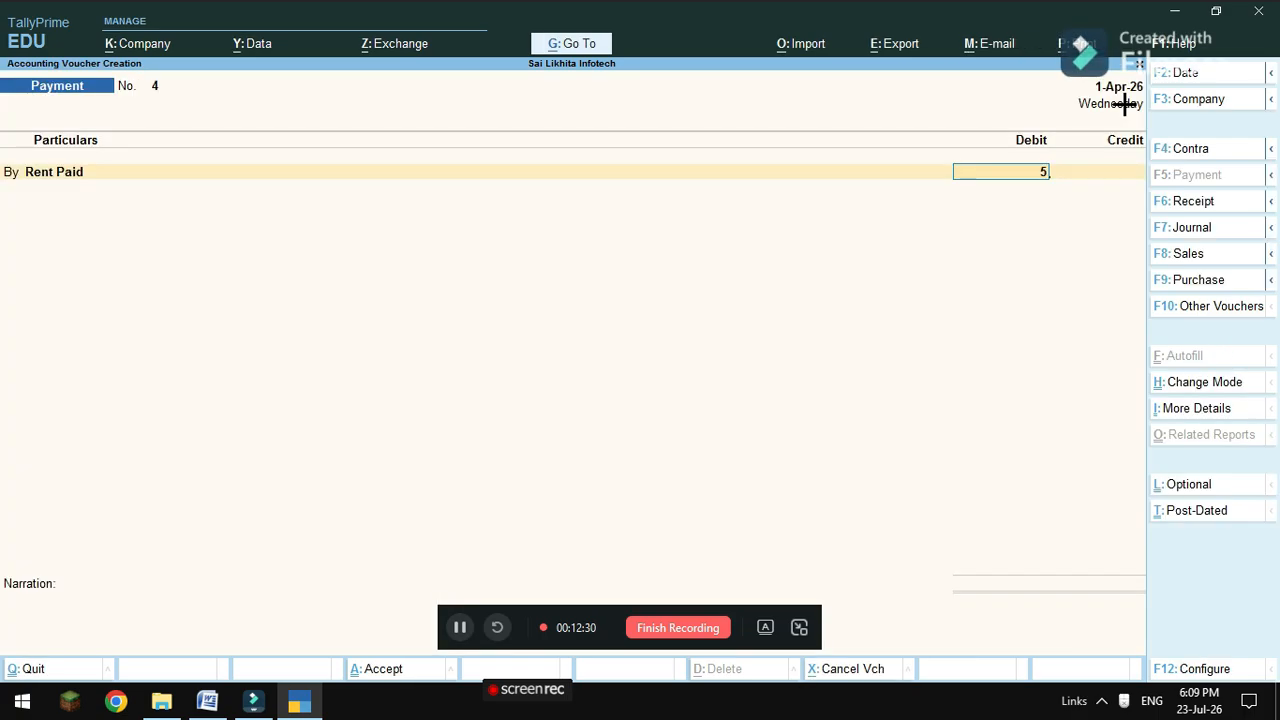
type("5000")
Debit Rent Paid 5,000, credit Cash, and save payment voucher 4.
key("Return")
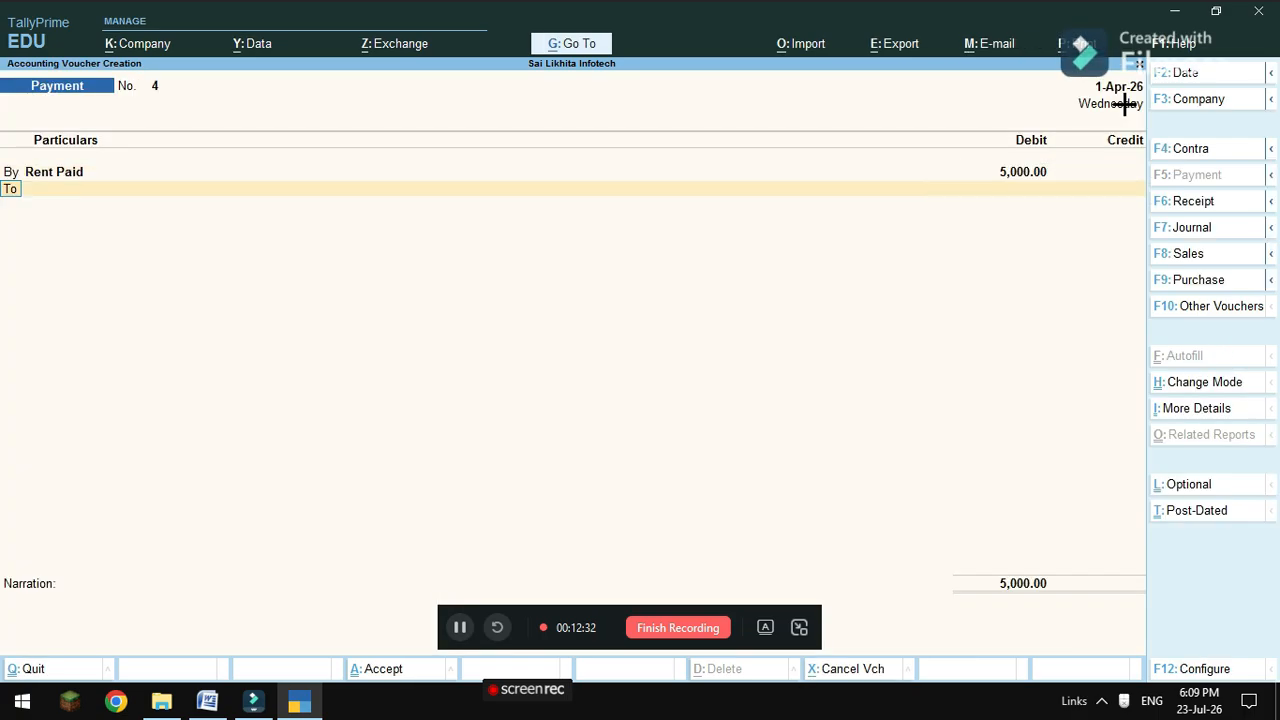
key("Return")
key("Down")
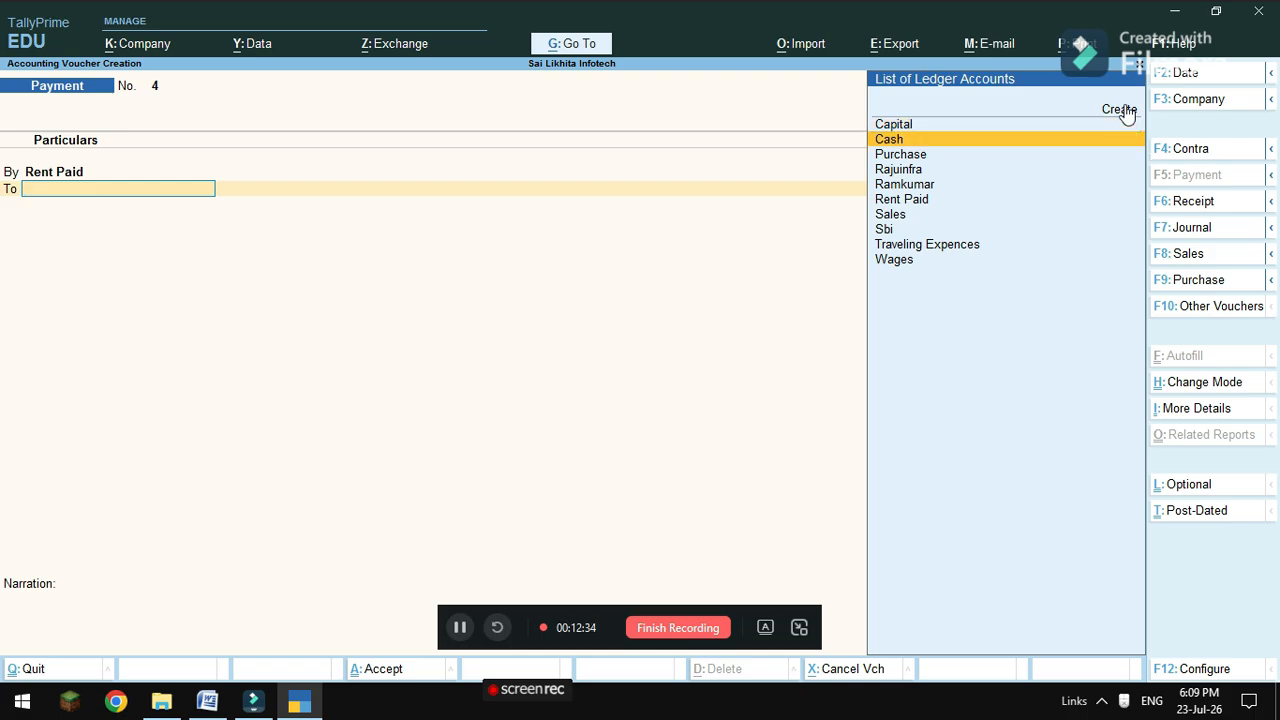
key("Return")
key("Return")
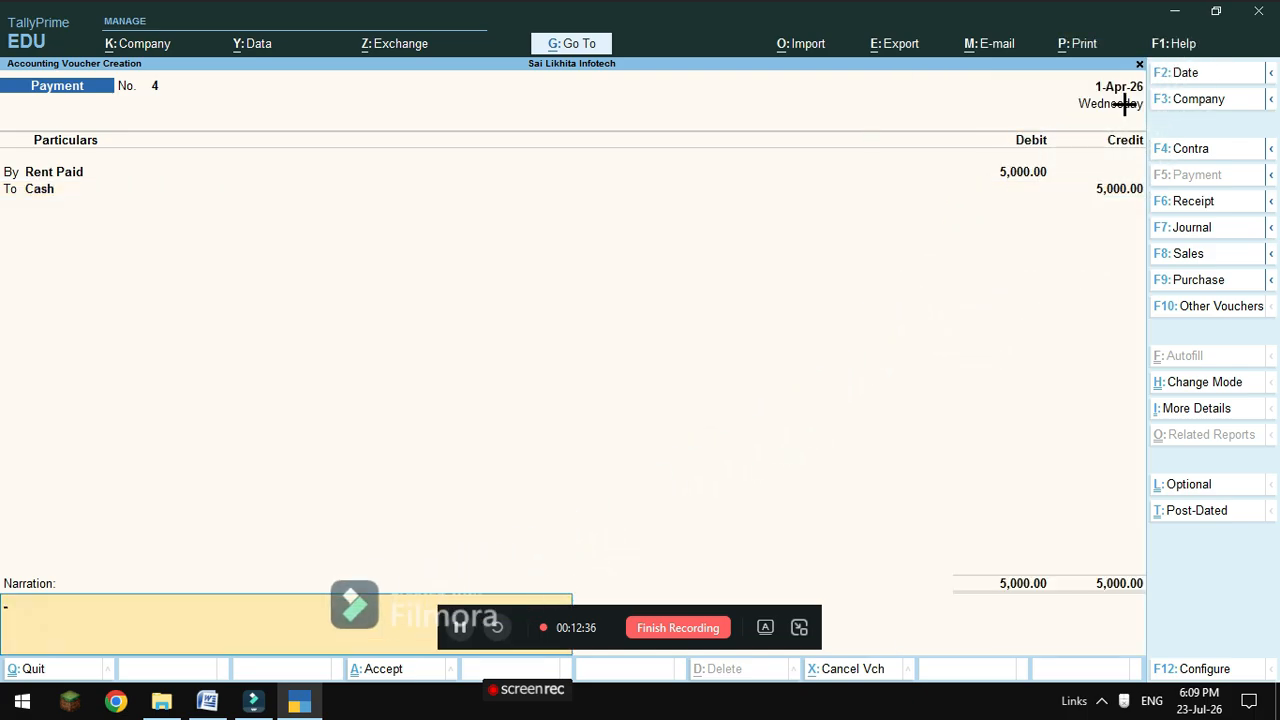
key("Return")
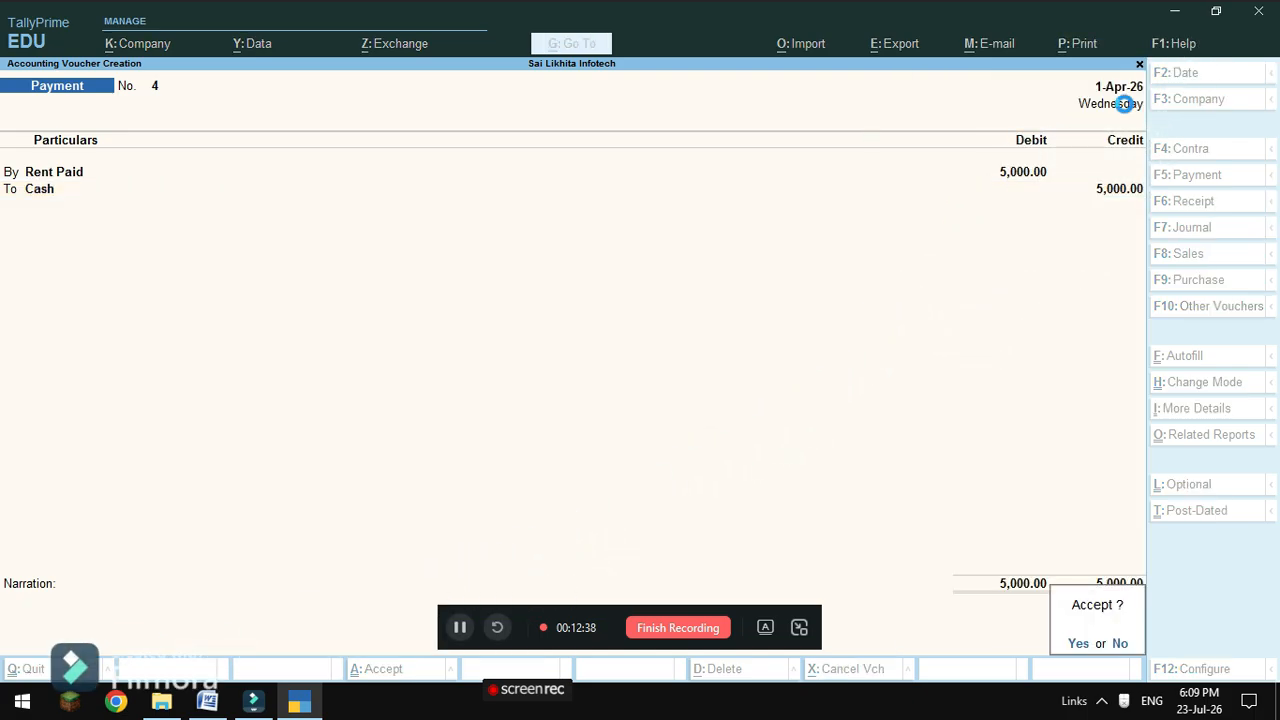
key("Return")
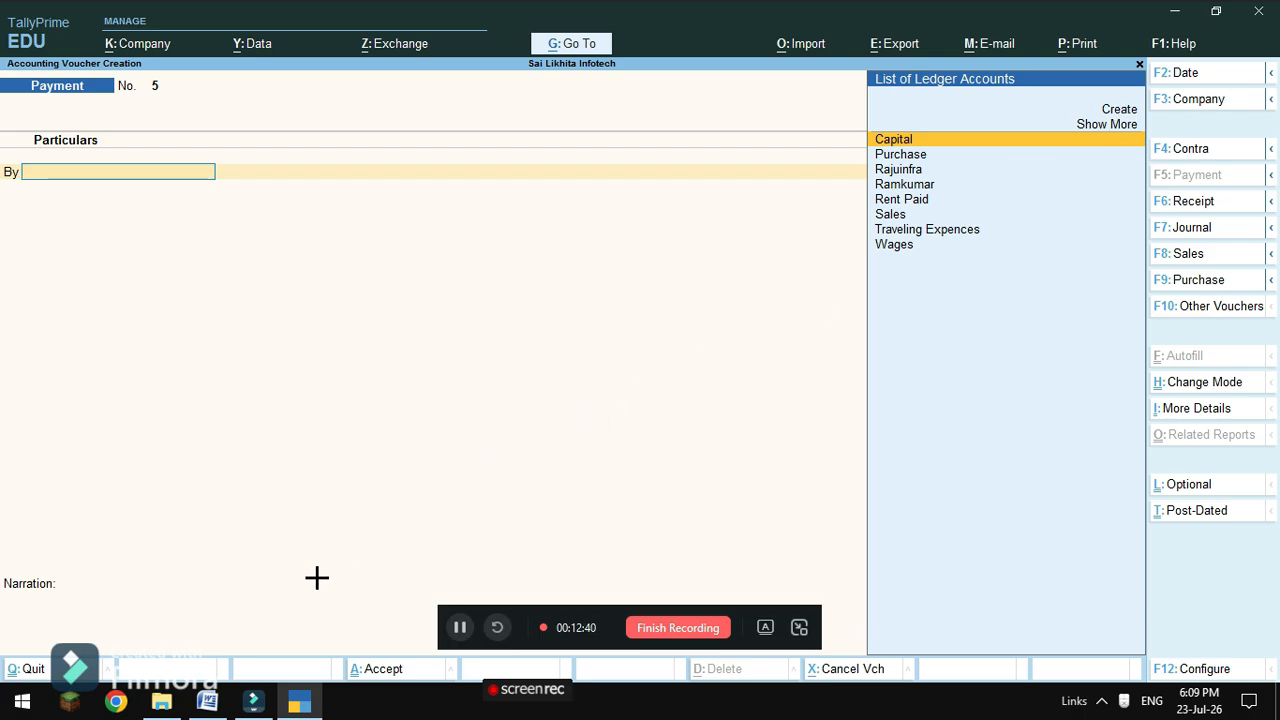
Record a Contra voucher moving 20,000 from Sbi to Cash, then exit to Gateway of Tally.
left_click(207, 702)
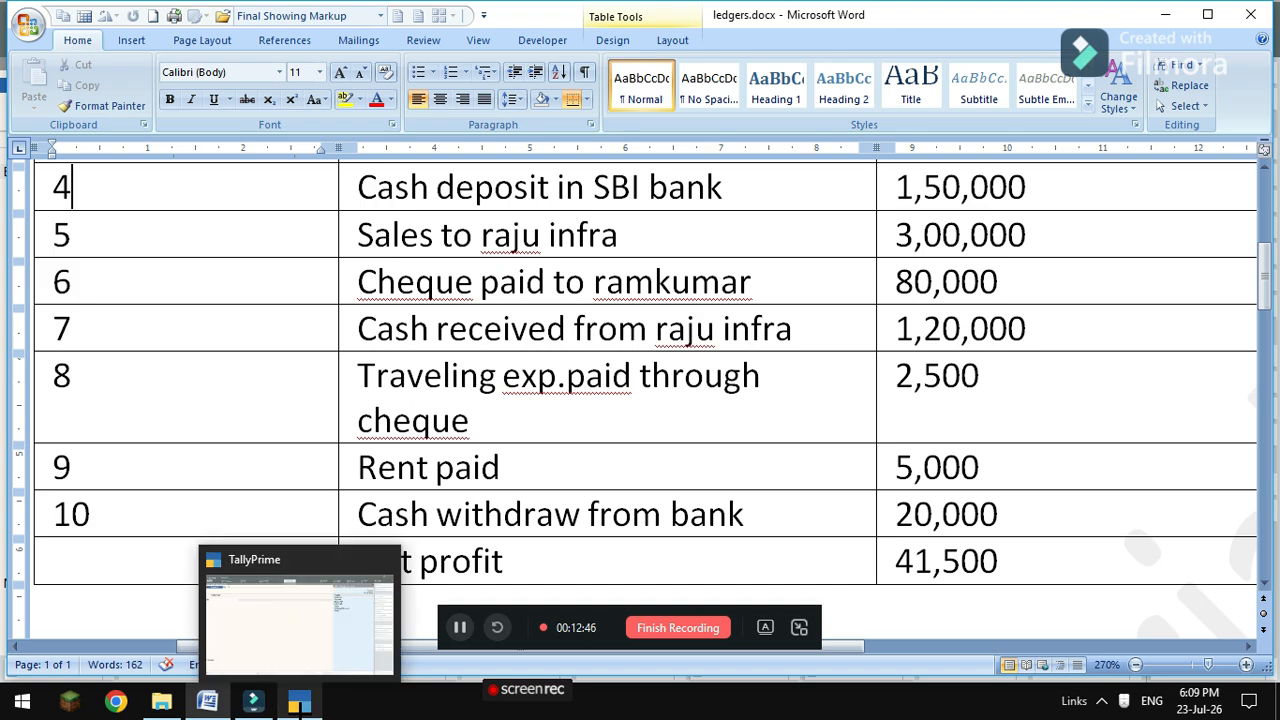
left_click(299, 702)
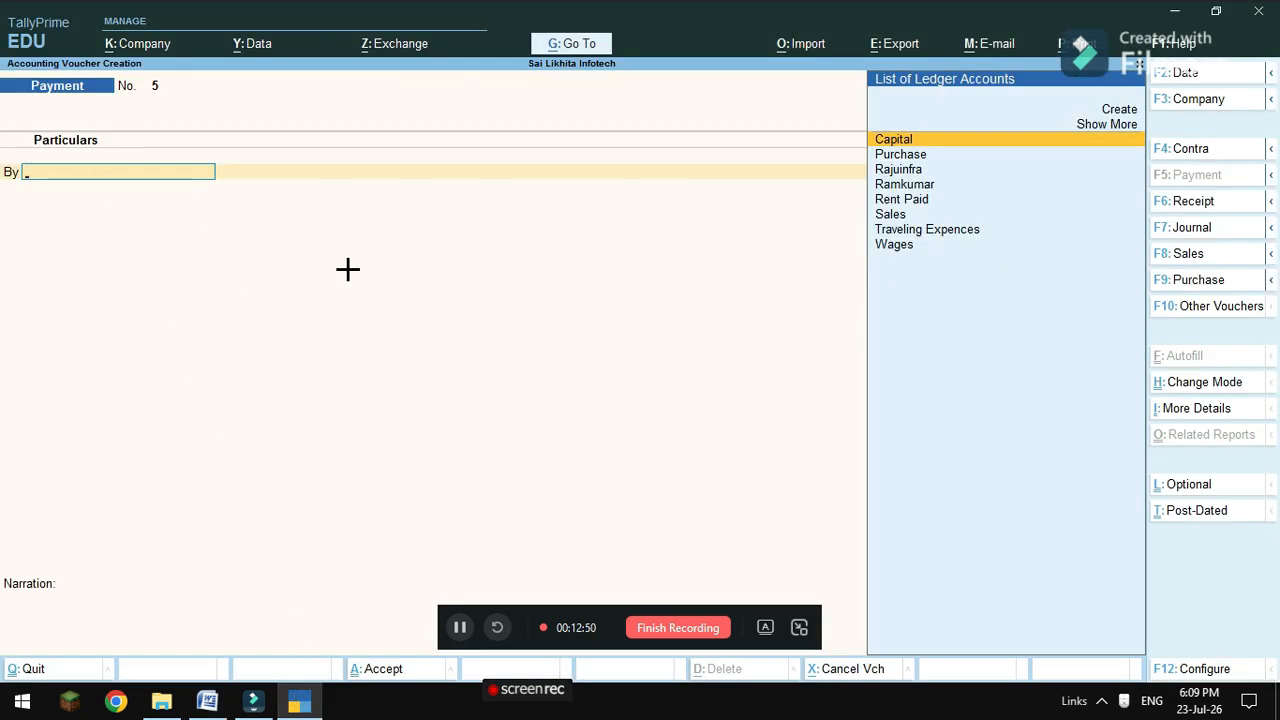
key("F4")
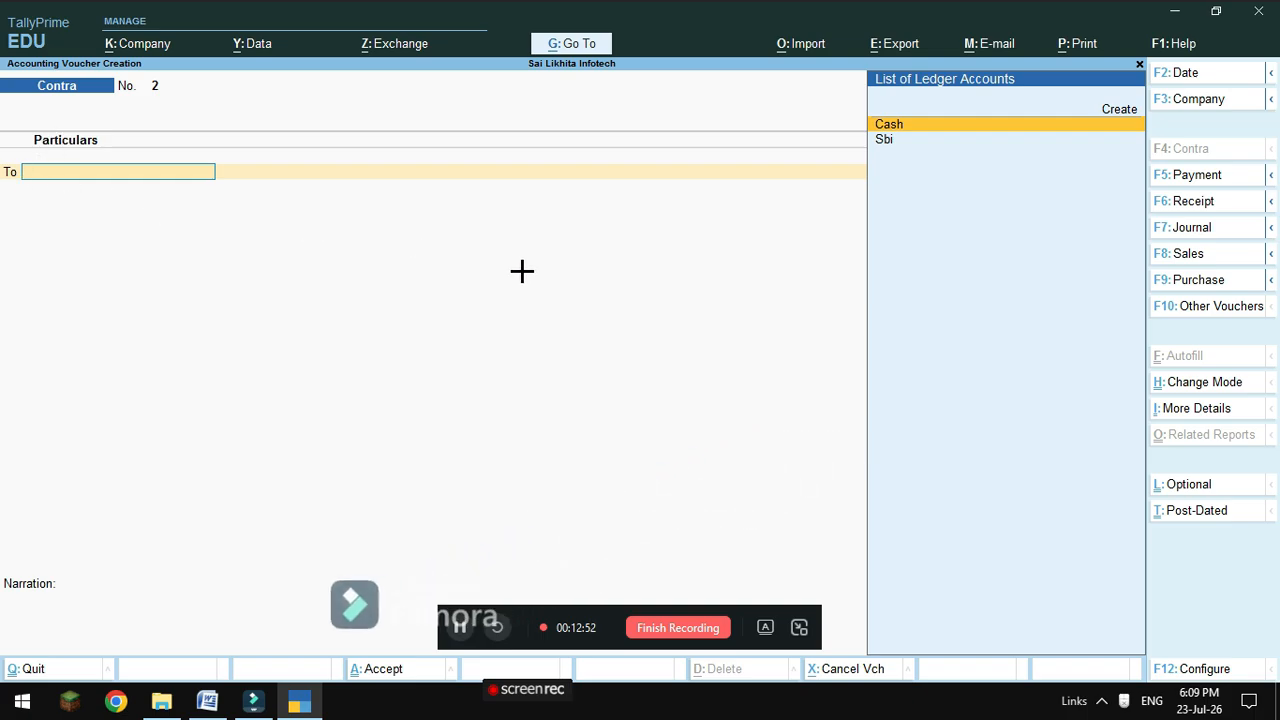
left_click(889, 141)
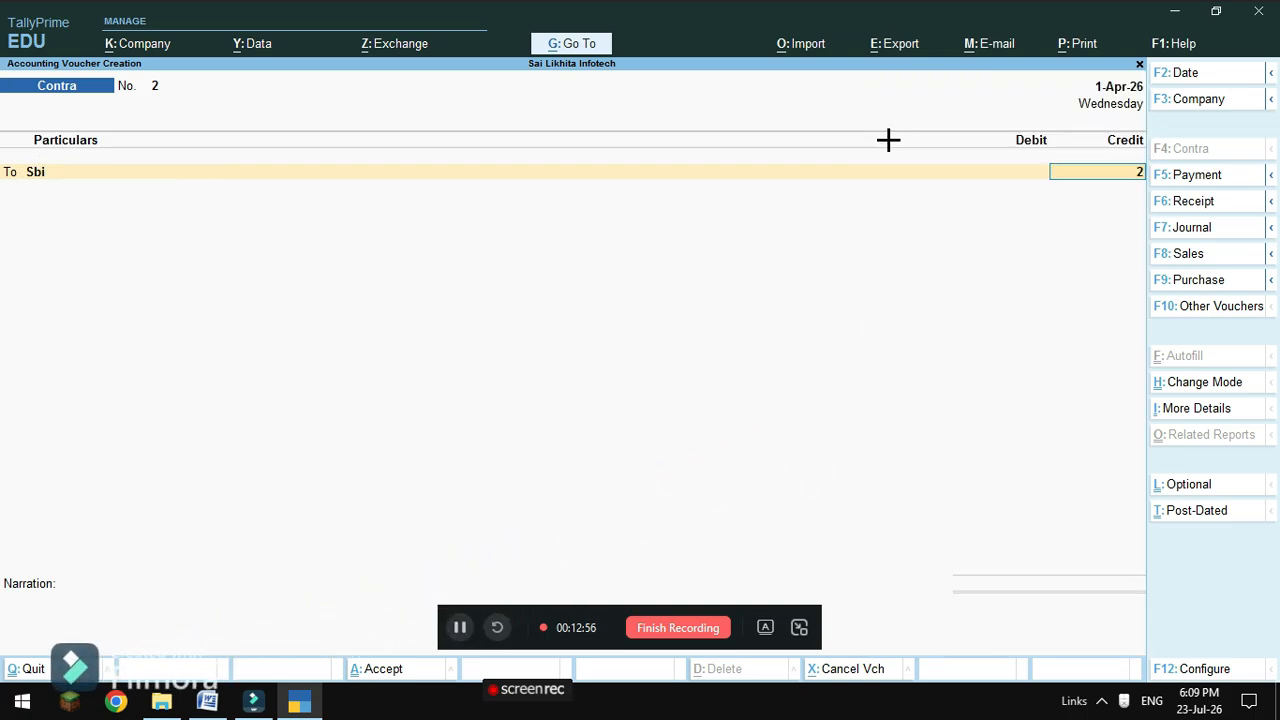
key("Return")
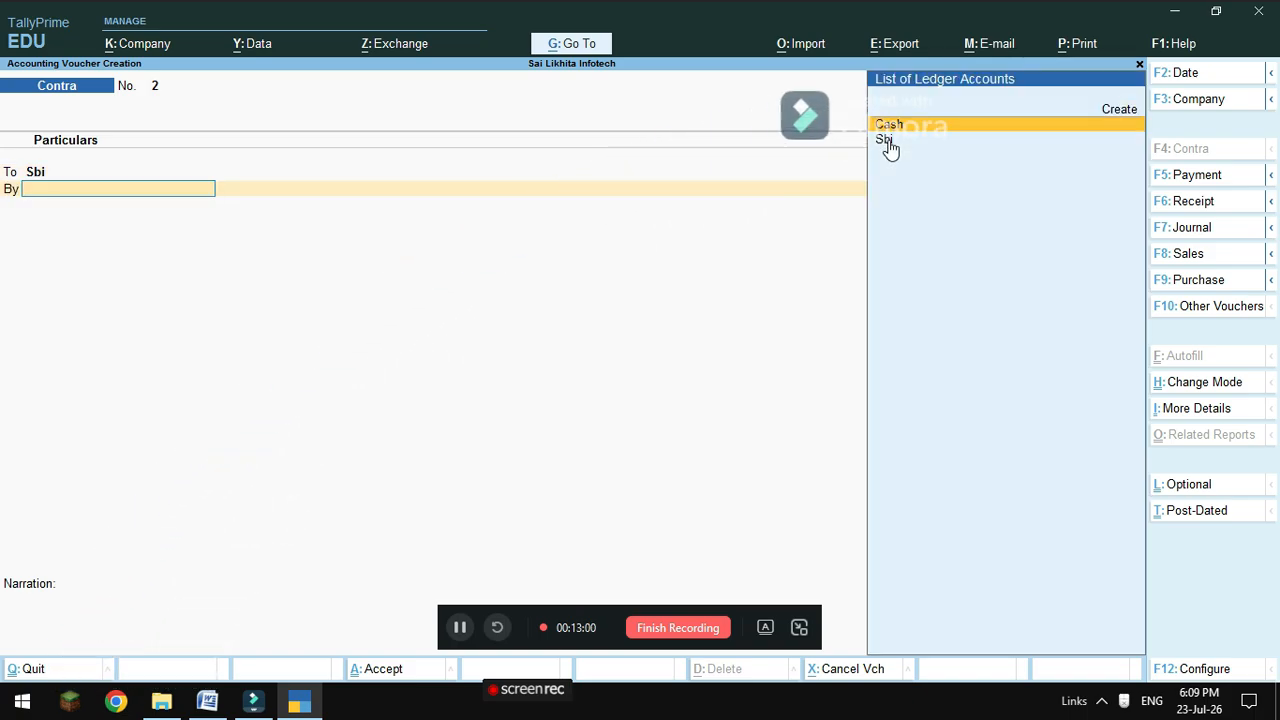
key("Return")
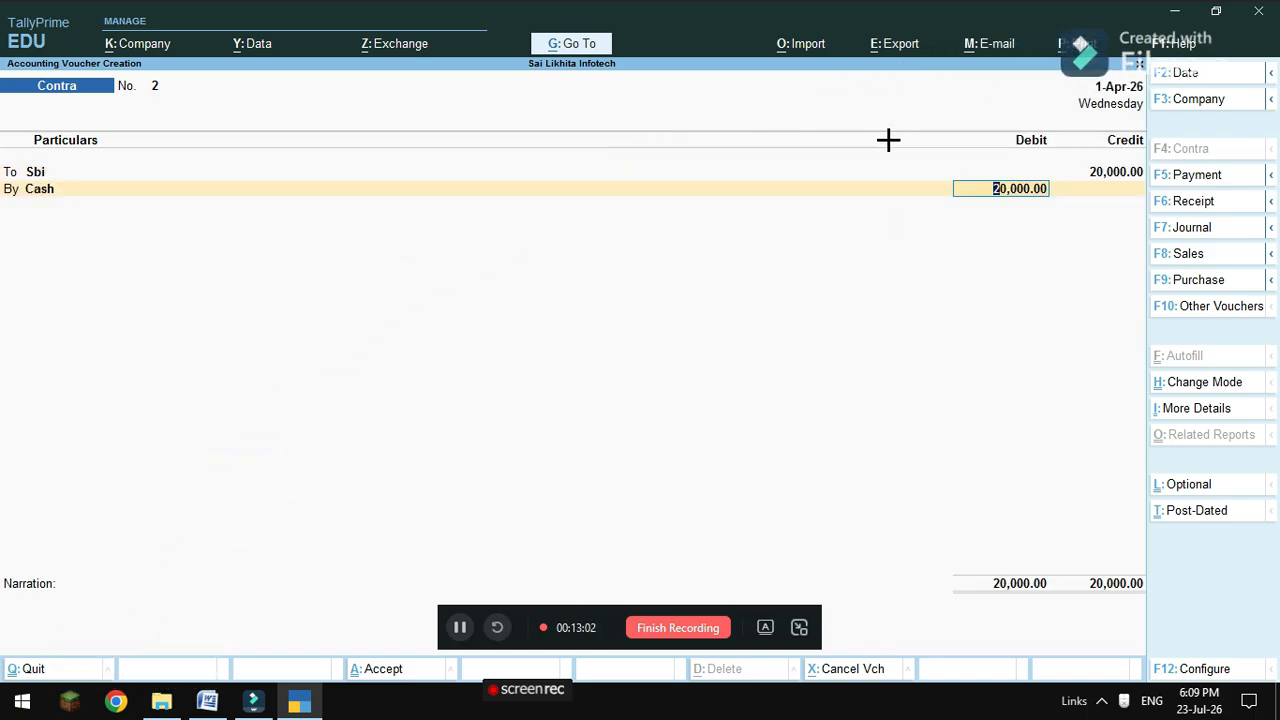
key("Return")
key("Return")
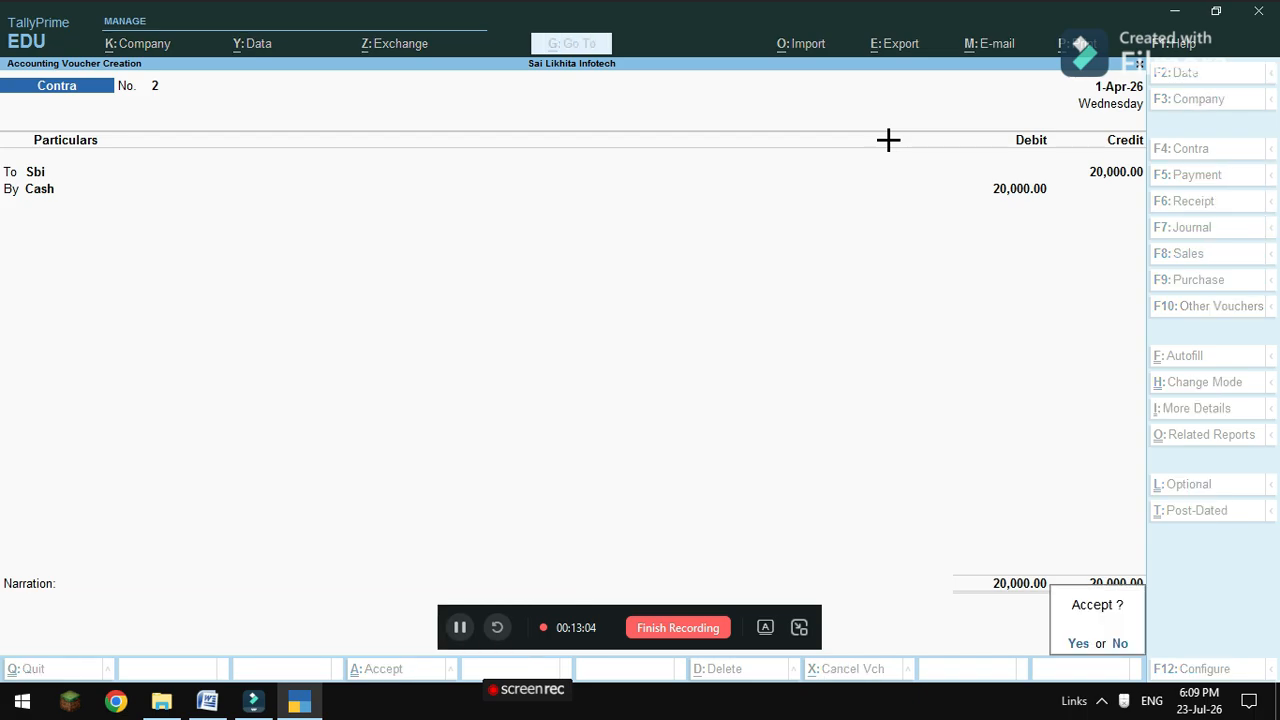
key("Return")
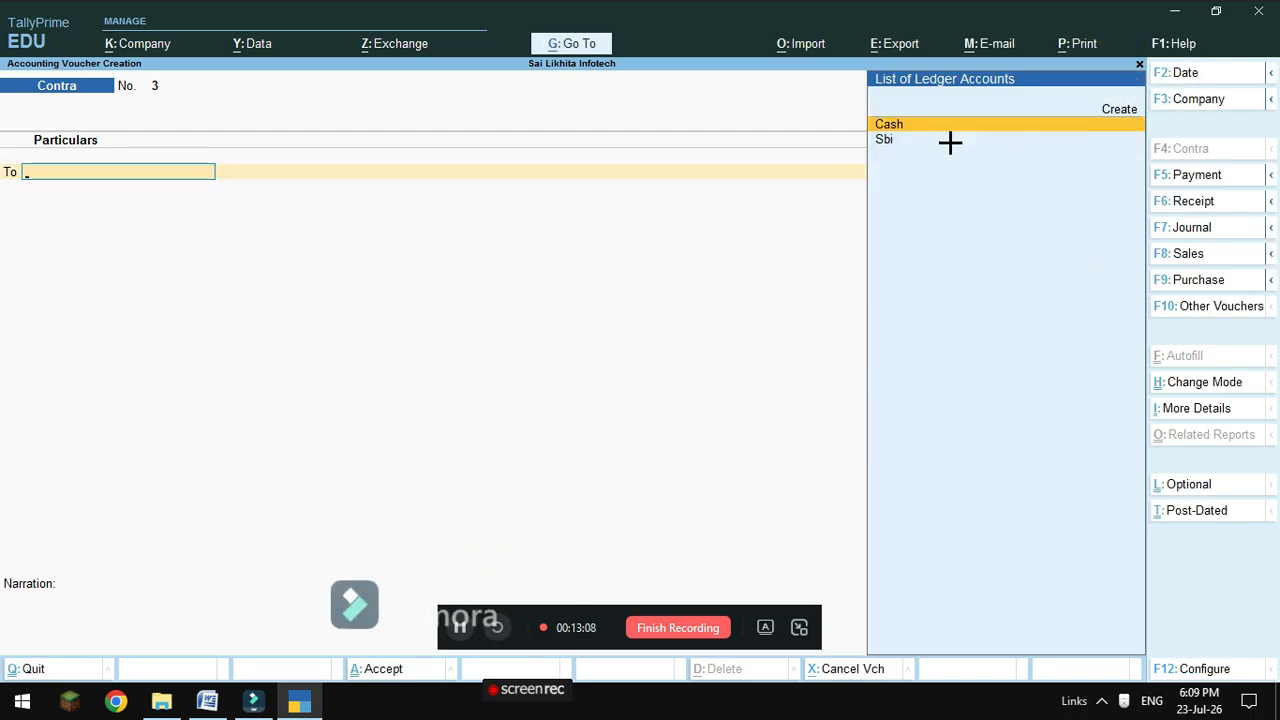
key("Escape")
key("Return")
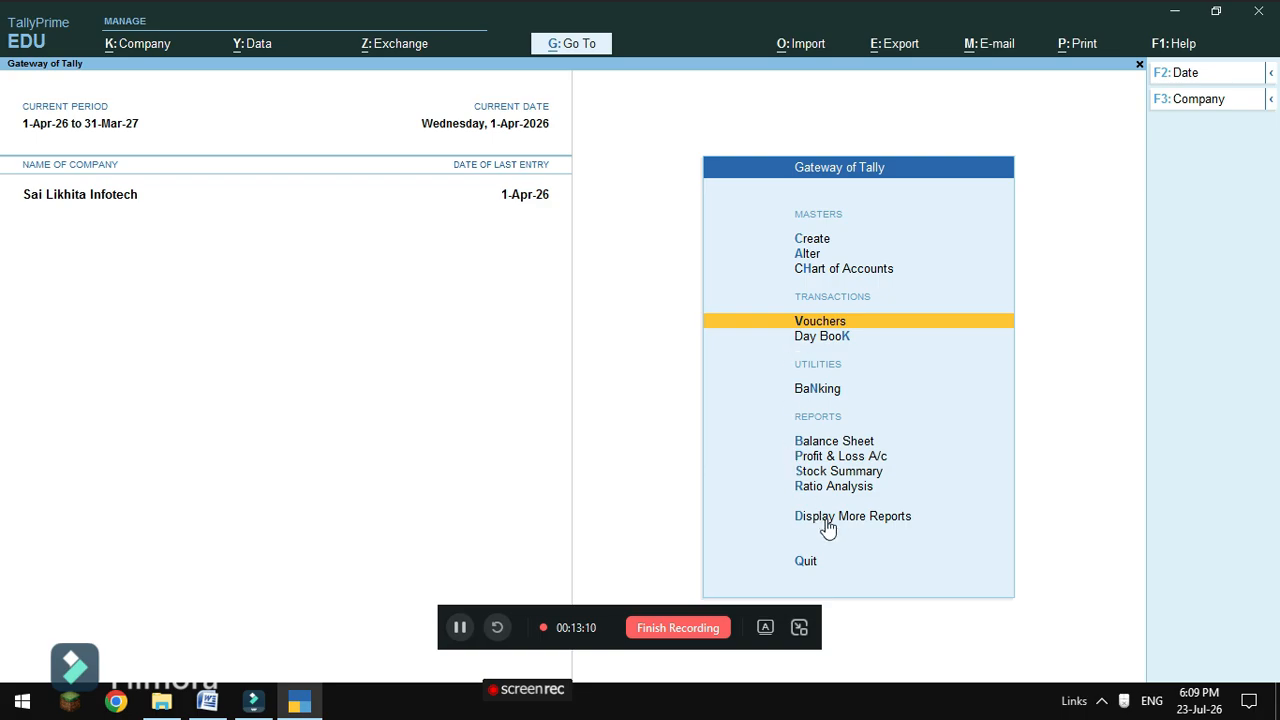
Open Profit & Loss A/c and compare its Nett Profit 41,500.00 against the problem sheet.
left_click(838, 456)
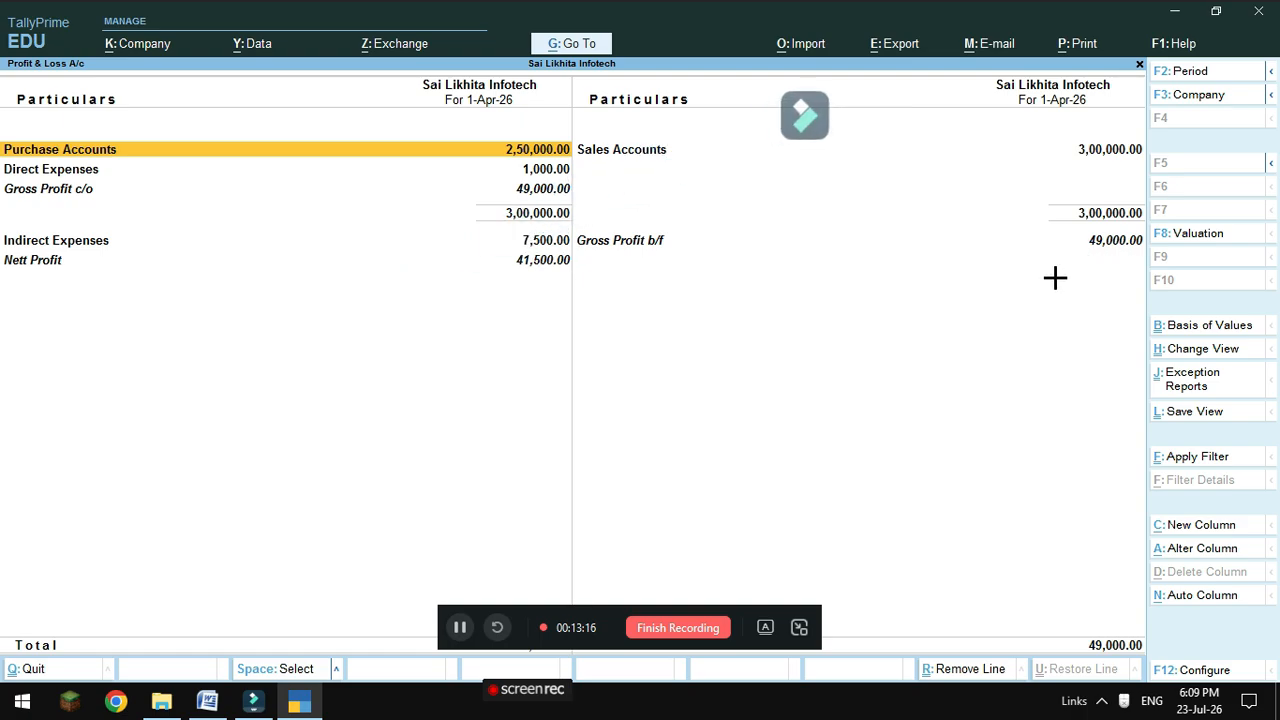
left_click(207, 701)
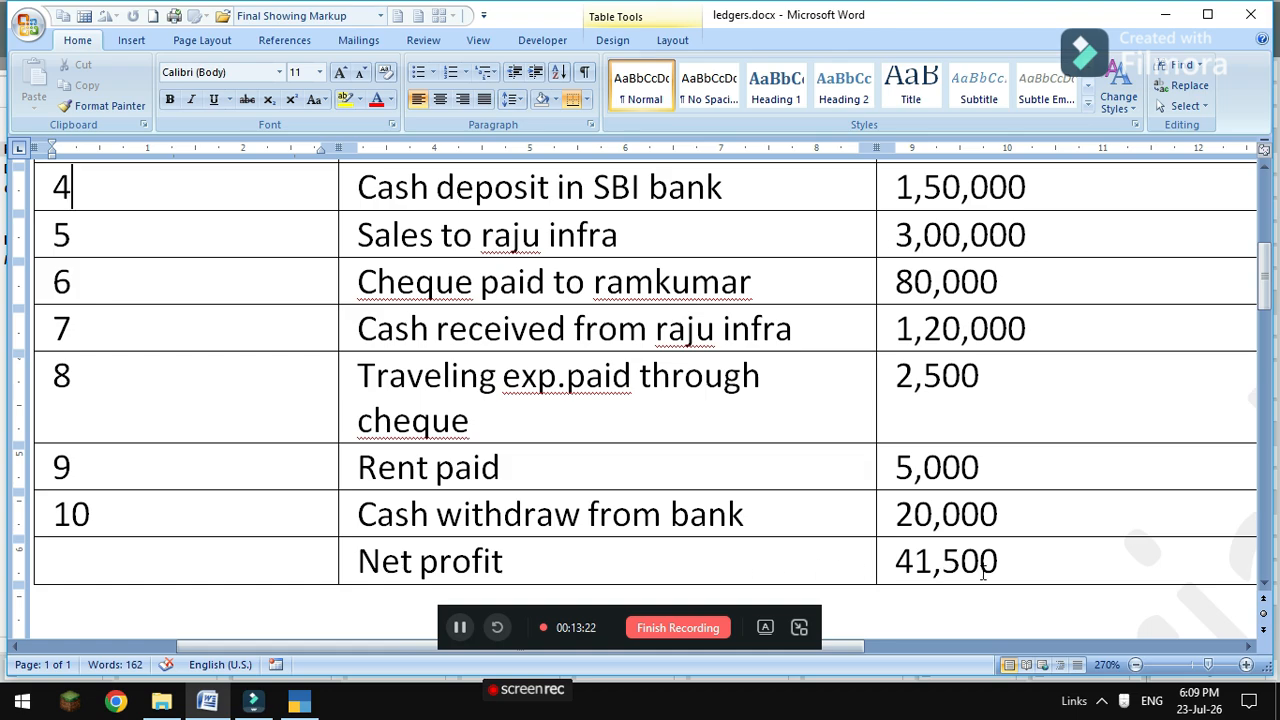
scroll(856, 532, "up", 4)
scroll(871, 531, "down", 2)
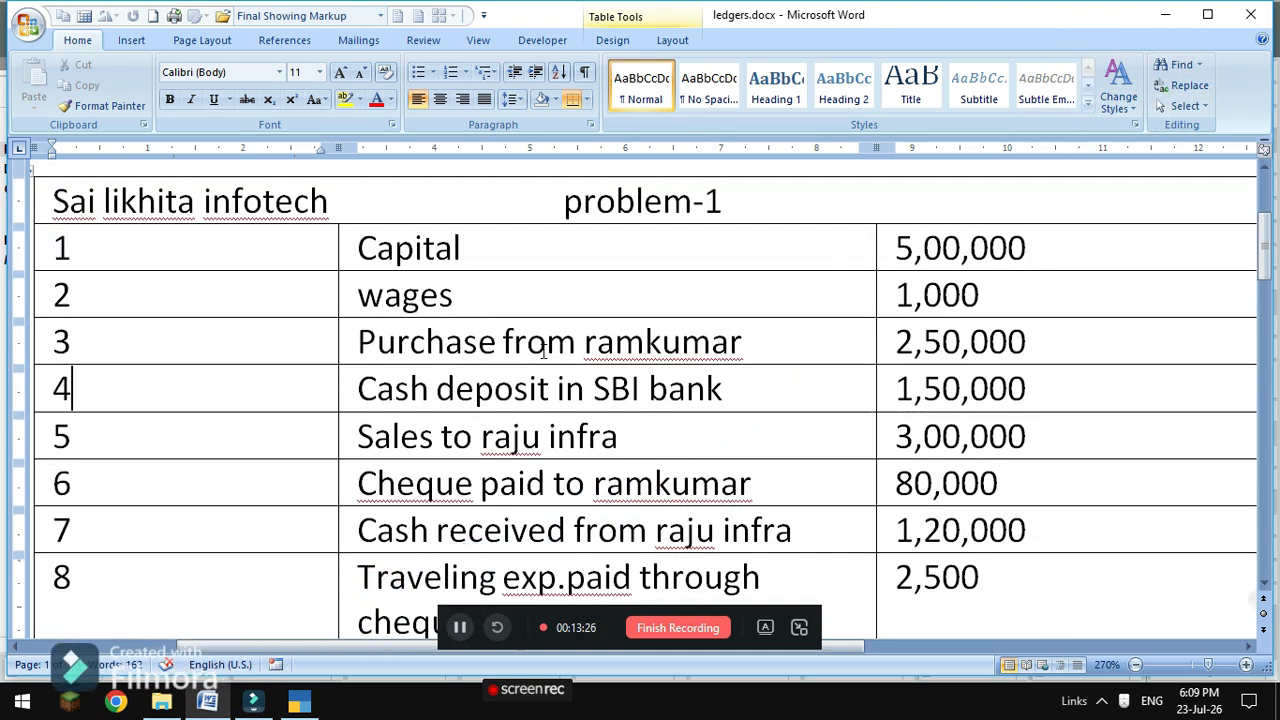
scroll(614, 411, "down", 2)
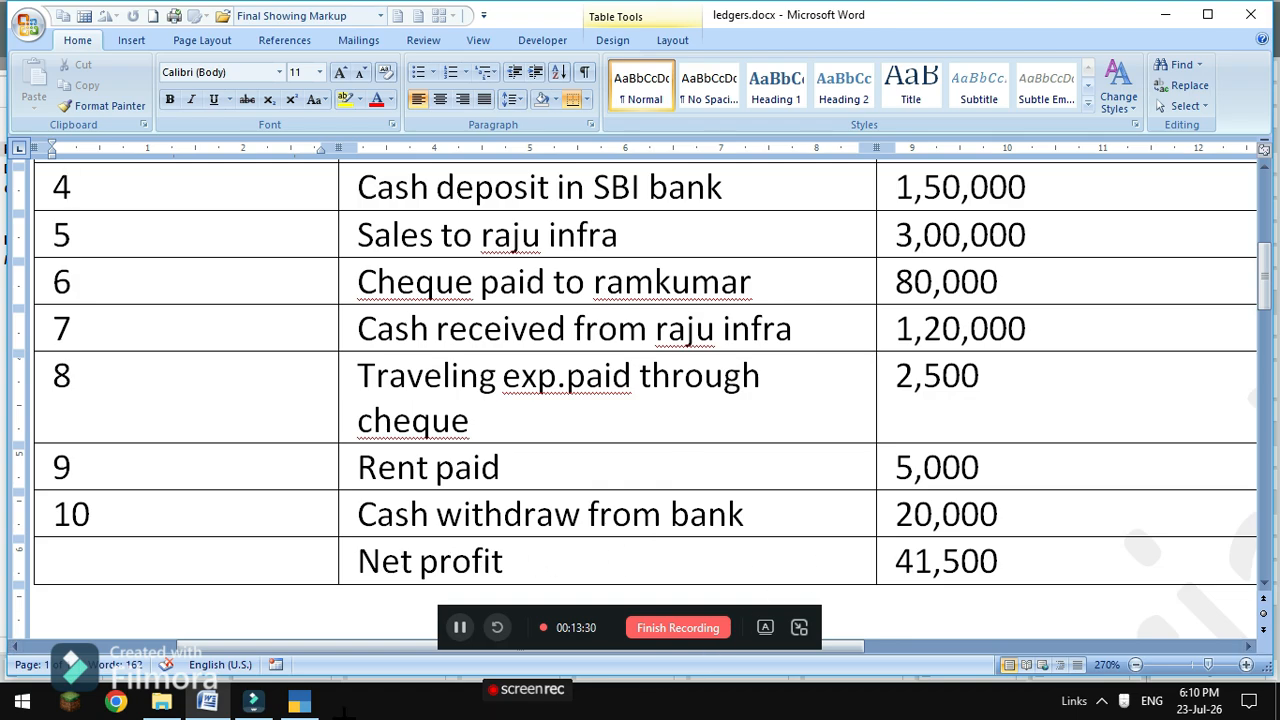
mouse_move(300, 703)
left_click(300, 703)
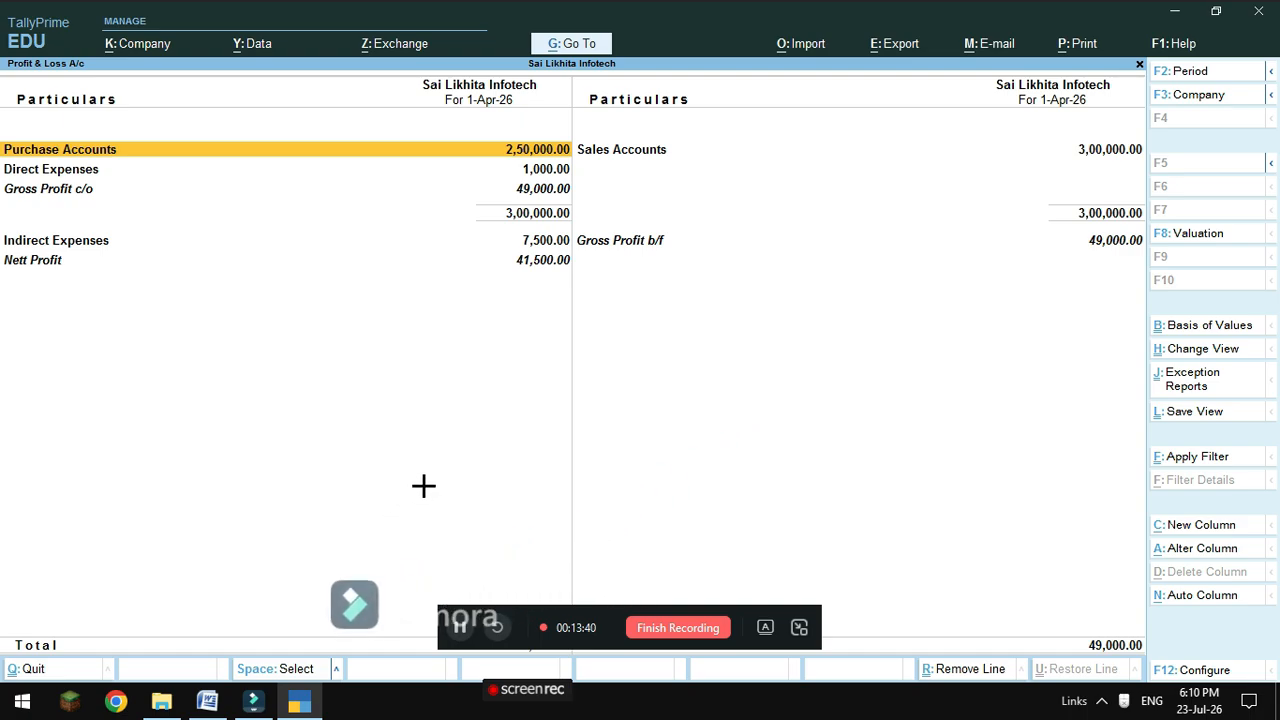
left_click(693, 637)
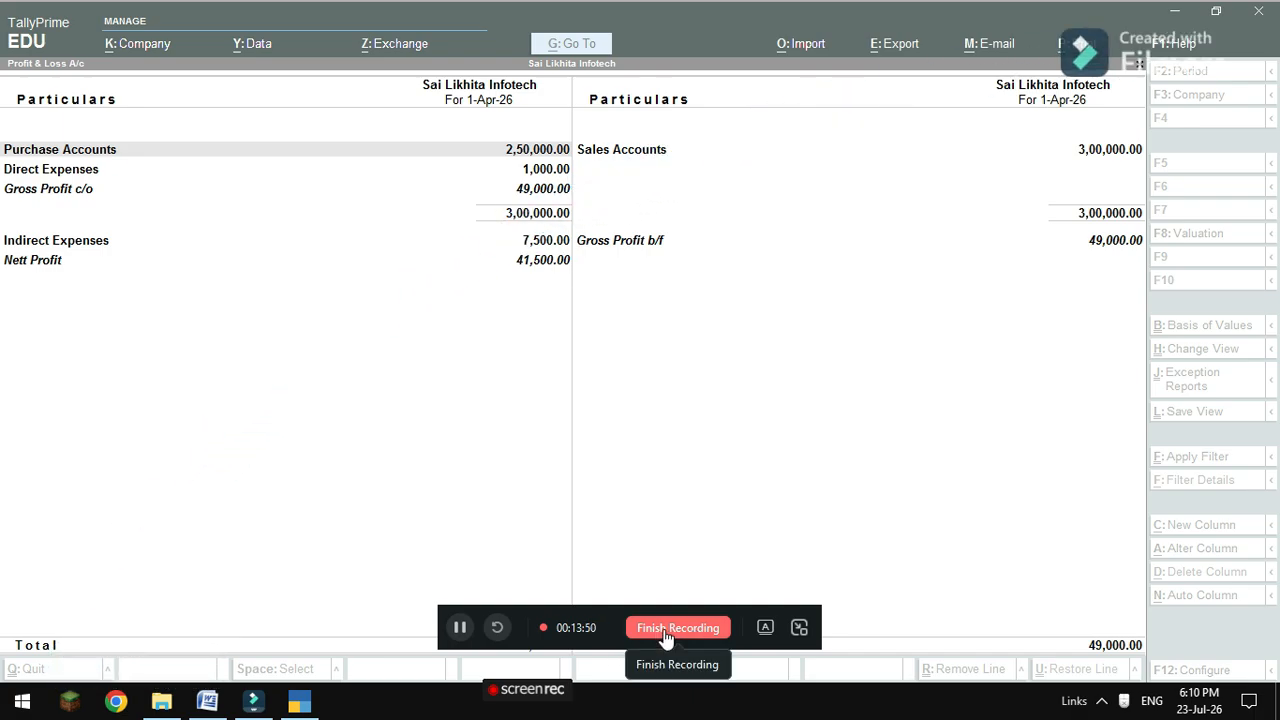
left_click(665, 635)
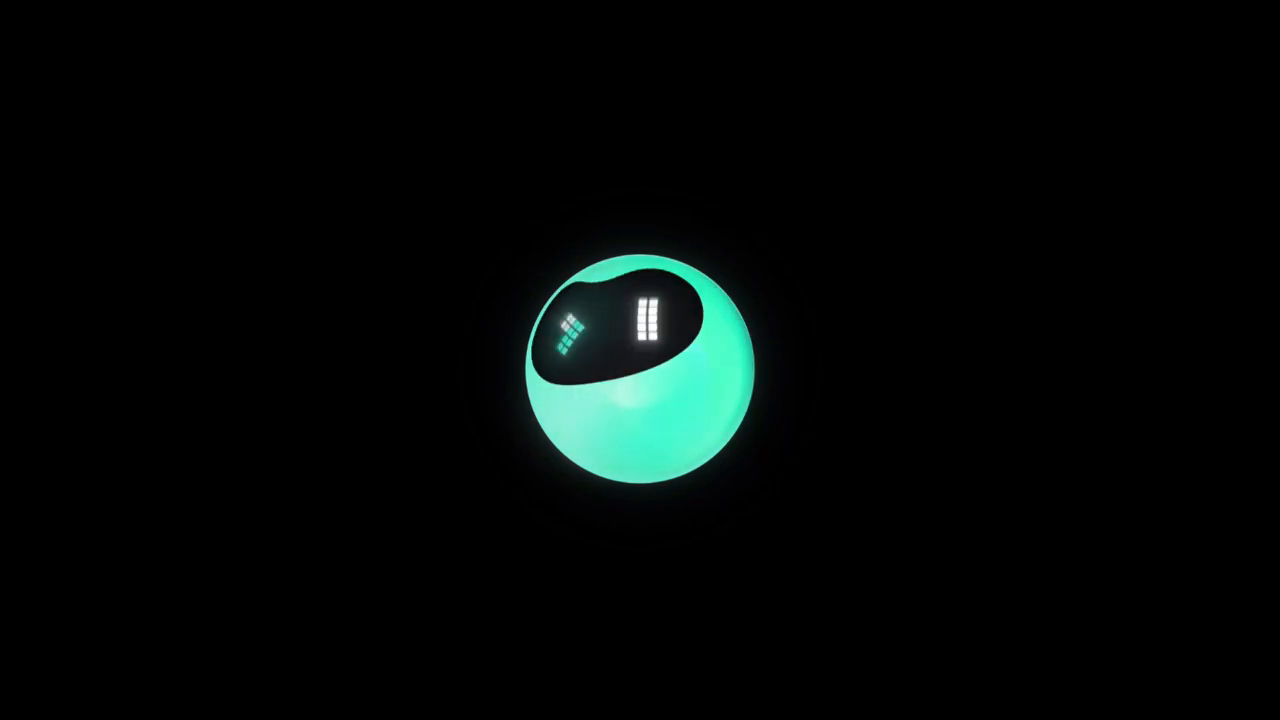